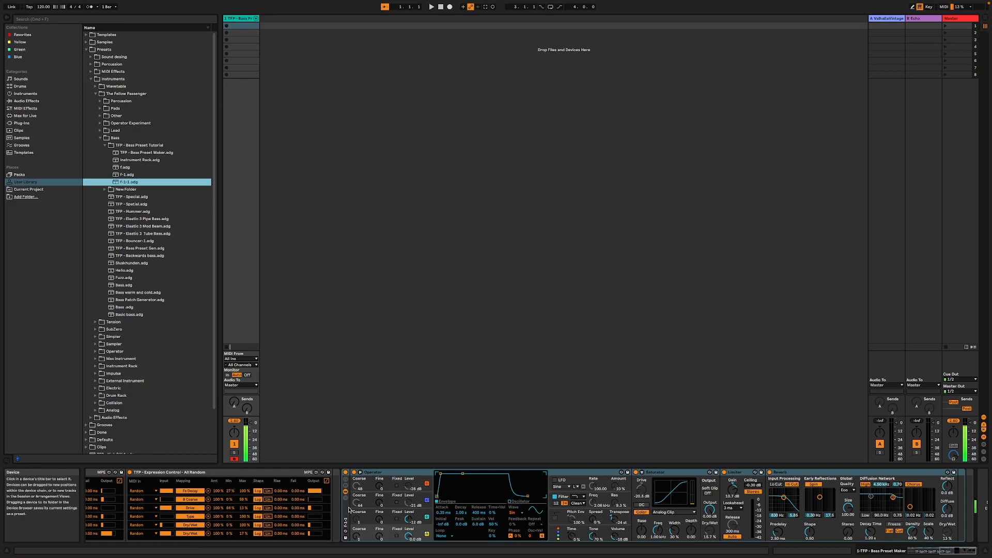
pyautogui.click(347, 510)
pyautogui.moveTo(347, 510); pyautogui.dragTo(160, 159)
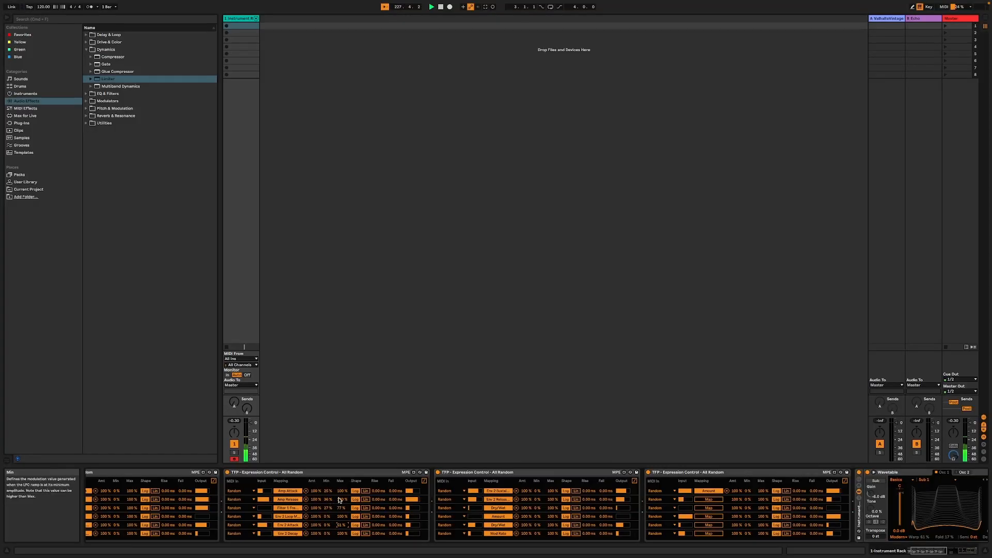
pyautogui.click(342, 491)
pyautogui.click(327, 491)
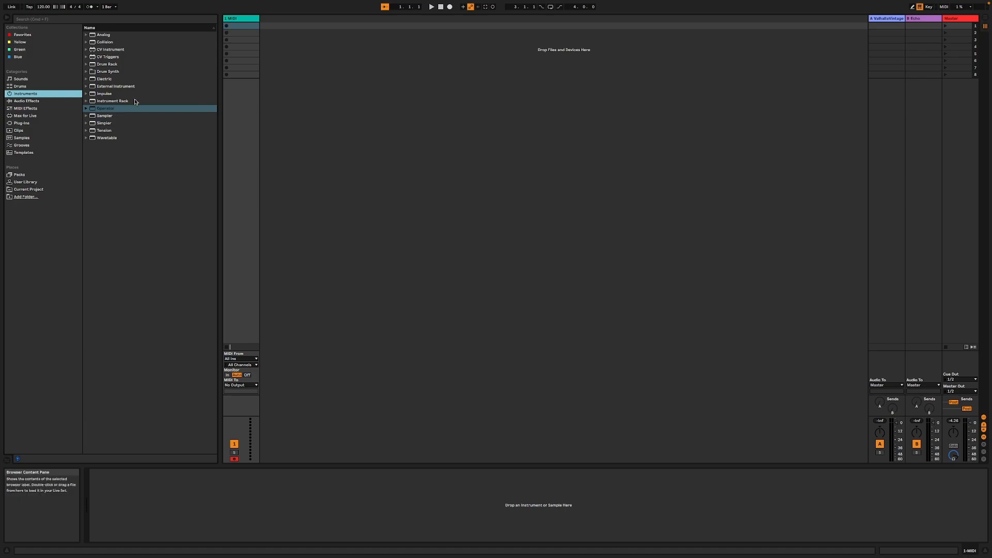
# Step: Load Operator onto the MIDI track and add the default Expression Control MIDI effect in front of it
pyautogui.doubleClick(109, 110)
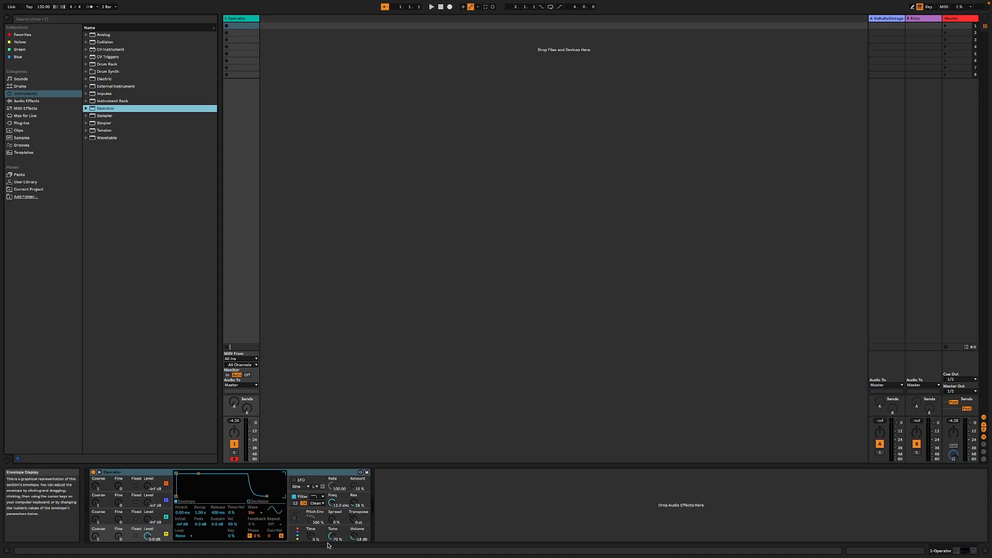
pyautogui.click(30, 110)
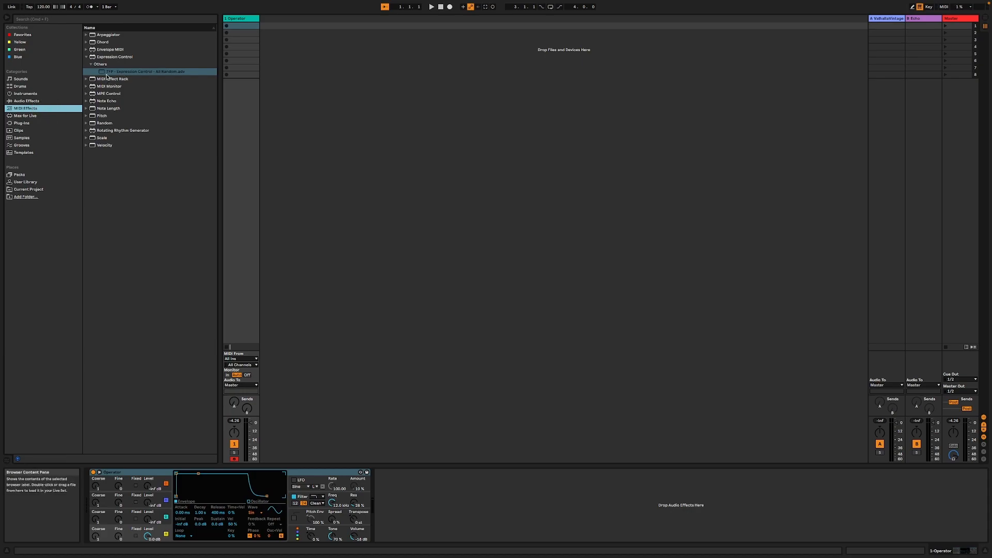
pyautogui.click(110, 57)
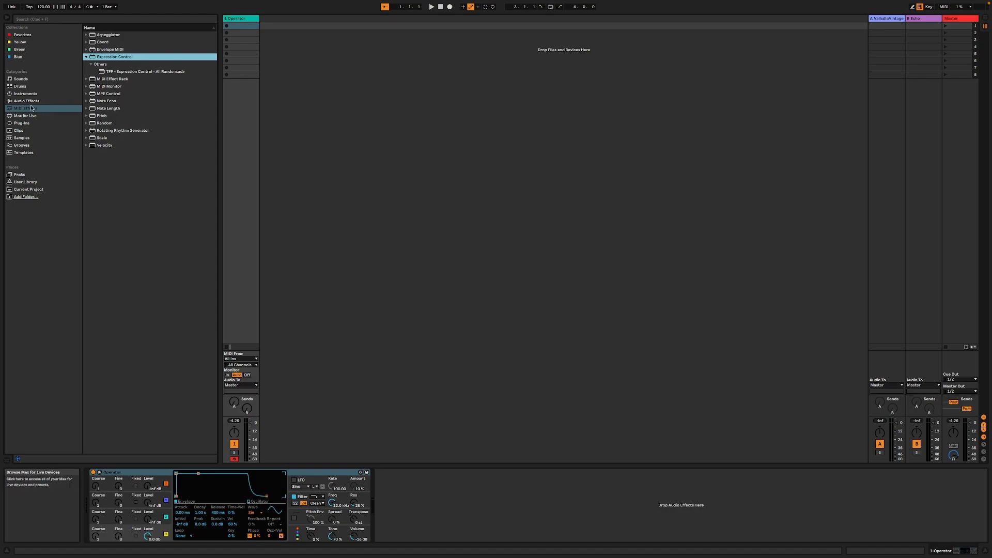
pyautogui.click(91, 64)
pyautogui.click(88, 58)
pyautogui.doubleClick(104, 57)
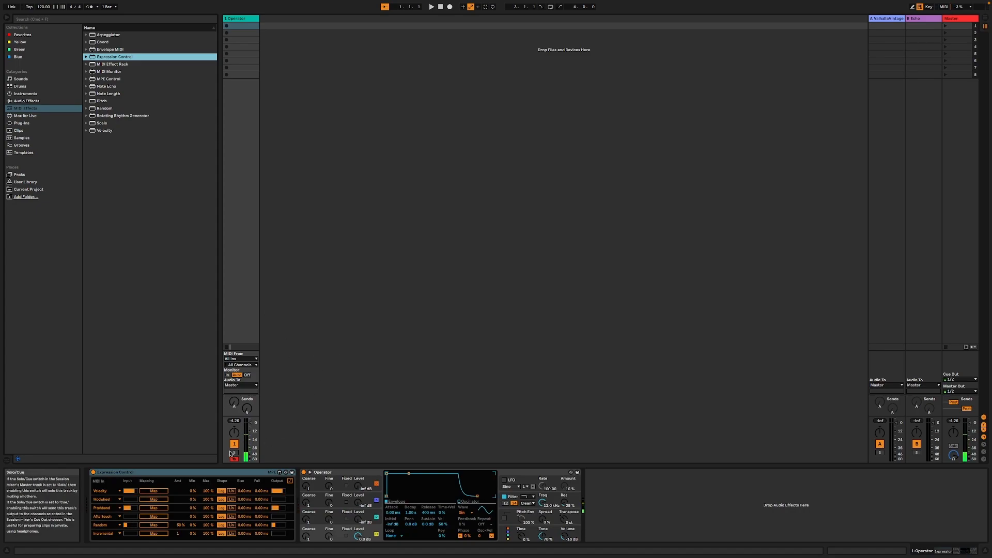
# Step: Set the MIDI input of every Expression Control row to Random
pyautogui.click(124, 473)
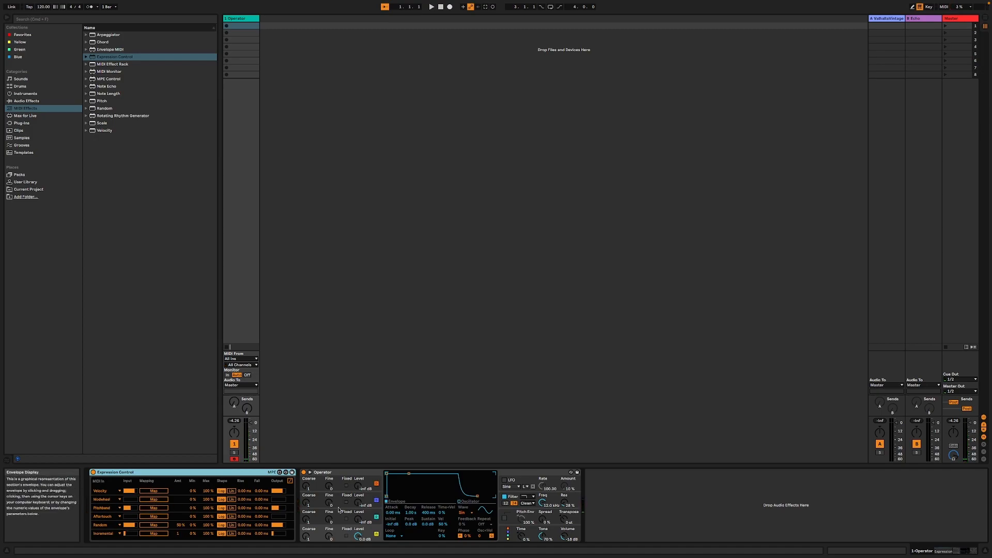
pyautogui.click(102, 493)
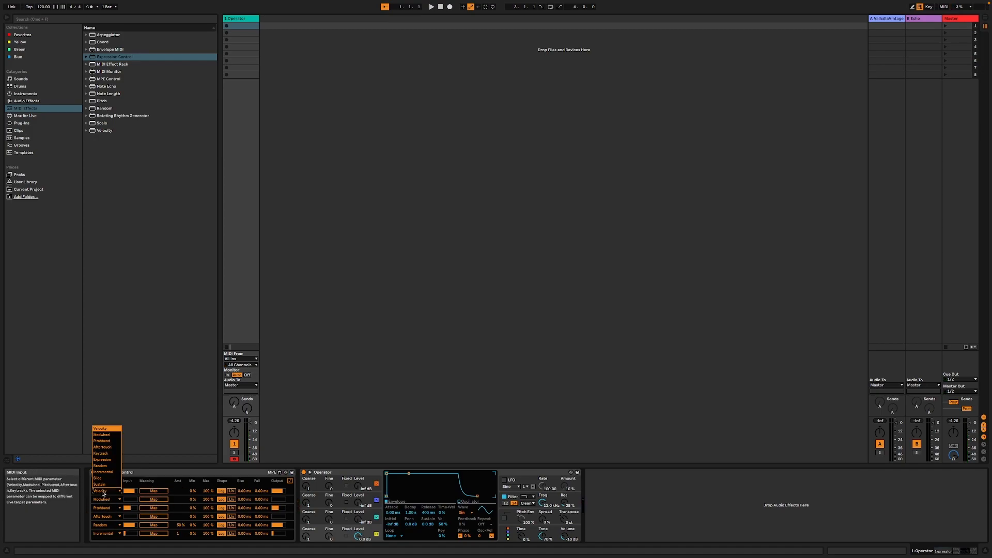
pyautogui.click(102, 466)
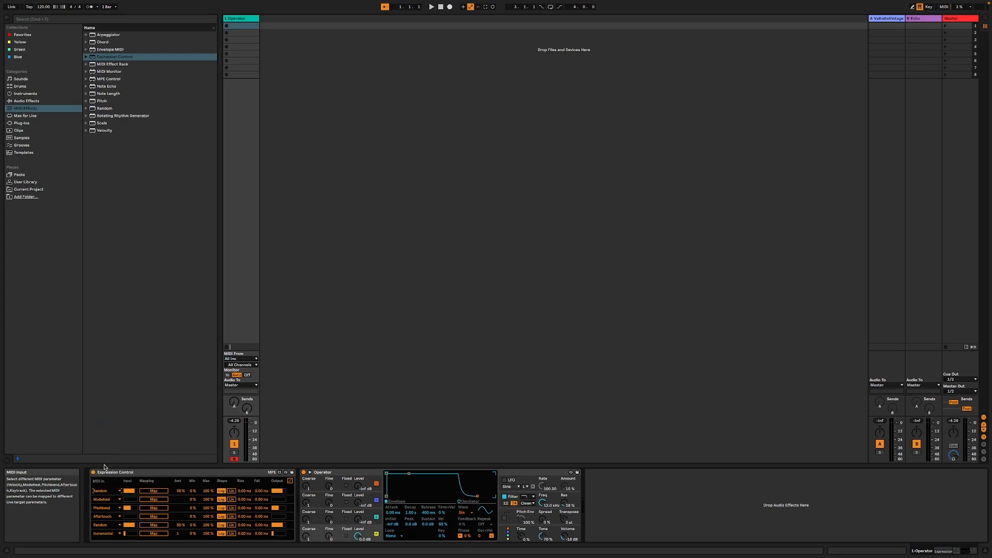
pyautogui.click(103, 494)
pyautogui.click(105, 474)
pyautogui.click(104, 499)
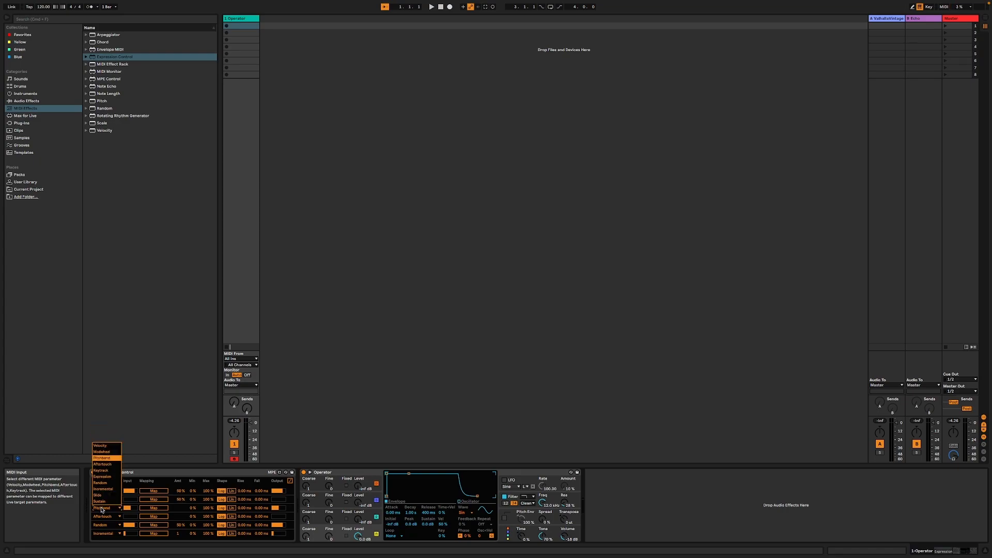
pyautogui.click(105, 480)
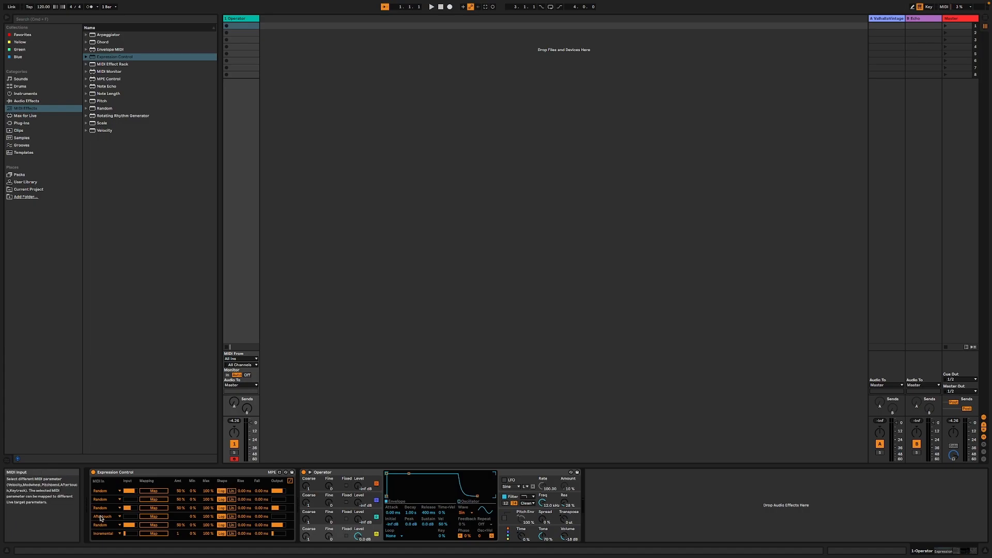
pyautogui.click(102, 494)
pyautogui.click(103, 494)
pyautogui.click(98, 532)
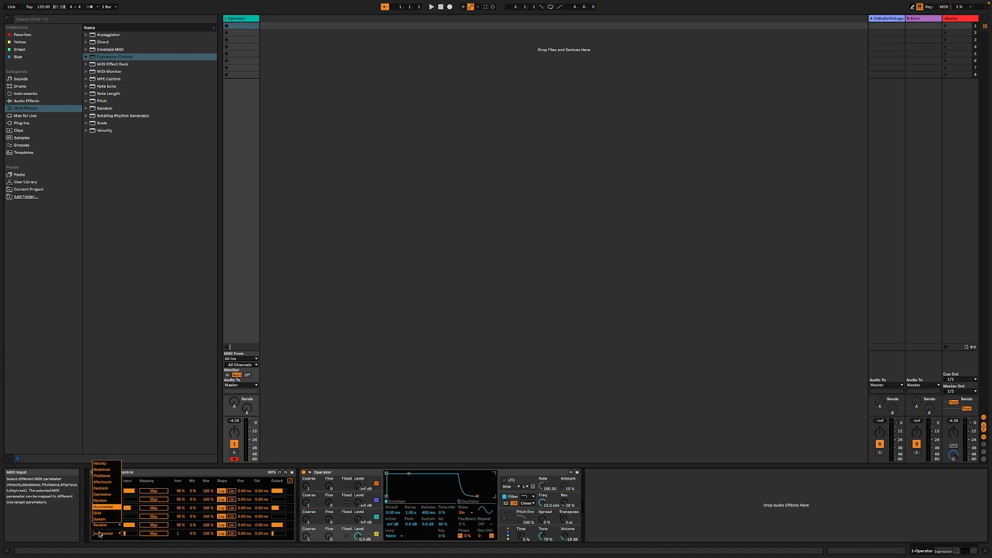
pyautogui.click(103, 501)
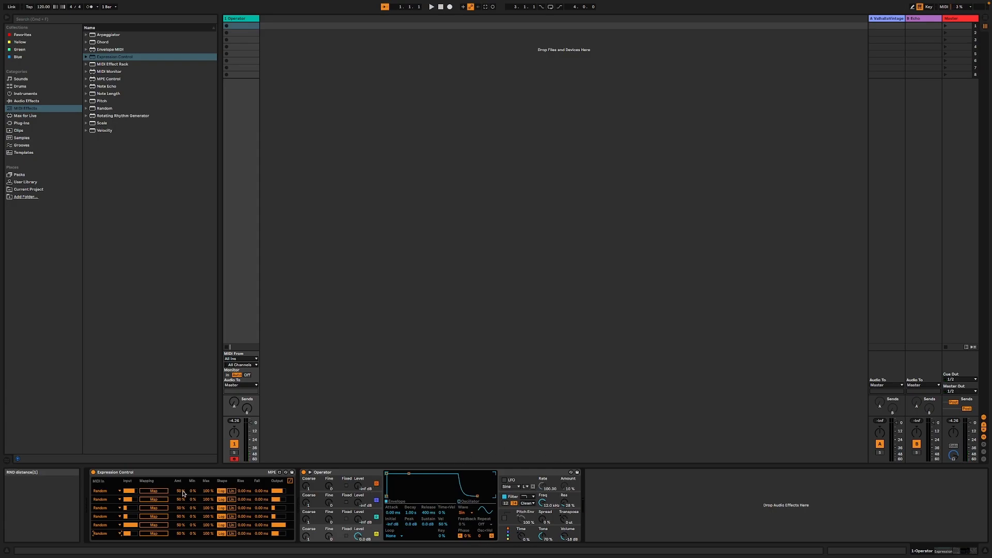
# Step: Set the amount of all six Expression Control rows to 100 % and duplicate the device
pyautogui.moveTo(181, 499); pyautogui.dragTo(179, 529)
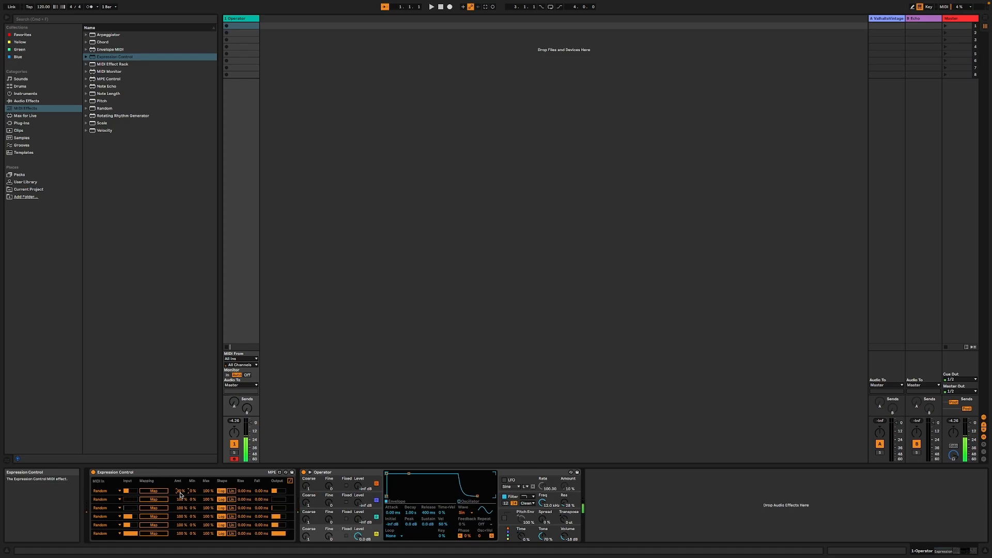
pyautogui.scroll(-3, 180, 495)
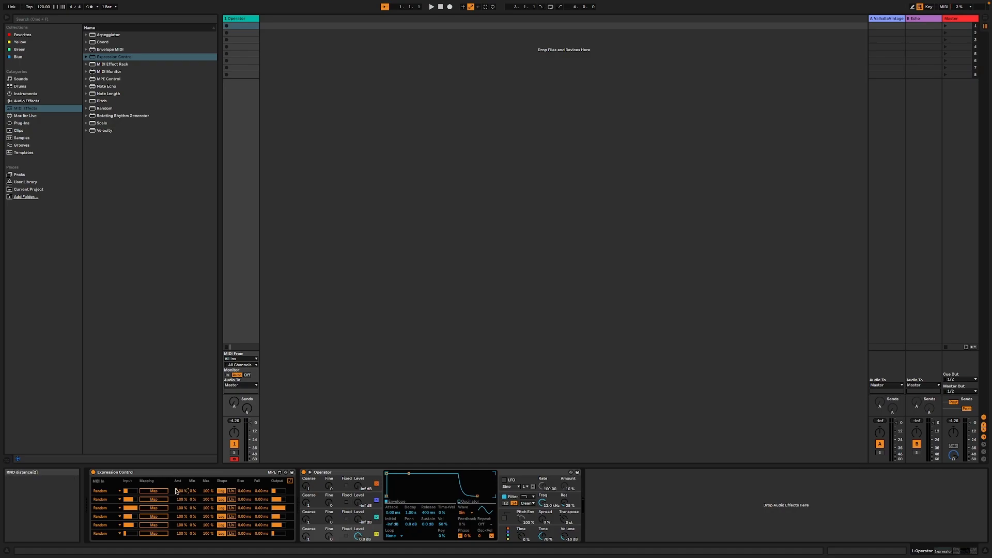
pyautogui.click(120, 473)
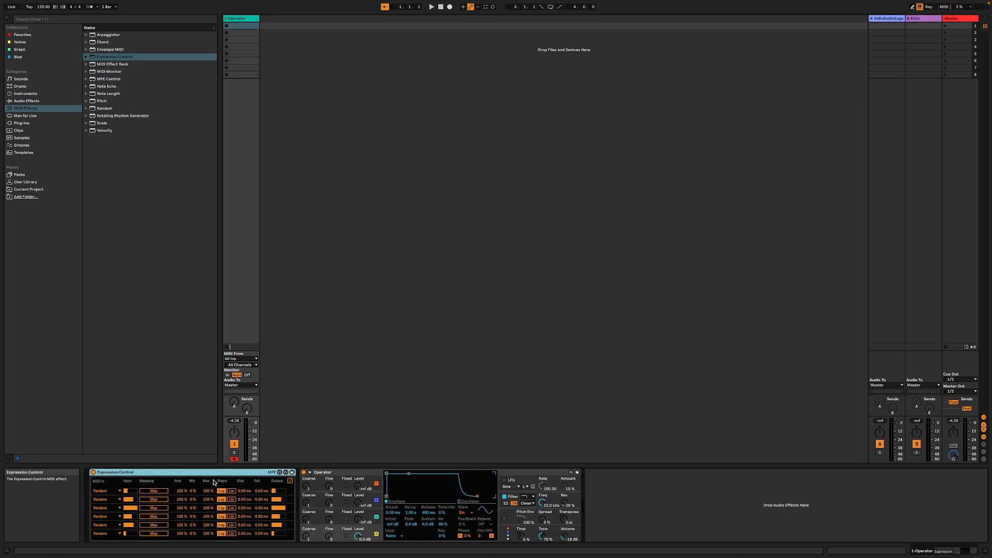
pyautogui.press('super+d')
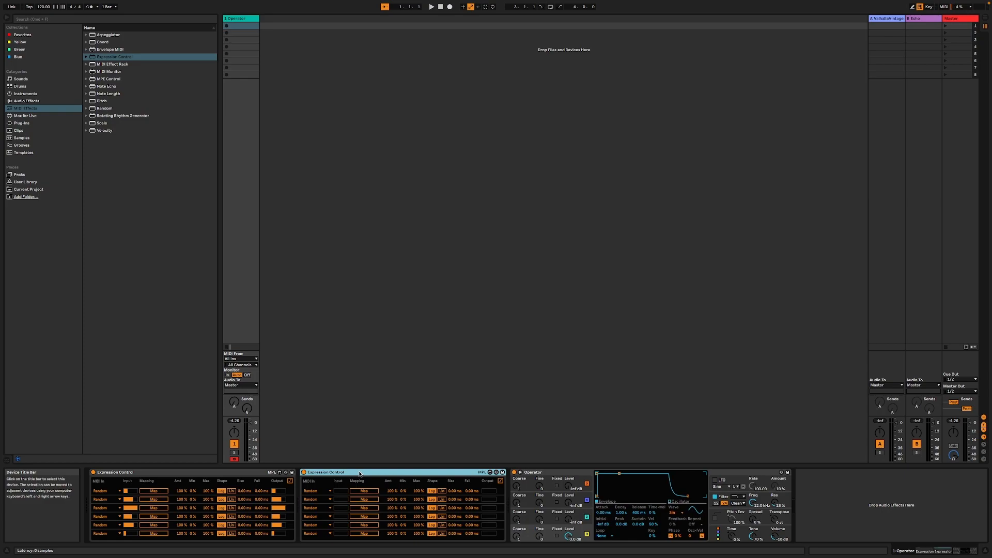
# Step: Save the duplicated Expression Control as a preset in the User Library under its default name
pyautogui.click(503, 473)
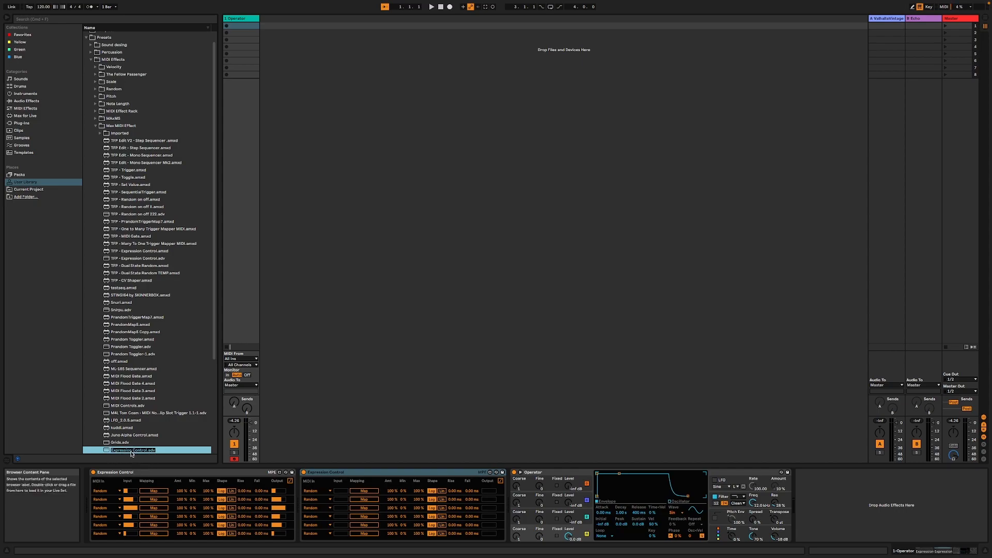
pyautogui.scroll(1, 127, 345)
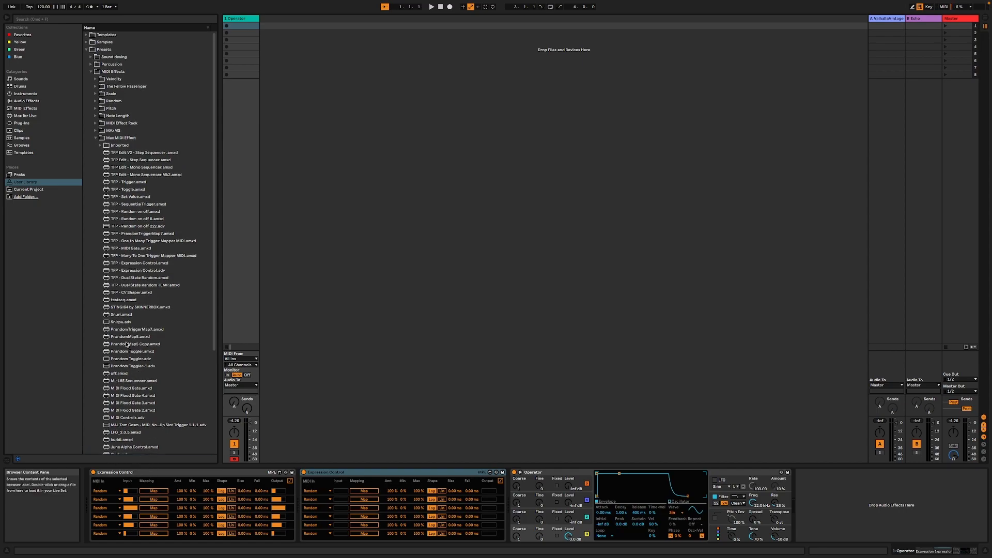
pyautogui.click(36, 108)
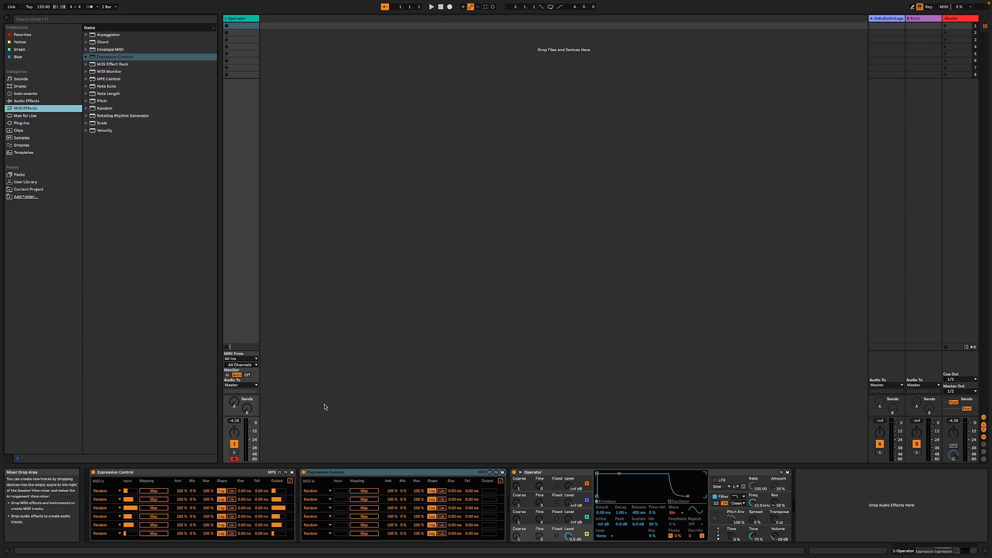
pyautogui.click(347, 473)
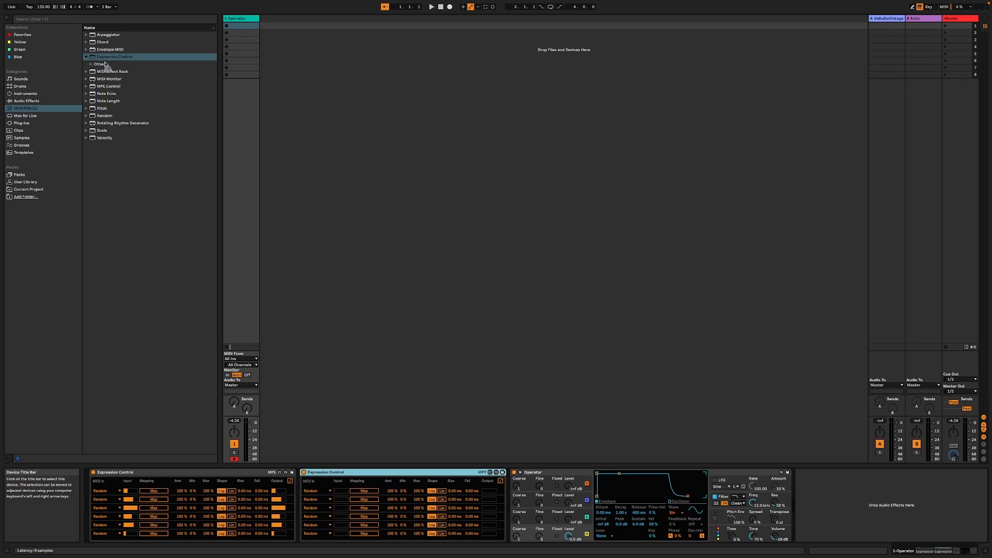
# Step: Delete the Expression Control.adv preset from Expression Control's Others folder and dismiss the Dropbox notice
pyautogui.click(86, 56)
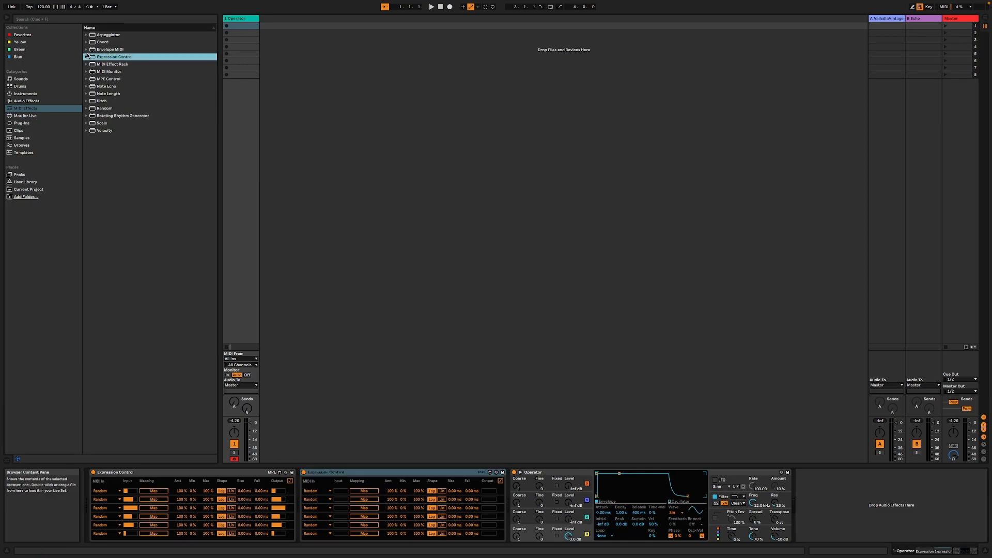
pyautogui.click(91, 64)
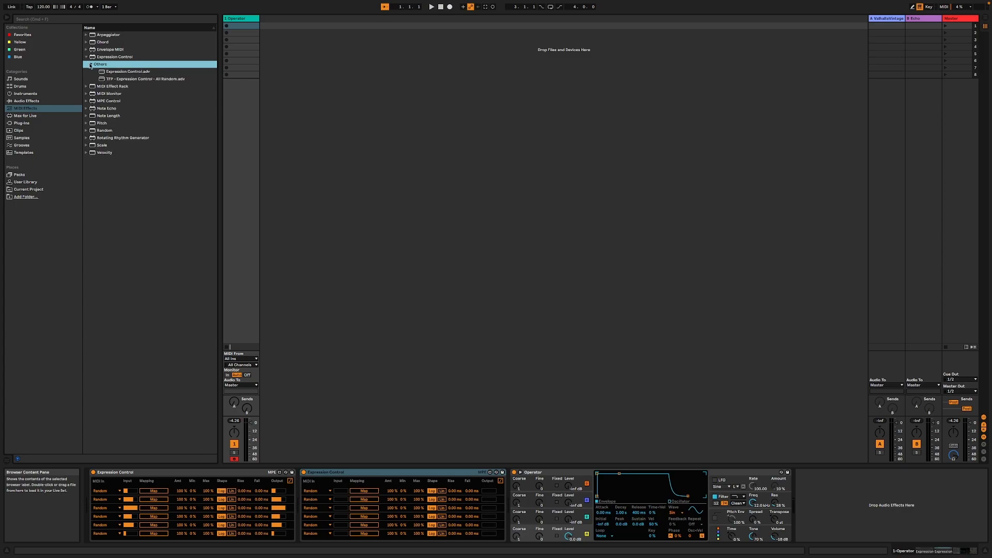
pyautogui.click(138, 72)
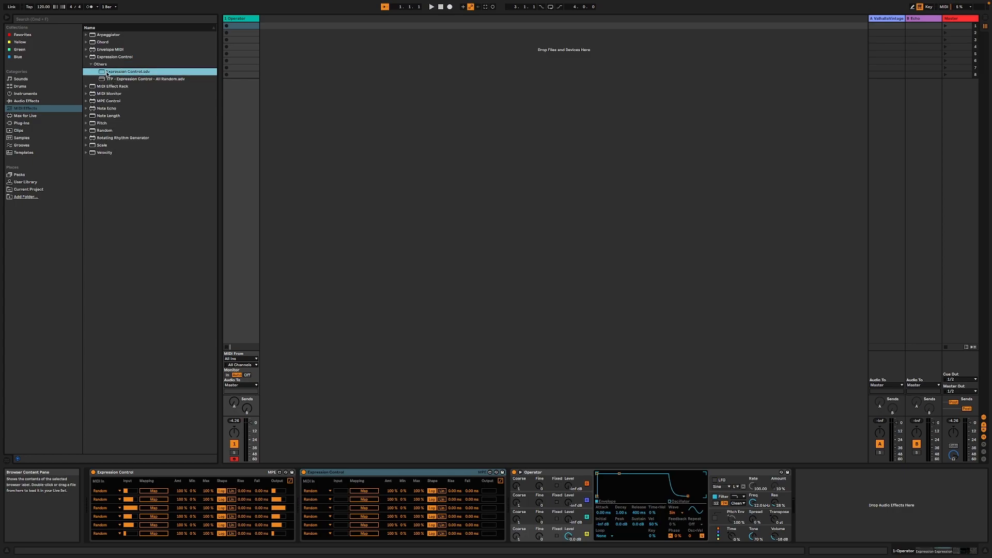
pyautogui.press('BackSpace')
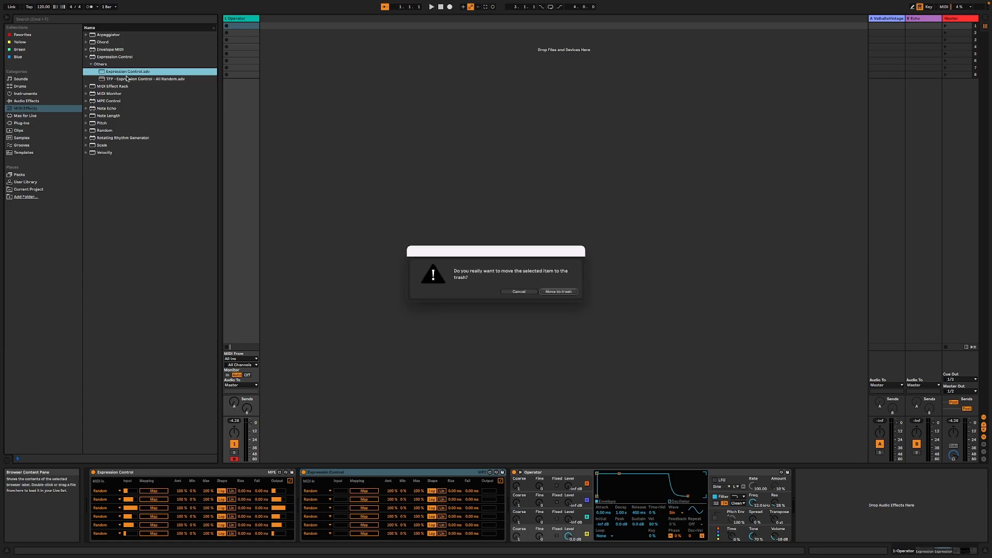
pyautogui.click(558, 291)
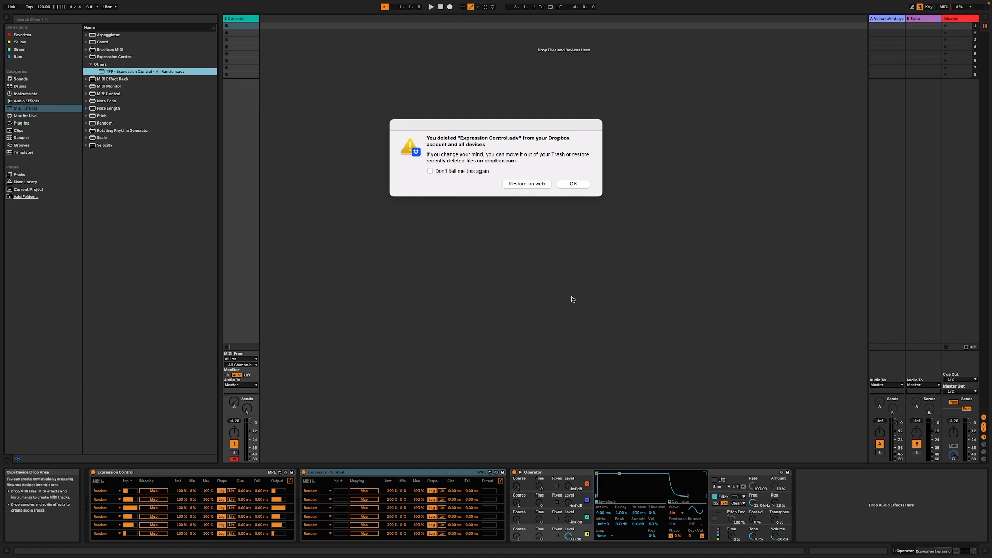
pyautogui.click(570, 186)
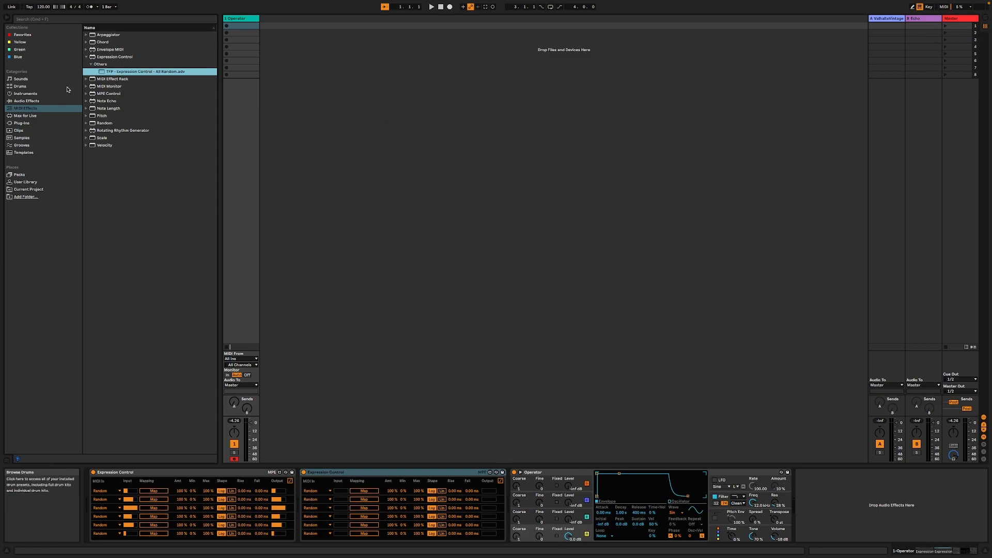
# Step: Insert the TFP - Expression Control - All Random preset between the second Expression Control and Operator
pyautogui.moveTo(106, 75)
pyautogui.mouseDown()
pyautogui.moveTo(506, 493)
pyautogui.moveTo(511, 486)
pyautogui.mouseUp()
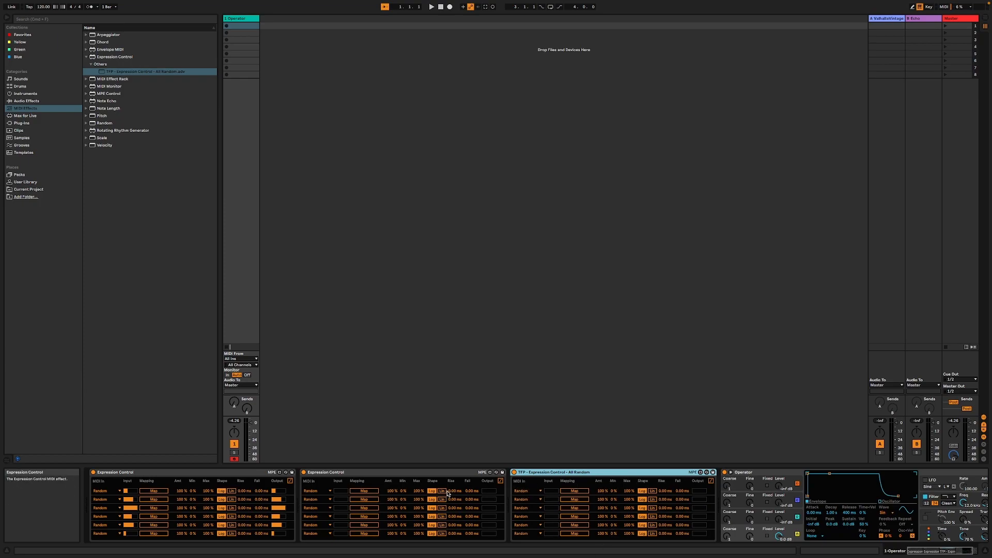
# Step: Map the first row of the first Expression Control to the waveform of Operator's oscillator A
pyautogui.click(160, 493)
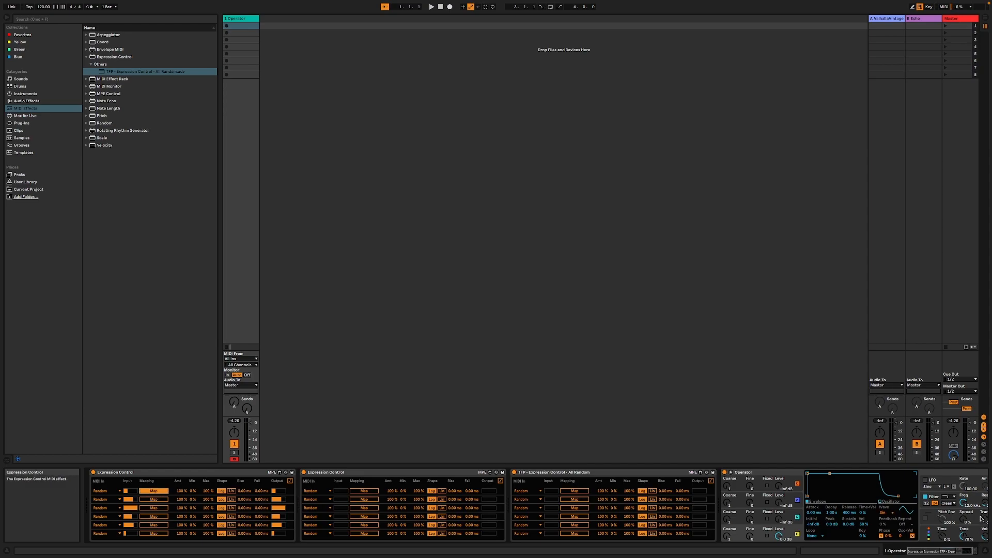
pyautogui.click(970, 552)
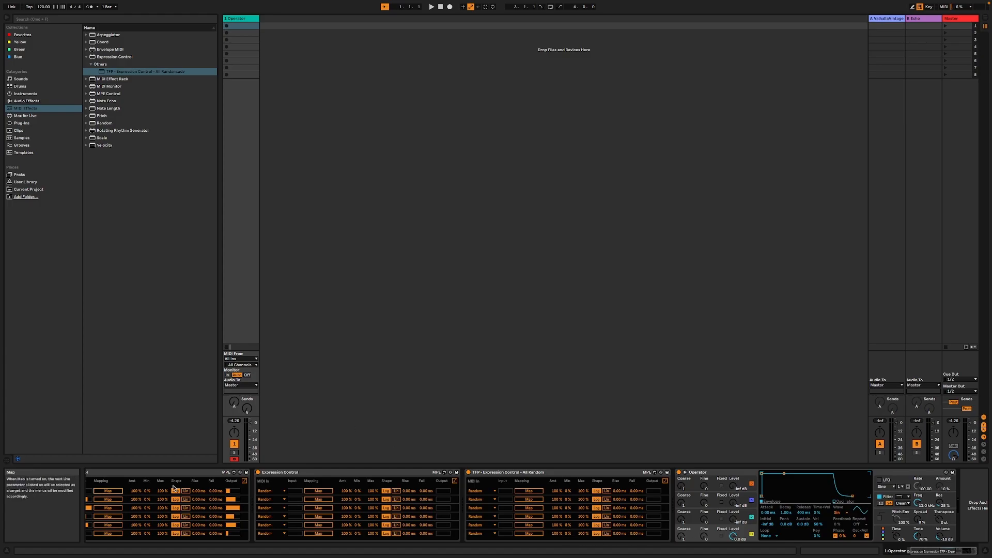
pyautogui.click(102, 492)
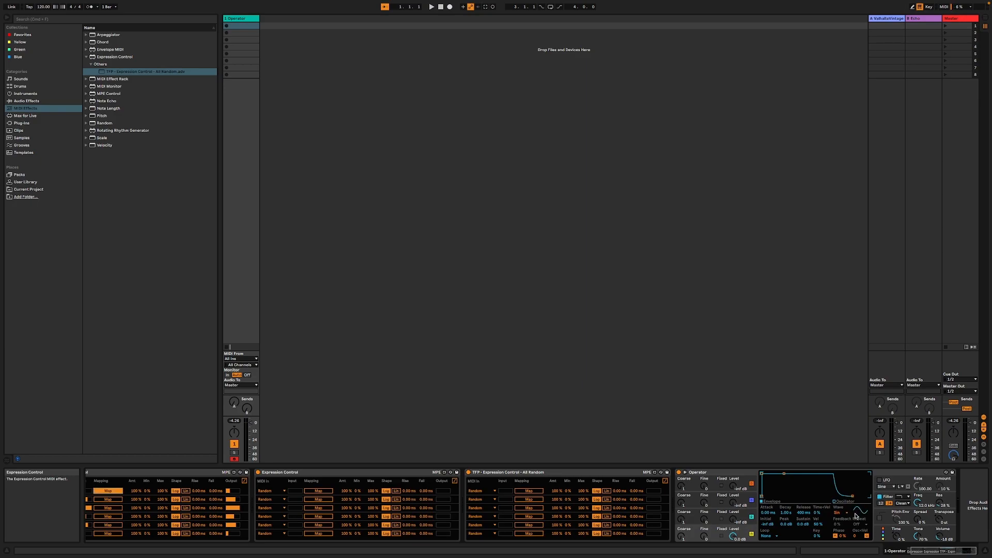
pyautogui.click(843, 515)
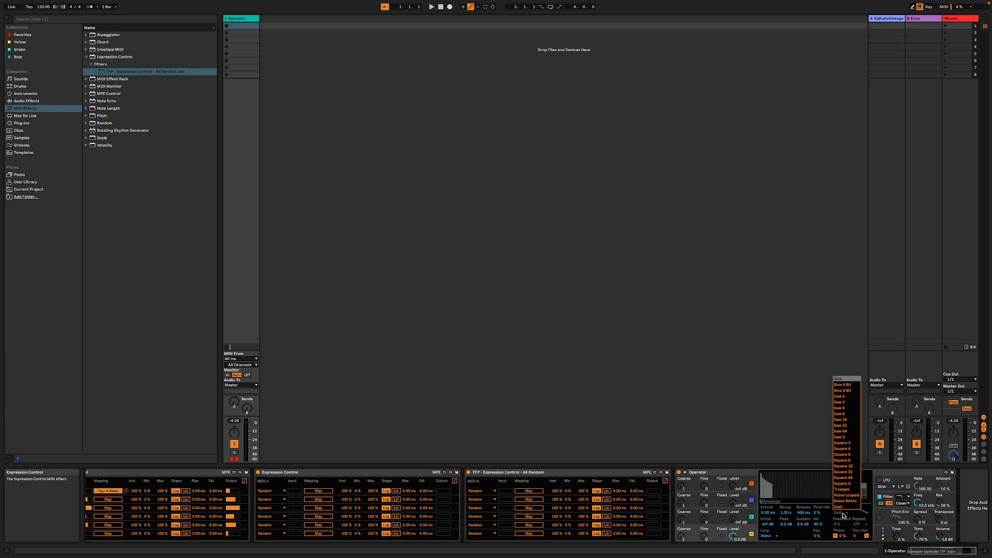
pyautogui.click(846, 461)
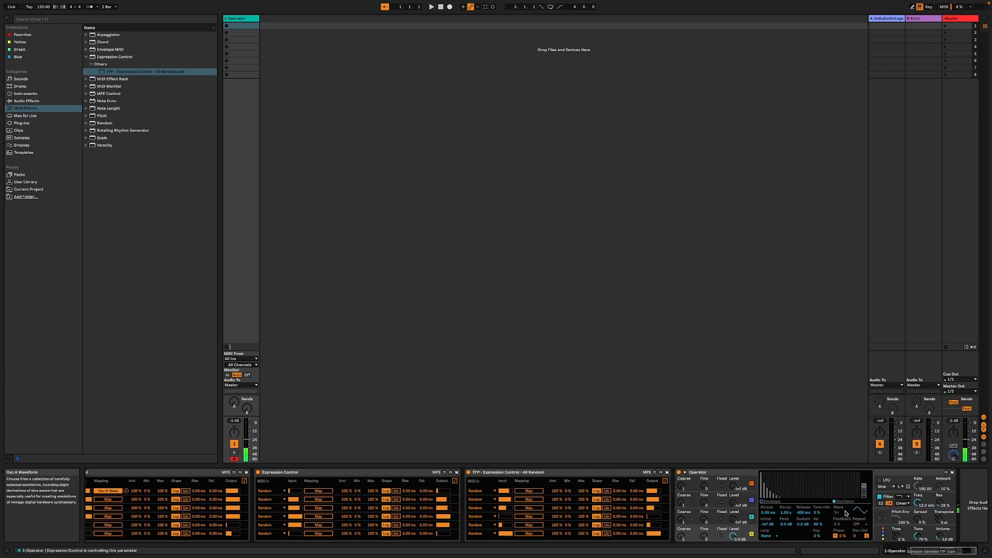
# Step: Map the second row of the first Expression Control to the level of Operator's oscillator B
pyautogui.moveTo(946, 552); pyautogui.dragTo(939, 553)
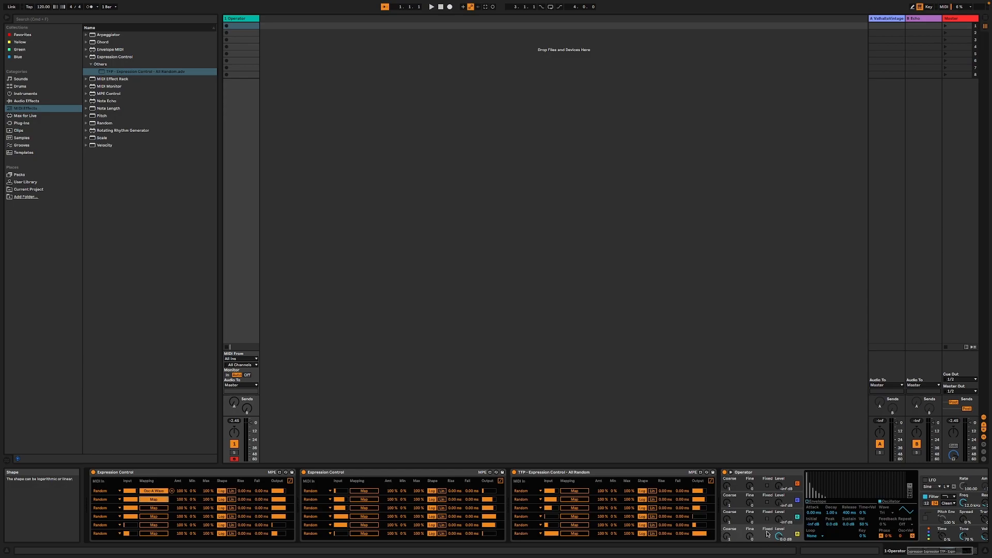
pyautogui.click(781, 521)
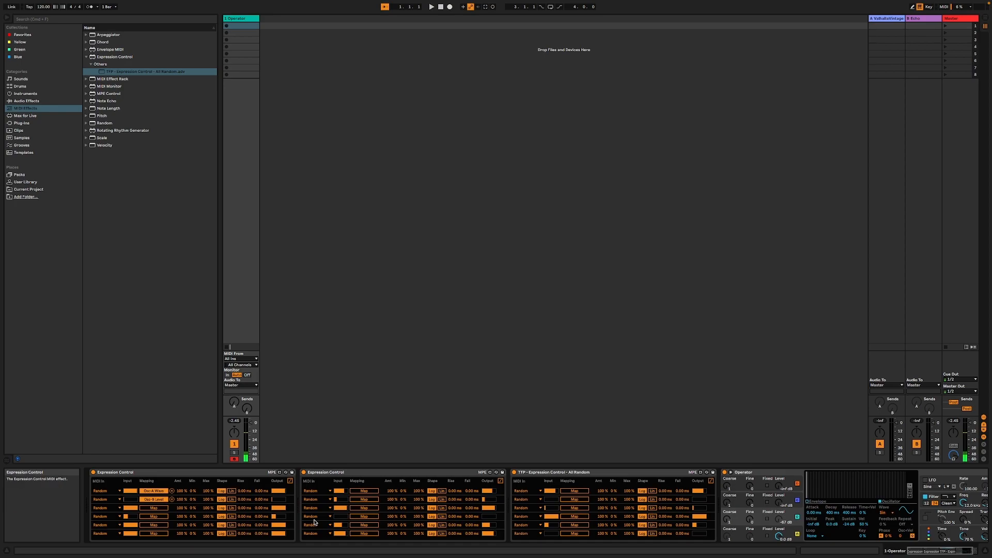
# Step: Map the third row of the first Expression Control to the waveform of Operator's oscillator B
pyautogui.click(147, 510)
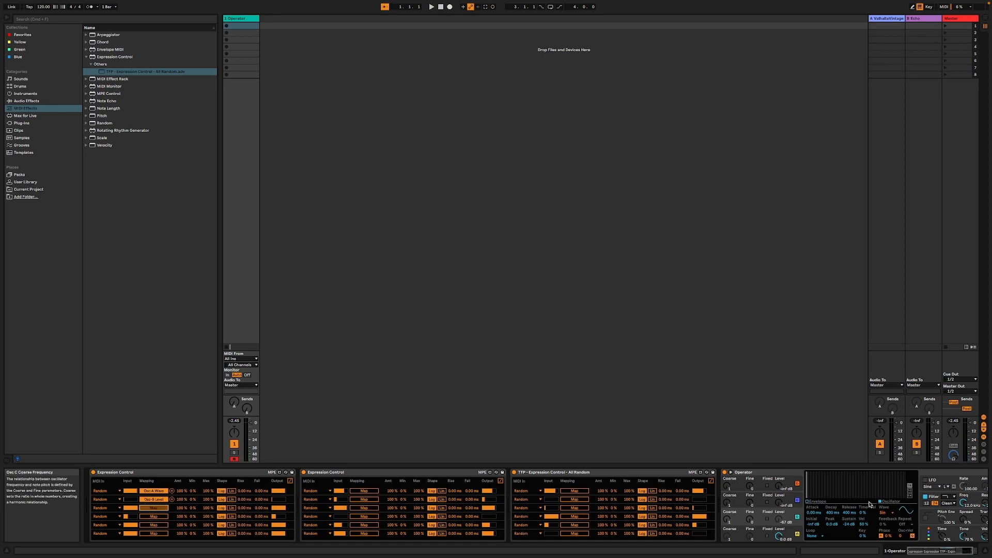
pyautogui.click(893, 515)
pyautogui.click(890, 464)
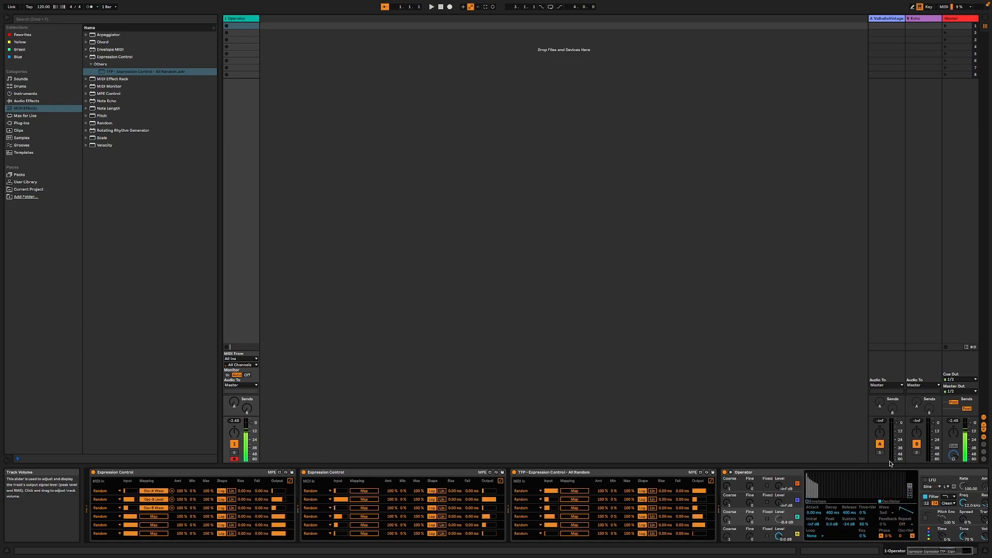
pyautogui.press('z')
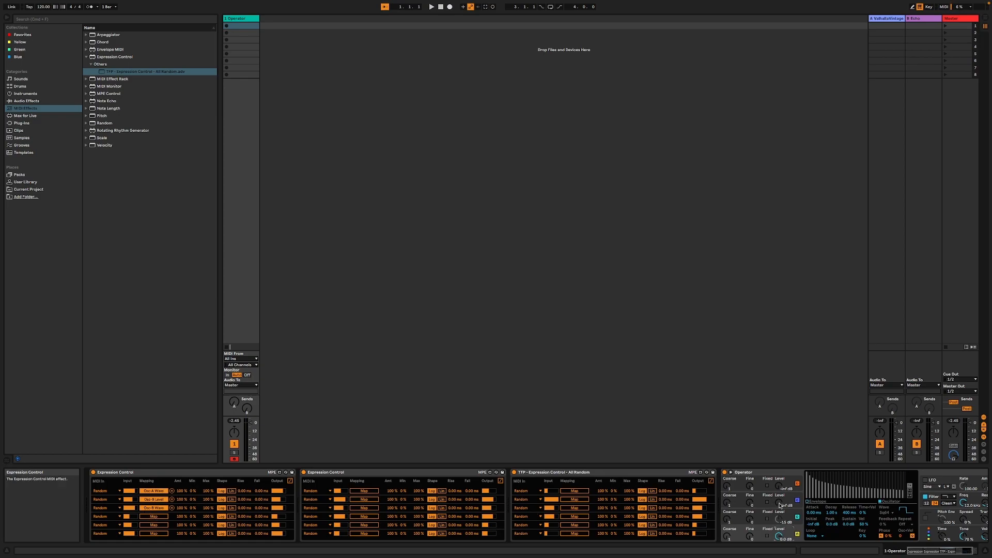
# Step: Map the last three rows of the first Expression Control to the decay, release and sustain of oscillator A's envelope
pyautogui.click(807, 502)
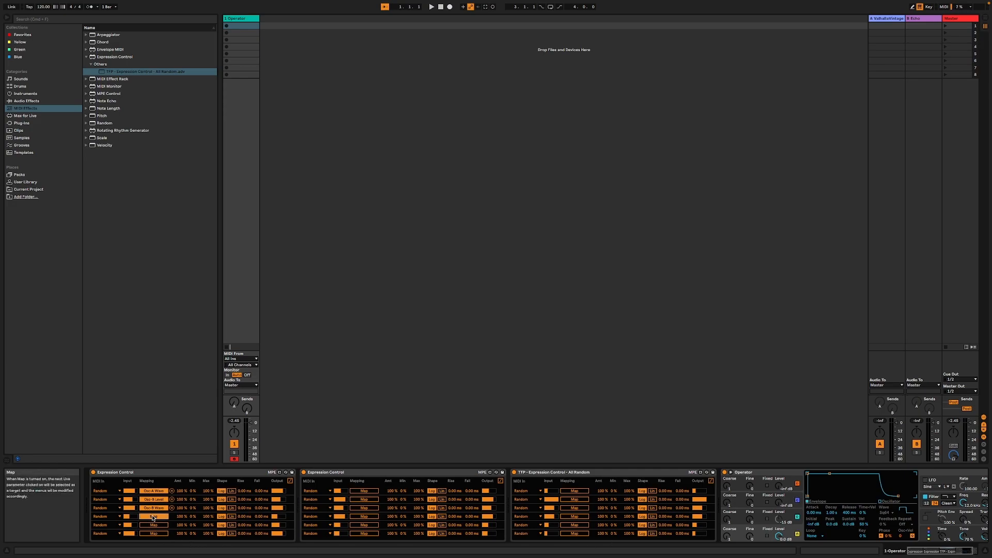
pyautogui.click(832, 513)
pyautogui.click(149, 525)
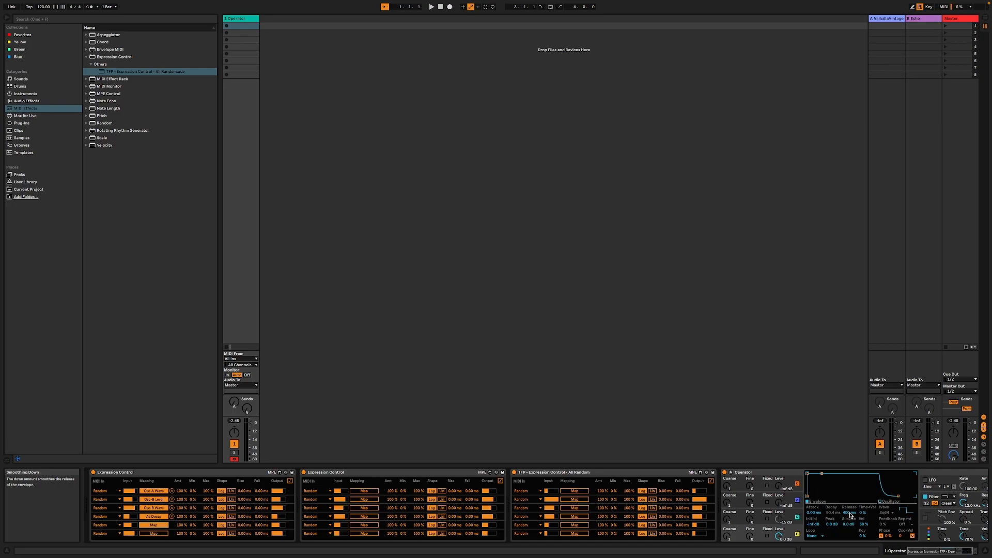
pyautogui.click(850, 513)
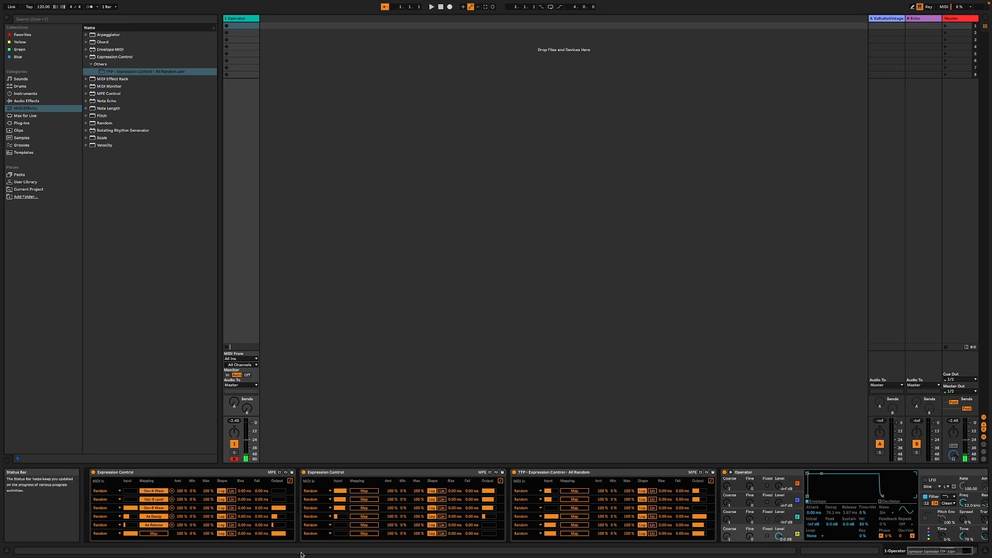
pyautogui.click(147, 534)
pyautogui.click(849, 525)
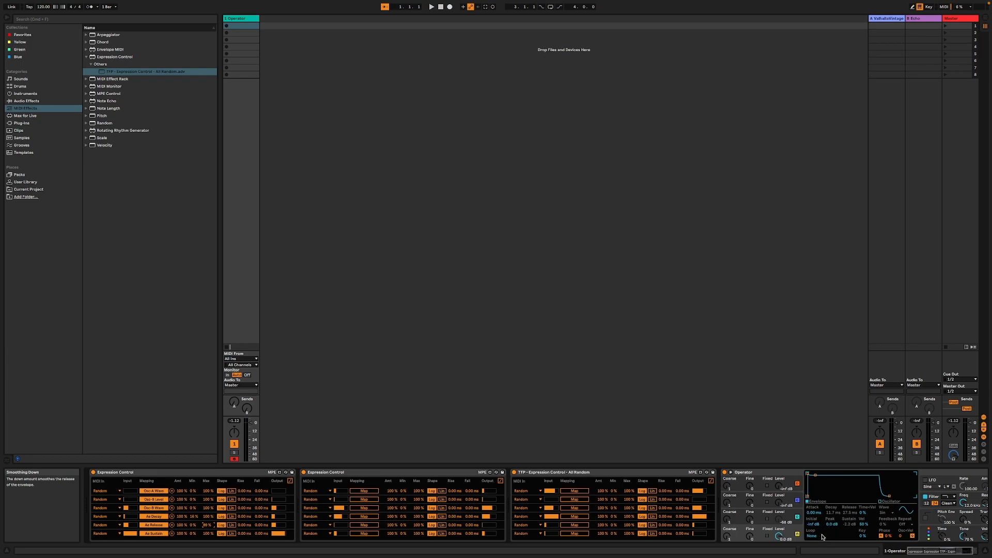
# Step: Map the first three rows of the second Expression Control to oscillator A's envelope loop mode, repeat rate and loop time
pyautogui.click(370, 491)
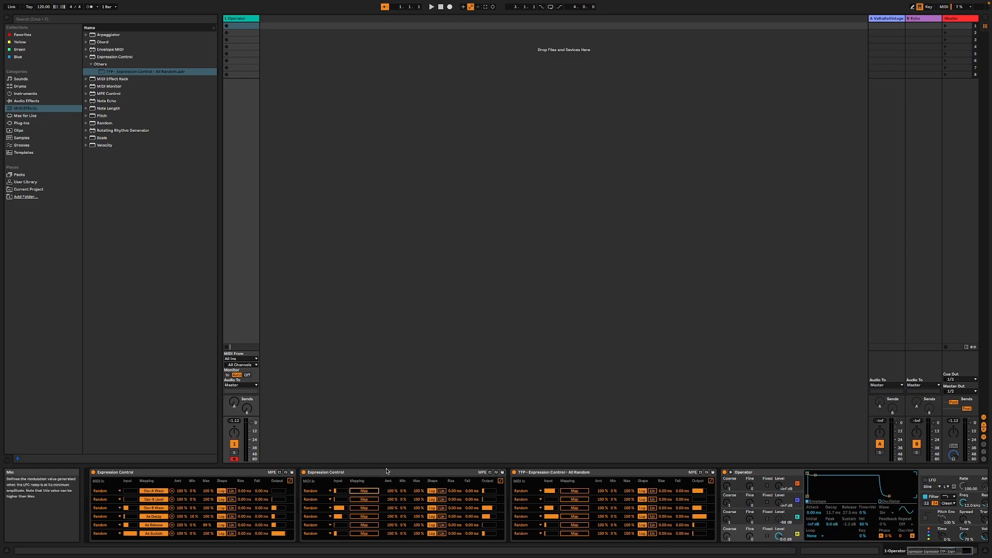
pyautogui.click(816, 535)
pyautogui.click(816, 536)
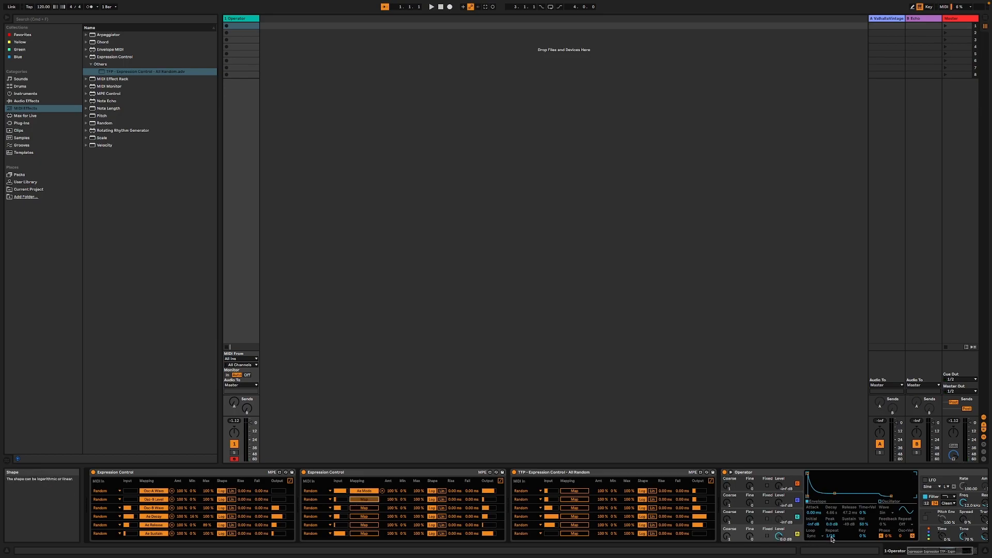
pyautogui.click(832, 538)
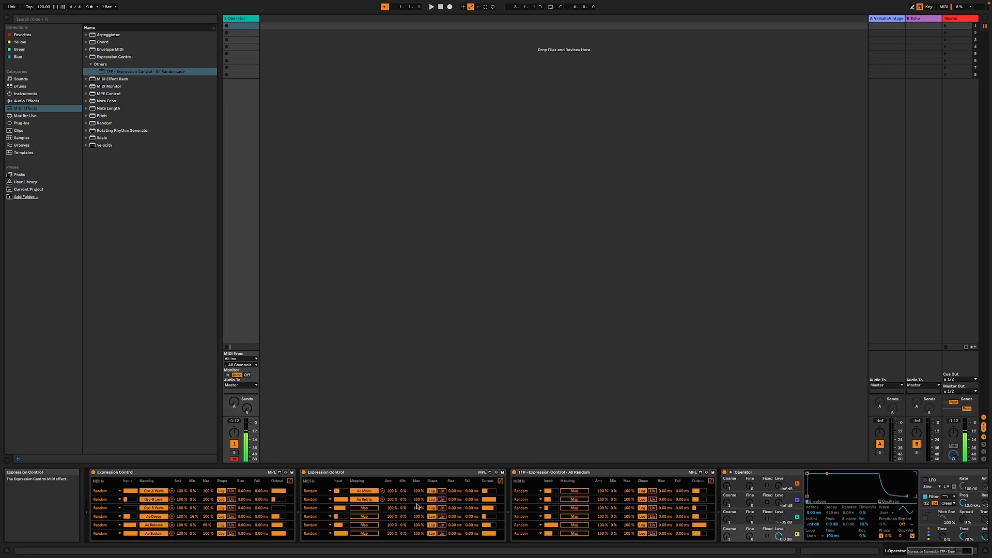
pyautogui.click(364, 509)
pyautogui.click(833, 538)
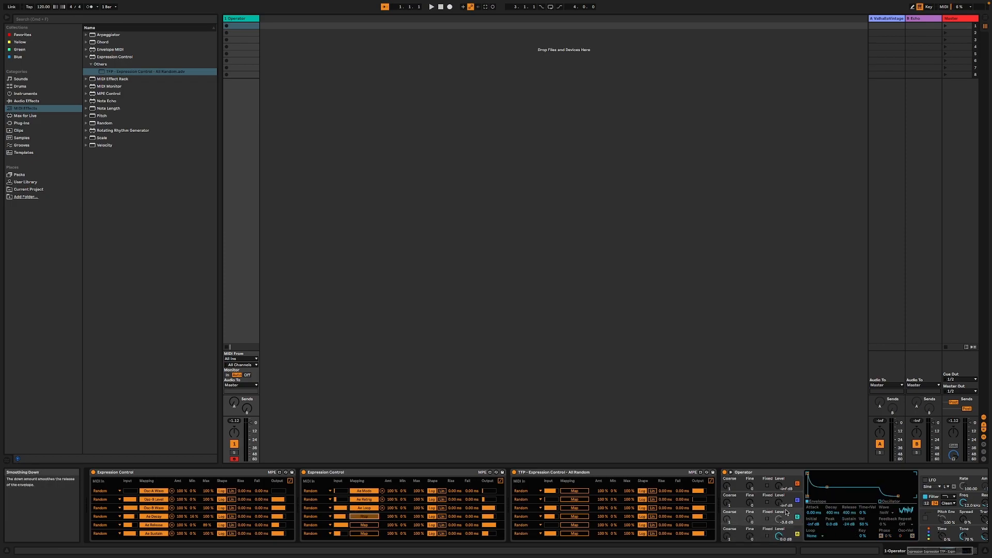
# Step: Map the last three rows of the second Expression Control to the attack, decay and release of oscillator B's envelope
pyautogui.click(814, 513)
pyautogui.click(372, 526)
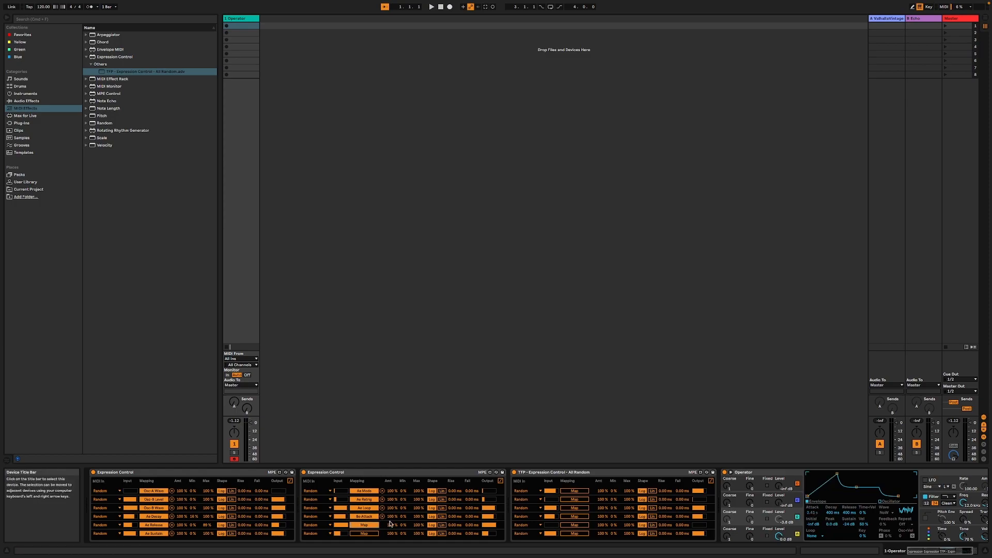
pyautogui.click(833, 513)
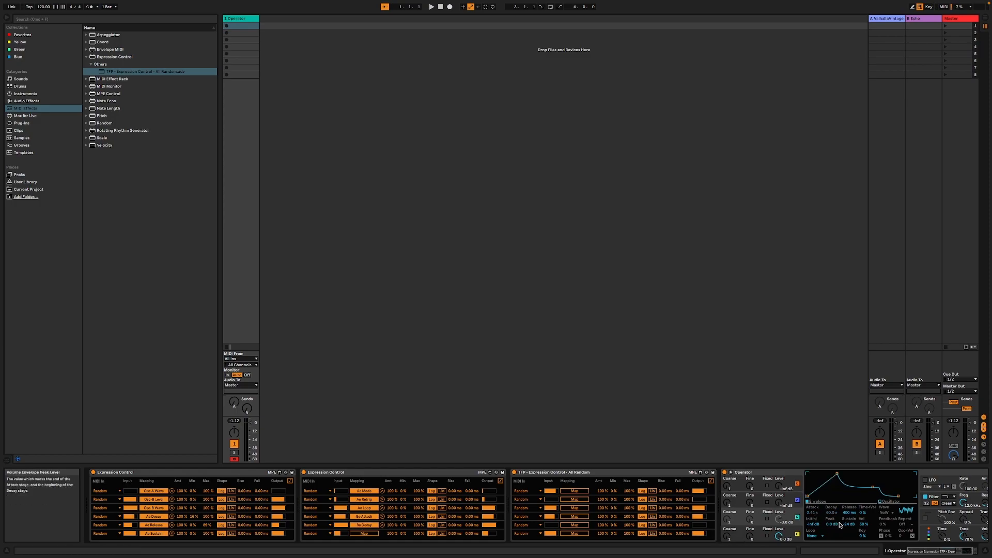
pyautogui.click(364, 533)
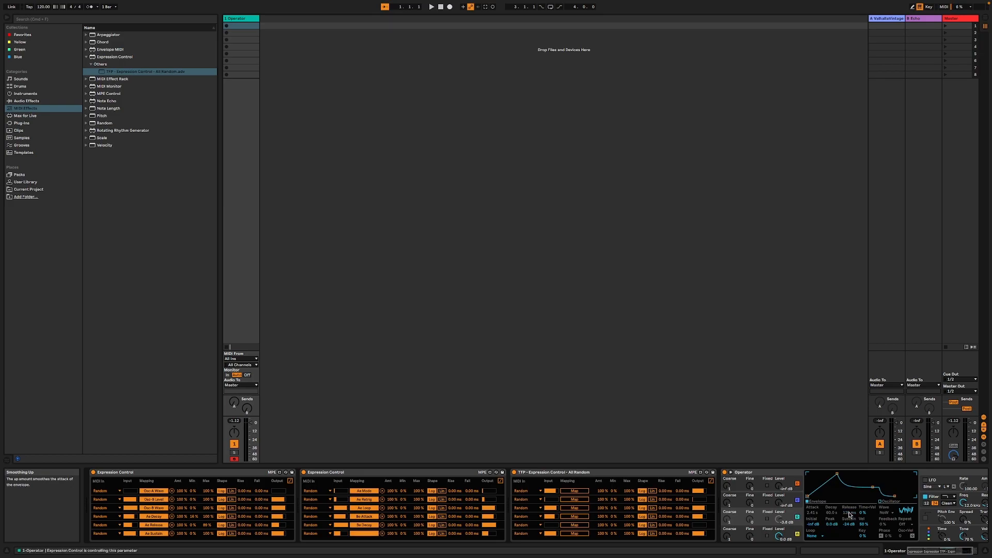
# Step: Map the third Expression Control's first two rows to oscillator B's envelope sustain and coarse frequency, limiting the coarse row's maximum to 51%
pyautogui.click(575, 491)
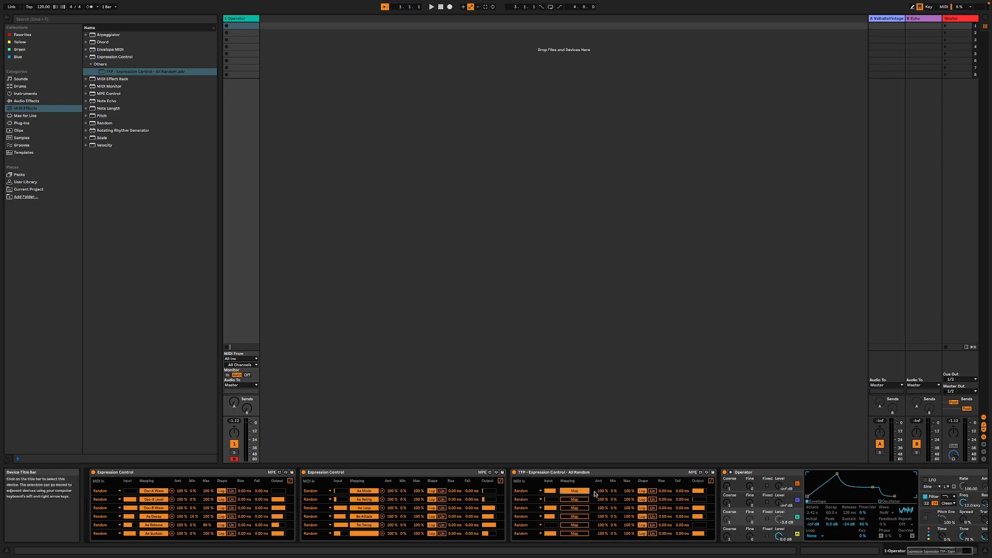
pyautogui.click(849, 525)
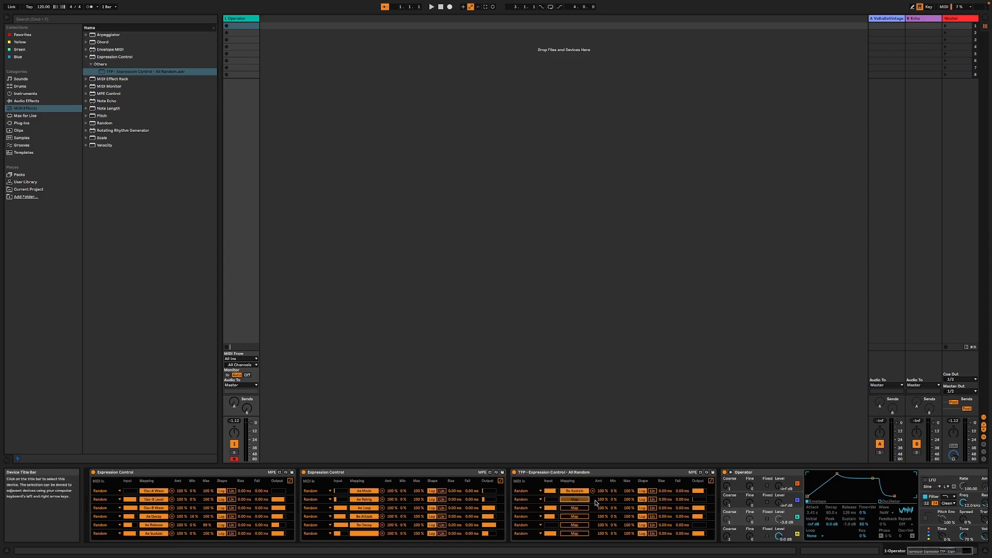
pyautogui.click(728, 521)
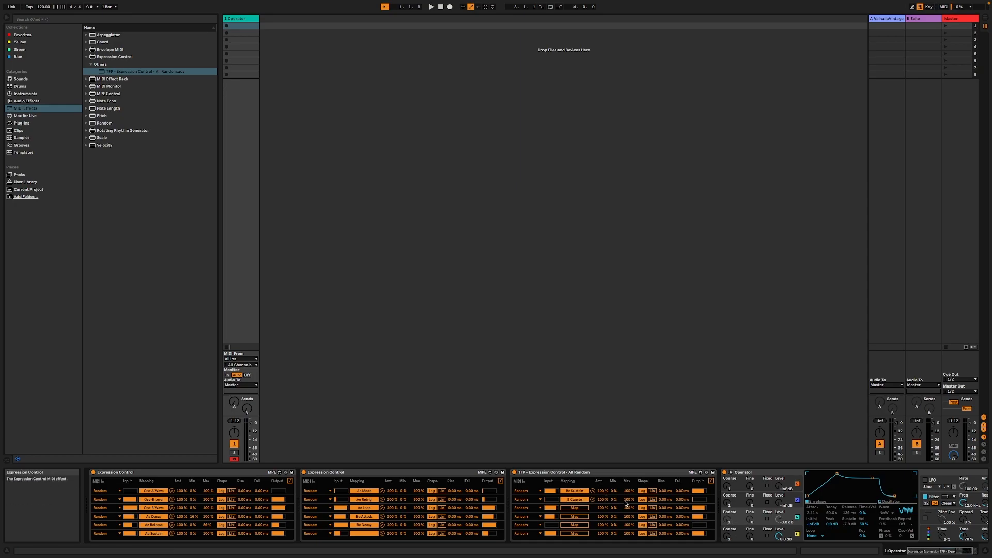
pyautogui.moveTo(627, 499); pyautogui.dragTo(627, 502)
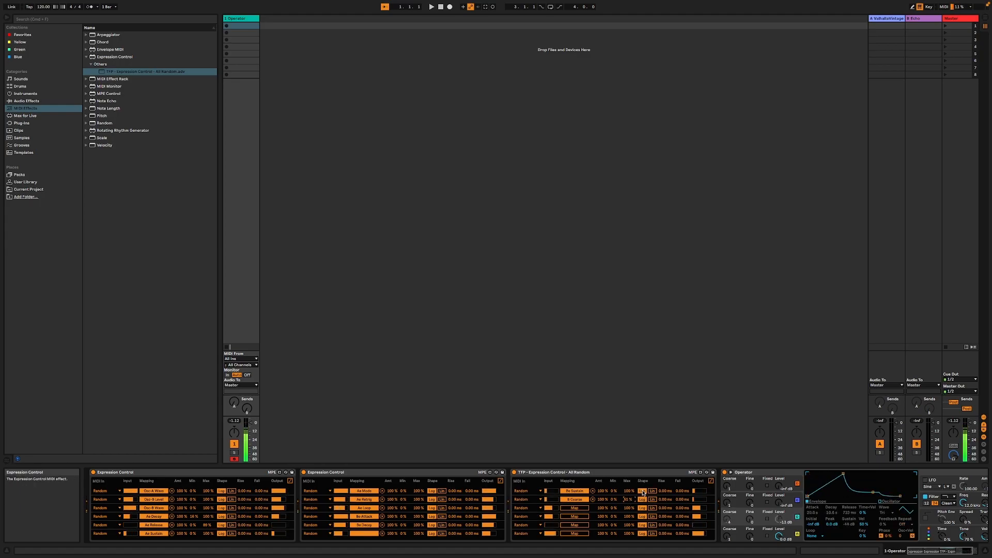
# Step: Map rows three to five of the third Expression Control to oscillator B's envelope loop mode, repeat rate and loop time
pyautogui.click(812, 536)
pyautogui.click(812, 519)
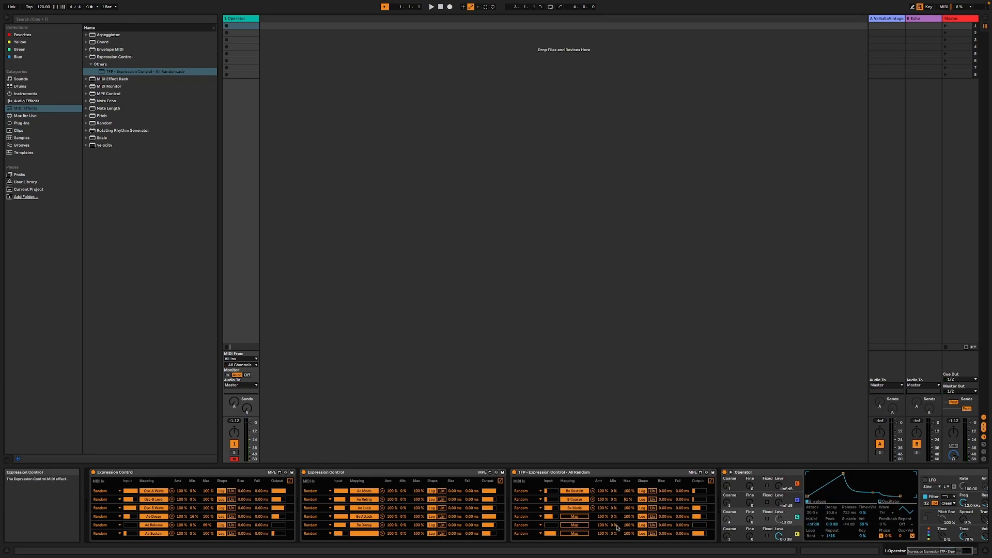
pyautogui.click(575, 517)
pyautogui.click(829, 536)
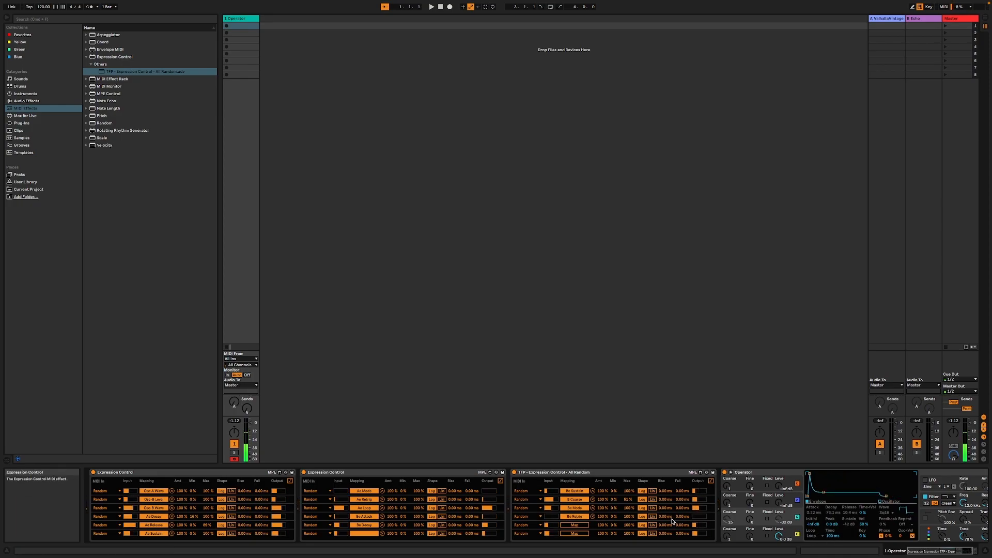
pyautogui.click(587, 526)
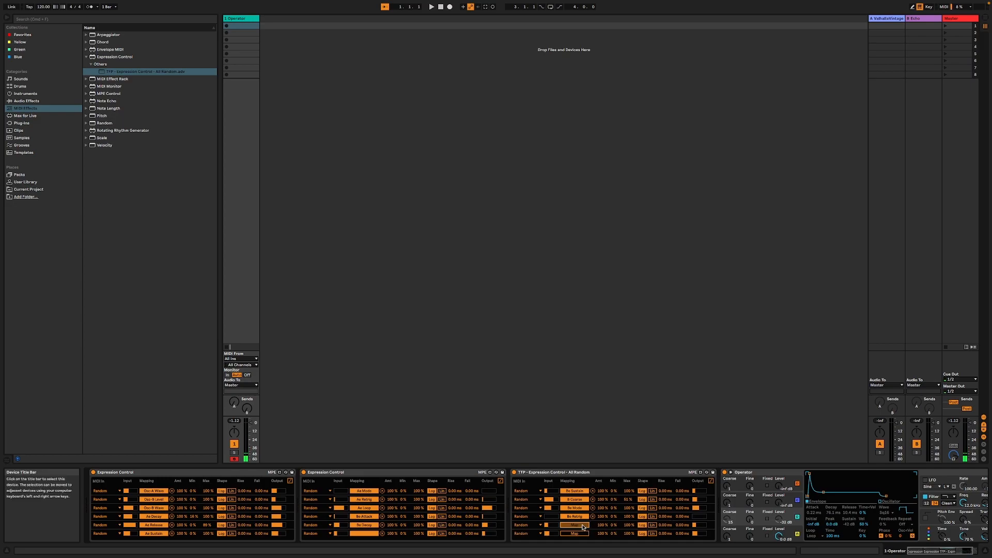
pyautogui.click(830, 536)
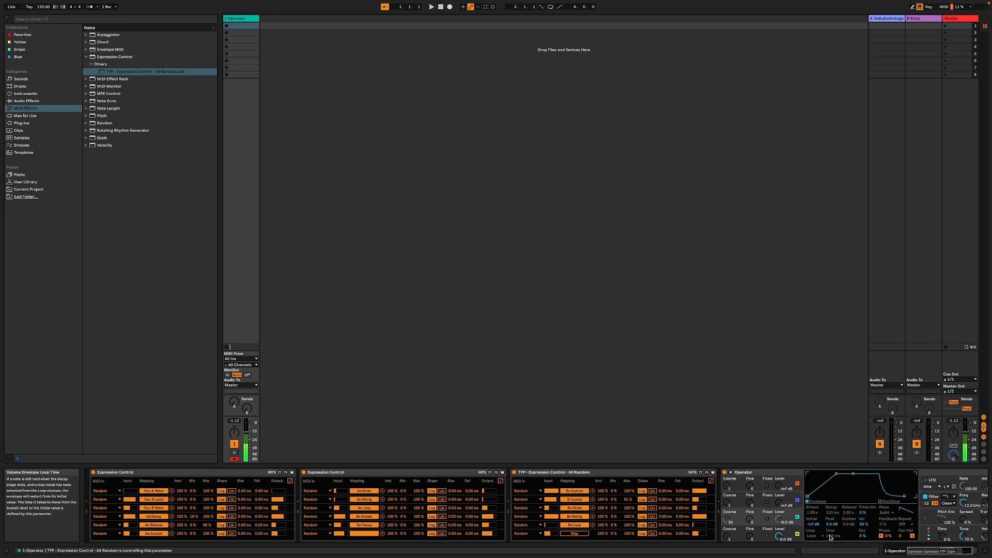
# Step: Map the sixth row of the third Expression Control to Operator's filter frequency and set its minimum to 70%
pyautogui.click(583, 535)
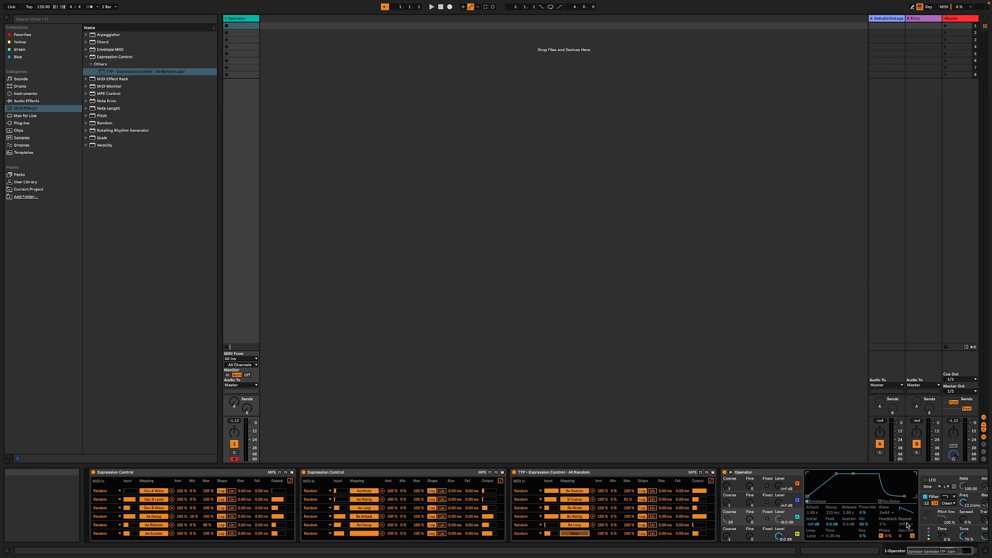
pyautogui.click(959, 502)
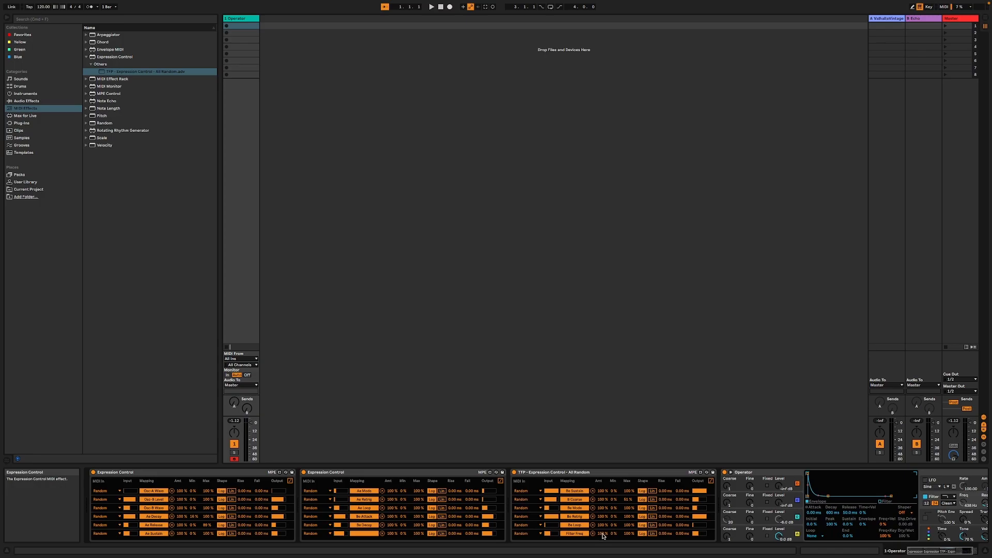
pyautogui.moveTo(614, 535); pyautogui.dragTo(613, 473)
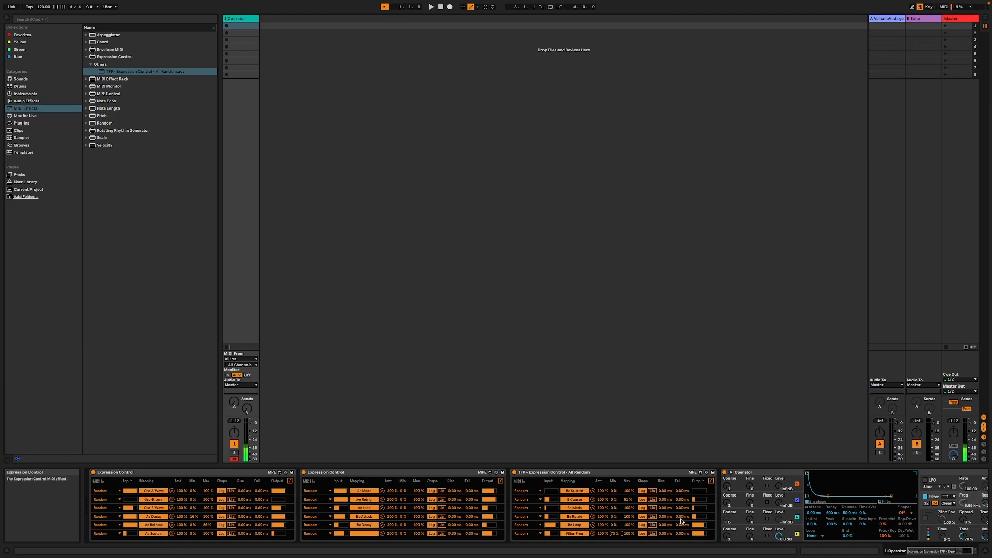
# Step: Insert another TFP - Expression Control - All Random before Operator and map its first three rows to the filter envelope's loop mode, loop time and repeat rate
pyautogui.moveTo(100, 71); pyautogui.dragTo(725, 488)
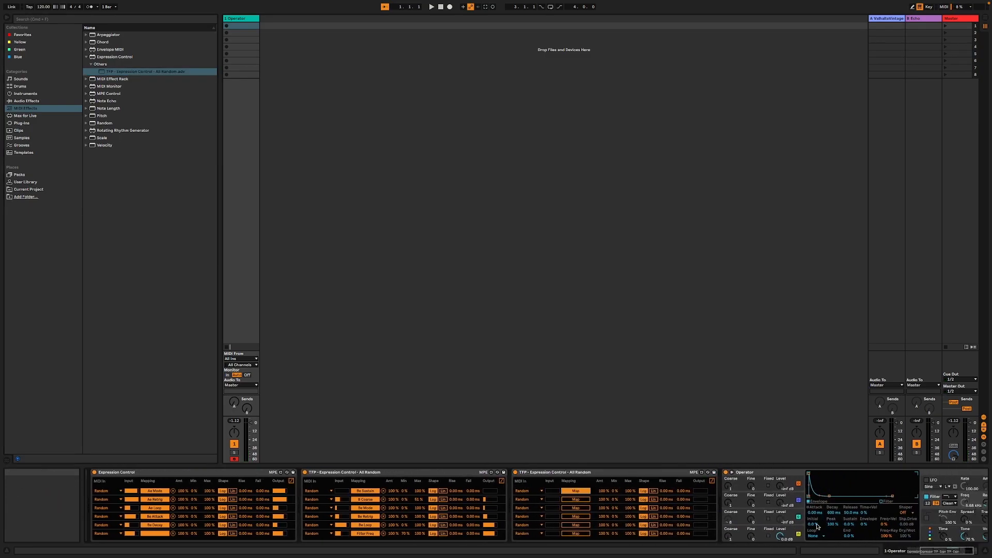
pyautogui.click(813, 538)
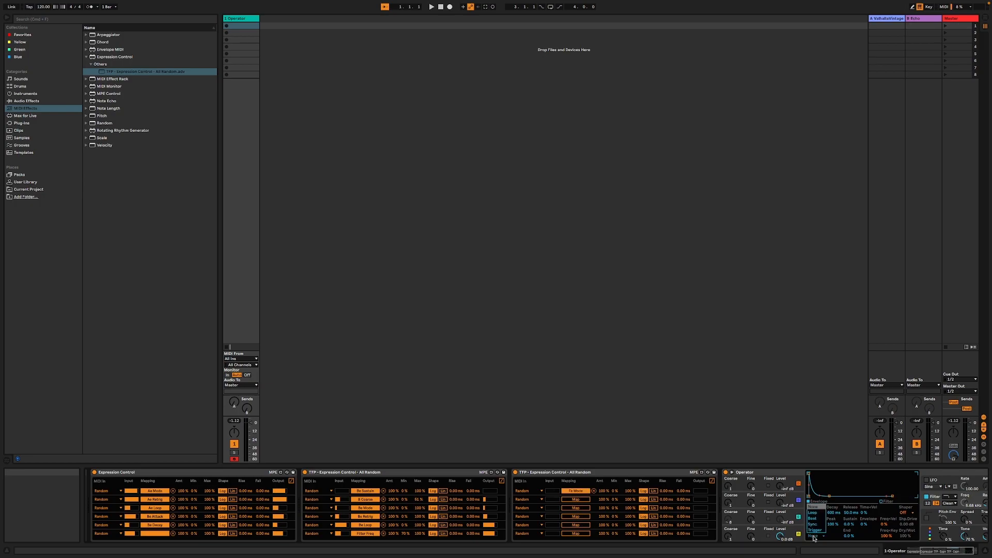
pyautogui.click(816, 512)
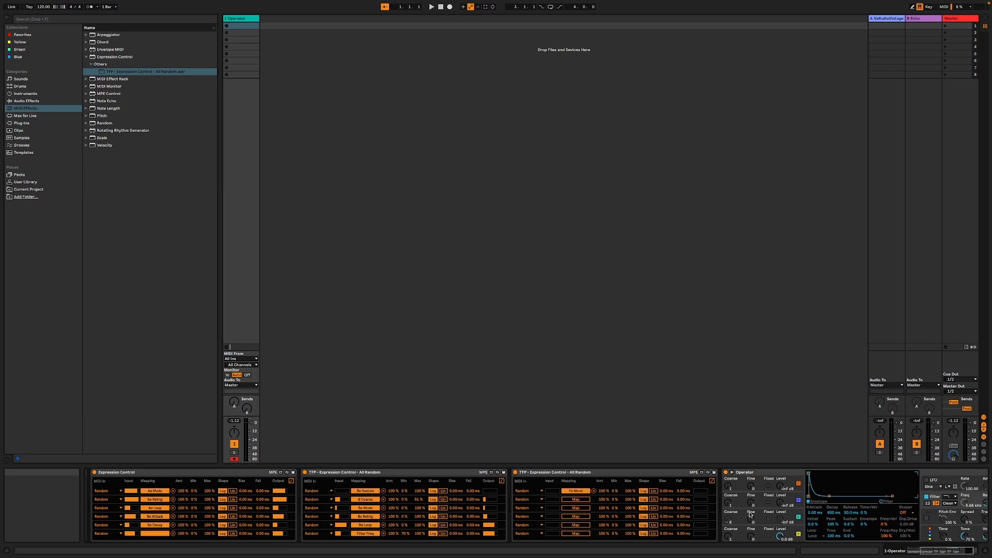
pyautogui.click(582, 500)
pyautogui.click(830, 538)
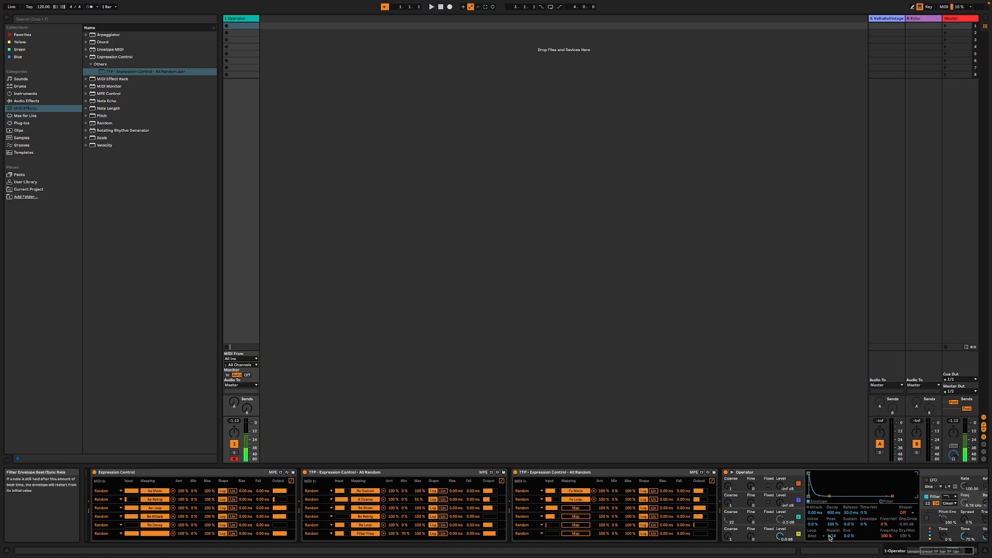
pyautogui.click(588, 509)
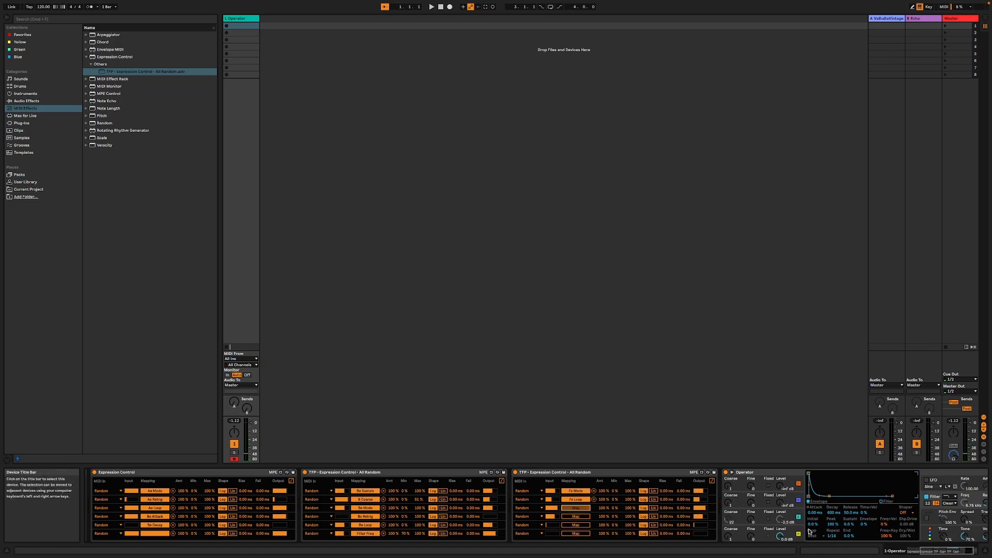
pyautogui.click(832, 537)
# Step: Map the last three rows of the fourth Expression Control to the filter envelope's amount, attack and decay
pyautogui.click(585, 517)
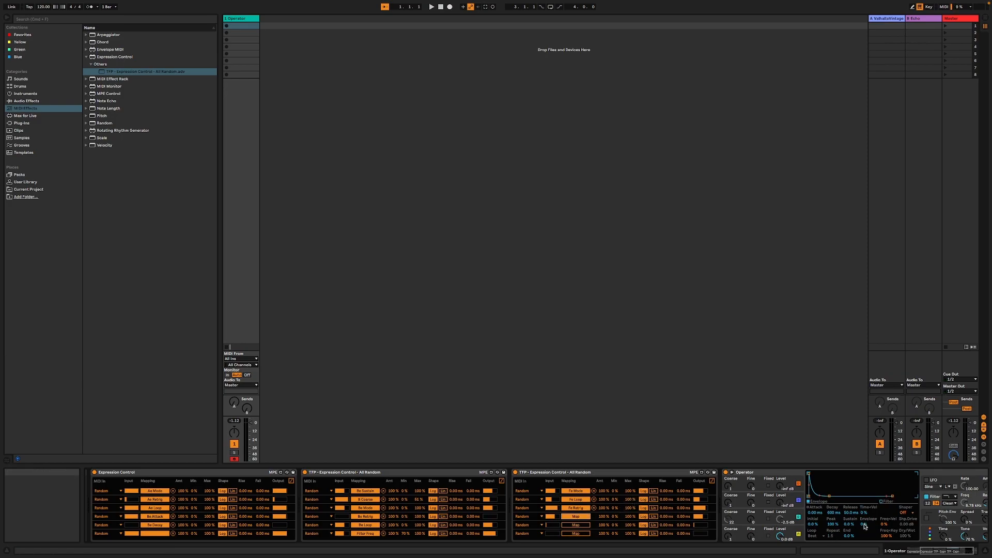
pyautogui.click(863, 524)
pyautogui.click(818, 513)
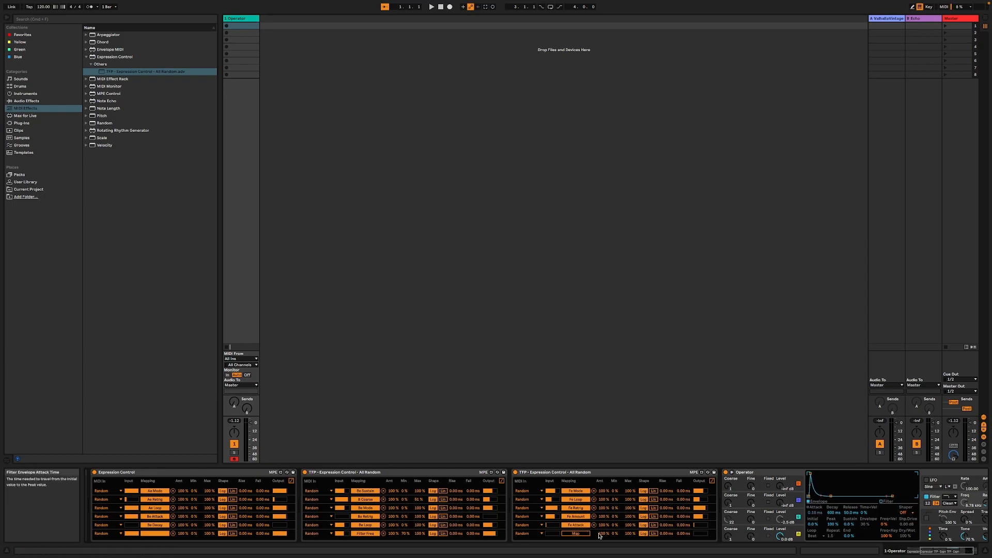
pyautogui.click(833, 513)
# Step: Insert a fifth Expression Control from the All Random preset before Operator and map its first row to the filter envelope's release
pyautogui.moveTo(127, 73); pyautogui.dragTo(724, 506)
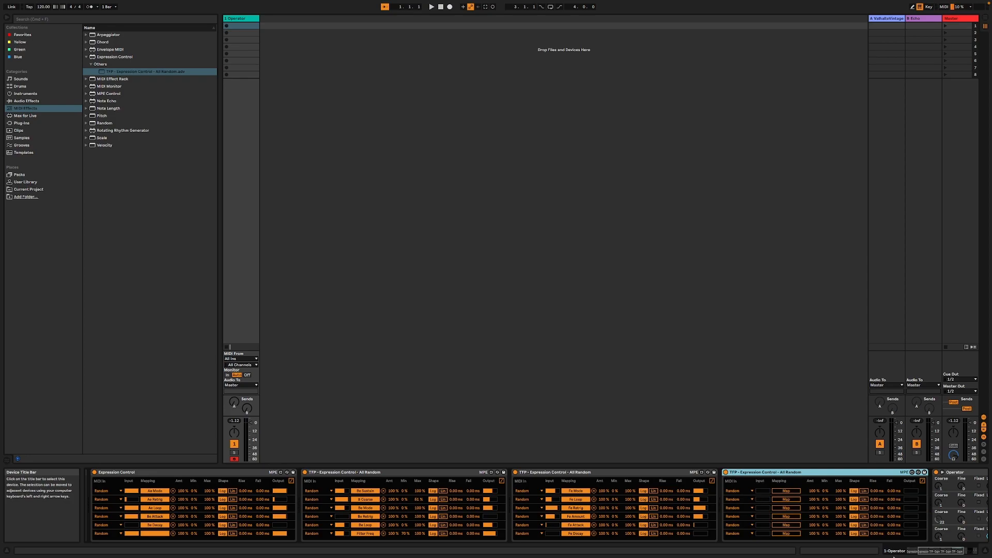
pyautogui.moveTo(952, 551); pyautogui.dragTo(972, 551)
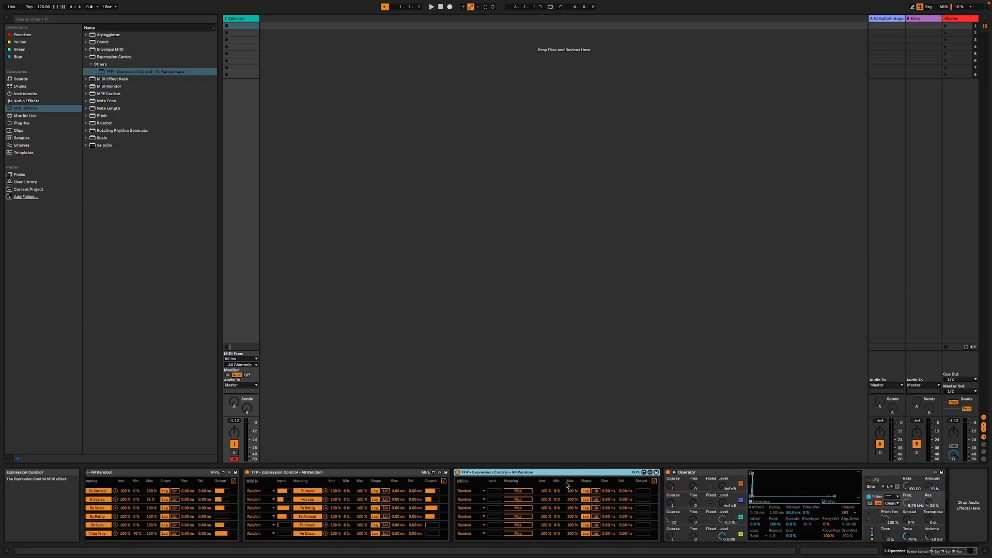
pyautogui.click(521, 492)
pyautogui.click(794, 513)
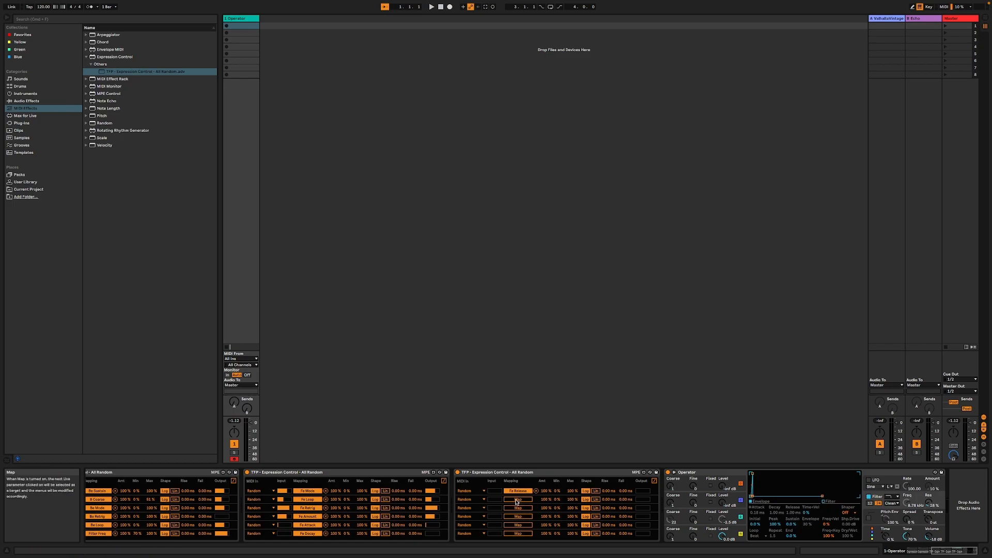
# Step: Map rows two to four of the fifth Expression Control to Operator's filter envelope sustain, oscillator C level and oscillator D level
pyautogui.click(528, 501)
pyautogui.click(791, 523)
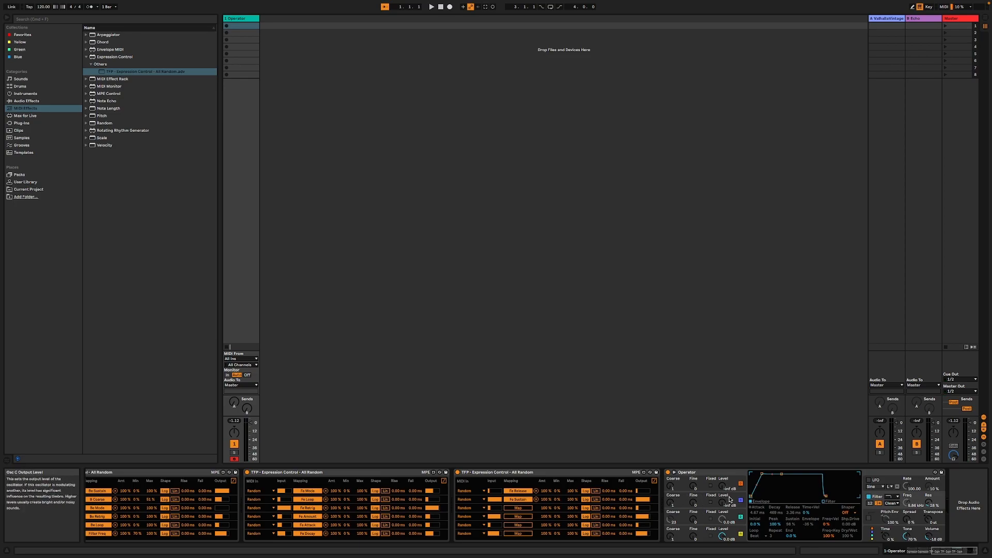
pyautogui.click(527, 510)
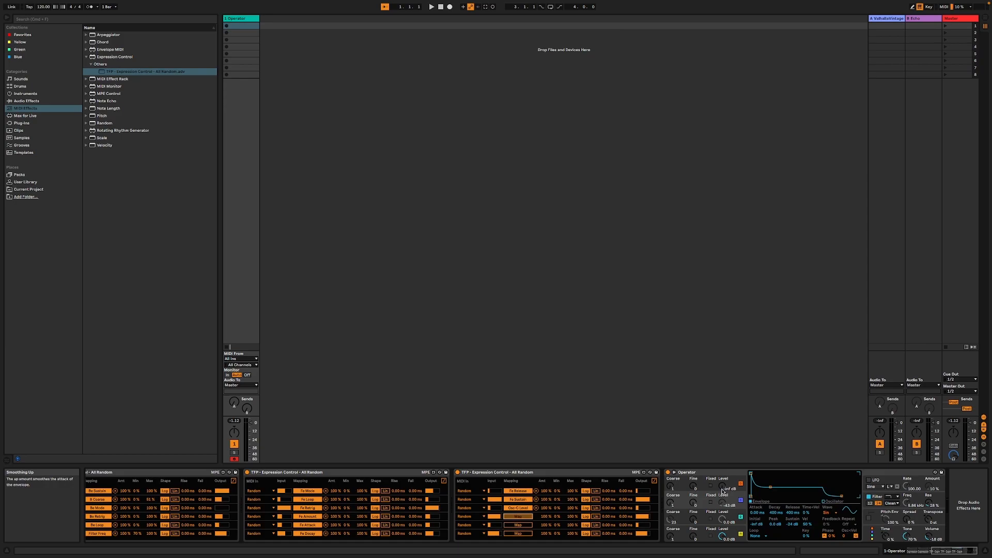
pyautogui.click(723, 487)
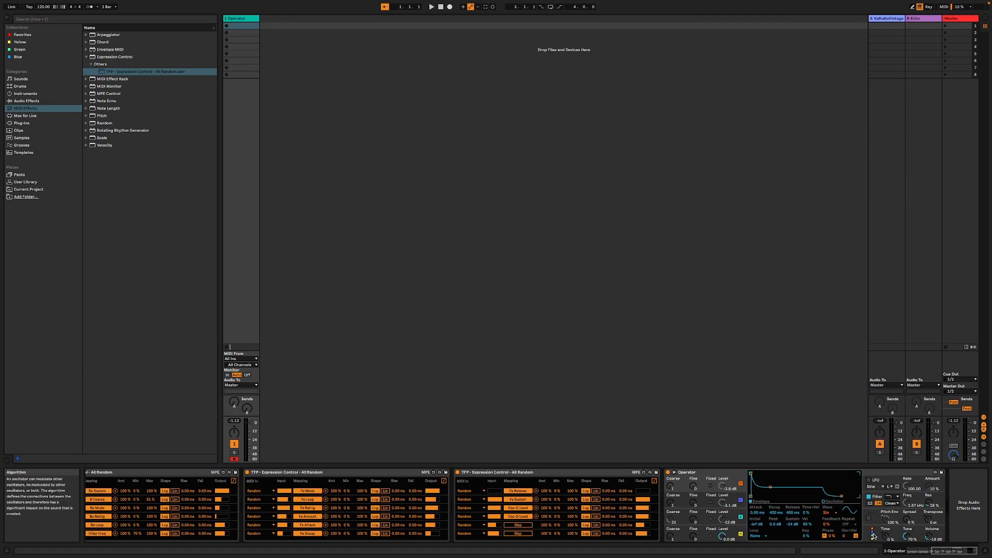
# Step: Map the fifth row of the last Expression Control to Operator's algorithm selection
pyautogui.click(873, 535)
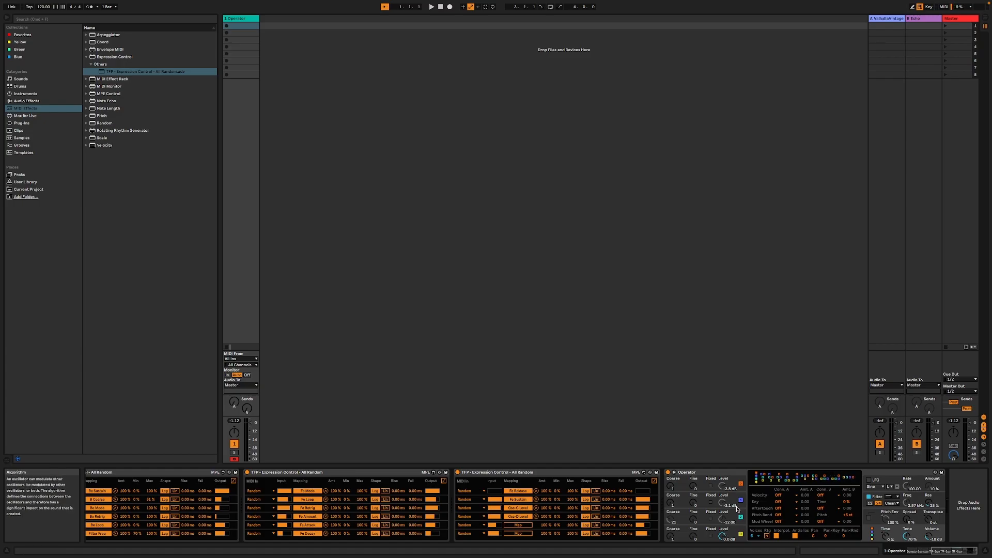
pyautogui.click(518, 525)
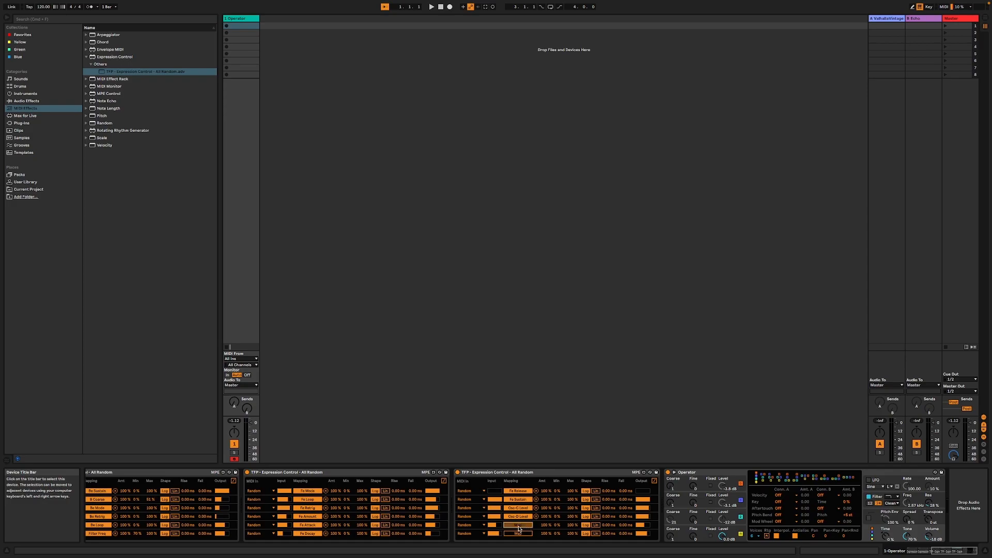
pyautogui.click(792, 476)
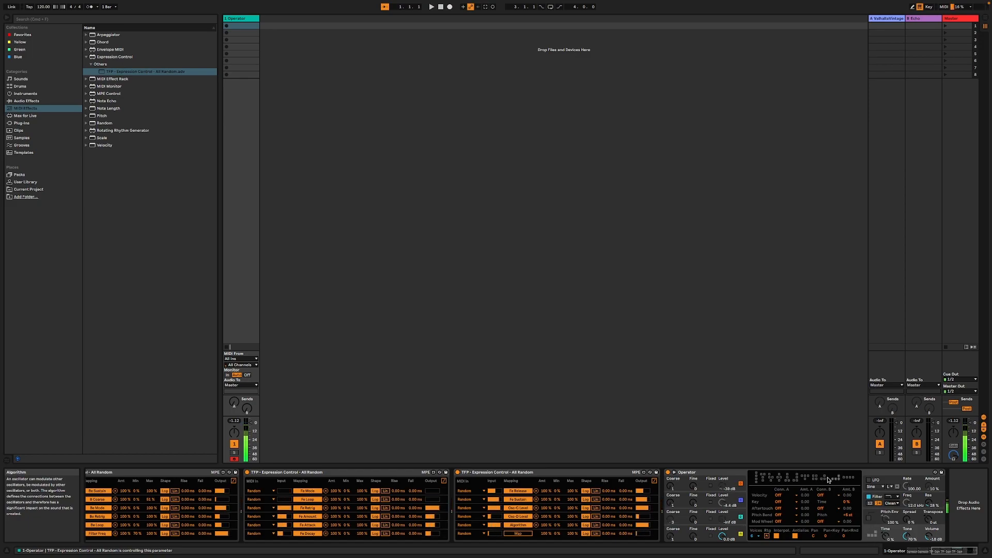
# Step: Insert a Limiter from the Dynamics audio effects after Operator and raise its gain
pyautogui.click(716, 473)
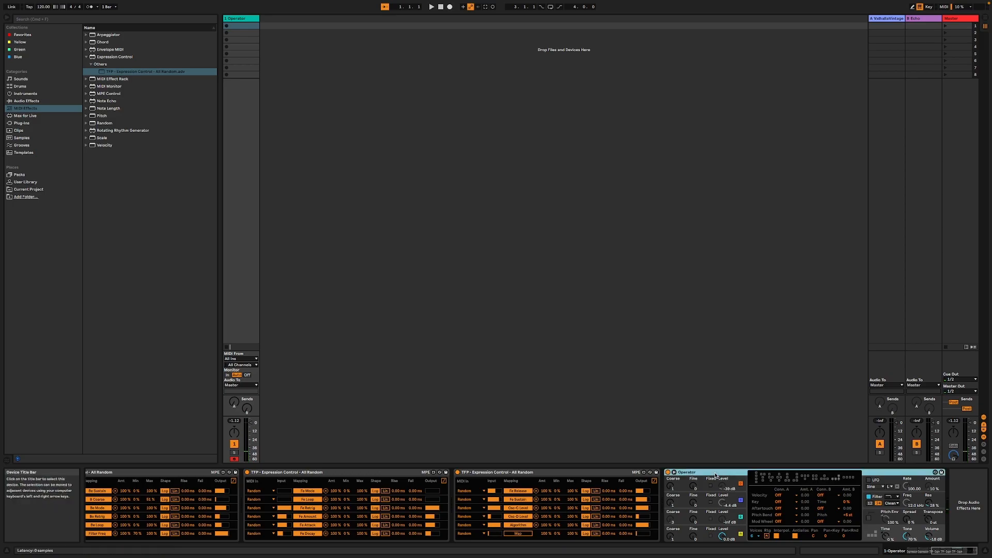
pyautogui.click(40, 103)
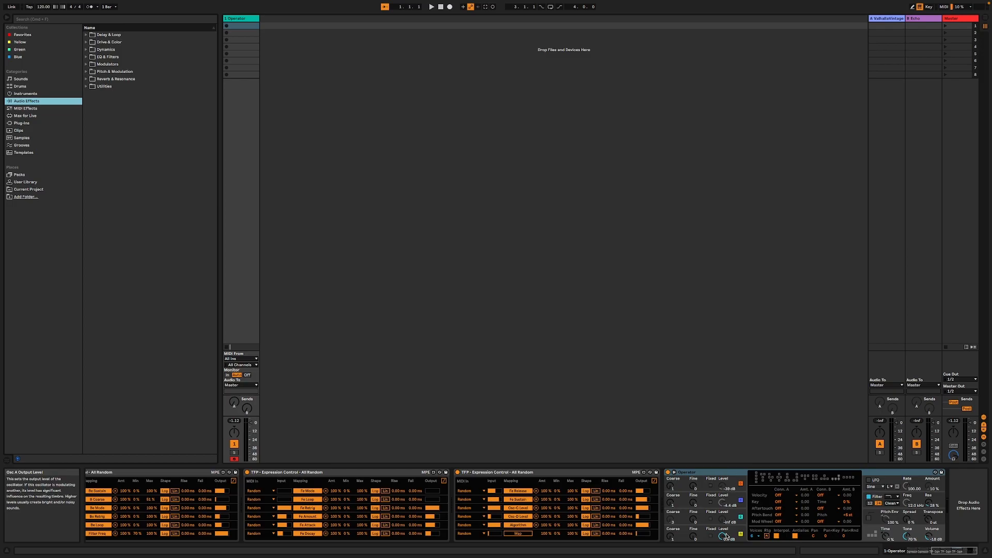
pyautogui.click(86, 50)
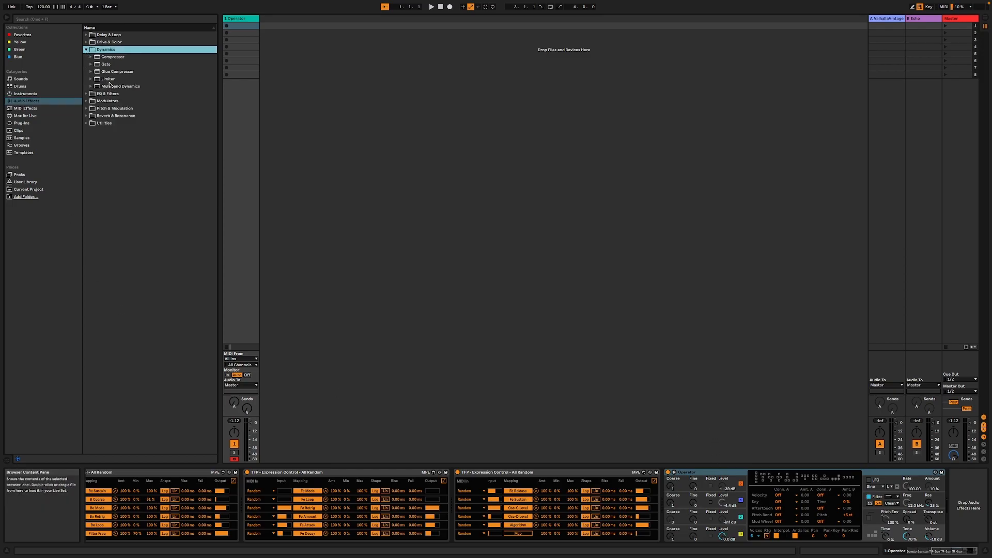
pyautogui.doubleClick(109, 79)
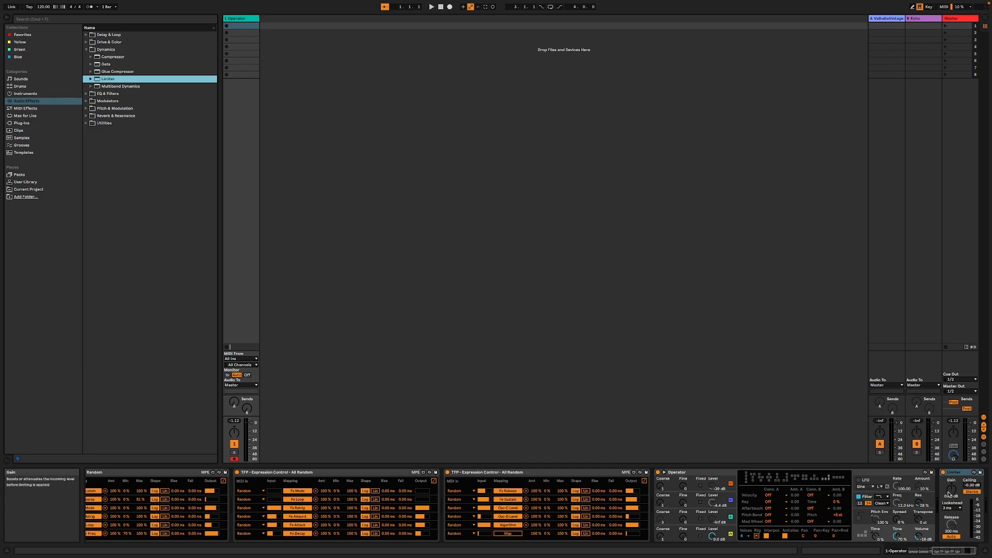
pyautogui.moveTo(951, 489); pyautogui.dragTo(952, 487)
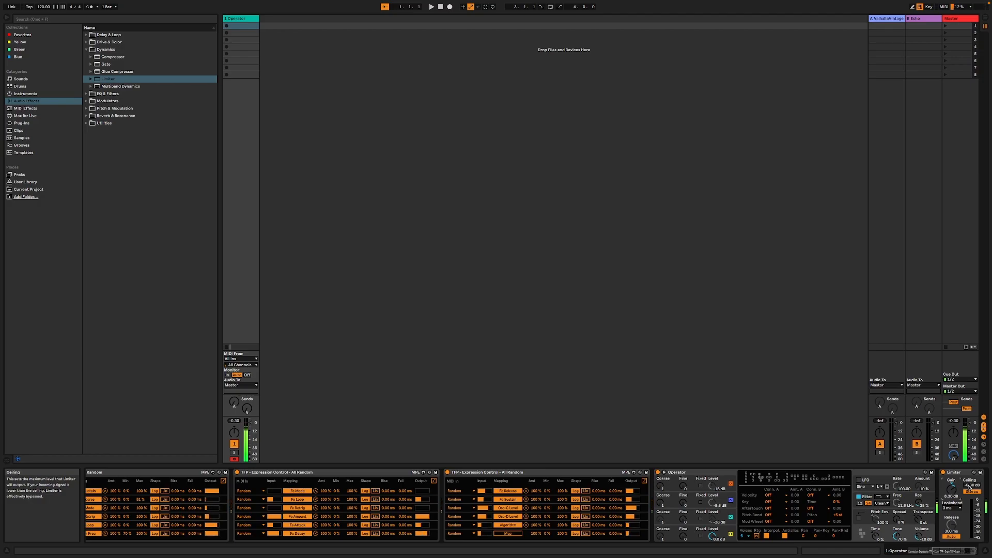
# Step: Group Operator and the Limiter into an Instrument Rack, and all the Expression Controls into a MIDI Effect Rack
pyautogui.click(703, 472)
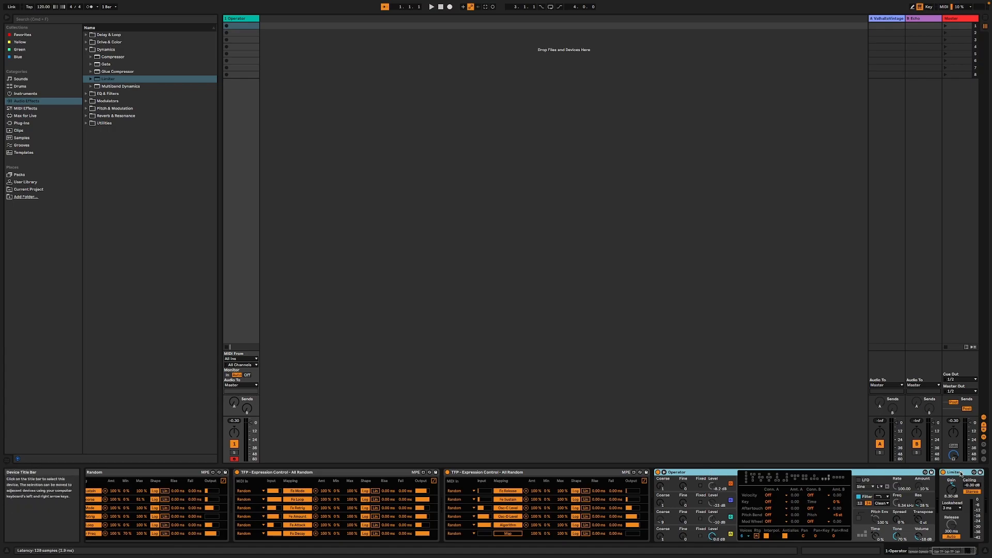
pyautogui.press('super+g')
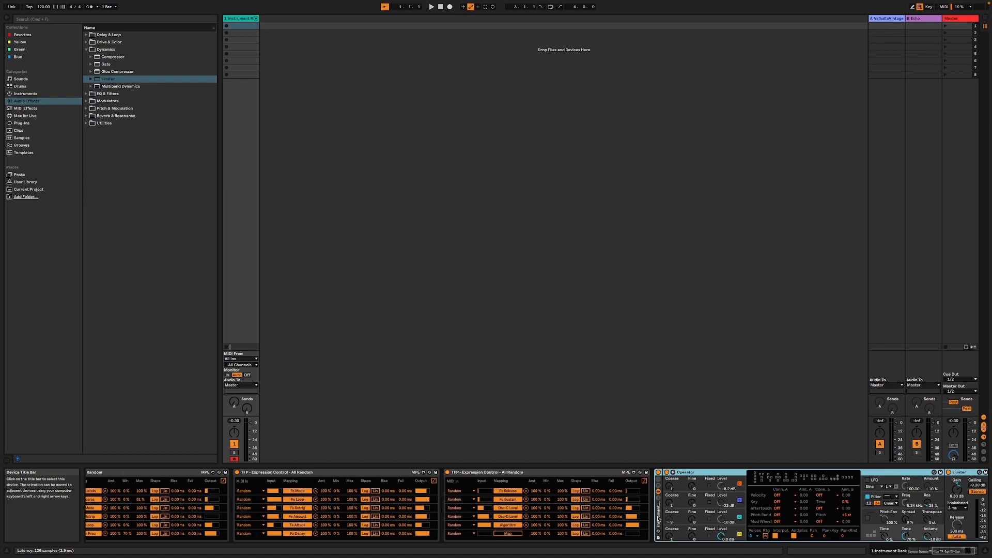
pyautogui.press('Left')
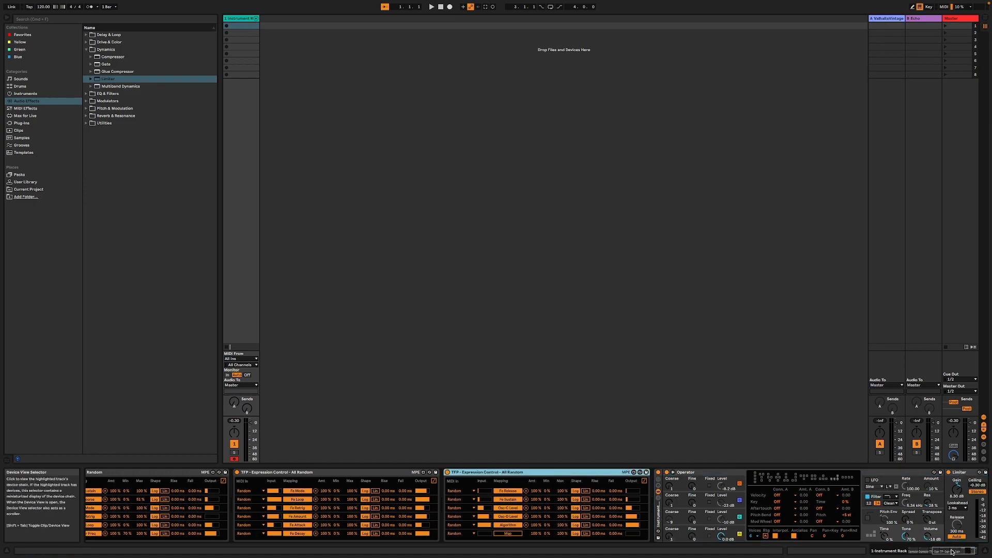
pyautogui.moveTo(952, 552); pyautogui.dragTo(922, 551)
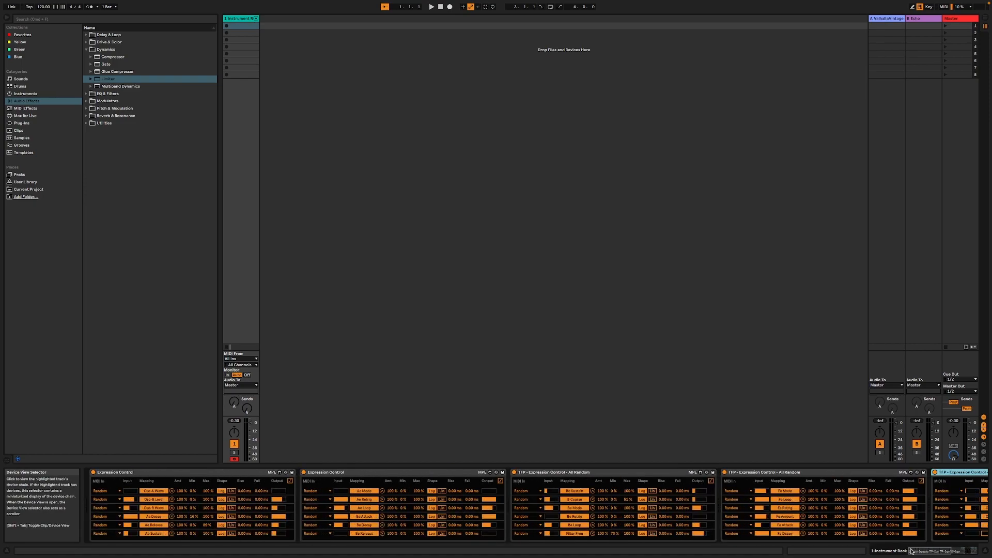
pyautogui.keyDown('shift'); pyautogui.click(162, 474); pyautogui.keyUp('shift')
pyautogui.press('super+g')
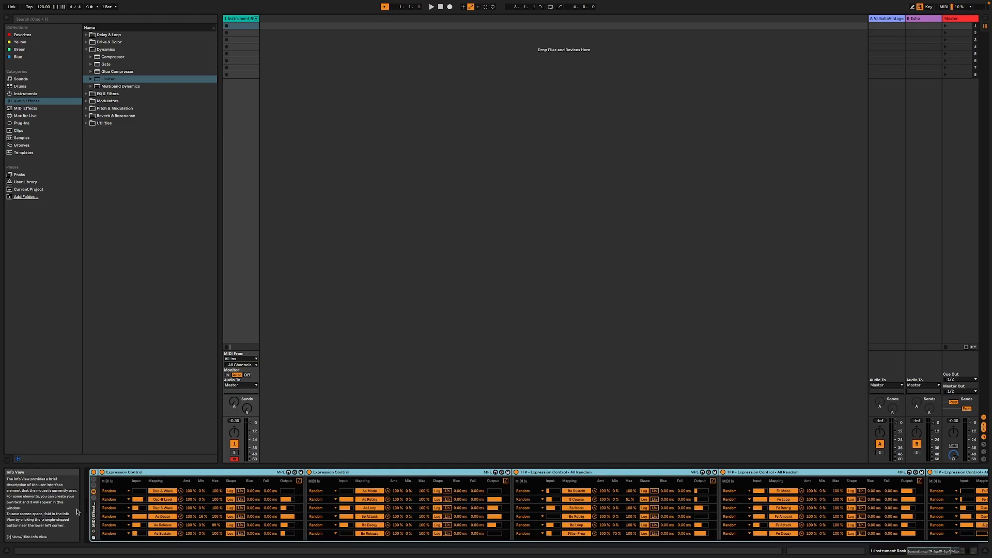
# Step: Show the macro controls of the MIDI Effect Rack and rename the rack as Preset Gen
pyautogui.click(93, 481)
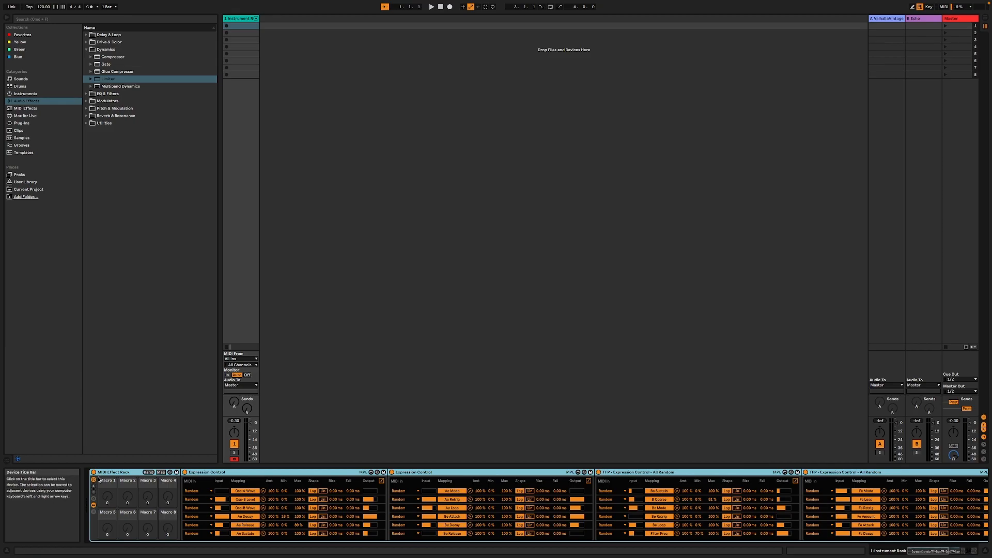
pyautogui.rightClick(104, 473)
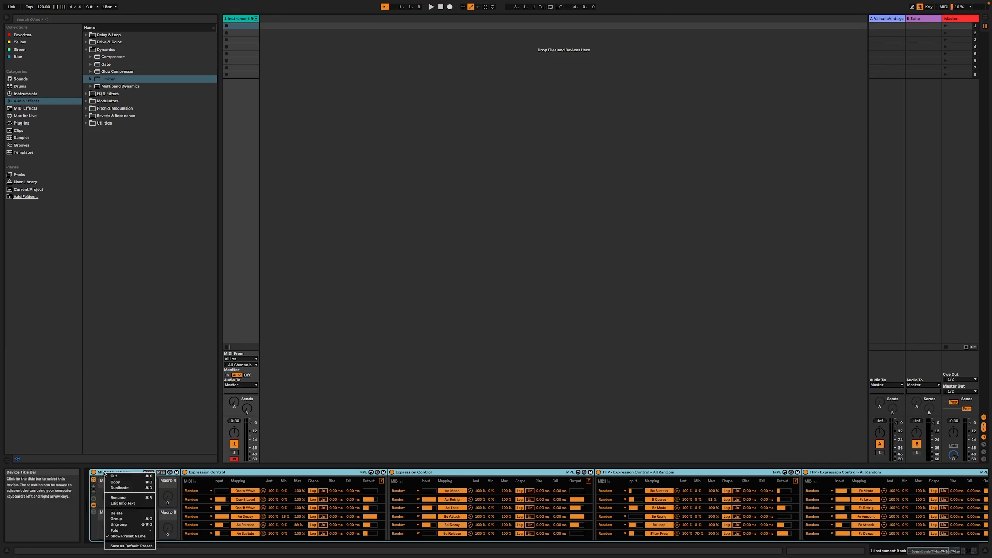
pyautogui.click(123, 498)
pyautogui.write('Preset Gen')
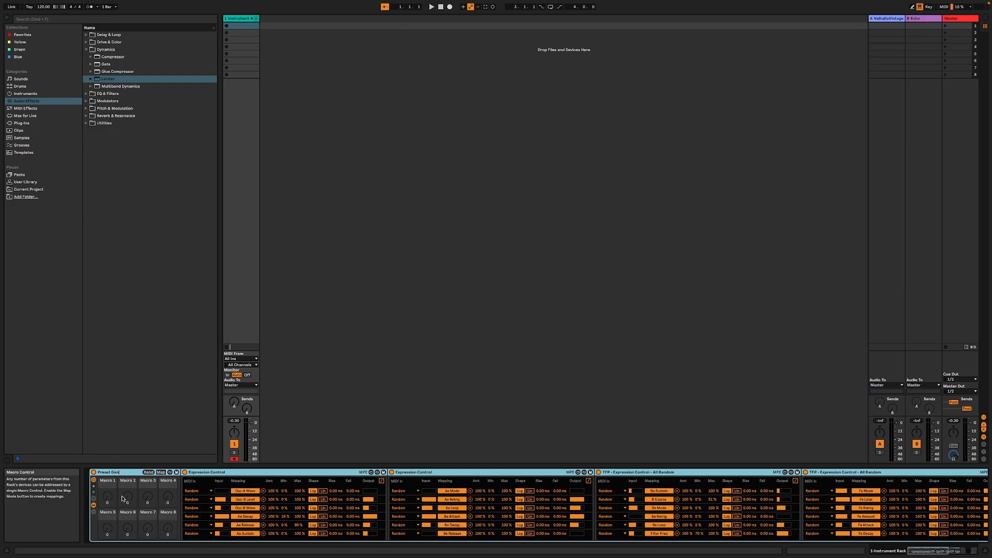
# Step: Show the Instrument Rack's macro controls and group that rack together with Preset Gen into one outer rack
pyautogui.click(965, 551)
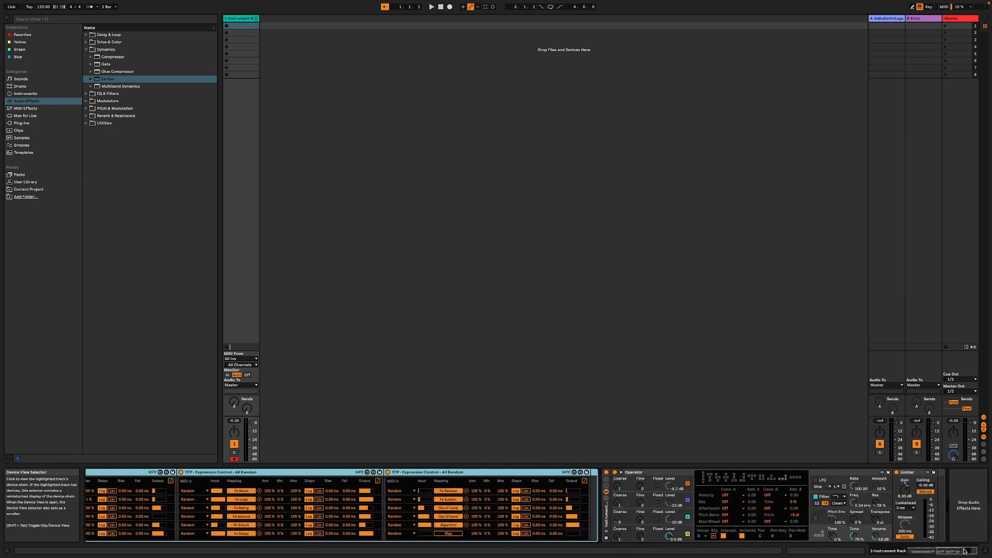
pyautogui.click(607, 481)
pyautogui.click(617, 473)
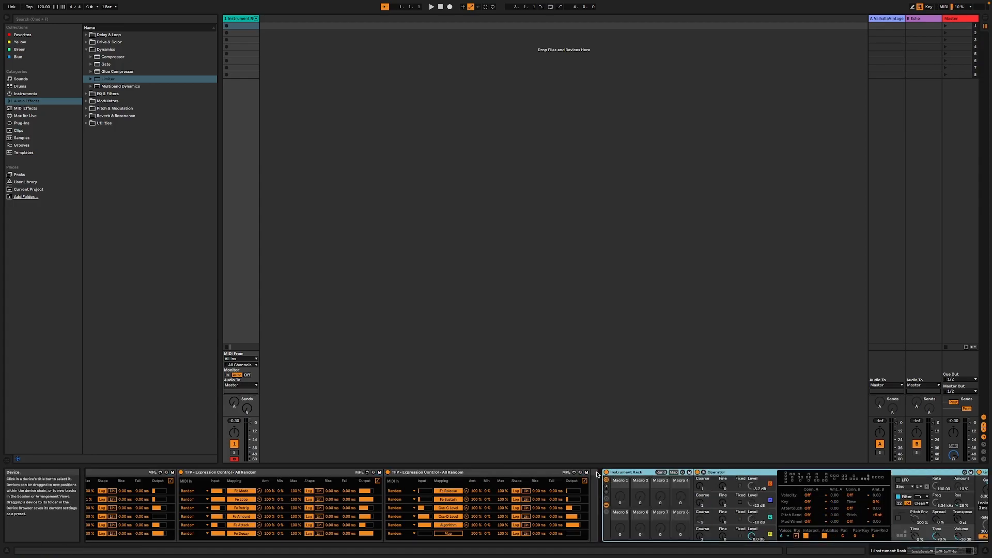
pyautogui.keyDown('shift'); pyautogui.click(595, 475); pyautogui.keyUp('shift')
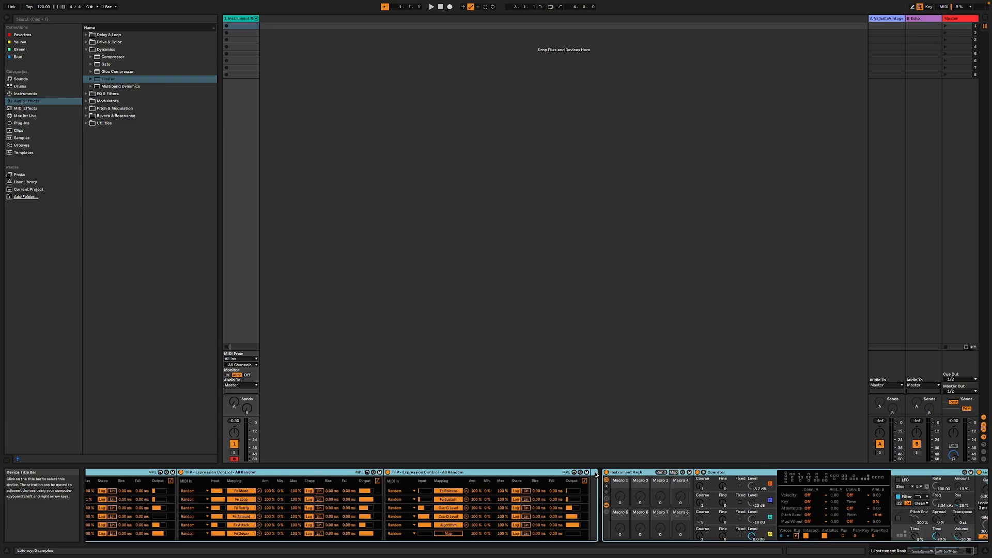
pyautogui.press('super+g')
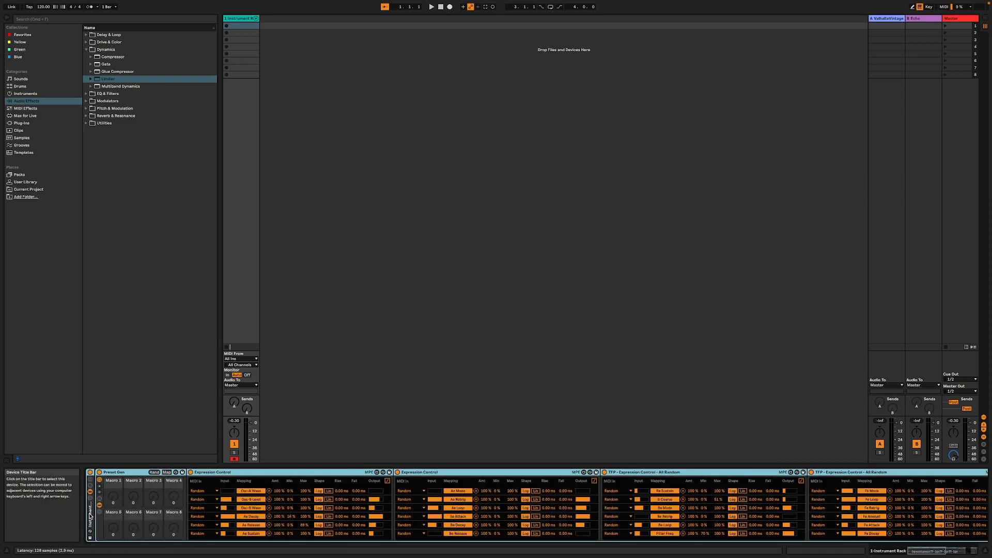
# Step: Show the outer rack's macro controls and rename the rack as Lead Preset Maker
pyautogui.click(91, 480)
pyautogui.rightClick(101, 473)
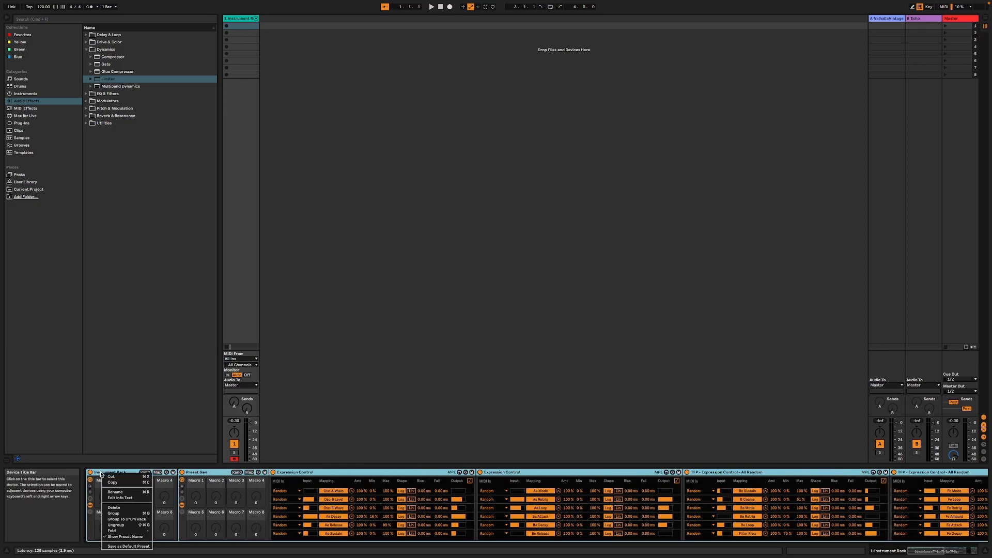
pyautogui.click(115, 492)
pyautogui.write('Lead P')
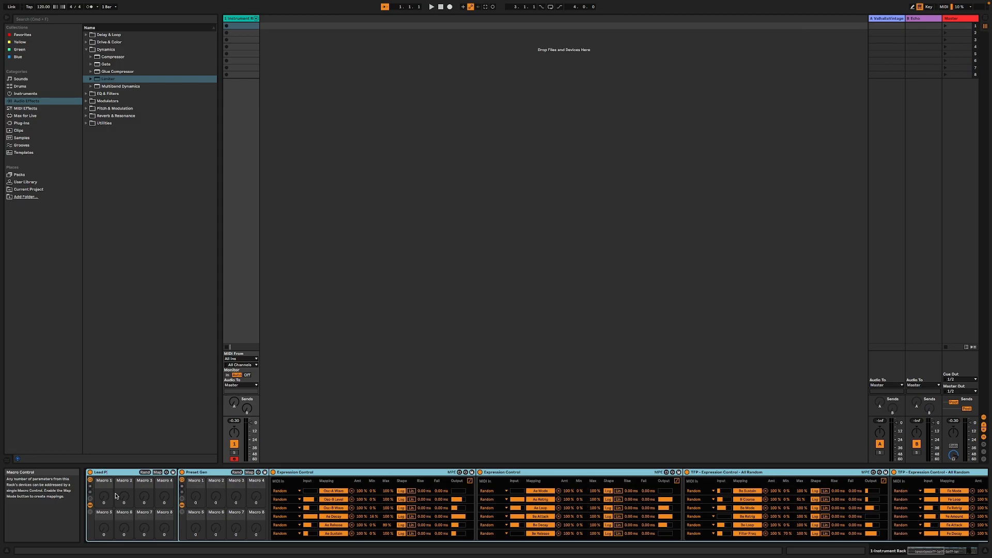
pyautogui.write('reset Maker')
pyautogui.press('Return')
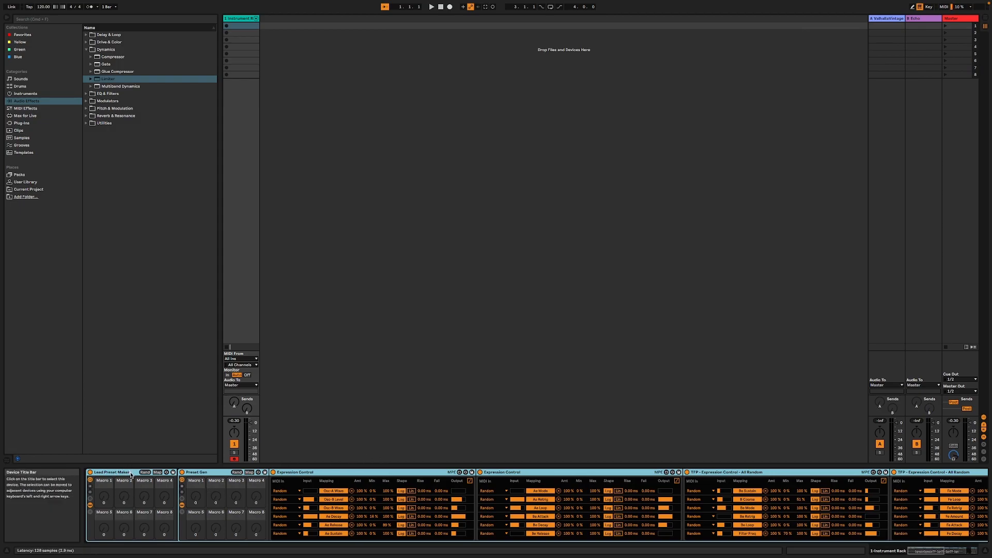
pyautogui.click(299, 392)
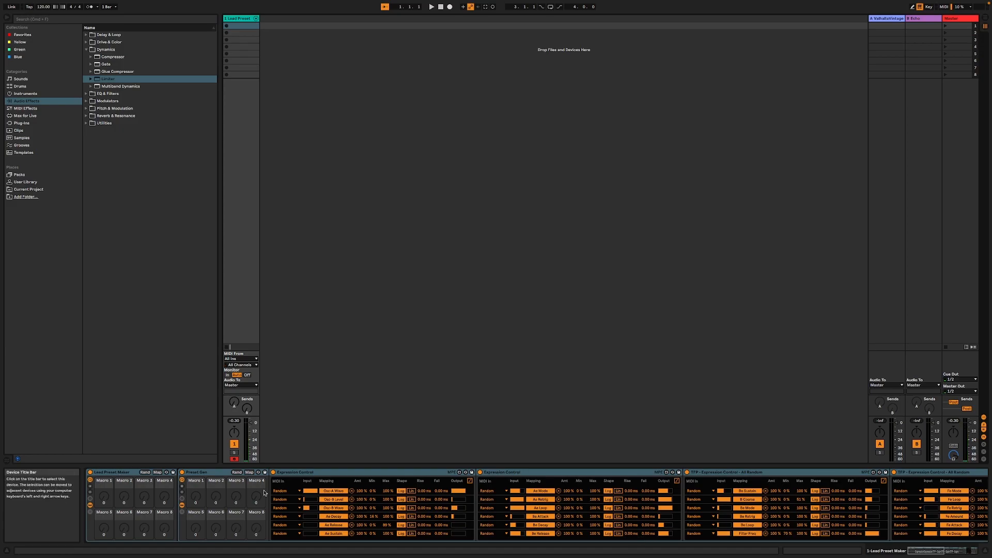
# Step: Save the Lead Preset Maker rack to the User Library in Presets > Instruments > The Fellow Passenger > Lead
pyautogui.click(107, 474)
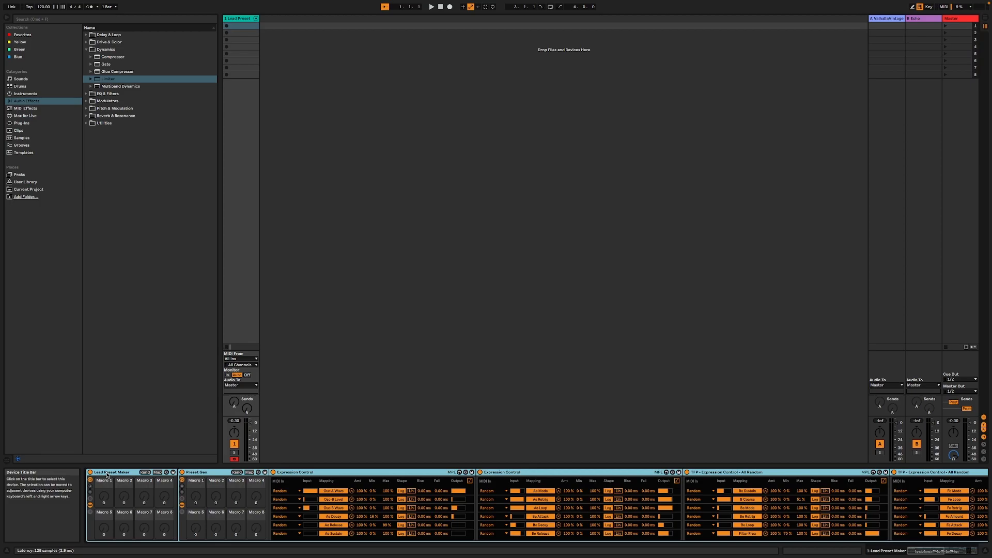
pyautogui.click(36, 183)
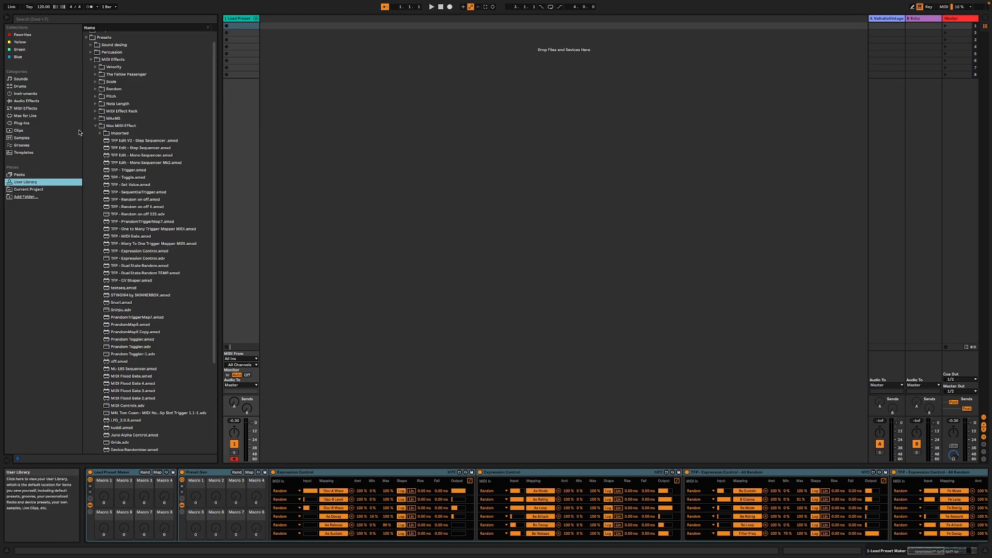
pyautogui.scroll(1, 112, 74)
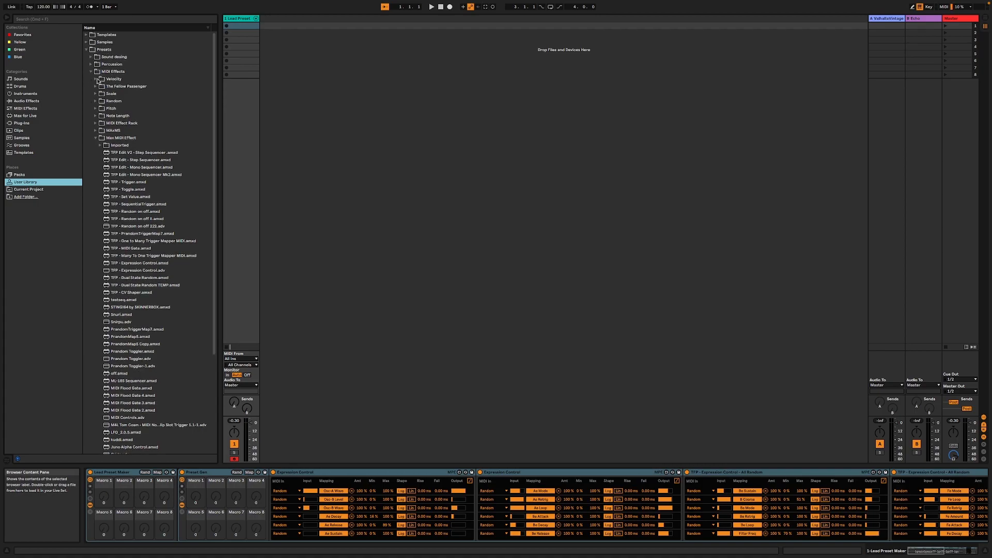
pyautogui.click(91, 73)
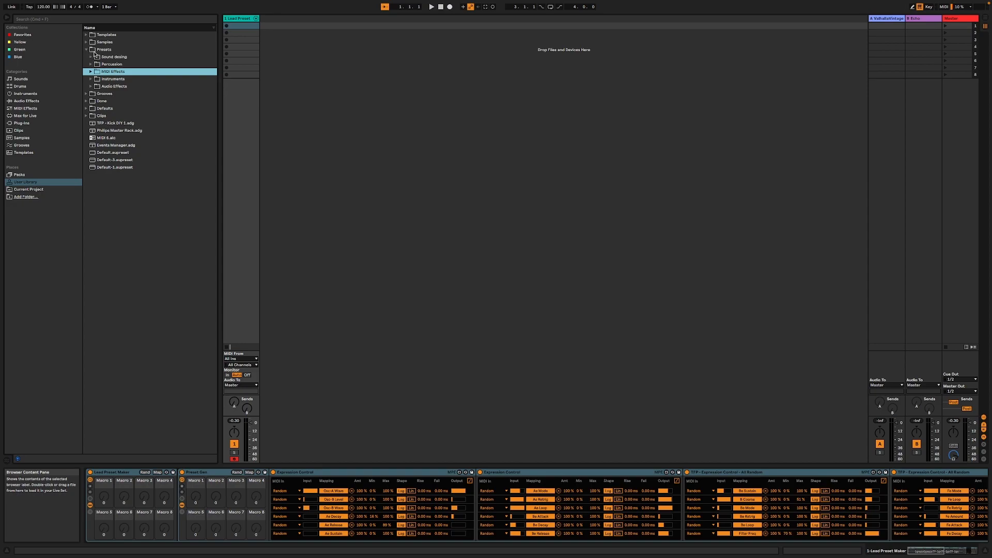
pyautogui.click(91, 80)
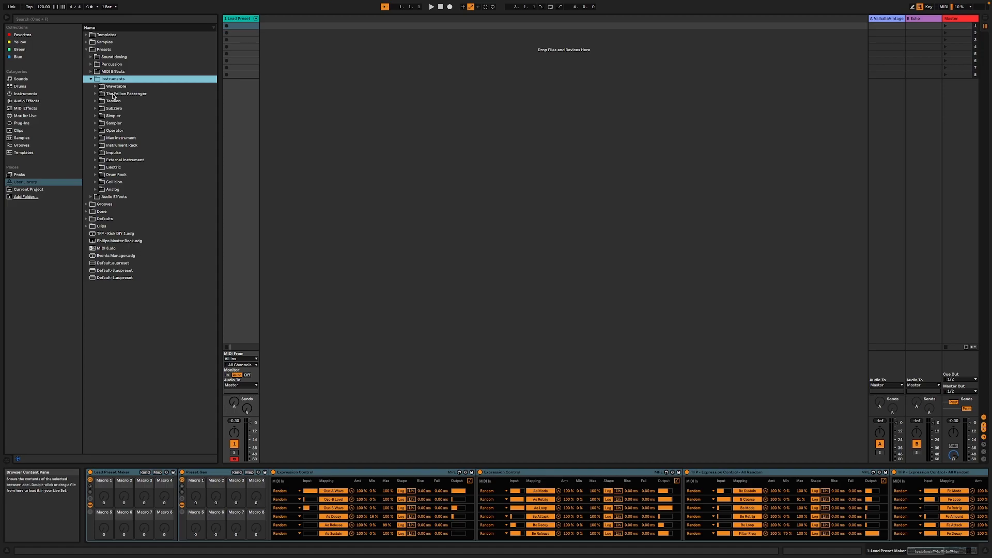
pyautogui.click(96, 94)
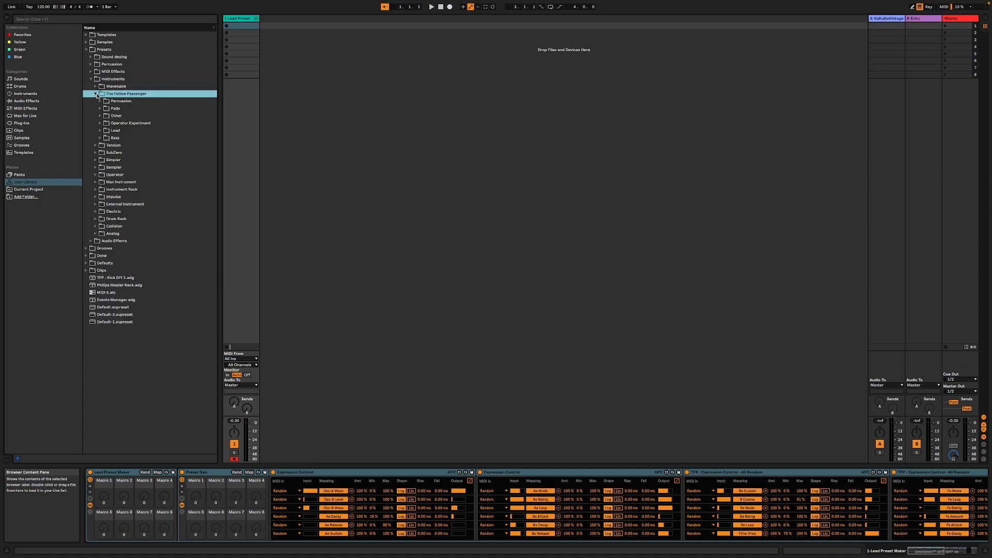
pyautogui.click(100, 130)
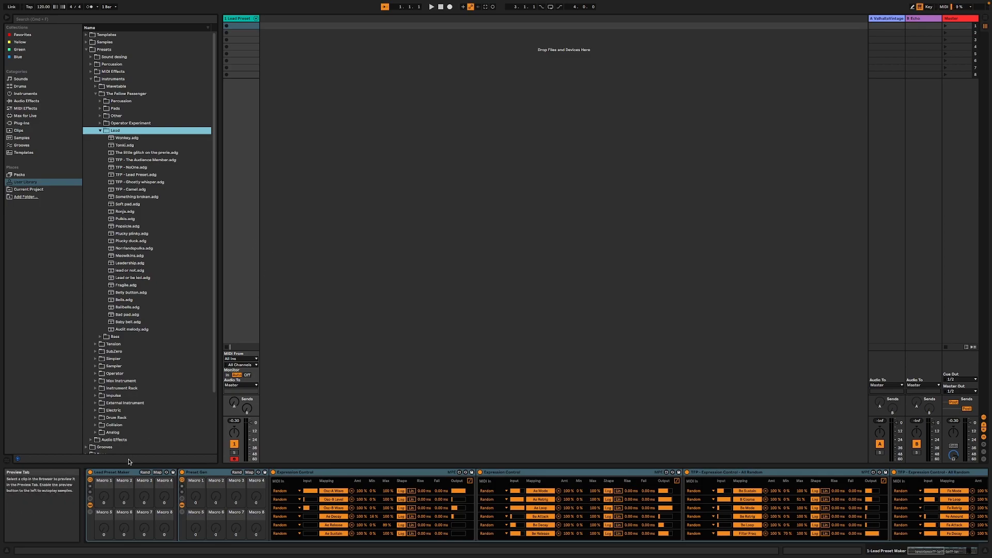
pyautogui.moveTo(109, 474); pyautogui.dragTo(136, 153)
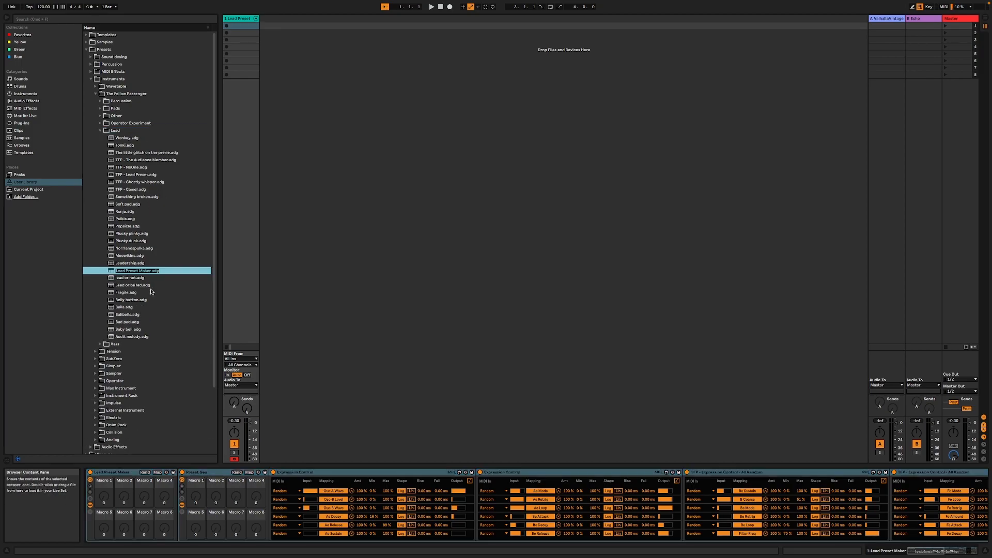
# Step: Create a folder named TFP - Lead Preset tutorial inside the Lead folder and move Lead Preset Maker.adg into it
pyautogui.press('Return')
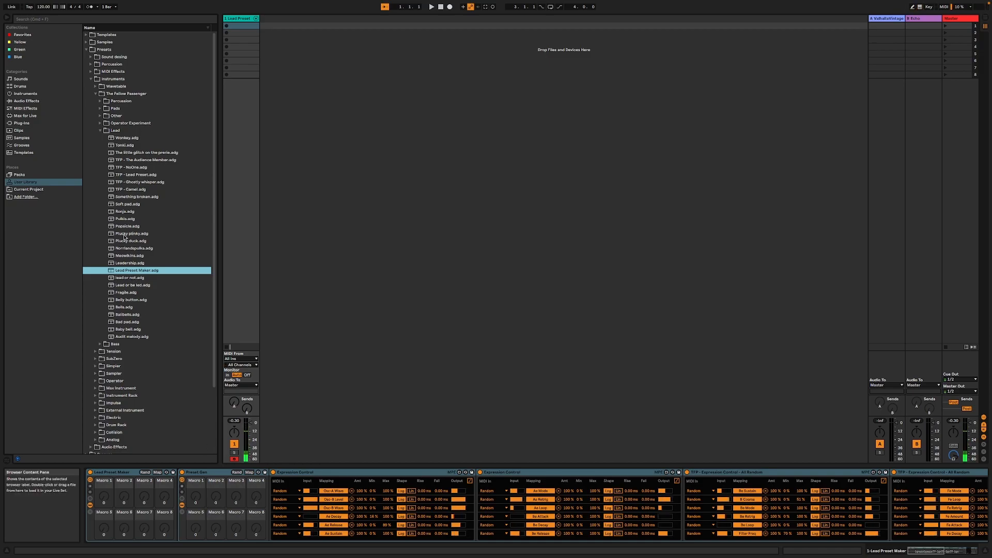
pyautogui.click(122, 131)
pyautogui.rightClick(122, 131)
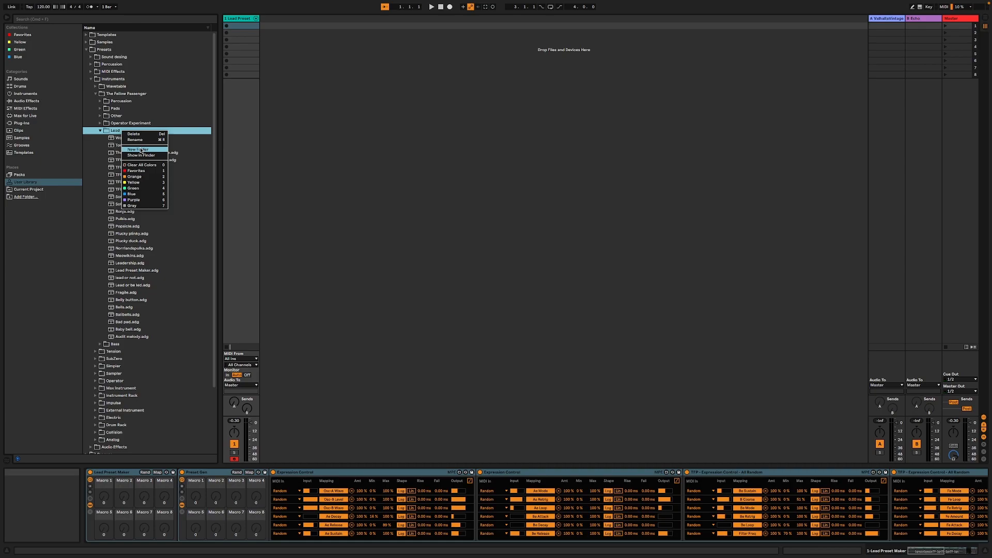
pyautogui.click(137, 150)
pyautogui.write('TFP - Lead Pres')
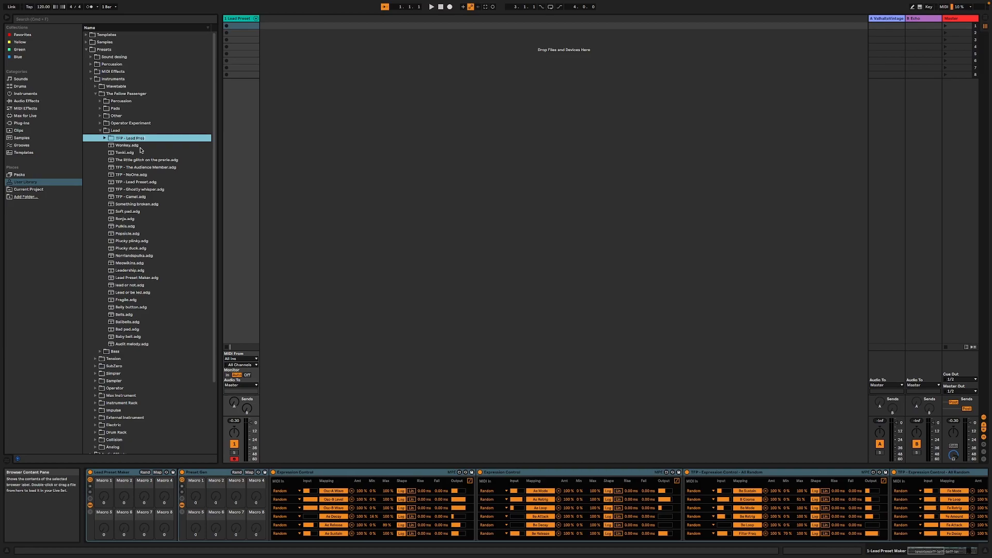
pyautogui.write('al')
pyautogui.press('Return')
pyautogui.click(120, 279)
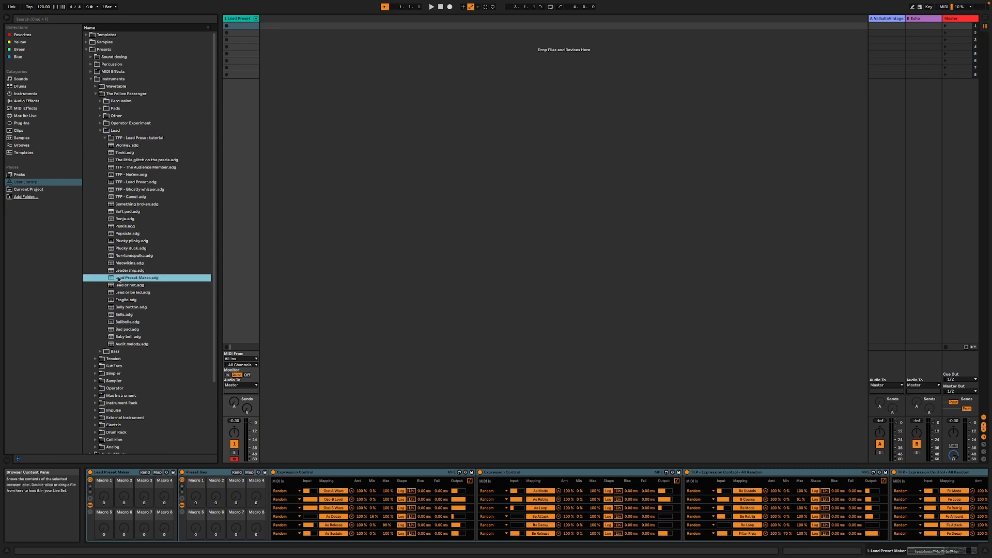
pyautogui.moveTo(119, 264); pyautogui.dragTo(134, 138)
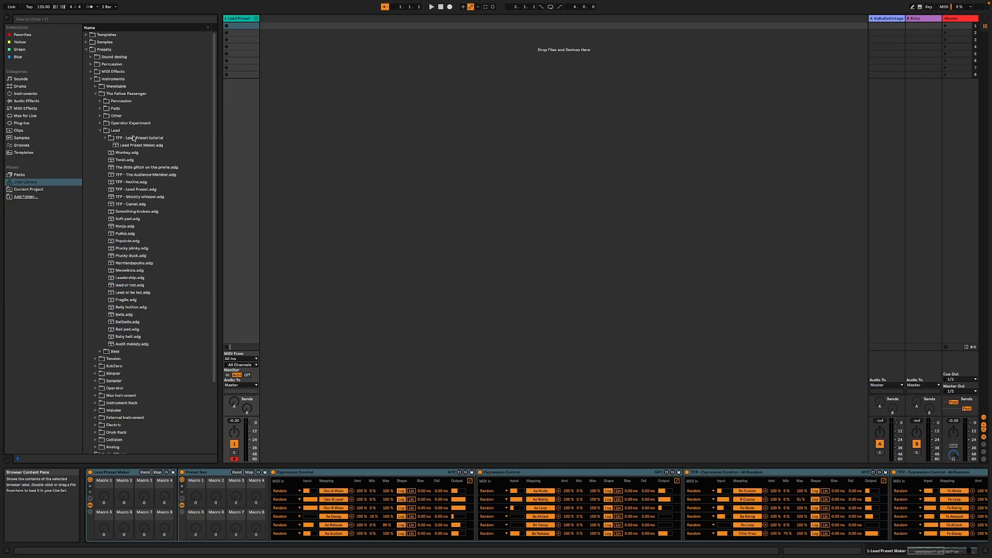
# Step: Enable the computer MIDI keyboard and save the inner Instrument Rack into the TFP - Lead Preset tutorial folder as Preset 1
pyautogui.click(112, 473)
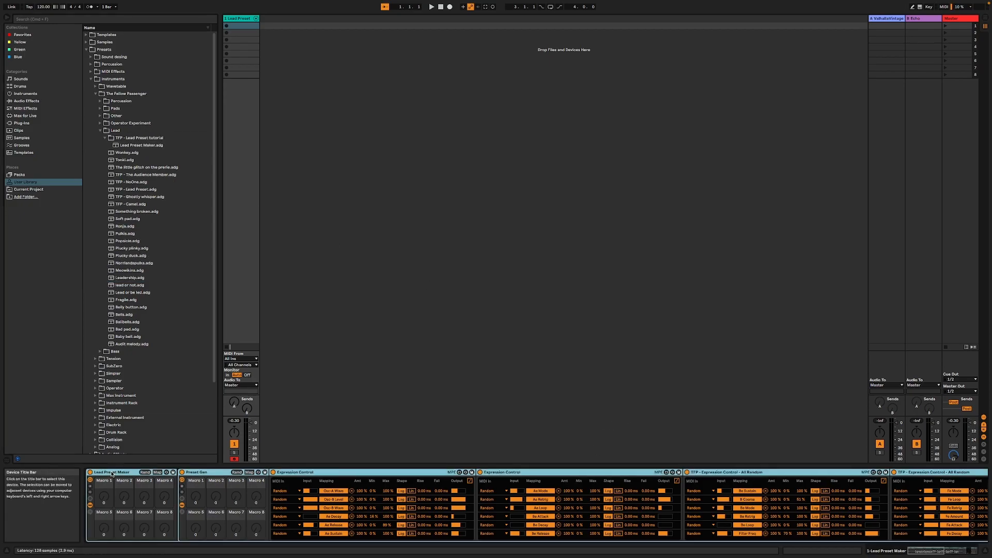
pyautogui.moveTo(906, 554); pyautogui.dragTo(960, 555)
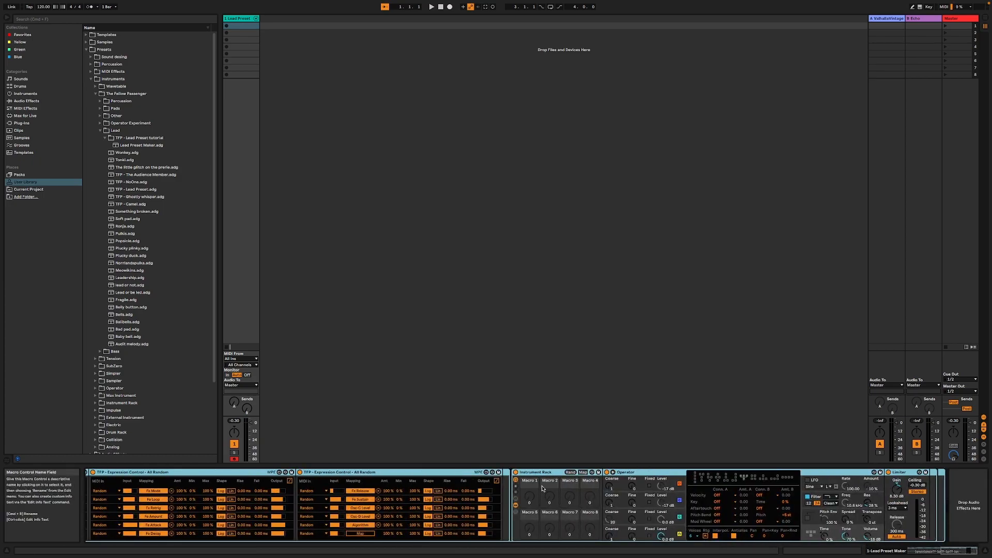
pyautogui.click(551, 473)
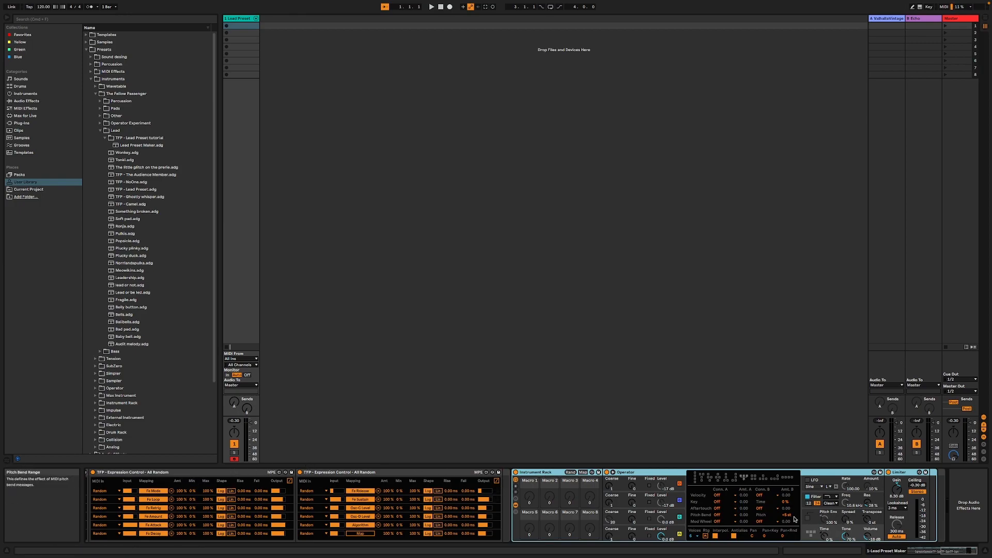
pyautogui.click(977, 533)
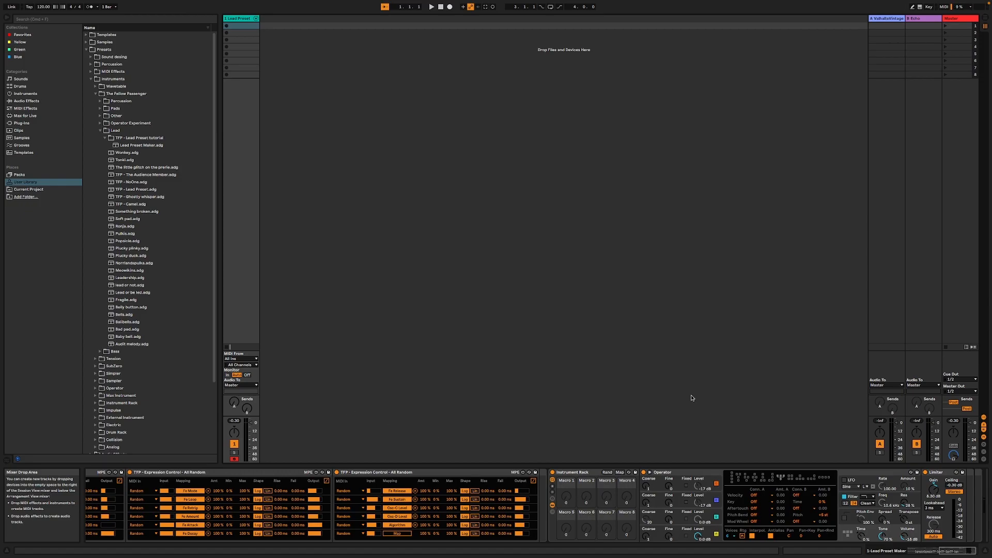
pyautogui.click(920, 7)
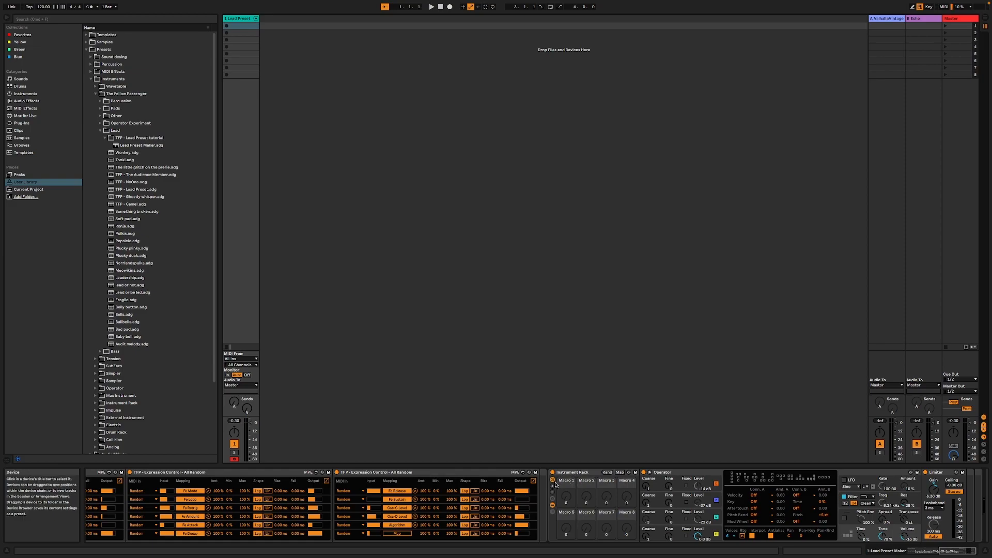
pyautogui.click(571, 474)
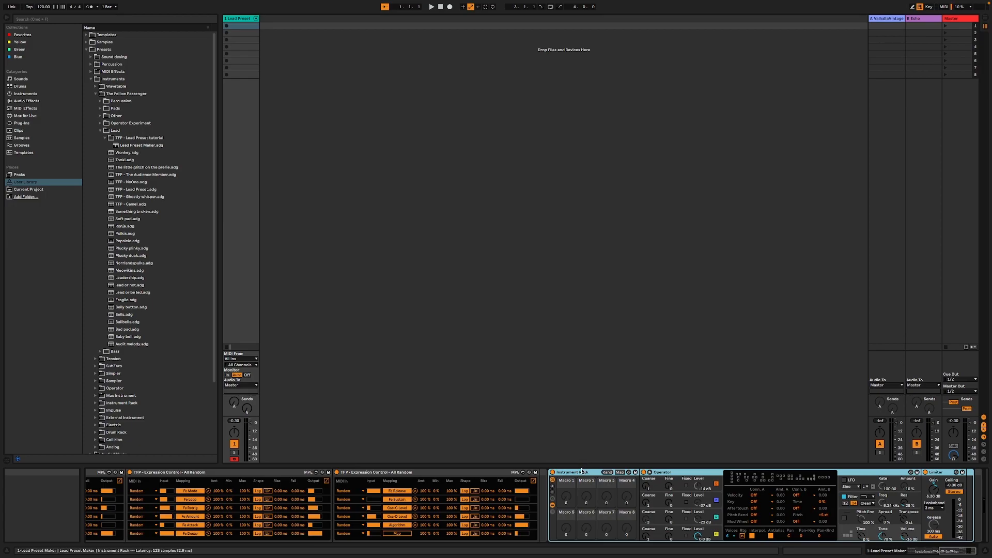
pyautogui.moveTo(581, 474); pyautogui.dragTo(132, 144)
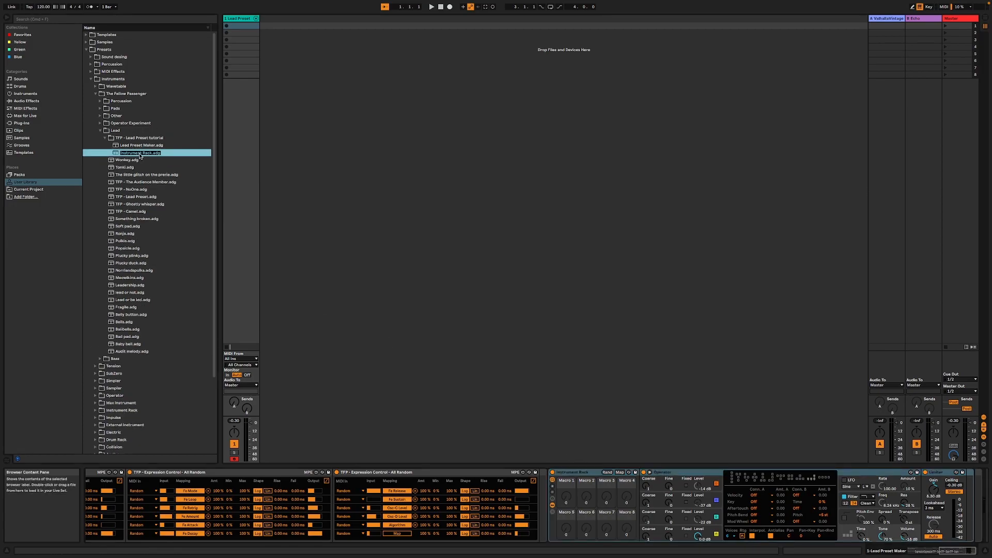
pyautogui.write('Preset 1')
pyautogui.press('Return')
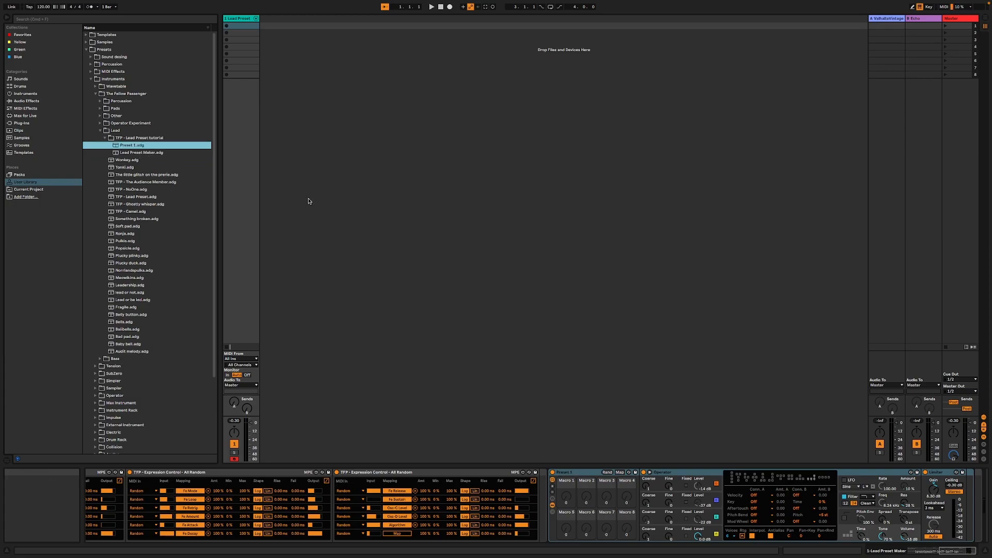
# Step: Save the inner rack's newly randomised sound into the tutorial folder as Preset 2
pyautogui.click(588, 474)
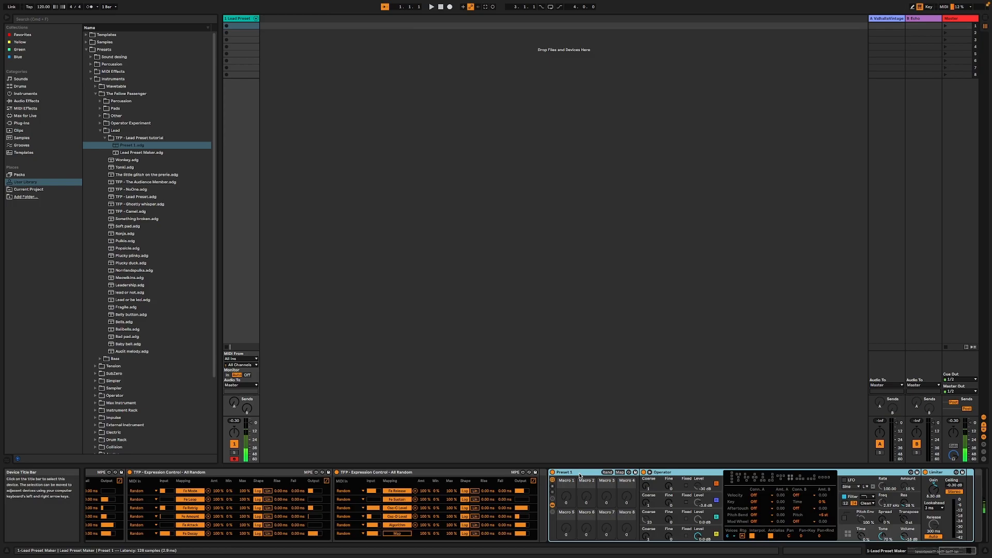
pyautogui.moveTo(580, 476); pyautogui.dragTo(139, 148)
pyautogui.write('Preset 2')
pyautogui.press('Return')
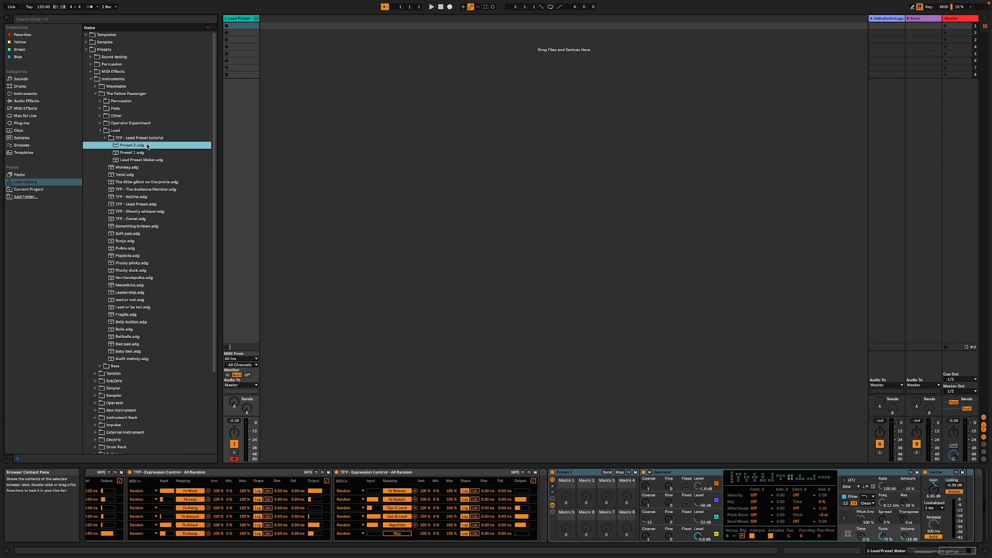
# Step: Save another randomised sound from the inner rack into the tutorial folder as Preset 3
pyautogui.click(581, 473)
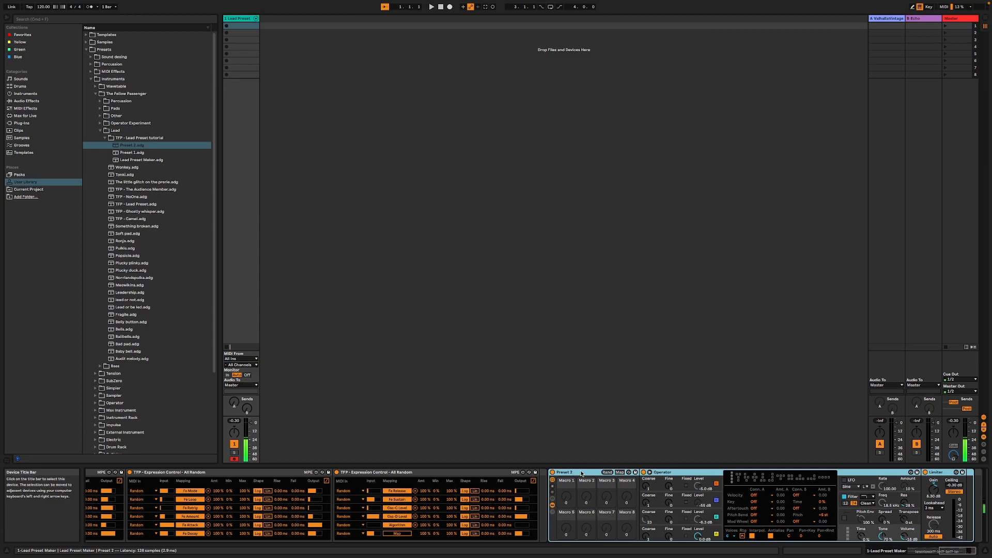
pyautogui.moveTo(579, 473); pyautogui.dragTo(159, 159)
pyautogui.write('d')
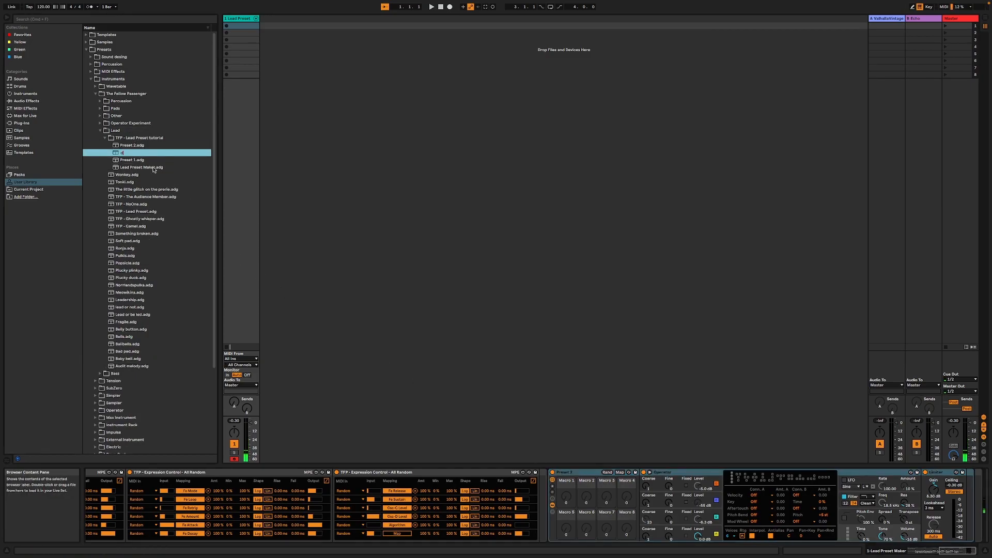
pyautogui.write('Preset 3')
pyautogui.press('Return')
# Step: Save two more randomised variations of the inner rack into the tutorial folder, accepting the suggested names
pyautogui.click(568, 474)
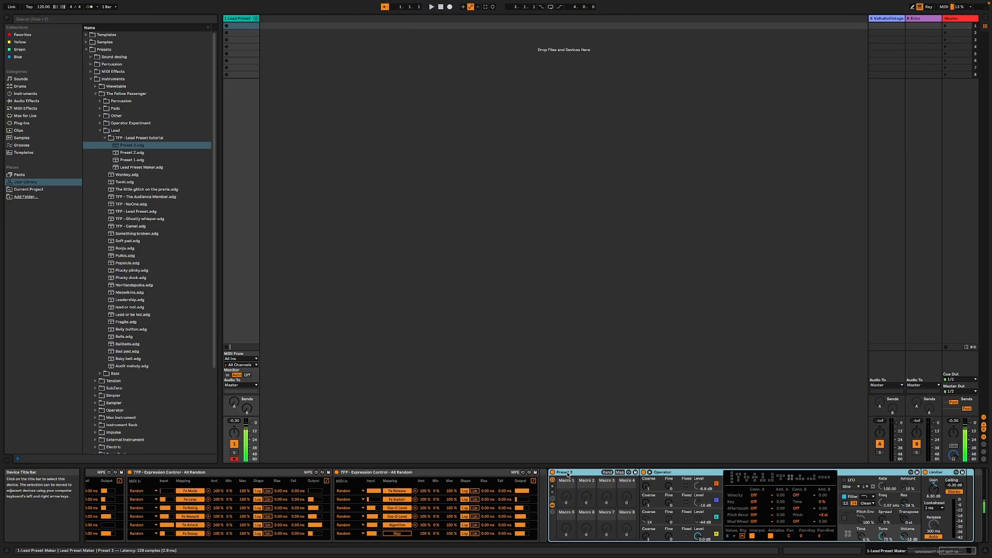
pyautogui.moveTo(567, 474); pyautogui.dragTo(128, 138)
pyautogui.press('Return')
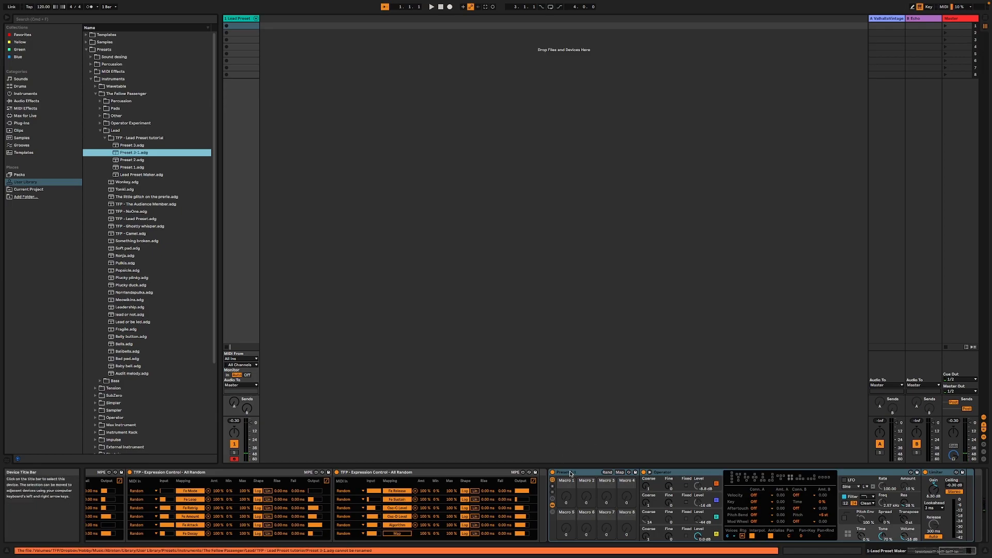
pyautogui.click(571, 475)
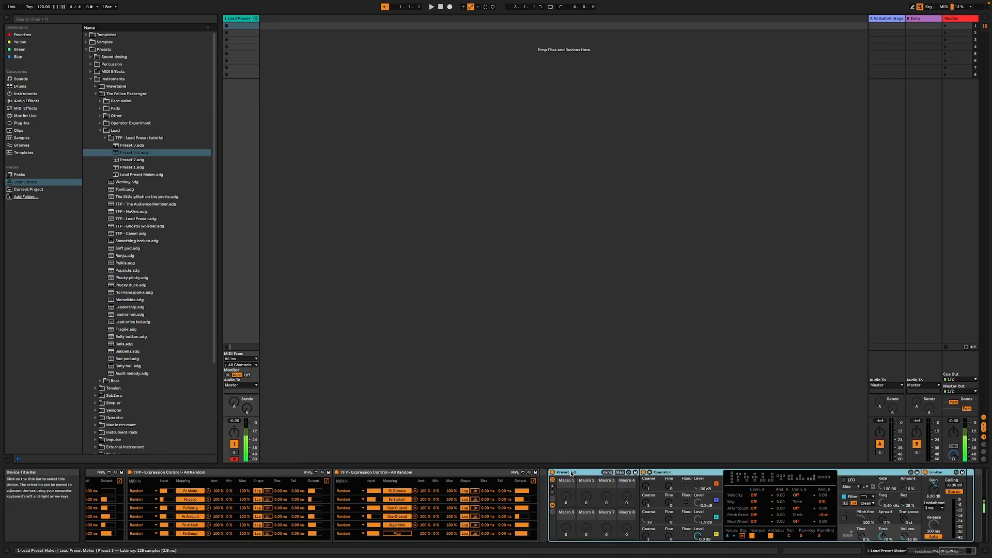
pyautogui.moveTo(571, 475); pyautogui.dragTo(146, 138)
pyautogui.press('Return')
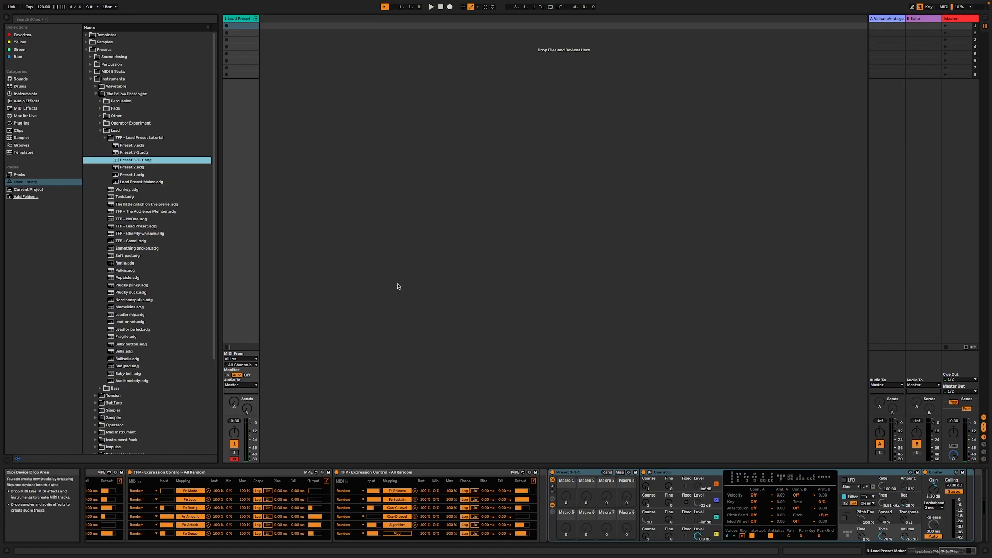
# Step: Delete the whole Lead Preset Maker rack from the MIDI track
pyautogui.moveTo(953, 551); pyautogui.dragTo(904, 555)
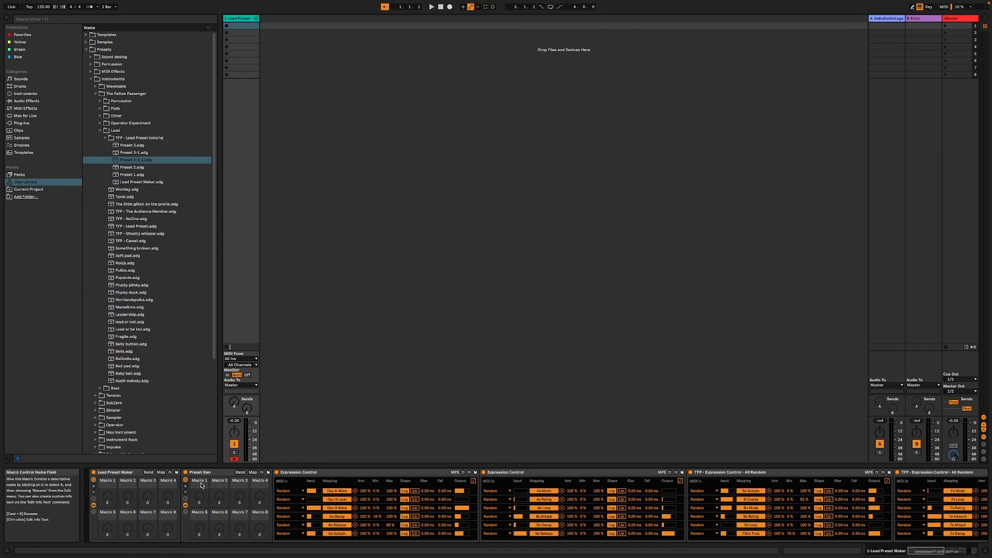
pyautogui.press('super+a')
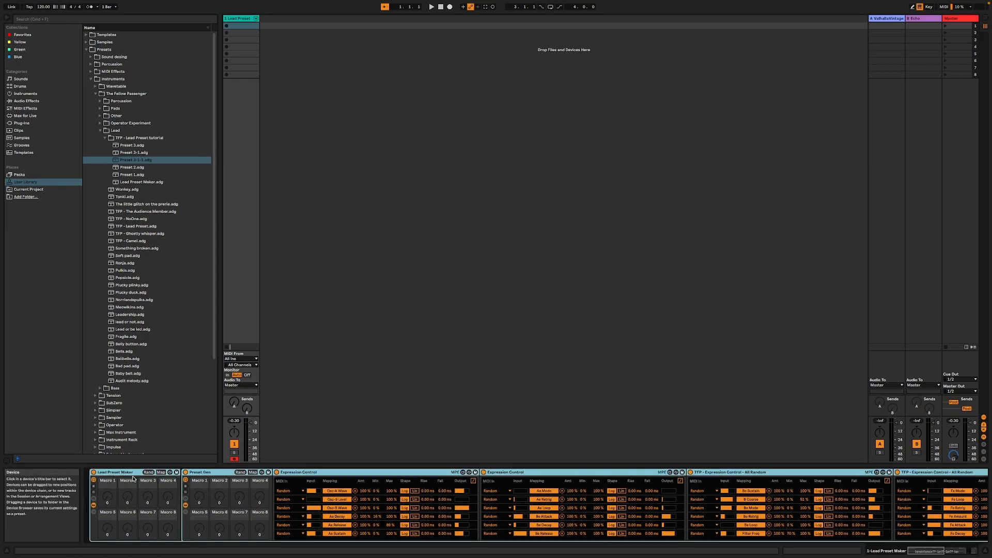
pyautogui.press('Delete')
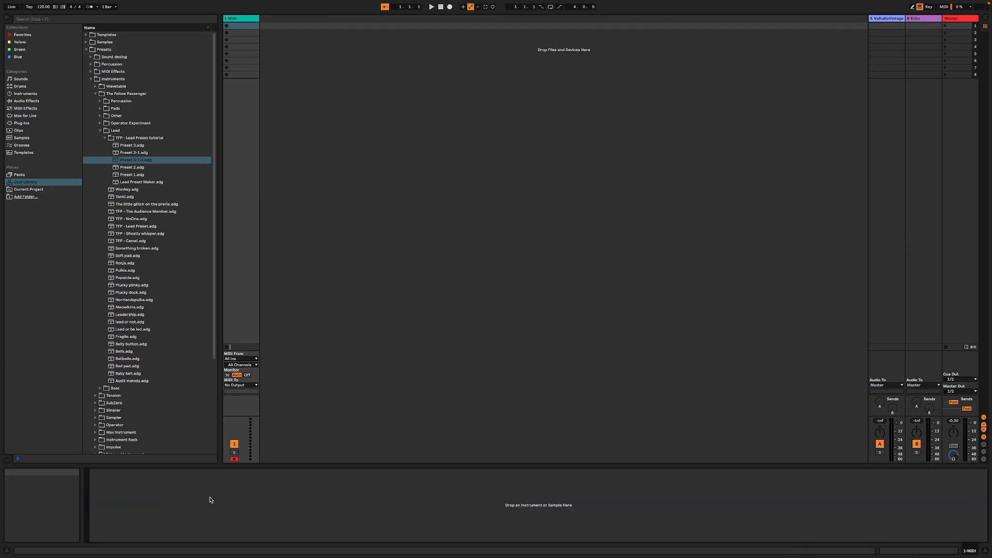
# Step: Load Preset 3-1 onto the track and reshape its oscillator envelope with a release of about 153 ms and sustain of about -18 dB
pyautogui.click(140, 154)
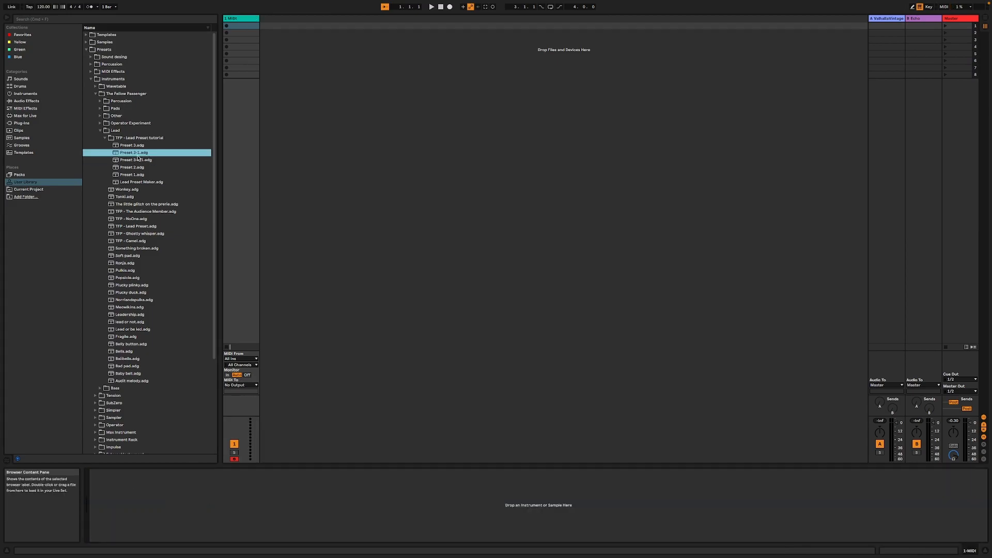
pyautogui.moveTo(247, 347); pyautogui.dragTo(316, 516)
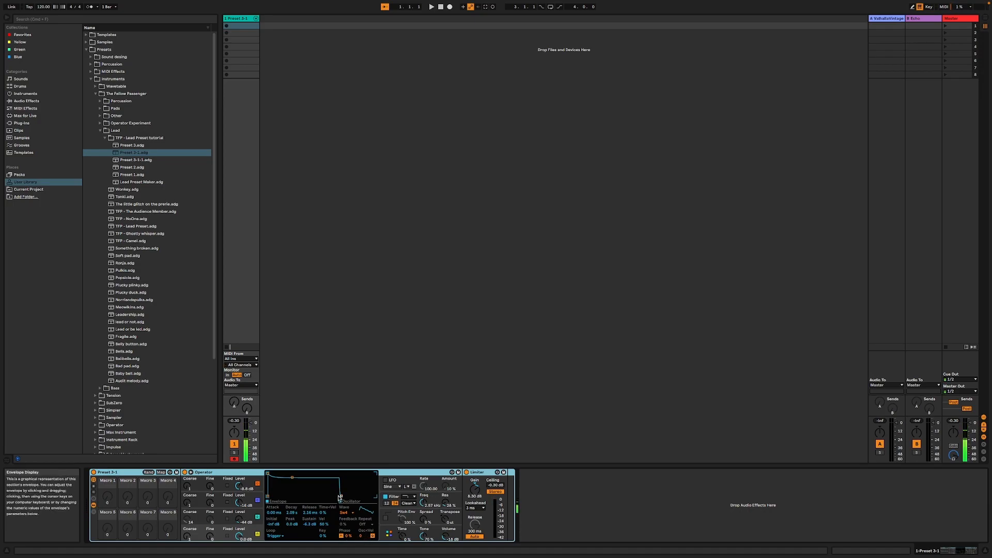
pyautogui.moveTo(339, 498); pyautogui.dragTo(356, 496)
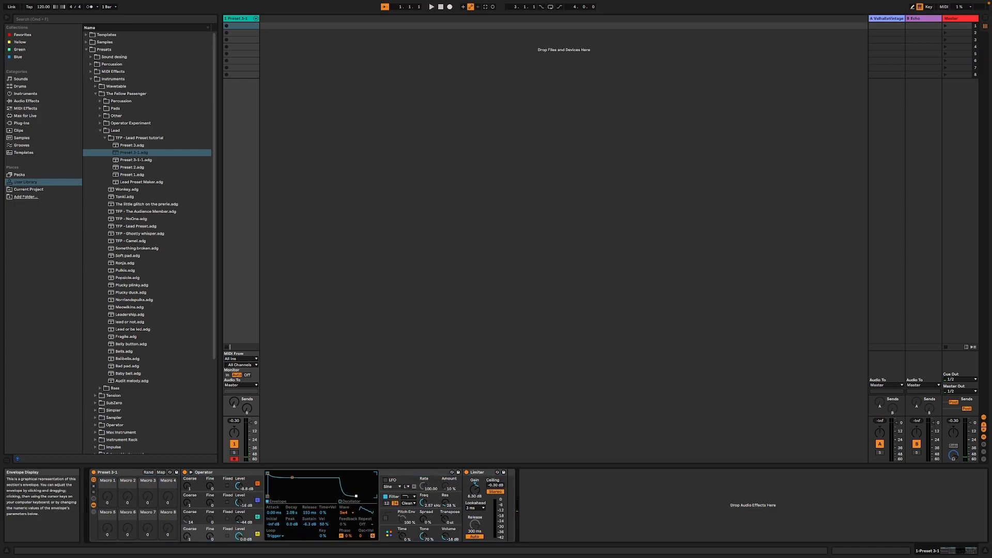
pyautogui.moveTo(292, 477); pyautogui.dragTo(290, 484)
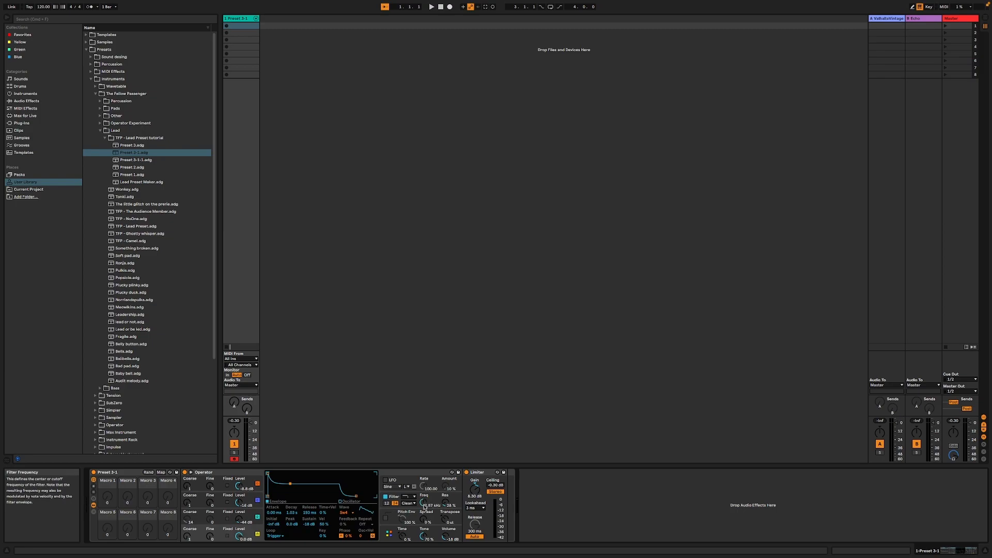
pyautogui.moveTo(290, 483)
pyautogui.mouseDown()
pyautogui.moveTo(296, 490)
pyautogui.moveTo(288, 484)
pyautogui.mouseUp()
# Step: Audition Preset 2 from the tutorial folder and replace it with Preset 1
pyautogui.doubleClick(140, 168)
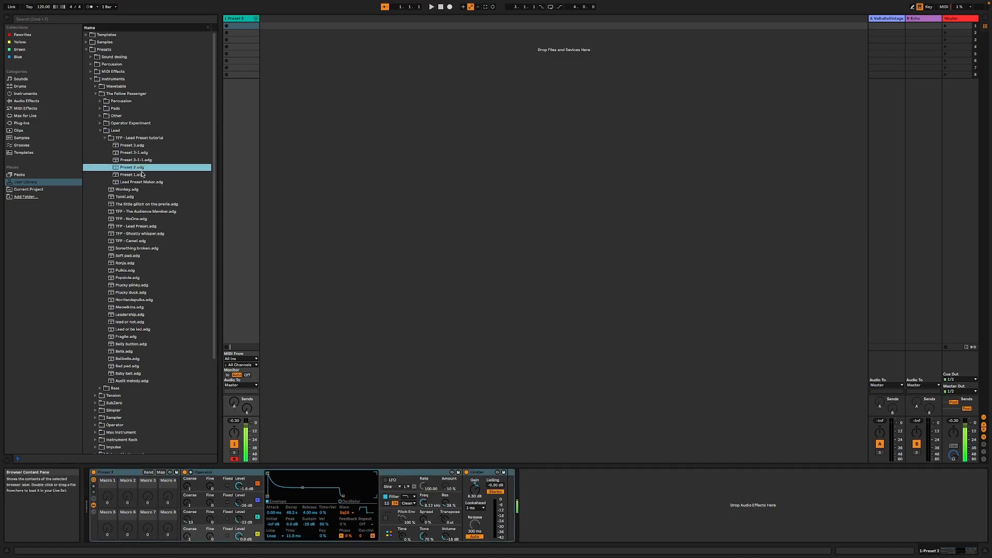
pyautogui.click(138, 177)
pyautogui.doubleClick(136, 177)
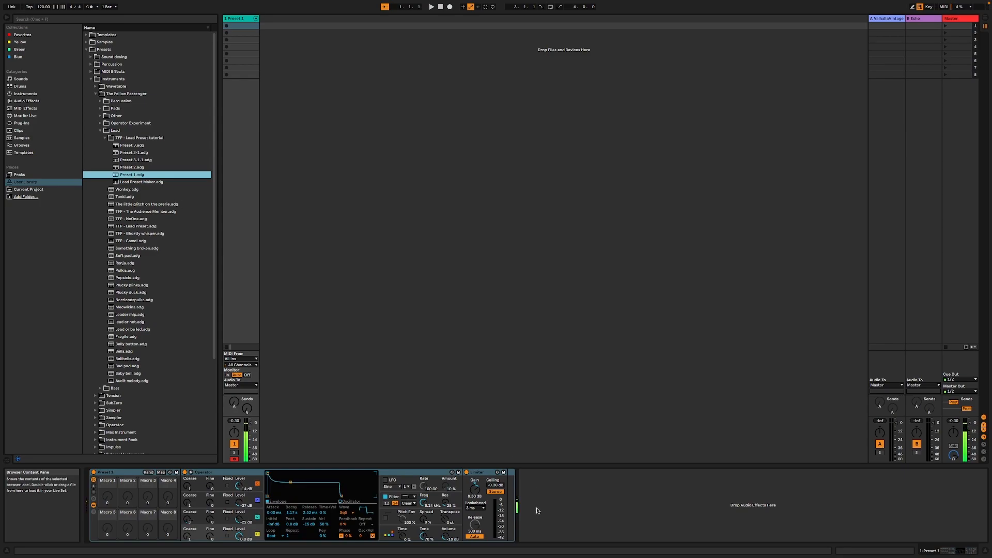
# Step: Adjust Preset 1's oscillator envelope to about 813 ms decay and 445 ms release, and show Operator's filter envelope
pyautogui.moveTo(342, 496); pyautogui.dragTo(357, 497)
pyautogui.moveTo(291, 483); pyautogui.dragTo(288, 481)
pyautogui.moveTo(358, 496); pyautogui.dragTo(369, 496)
pyautogui.moveTo(289, 485); pyautogui.dragTo(289, 483)
pyautogui.moveTo(370, 497); pyautogui.dragTo(359, 497)
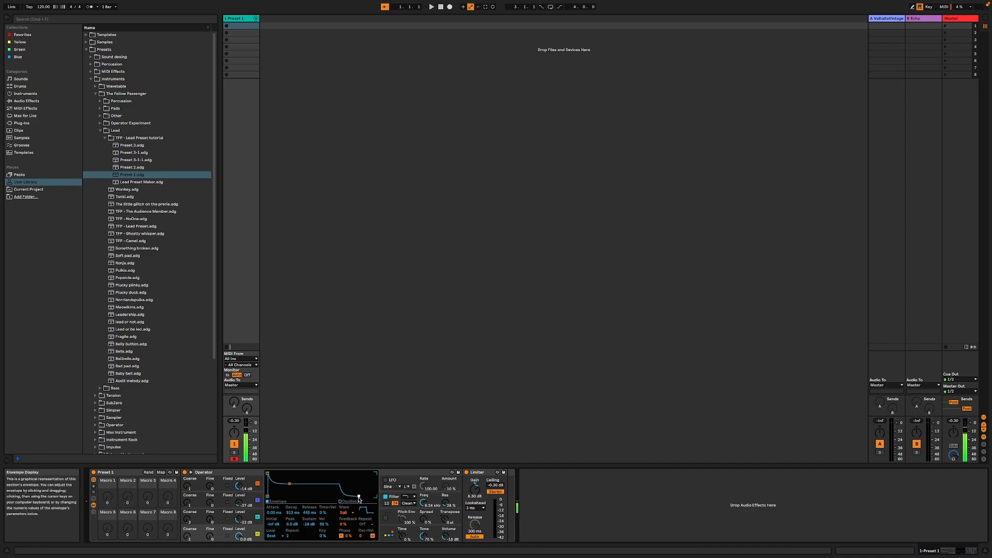
pyautogui.click(418, 510)
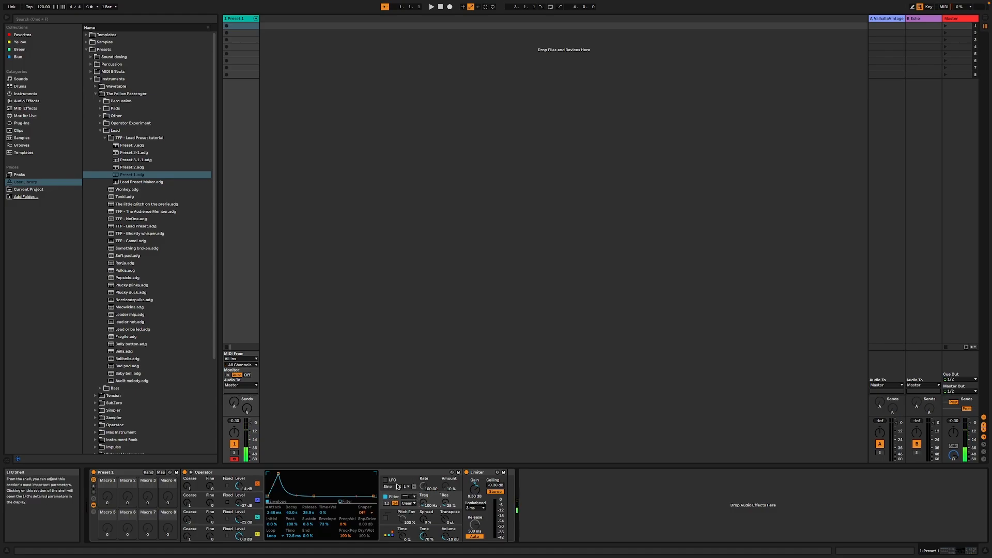
# Step: Delete the Preset 1 rack from the track and load Lead Preset Maker from the tutorial folder in its place
pyautogui.click(146, 474)
pyautogui.press('Delete')
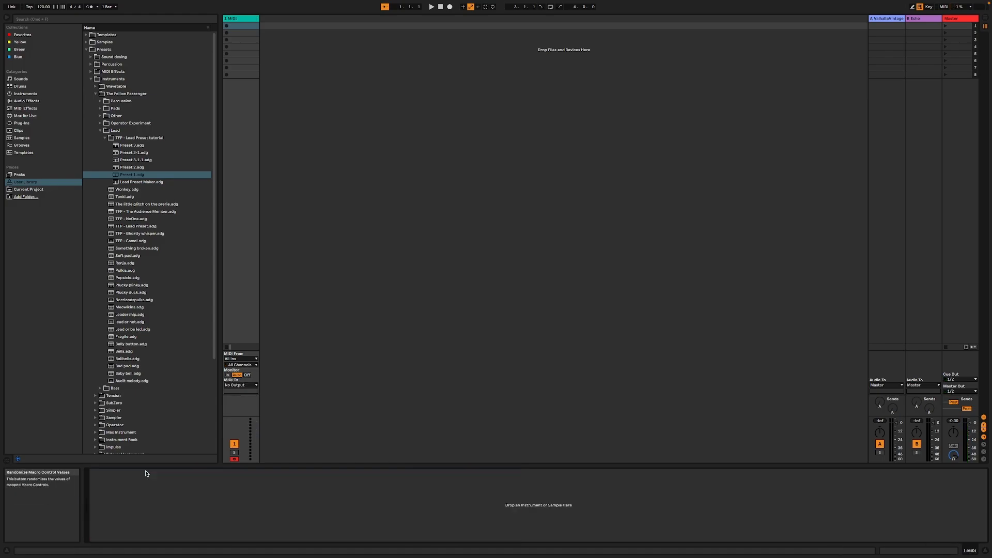
pyautogui.click(118, 183)
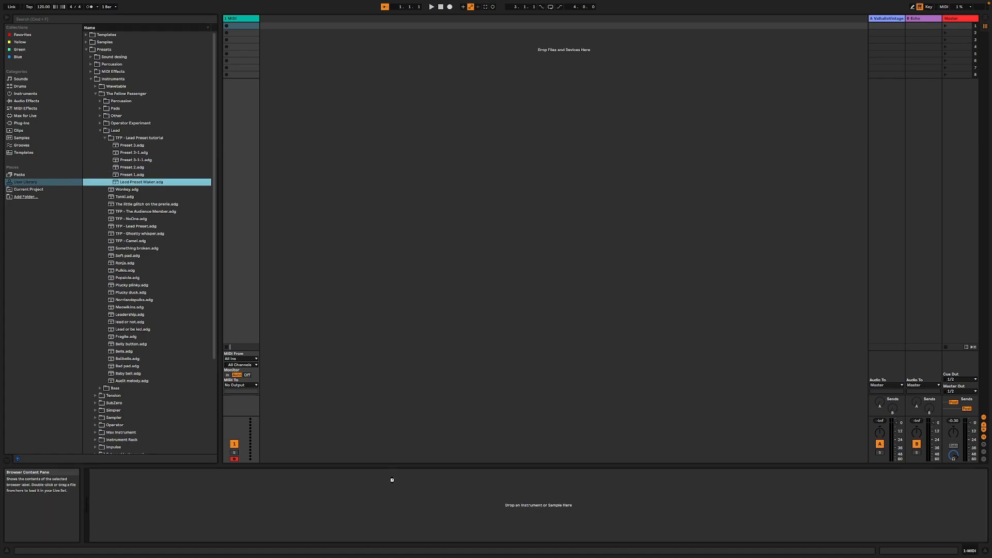
pyautogui.moveTo(386, 499); pyautogui.dragTo(387, 500)
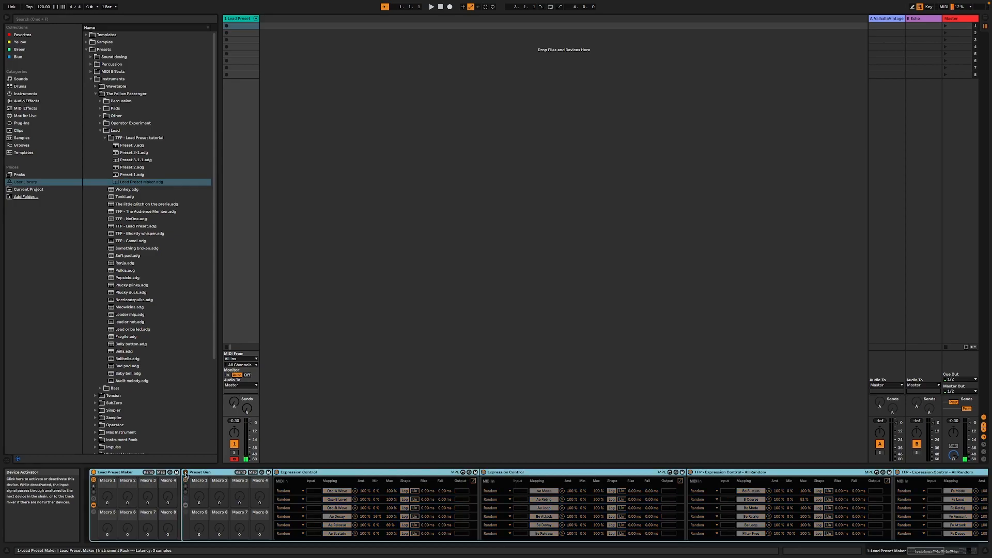
# Step: Generate a sound with the Preset Gen rack, switch that rack off to hold the result, and lower Operator's global Time
pyautogui.doubleClick(209, 472)
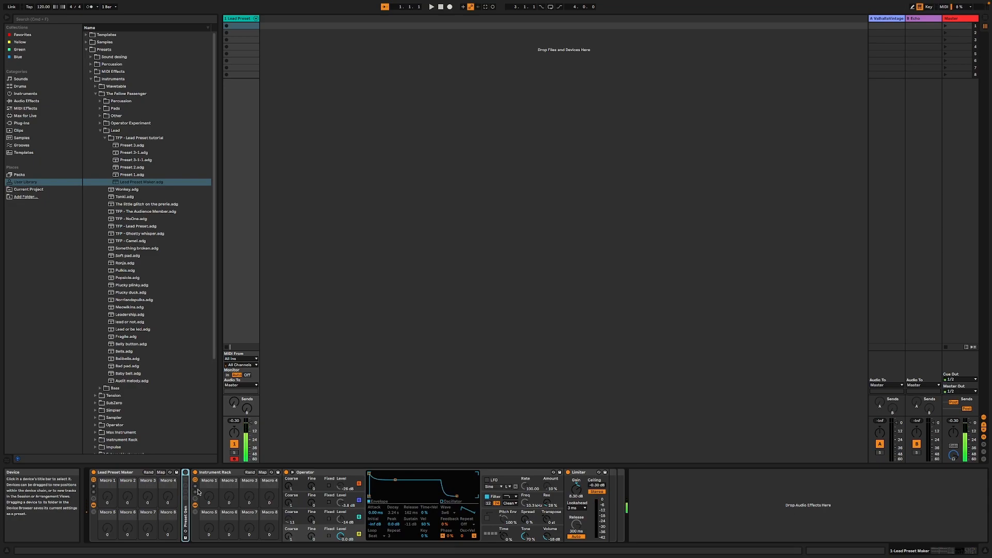
pyautogui.doubleClick(186, 516)
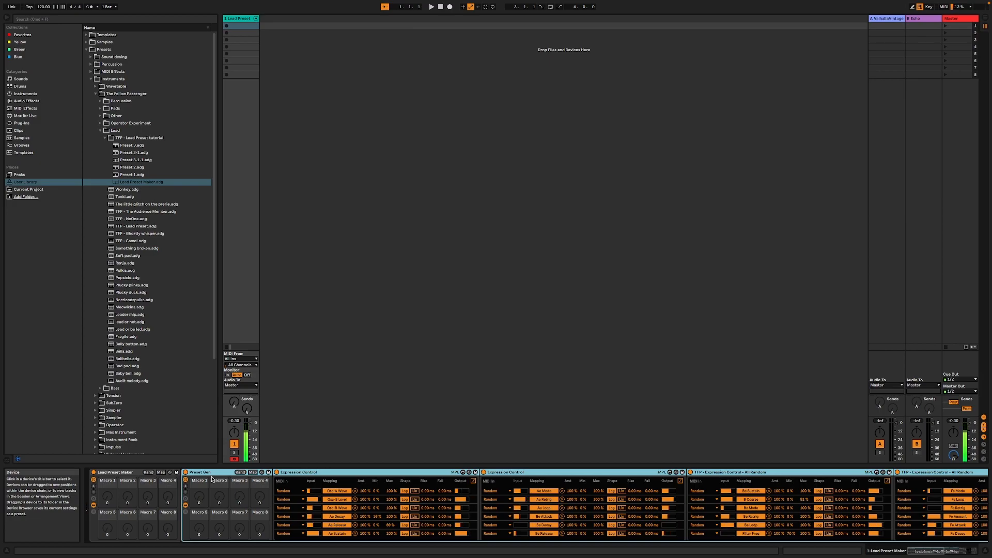
pyautogui.click(187, 480)
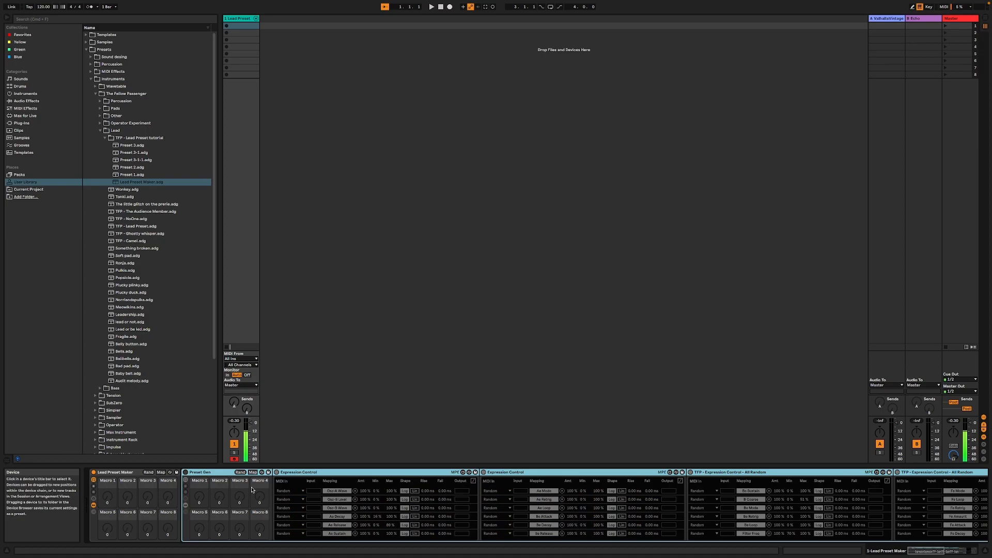
pyautogui.doubleClick(229, 473)
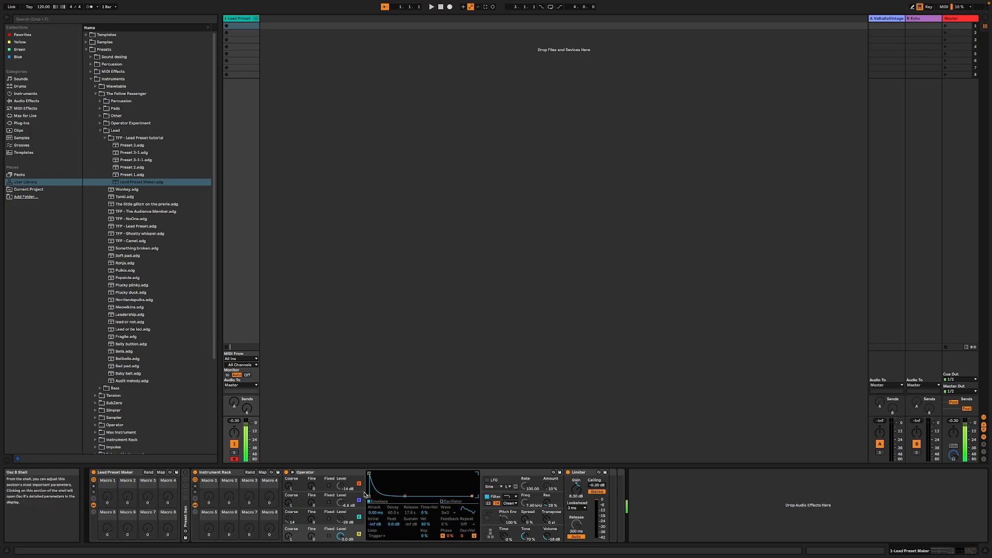
pyautogui.moveTo(504, 535); pyautogui.dragTo(504, 544)
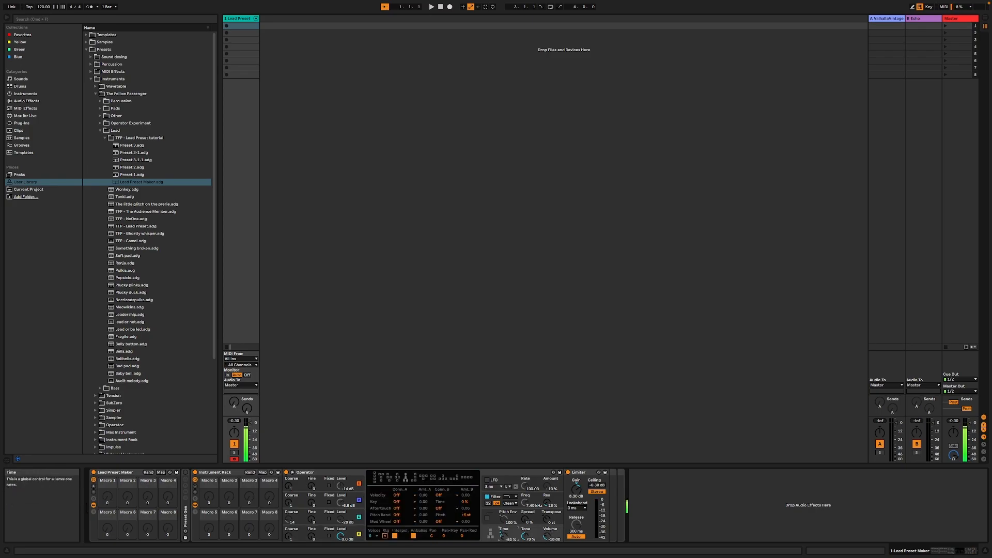
# Step: Delete the Lead Preset Maker rack from the track and collapse the tutorial and Lead folders in the browser
pyautogui.click(144, 474)
pyautogui.press('Delete')
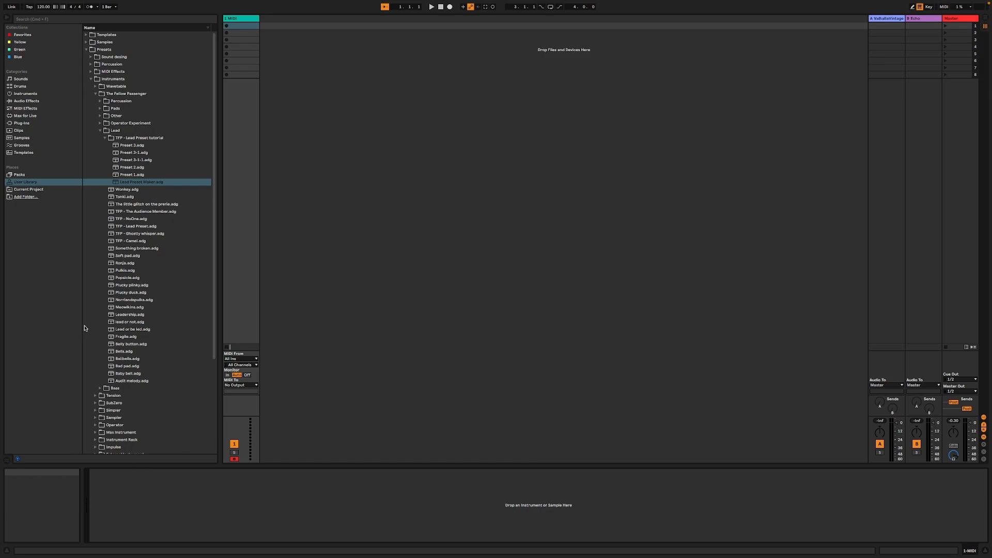
pyautogui.click(104, 139)
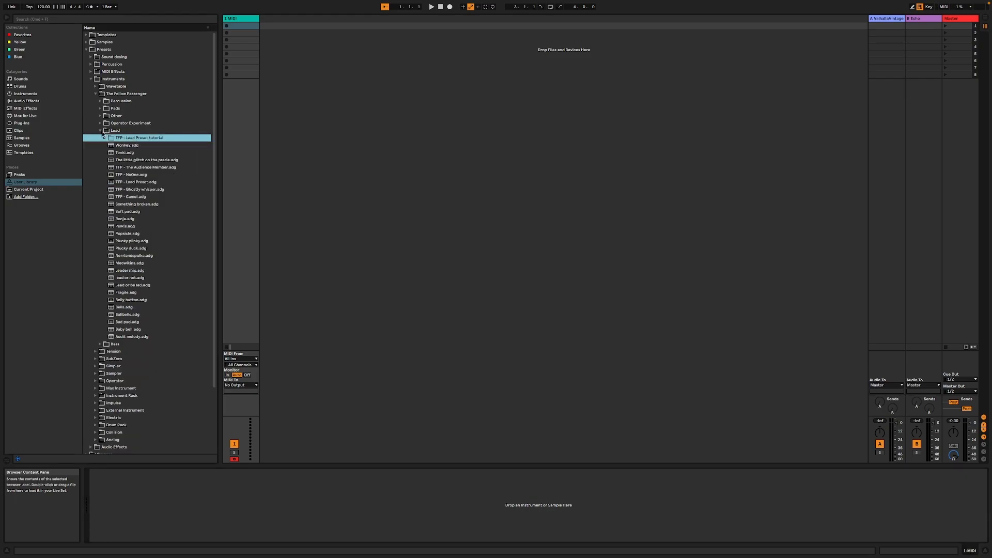
pyautogui.click(101, 132)
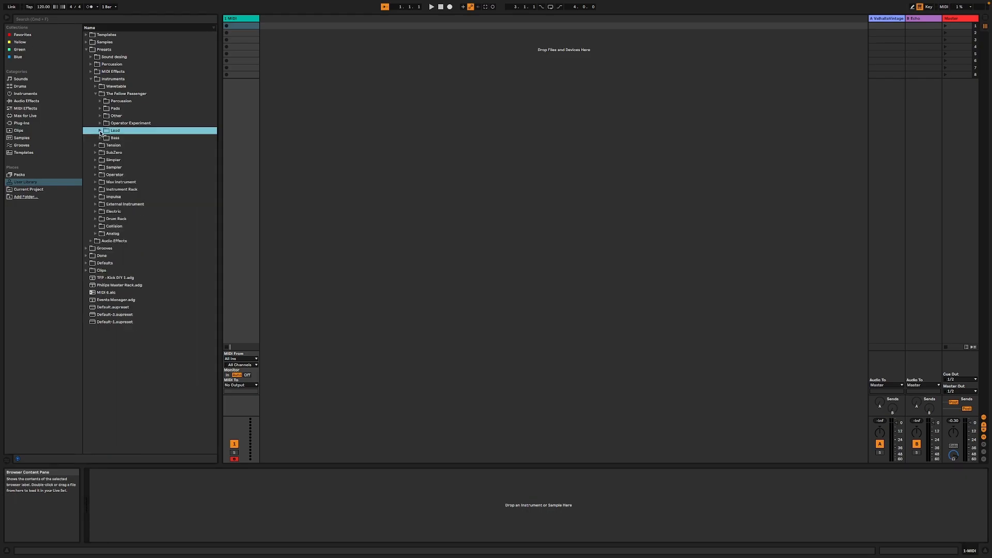
# Step: Create a new subfolder named Bass inside the Bass presets folder of the User Library
pyautogui.click(101, 138)
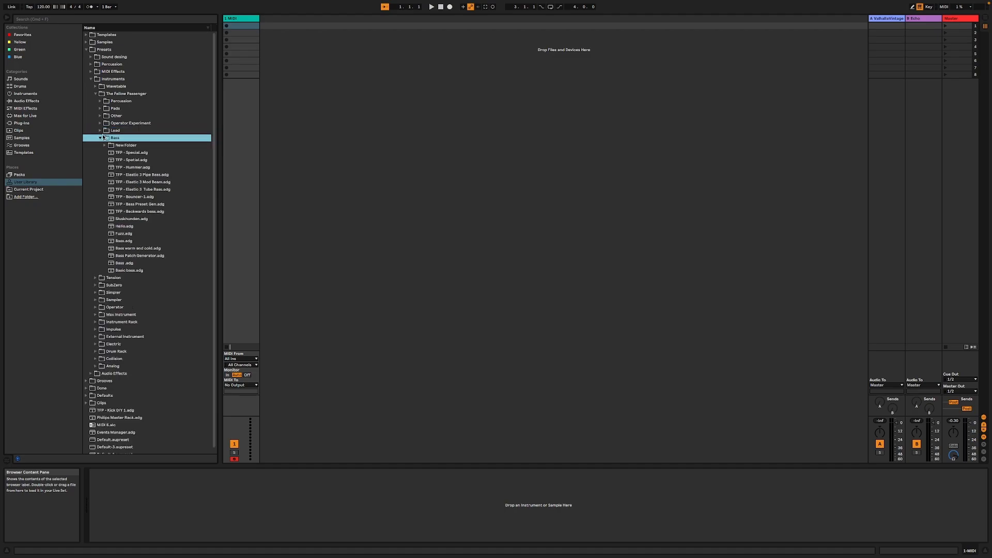
pyautogui.rightClick(110, 139)
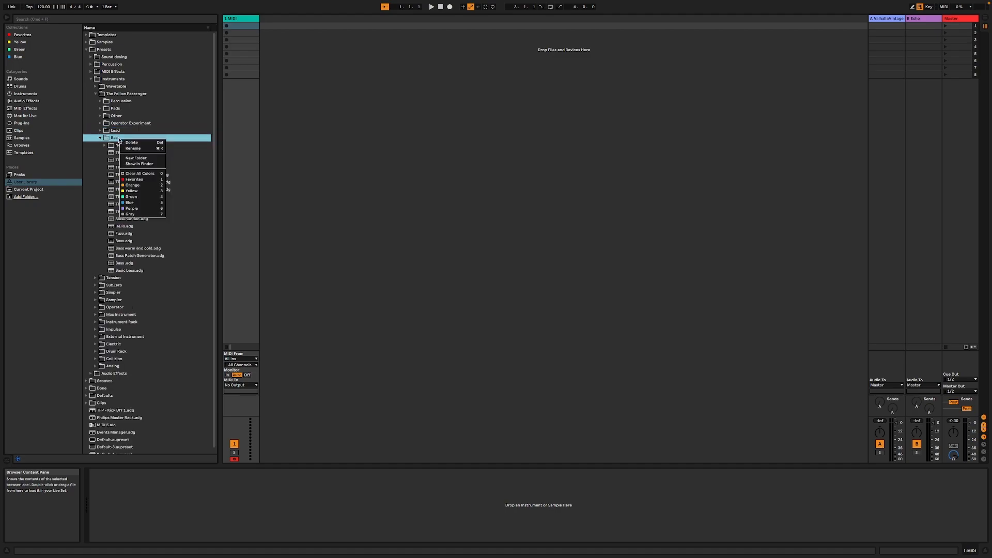
pyautogui.click(136, 158)
pyautogui.write('Bass')
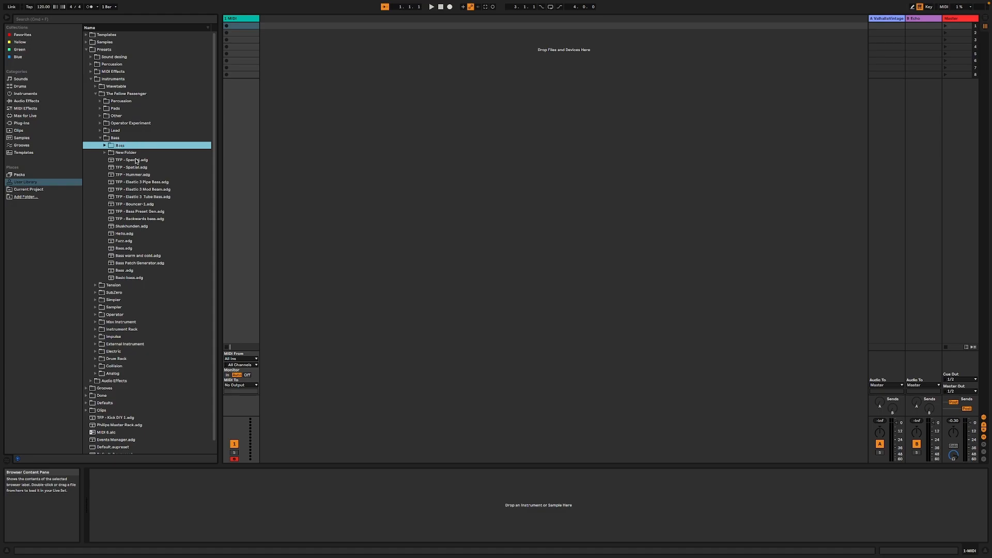
# Step: Rename the newly created Bass subfolder to TFP - Bass Preset Tutorial, matching the naming of the Lead tutorial folder
pyautogui.click(100, 131)
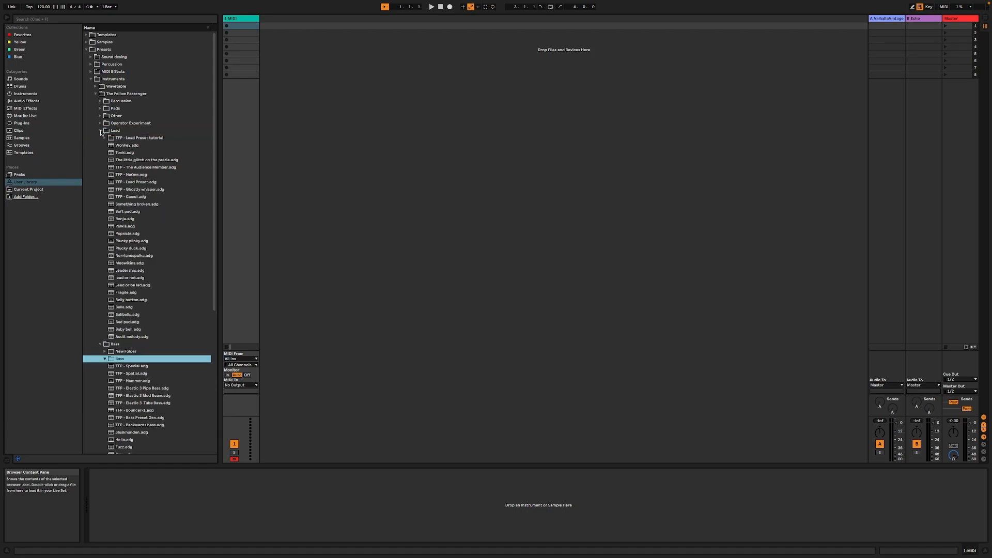
pyautogui.click(101, 132)
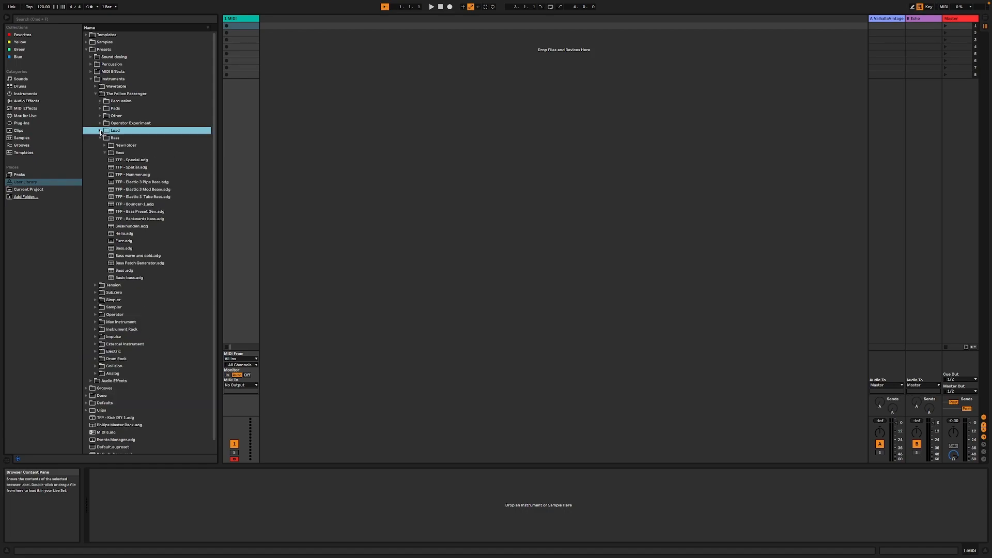
pyautogui.rightClick(126, 148)
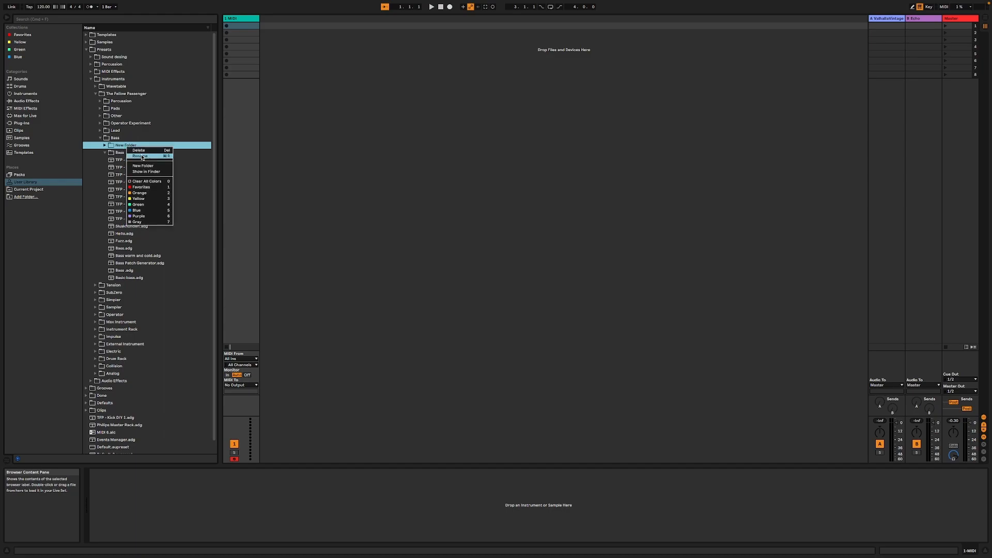
pyautogui.click(146, 156)
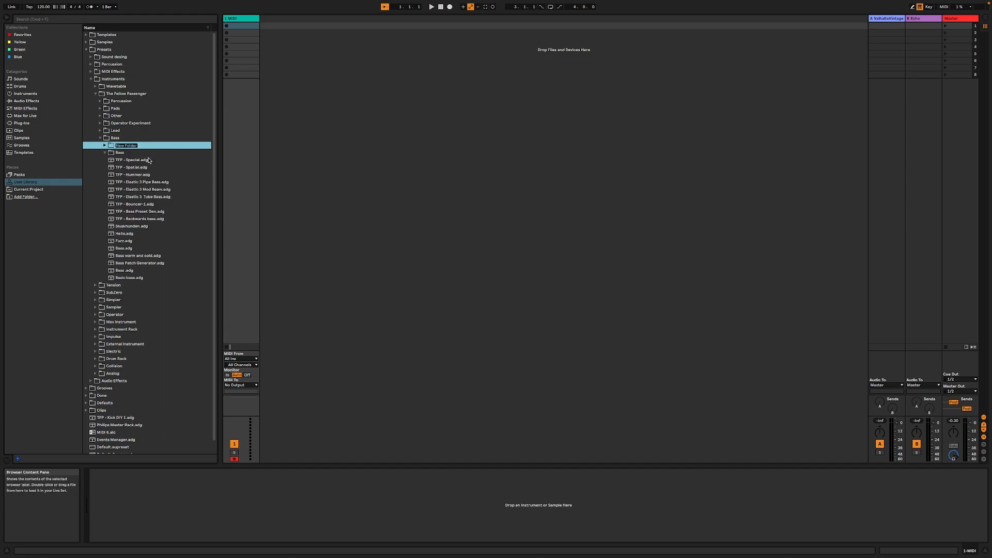
pyautogui.click(127, 154)
pyautogui.rightClick(125, 155)
pyautogui.click(141, 167)
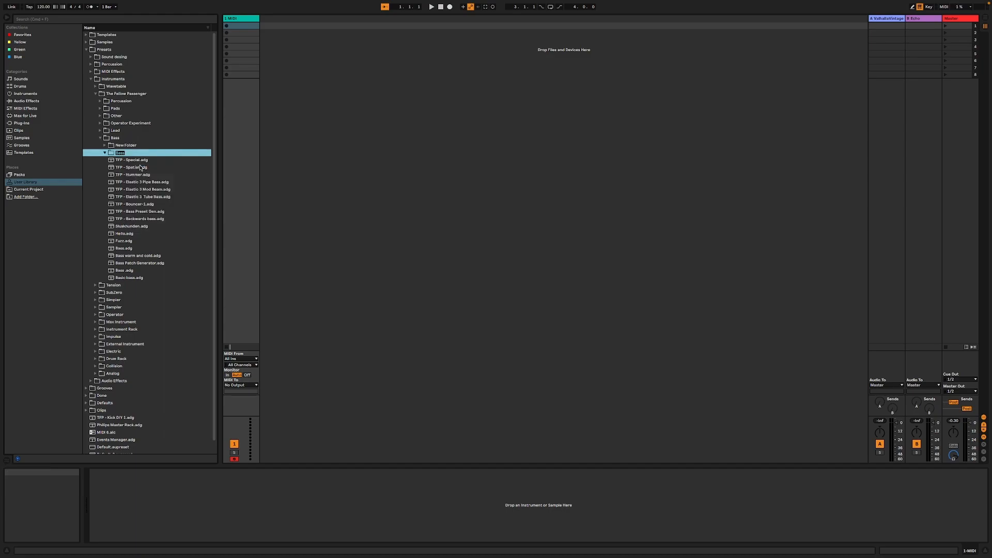
pyautogui.write('TFP -')
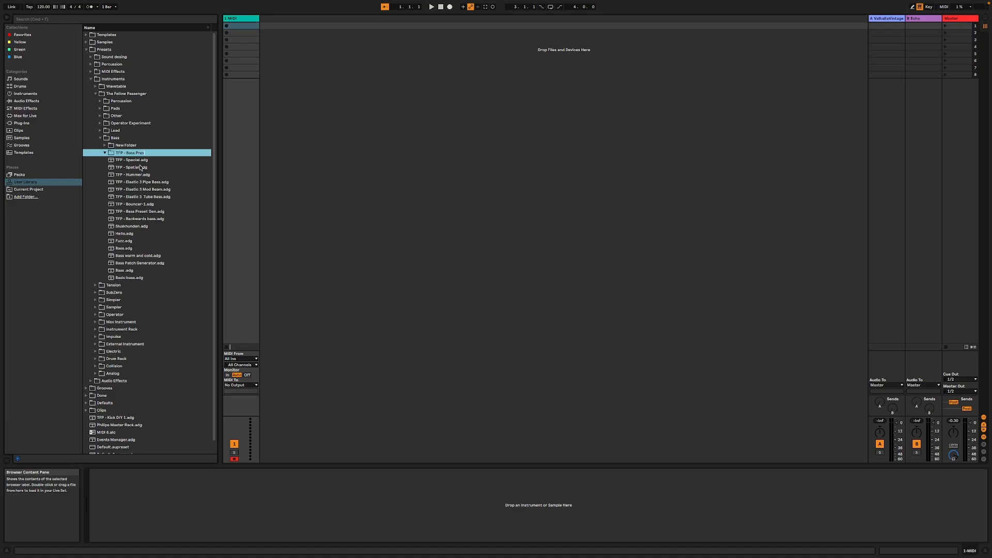
pyautogui.write('Bass Preset Tutorial')
pyautogui.press('Return')
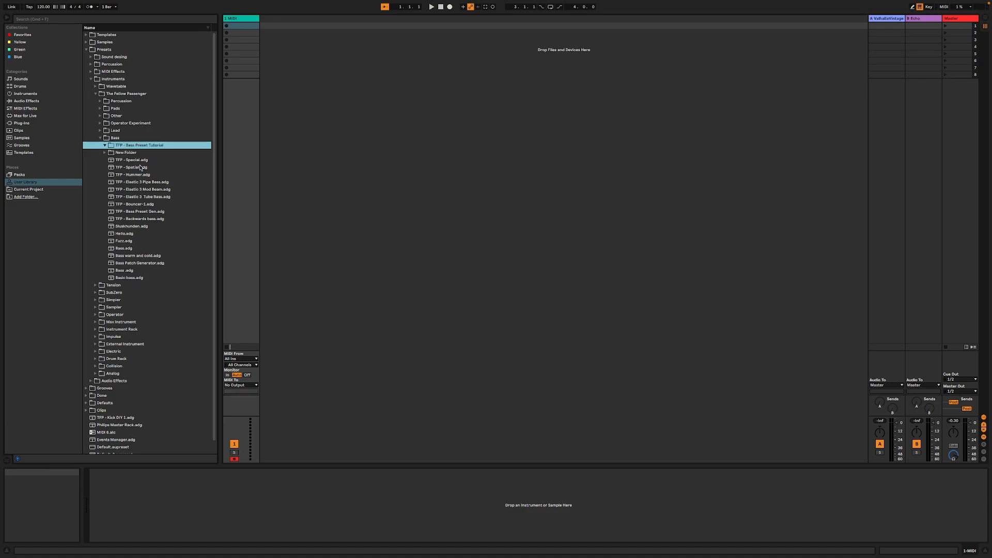
# Step: Load a fresh Operator onto the track and set oscillator B to coarse 4 with a level of about -12 dB
pyautogui.click(25, 94)
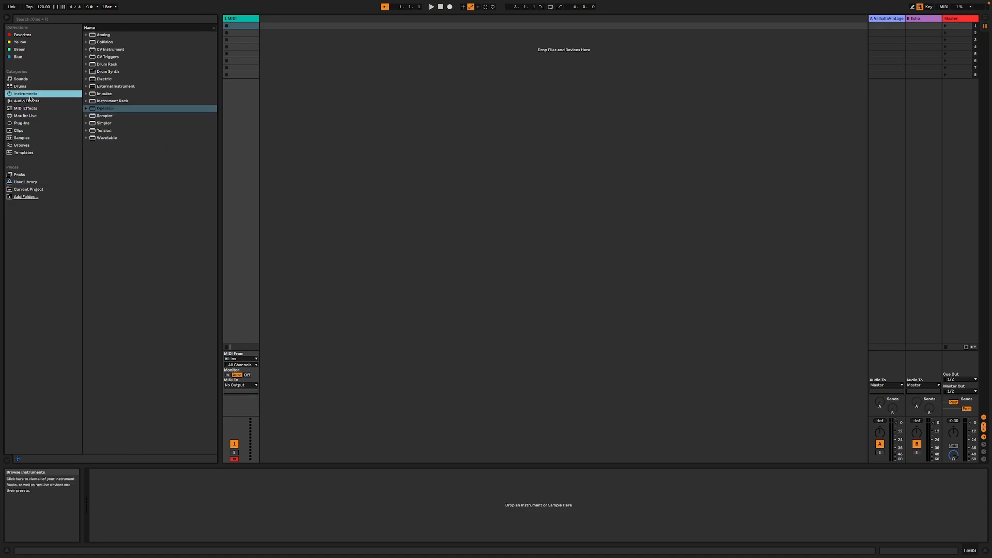
pyautogui.doubleClick(104, 111)
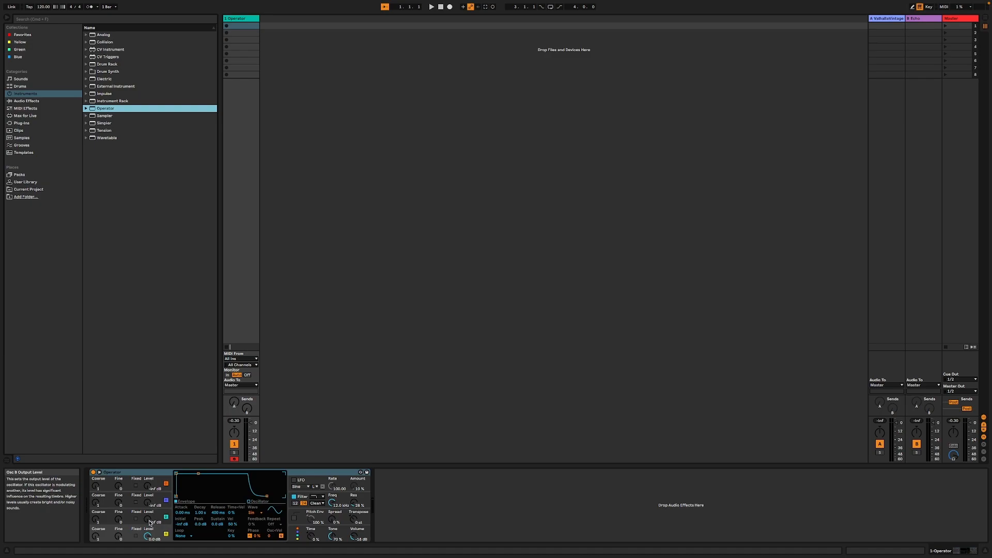
pyautogui.moveTo(148, 521); pyautogui.dragTo(148, 514)
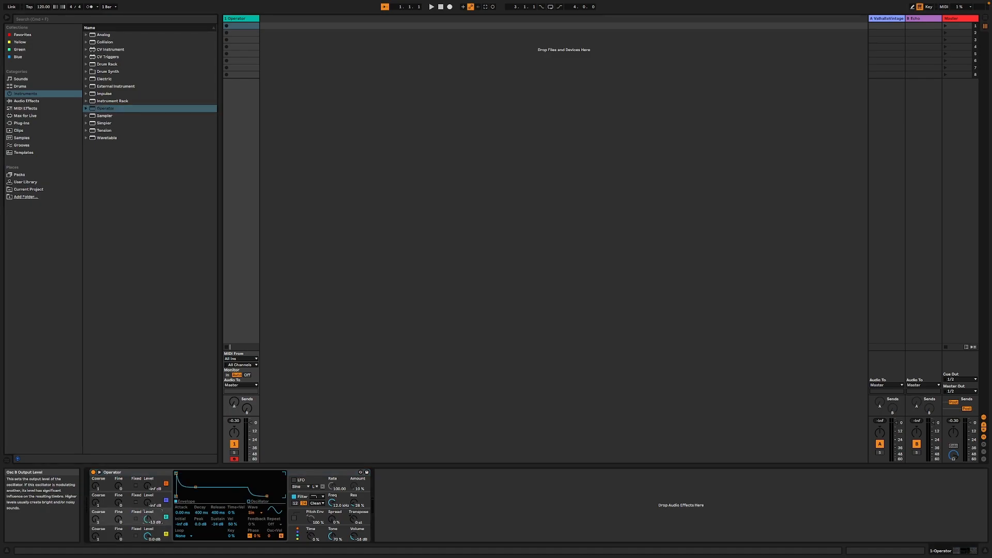
pyautogui.moveTo(148, 519); pyautogui.dragTo(148, 518)
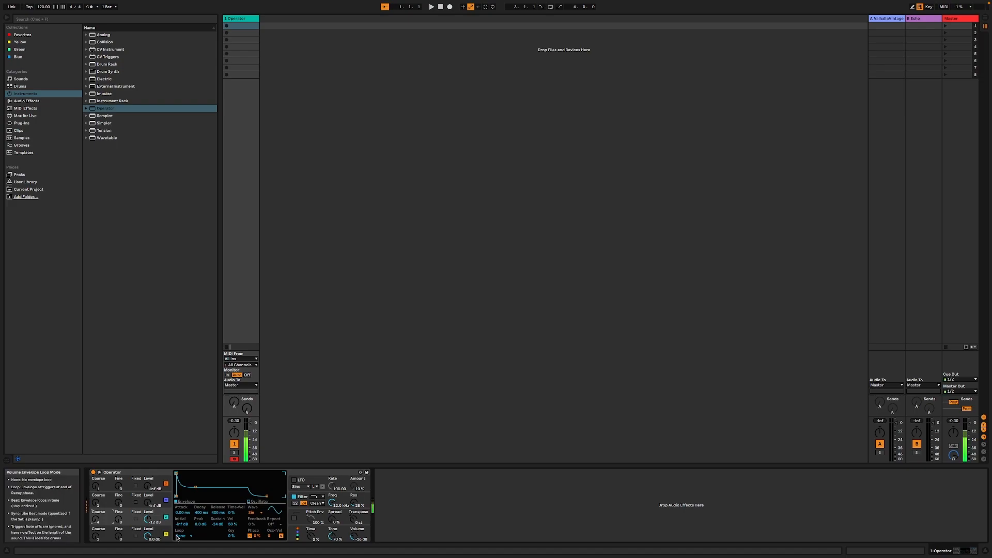
# Step: Set Operator's transpose to -24 st
pyautogui.click(354, 519)
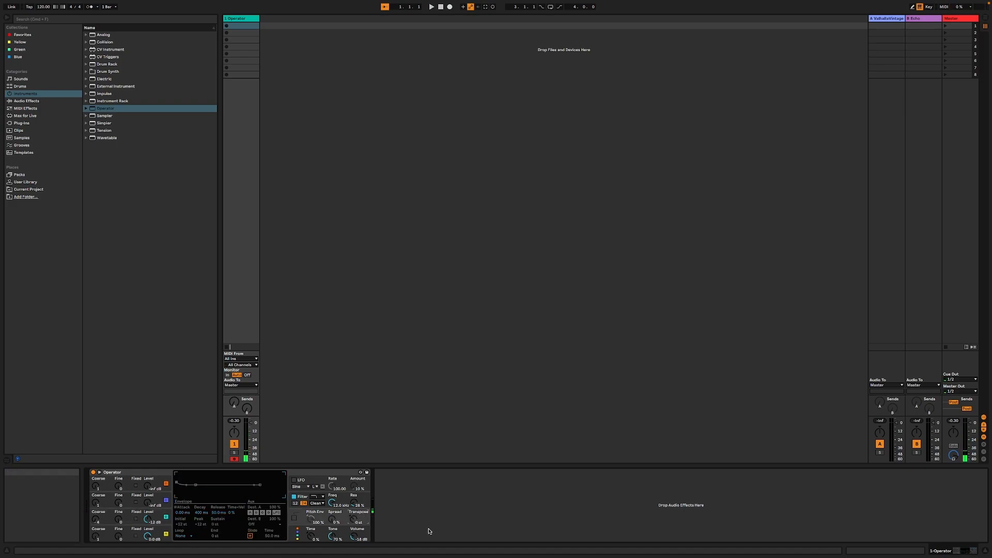
pyautogui.write('-24')
pyautogui.press('Return')
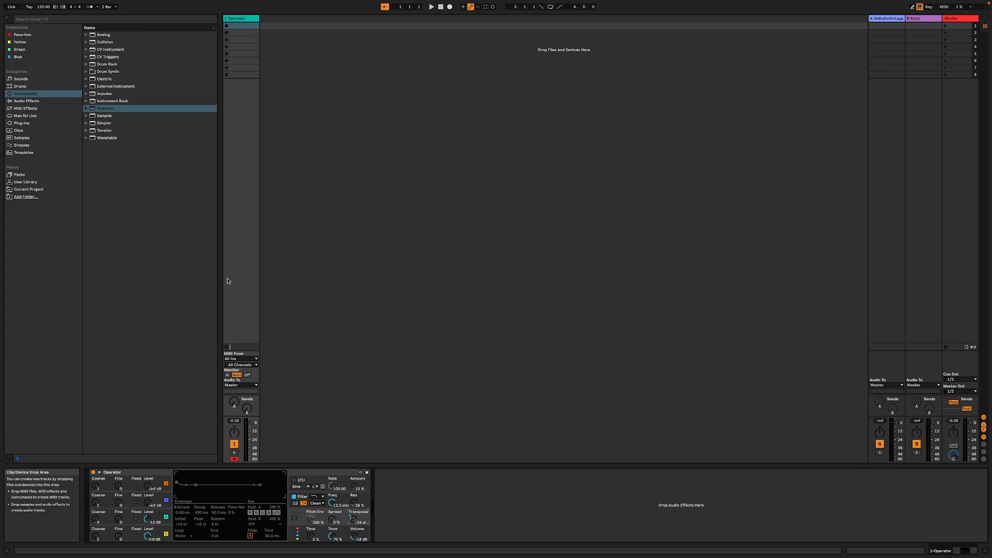
# Step: Add the TFP - Expression Control - All Random MIDI effect preset in front of Operator
pyautogui.click(25, 108)
pyautogui.click(120, 71)
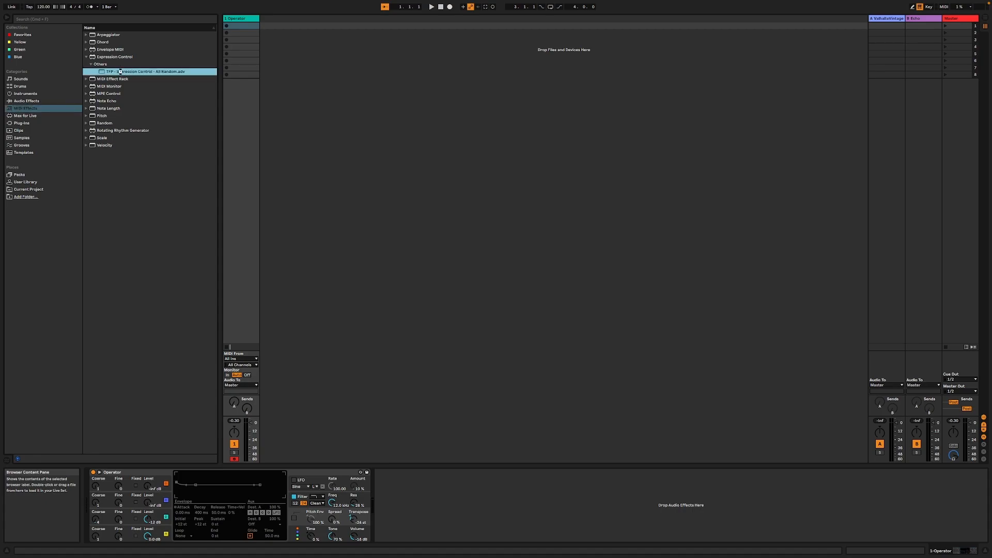
pyautogui.doubleClick(121, 72)
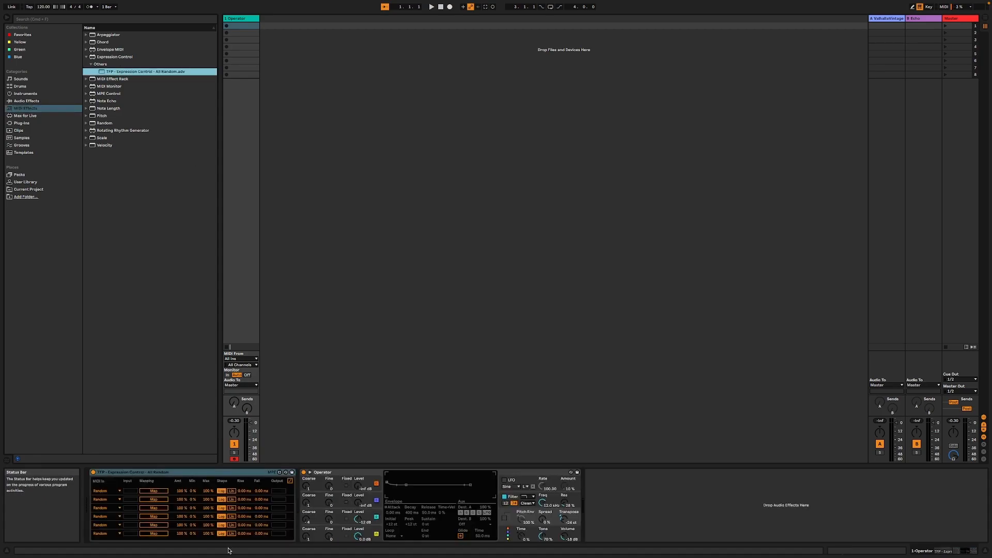
# Step: Map the first four random slots to Osc C Level, Osc D Level, C Coarse and D Coarse, limiting the level maximums to roughly 80%
pyautogui.click(148, 494)
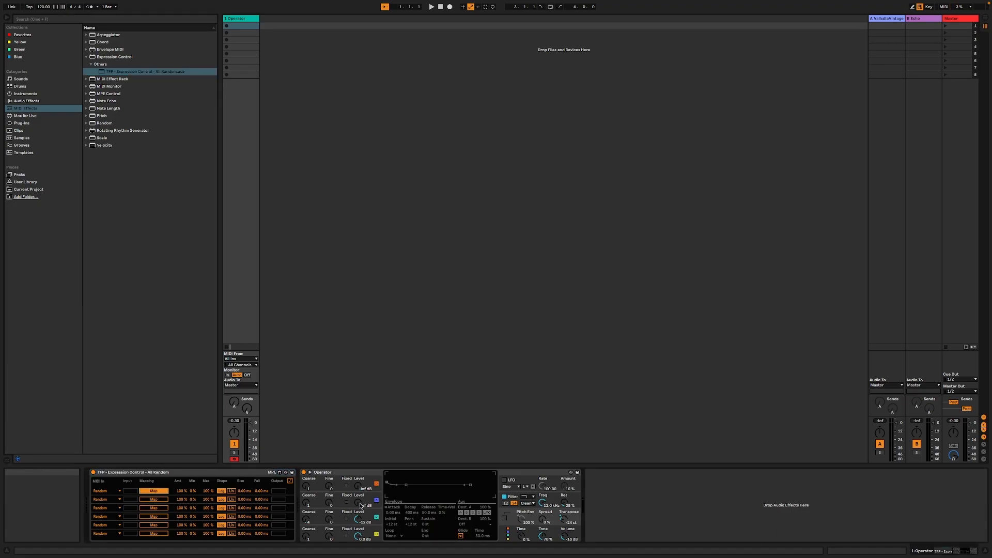
pyautogui.click(359, 505)
pyautogui.click(151, 500)
pyautogui.click(358, 487)
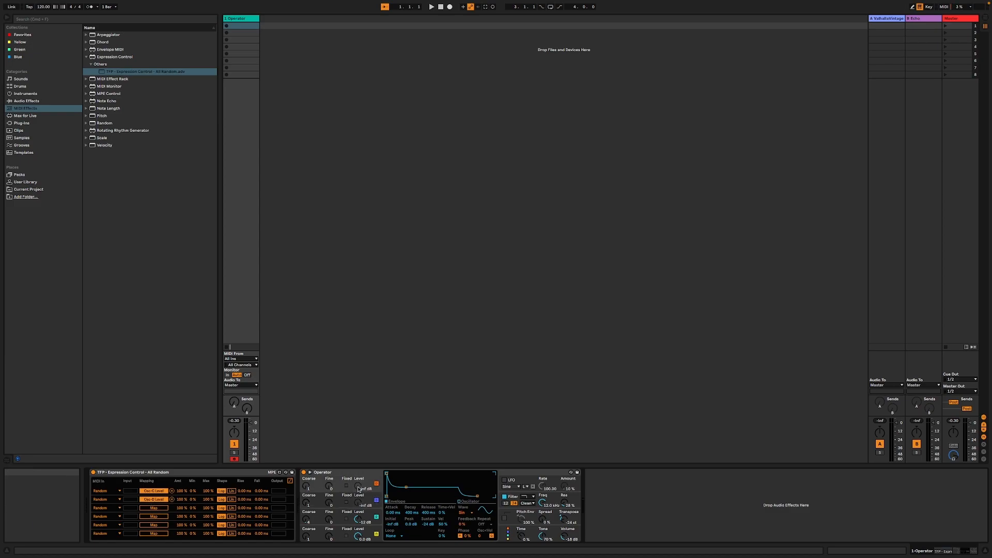
pyautogui.click(154, 508)
pyautogui.click(306, 502)
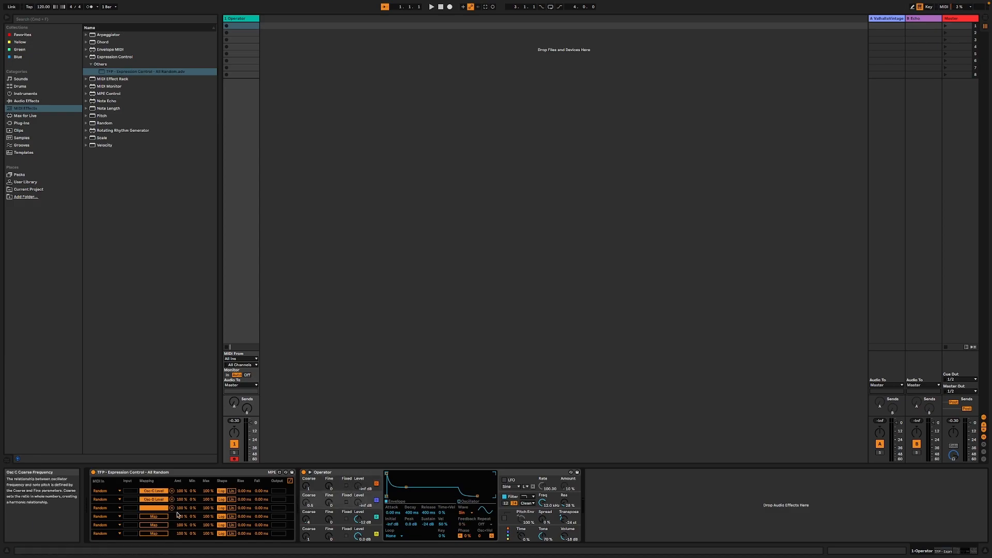
pyautogui.click(153, 516)
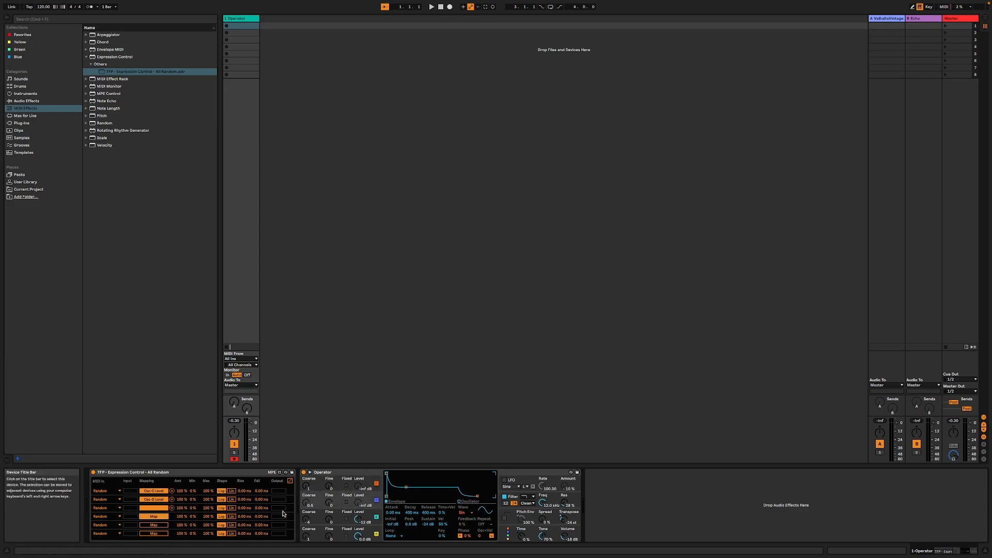
pyautogui.click(307, 489)
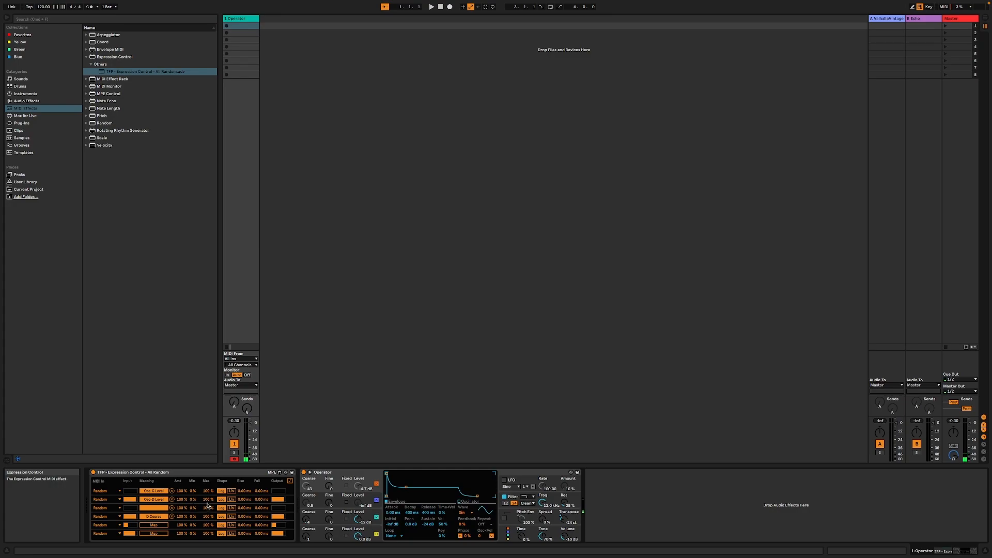
pyautogui.moveTo(207, 502); pyautogui.dragTo(207, 494)
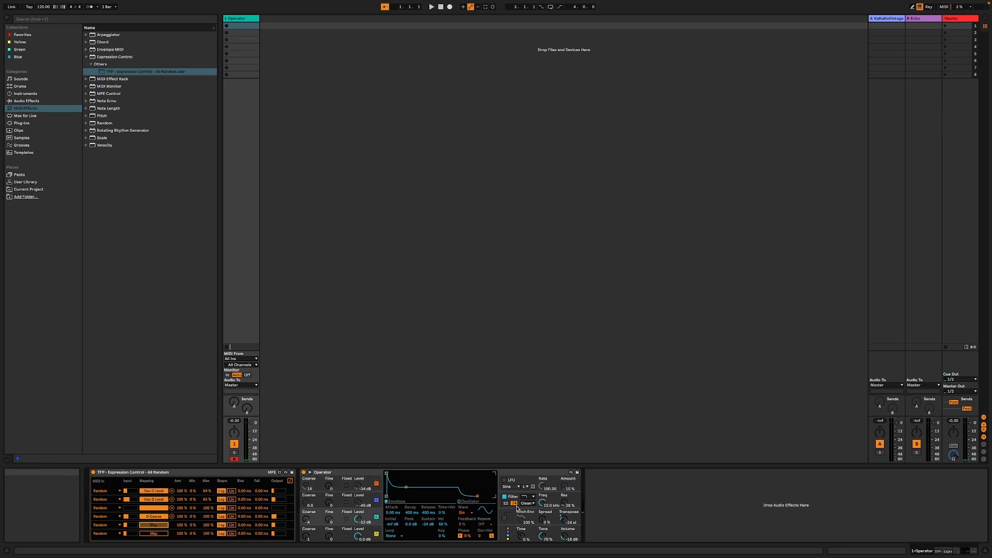
# Step: Map the remaining two random slots to oscillator B's waveform and its envelope attack
pyautogui.click(462, 512)
pyautogui.click(465, 465)
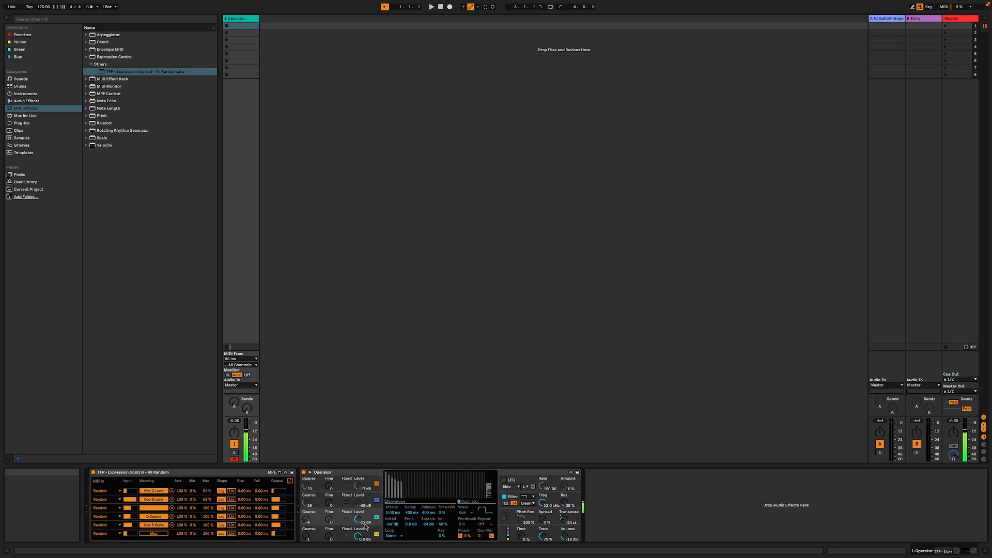
pyautogui.click(389, 509)
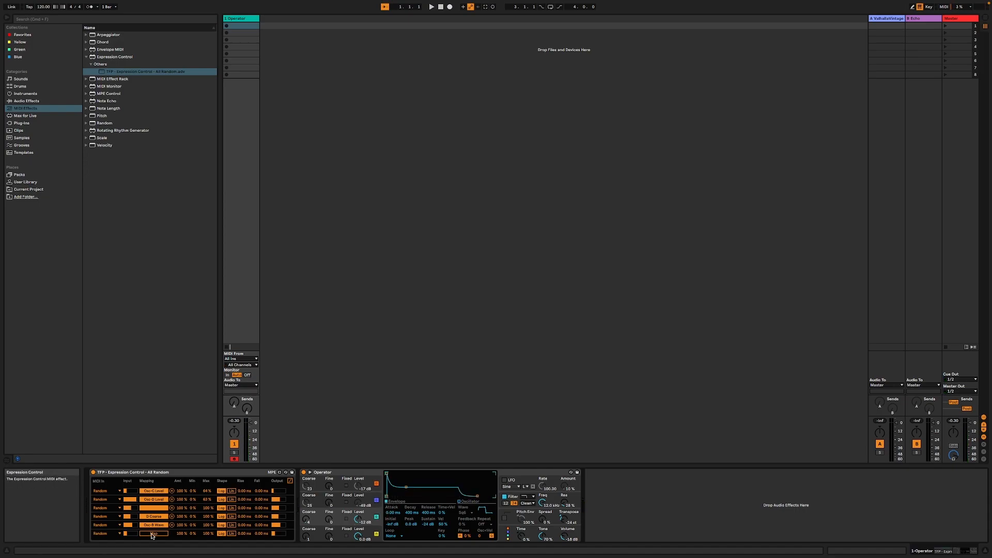
pyautogui.click(390, 514)
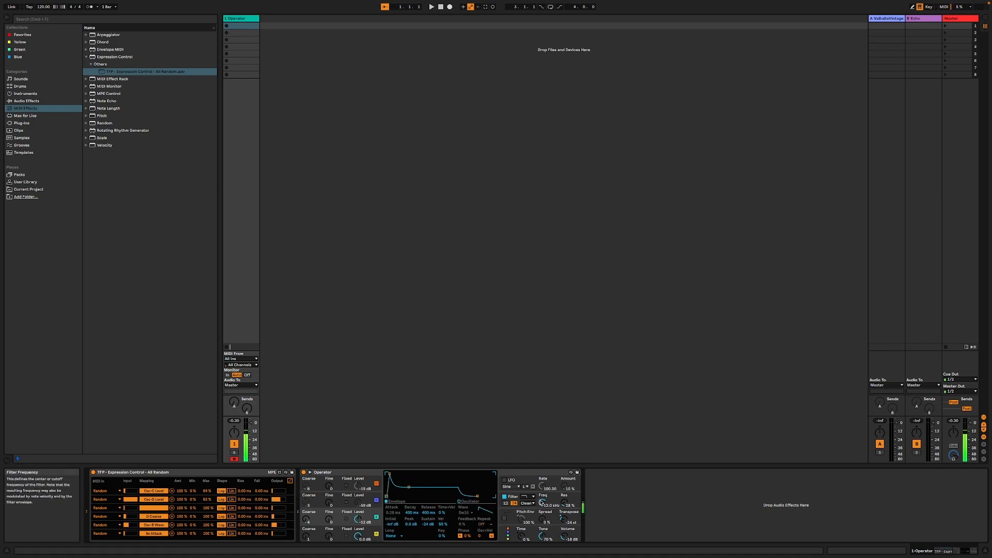
# Step: Add a second TFP - Expression Control - All Random preset and map its first slot to Filter Freq, raising the minimum and lowering the maximum
pyautogui.moveTo(542, 502); pyautogui.dragTo(542, 509)
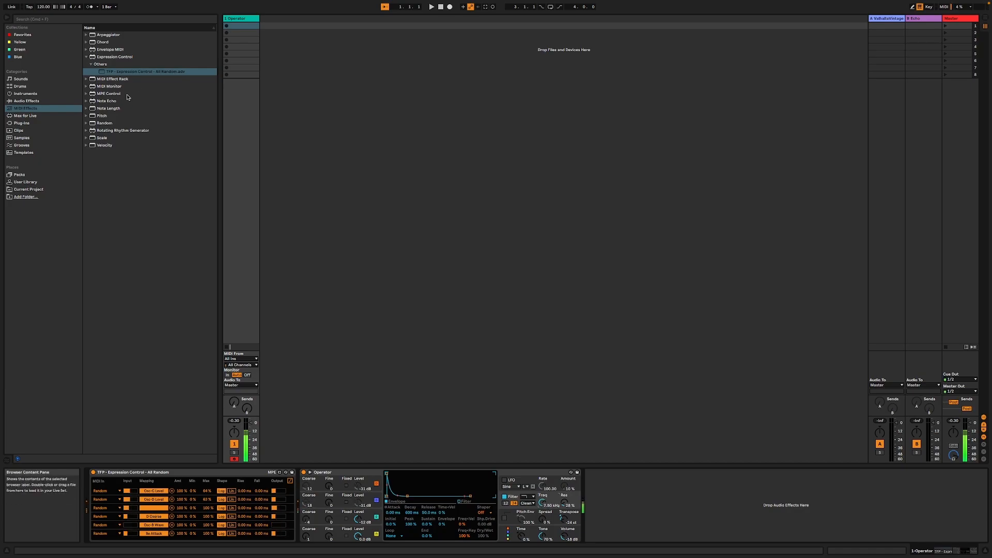
pyautogui.click(137, 74)
pyautogui.moveTo(378, 449); pyautogui.dragTo(374, 493)
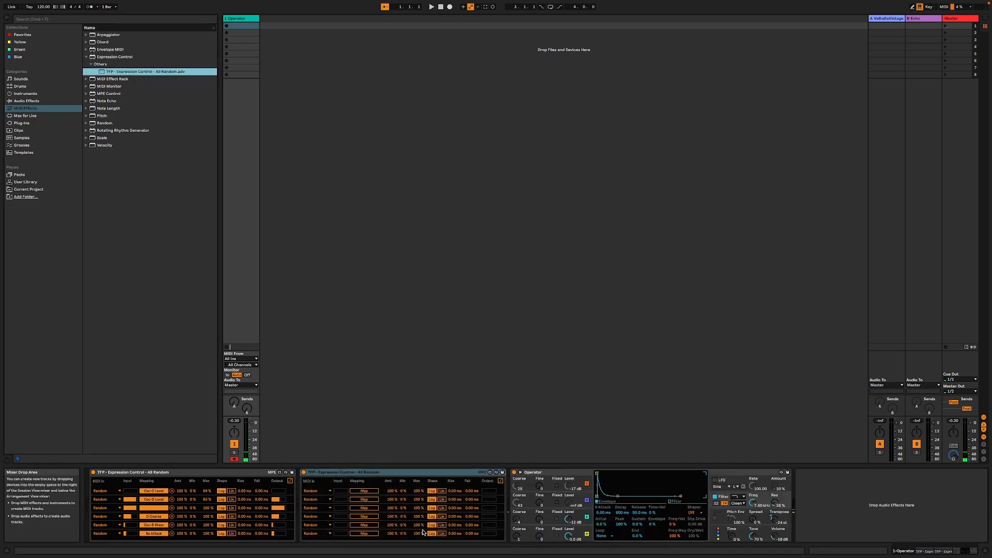
pyautogui.click(361, 491)
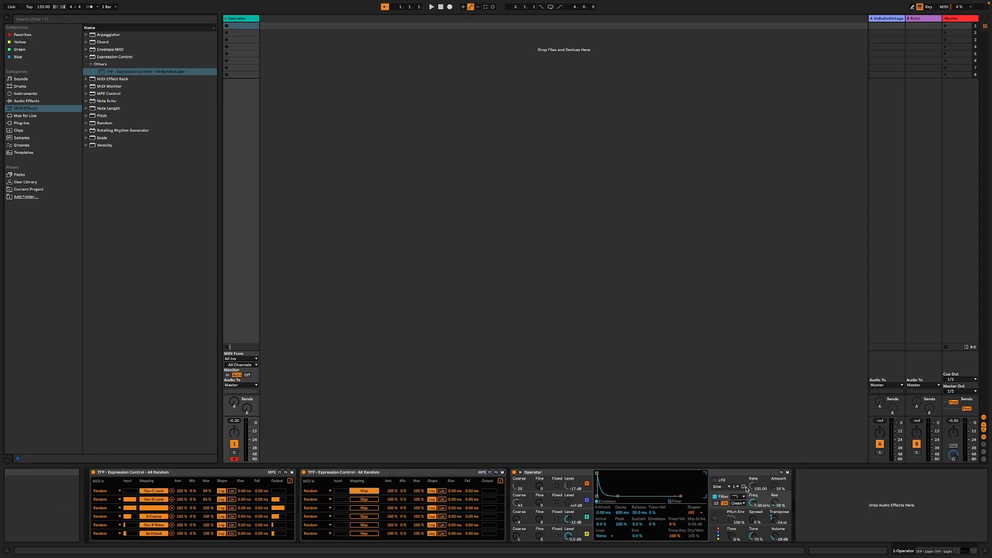
pyautogui.click(752, 502)
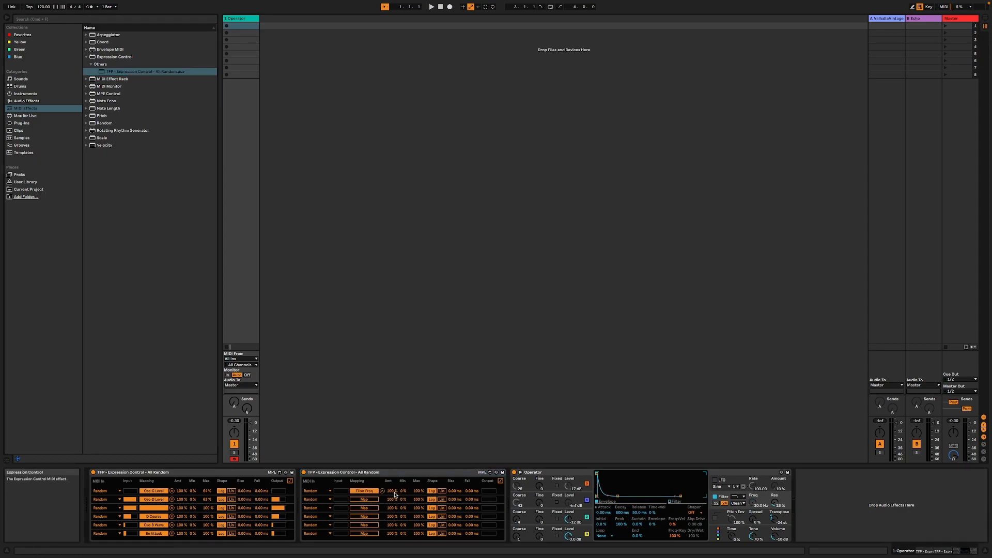
pyautogui.moveTo(403, 491); pyautogui.dragTo(404, 476)
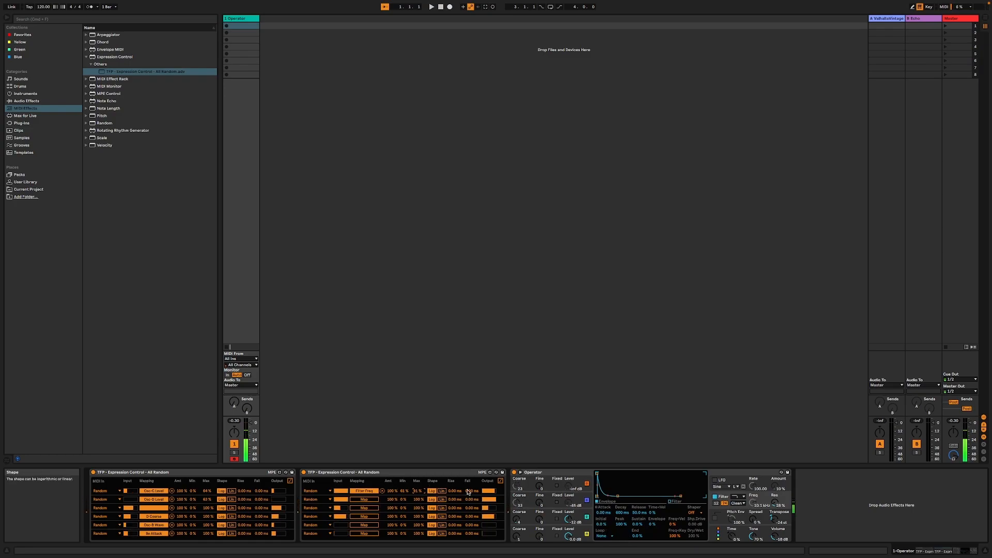
# Step: Map the second device's remaining five random slots to oscillator B's envelope loop mode, repeat, loop time, release and decay
pyautogui.click(550, 518)
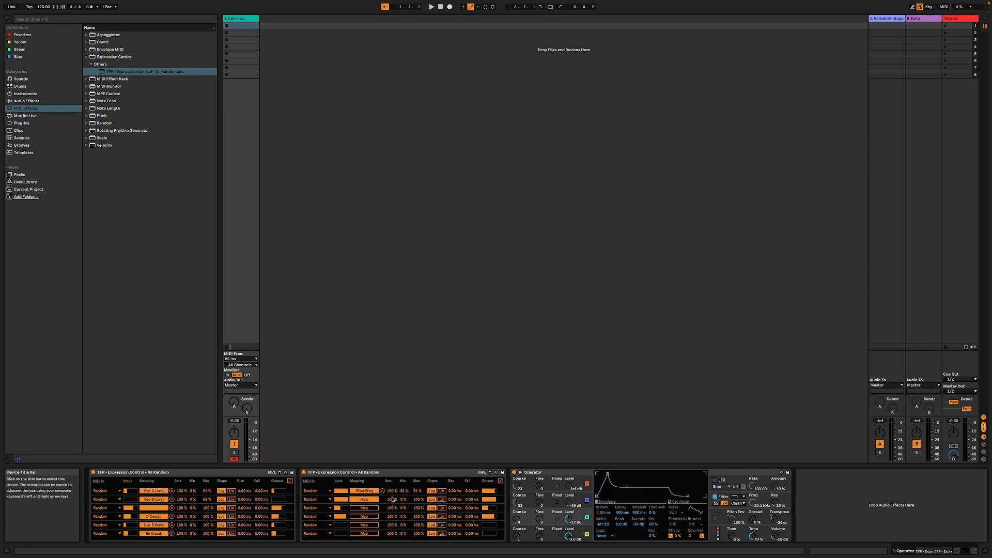
pyautogui.click(601, 536)
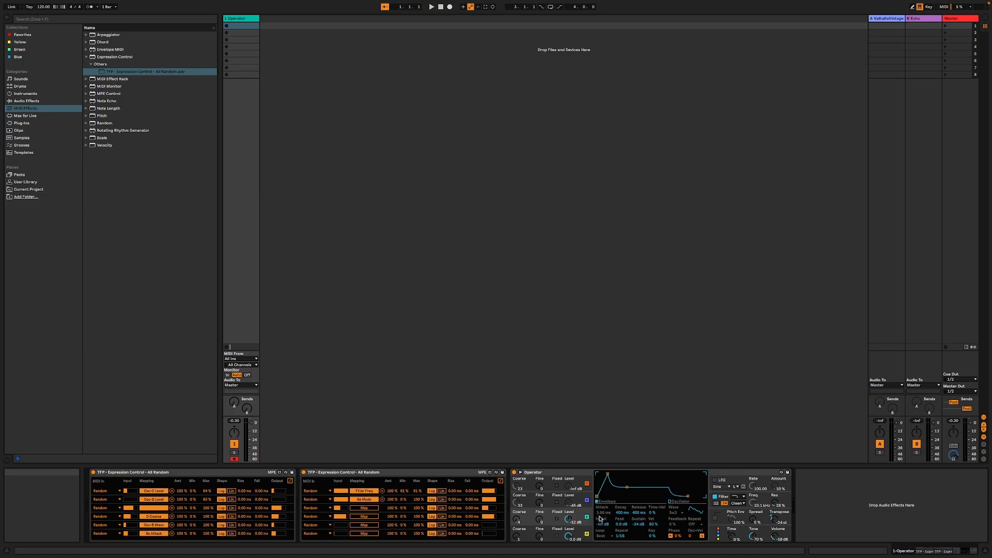
pyautogui.click(619, 535)
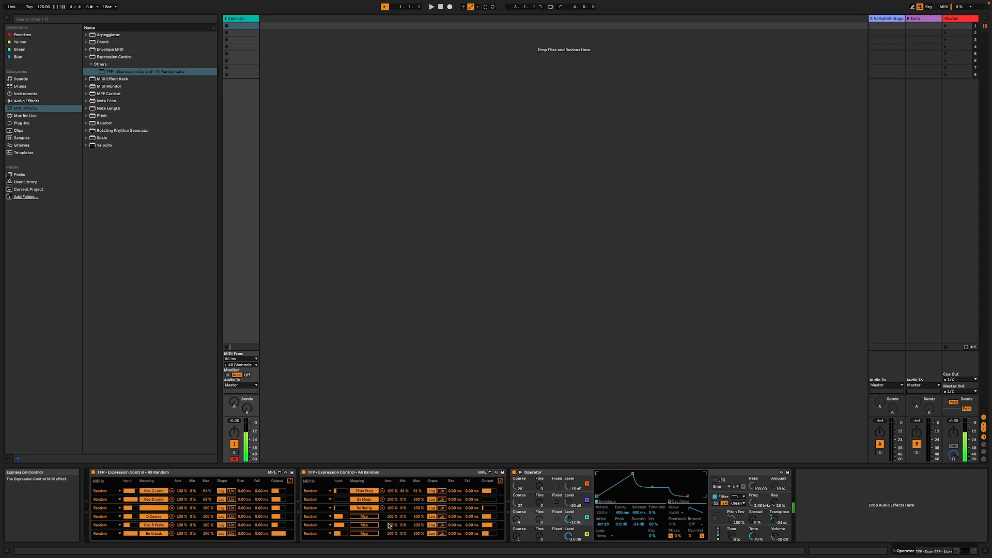
pyautogui.click(376, 517)
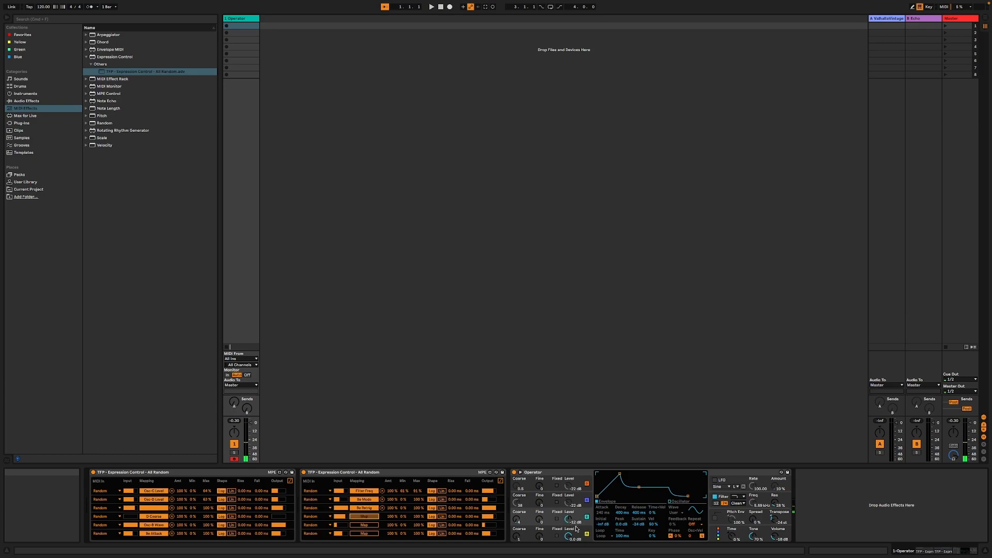
pyautogui.click(602, 536)
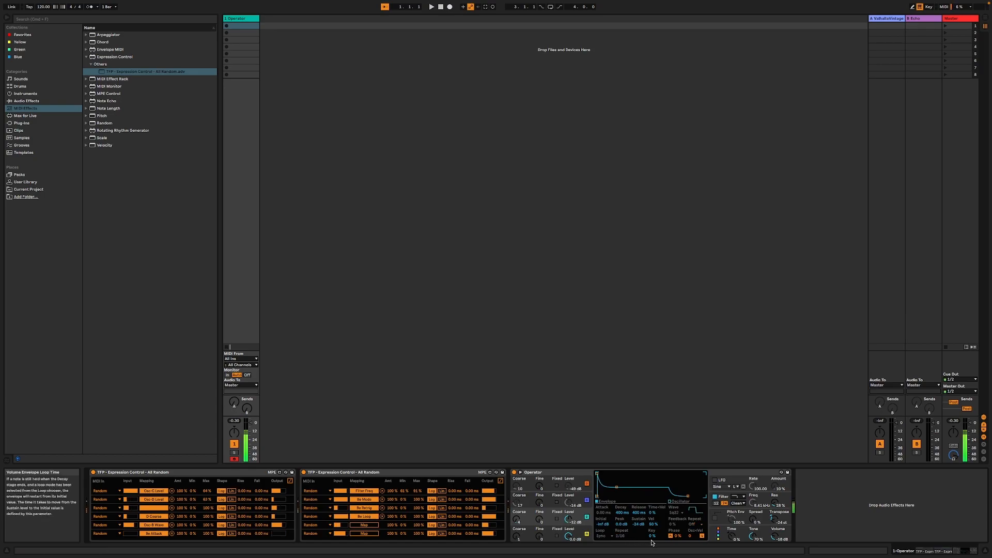
pyautogui.click(371, 533)
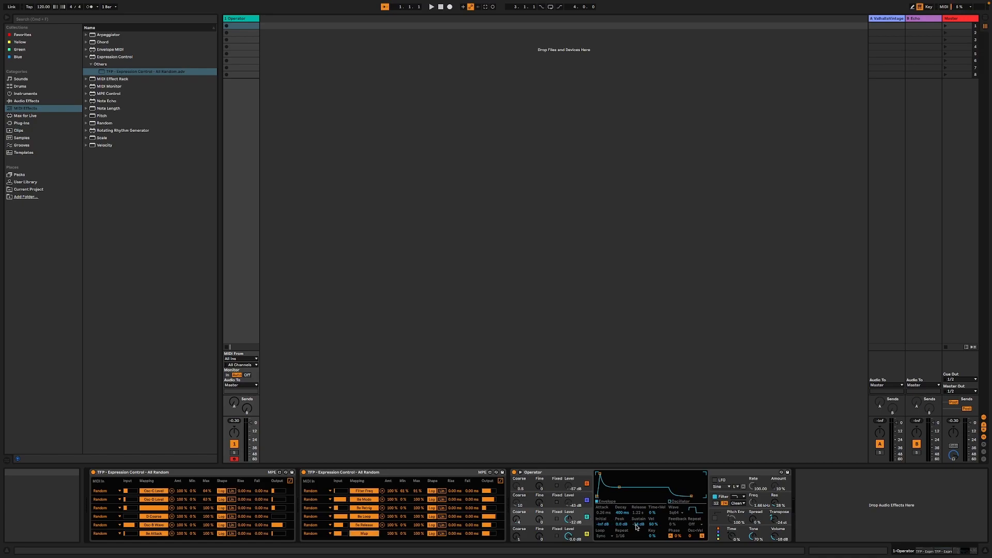
pyautogui.click(620, 513)
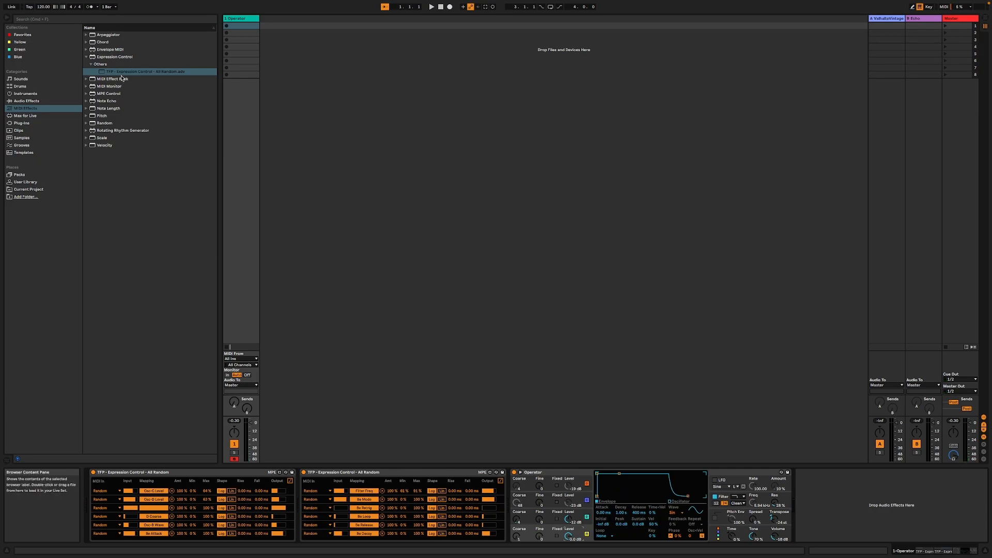
# Step: Set Operator's number of voices to 1 in its global settings
pyautogui.click(744, 530)
pyautogui.click(603, 536)
pyautogui.click(600, 460)
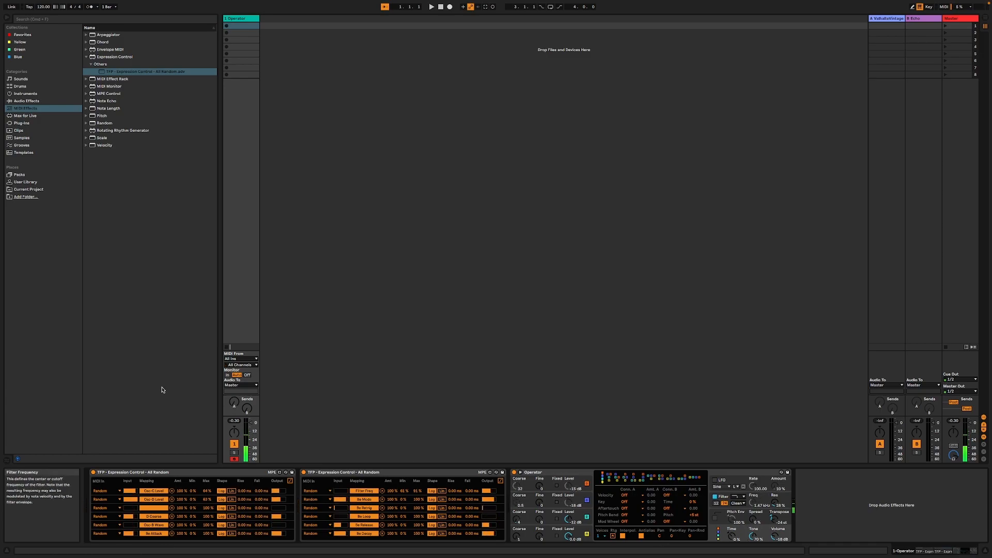
# Step: Add a third TFP - Expression Control - All Random preset and map its first slot to Filter Res with a reduced maximum
pyautogui.moveTo(120, 75); pyautogui.dragTo(538, 511)
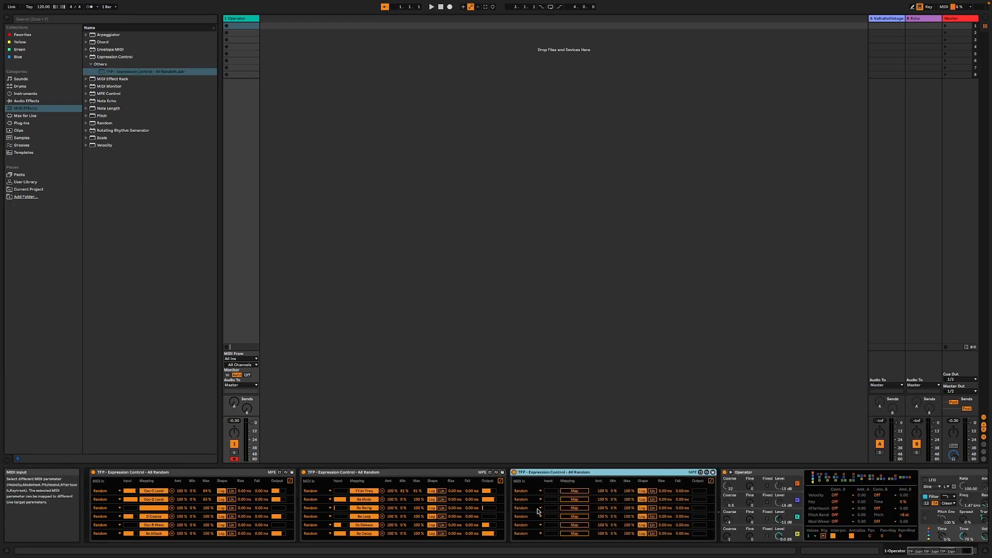
pyautogui.click(585, 490)
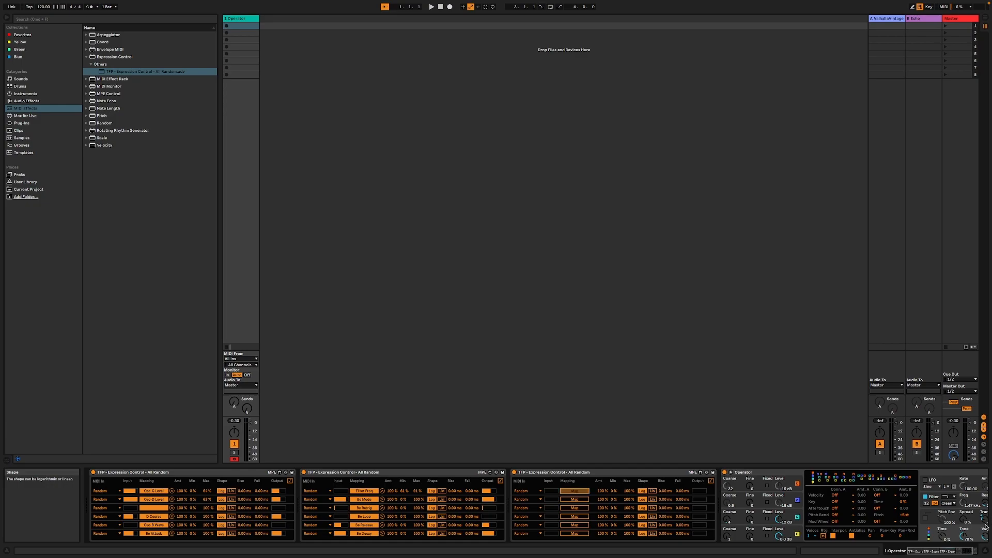
pyautogui.click(986, 504)
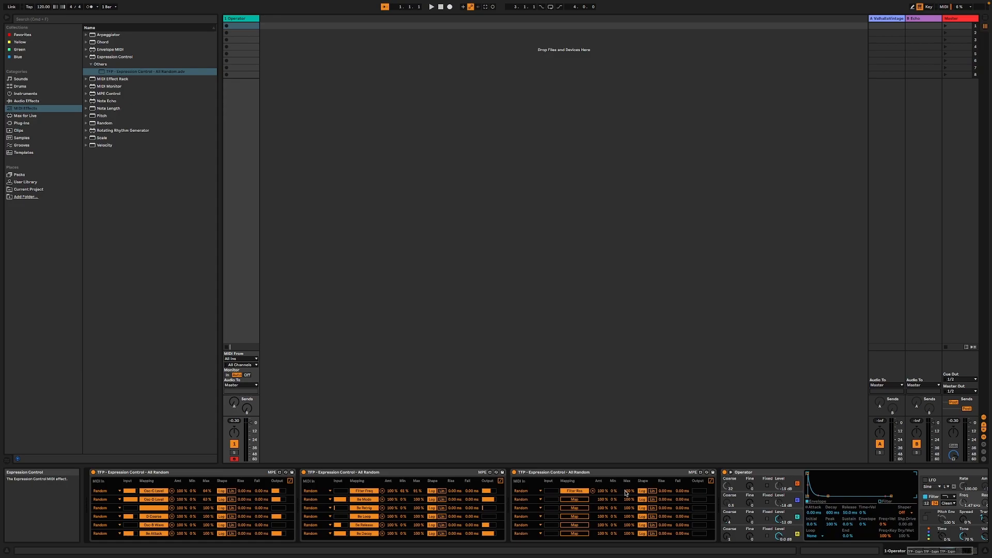
pyautogui.moveTo(626, 493); pyautogui.dragTo(626, 495)
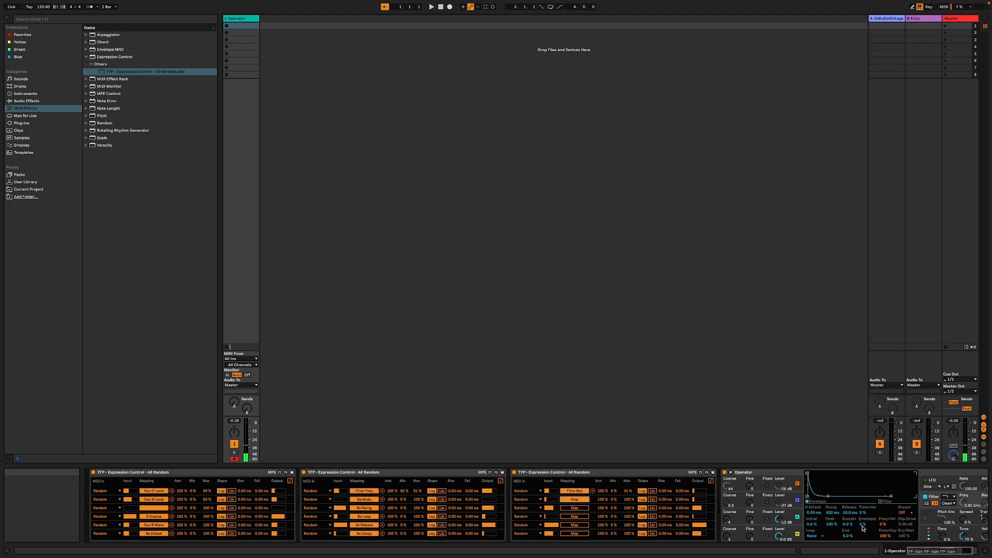
# Step: Map the third device's remaining slots to the filter envelope's amount, loop mode, repeat, loop time and release
pyautogui.click(862, 525)
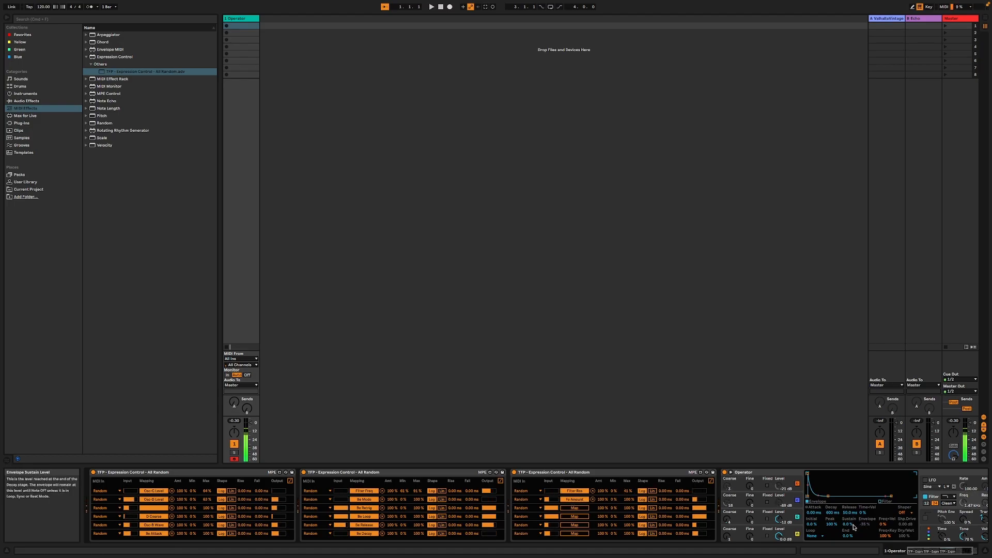
pyautogui.click(823, 537)
pyautogui.click(575, 516)
pyautogui.click(830, 540)
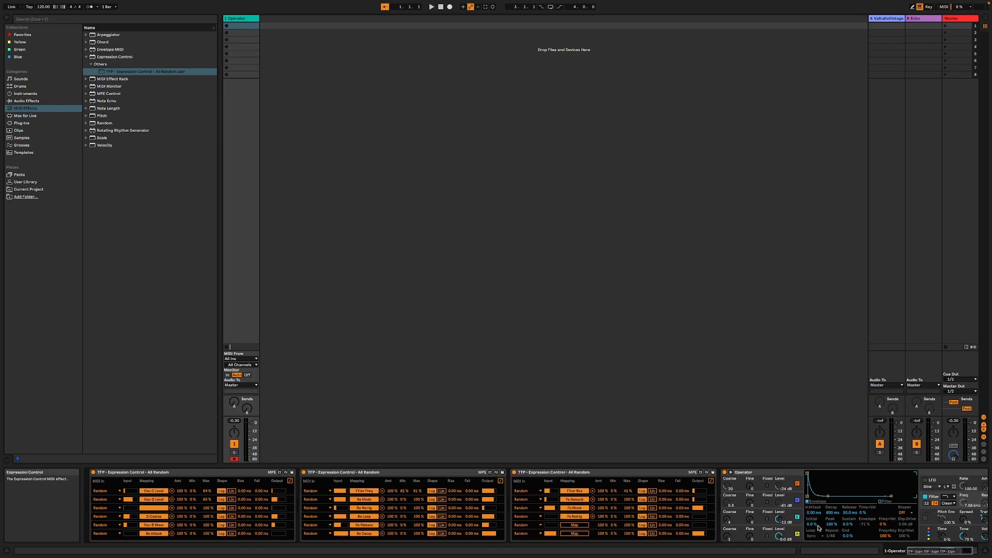
pyautogui.click(575, 525)
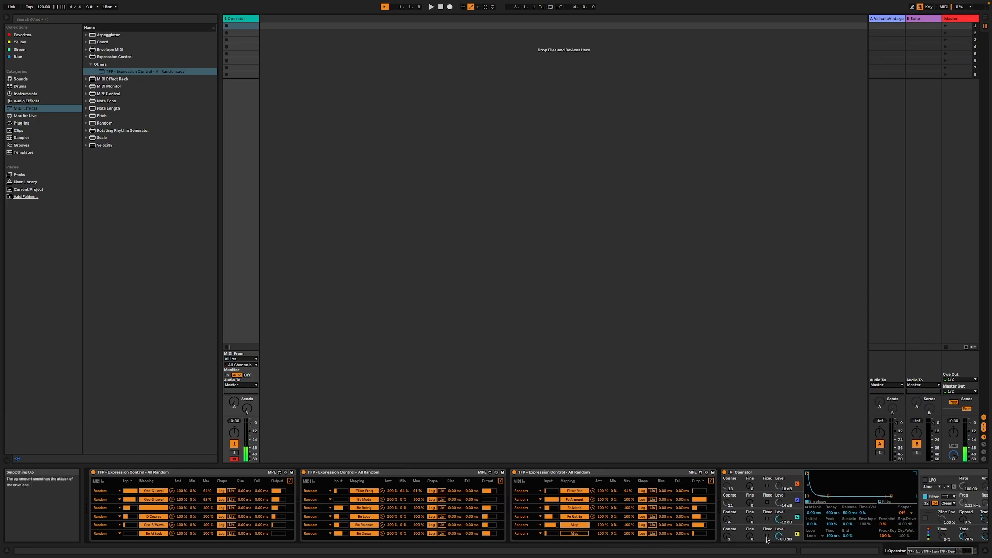
pyautogui.click(832, 538)
pyautogui.click(575, 533)
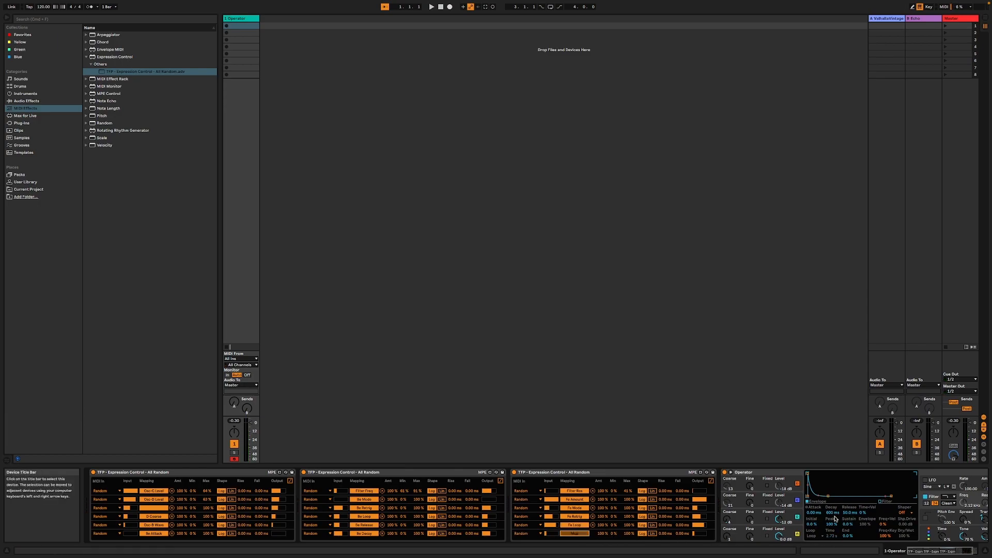
pyautogui.click(851, 514)
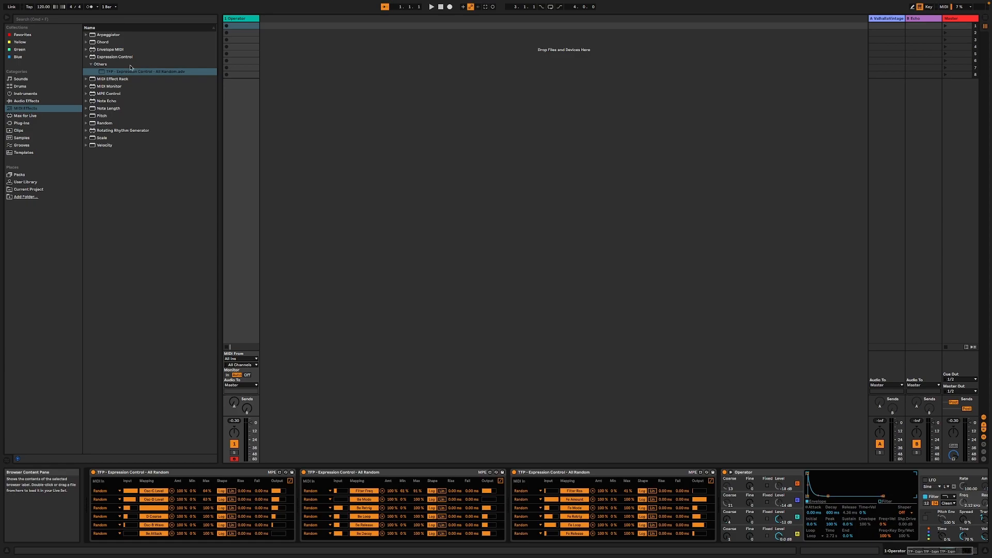
# Step: Add a fourth All Random preset and map its first two slots to the filter envelope decay, with a 27% minimum, and oscillator B's coarse tuning
pyautogui.moveTo(127, 73)
pyautogui.mouseDown()
pyautogui.moveTo(727, 517)
pyautogui.moveTo(727, 507)
pyautogui.mouseUp()
pyautogui.click(786, 491)
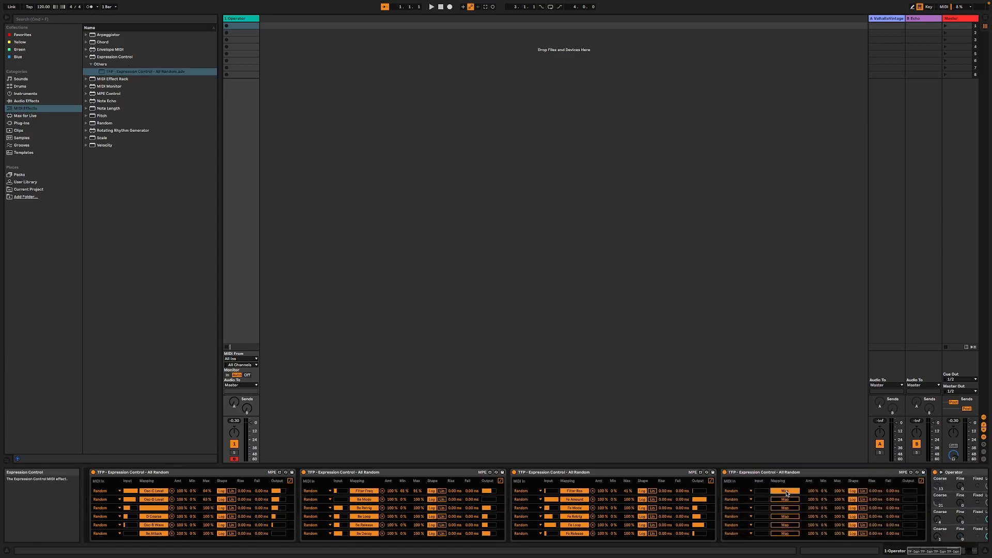
pyautogui.moveTo(934, 552); pyautogui.dragTo(949, 553)
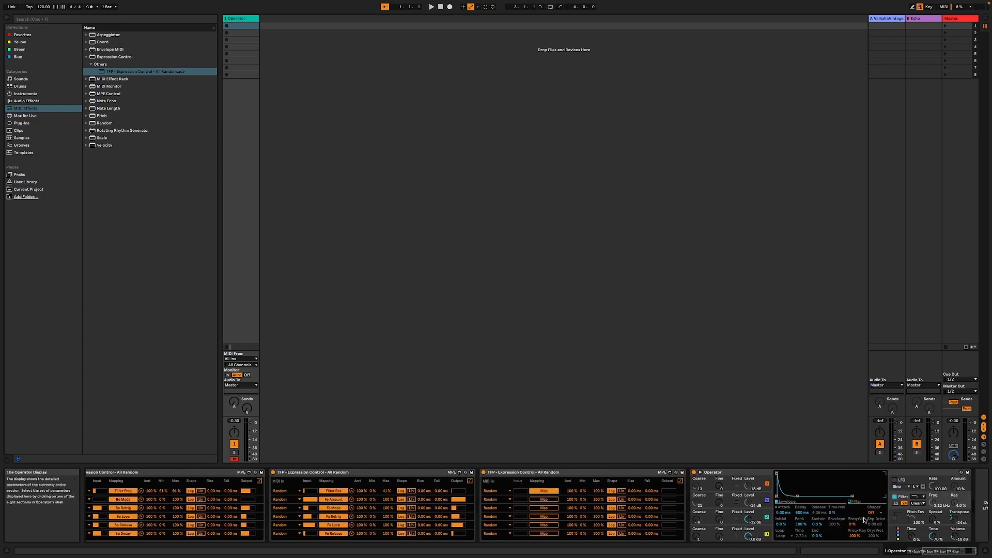
pyautogui.click(799, 514)
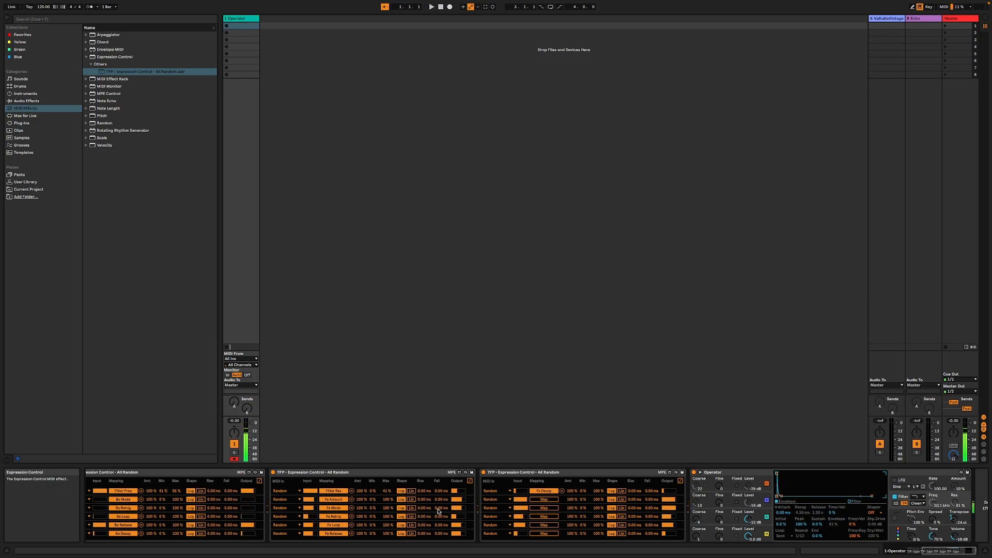
pyautogui.moveTo(583, 491); pyautogui.dragTo(583, 491)
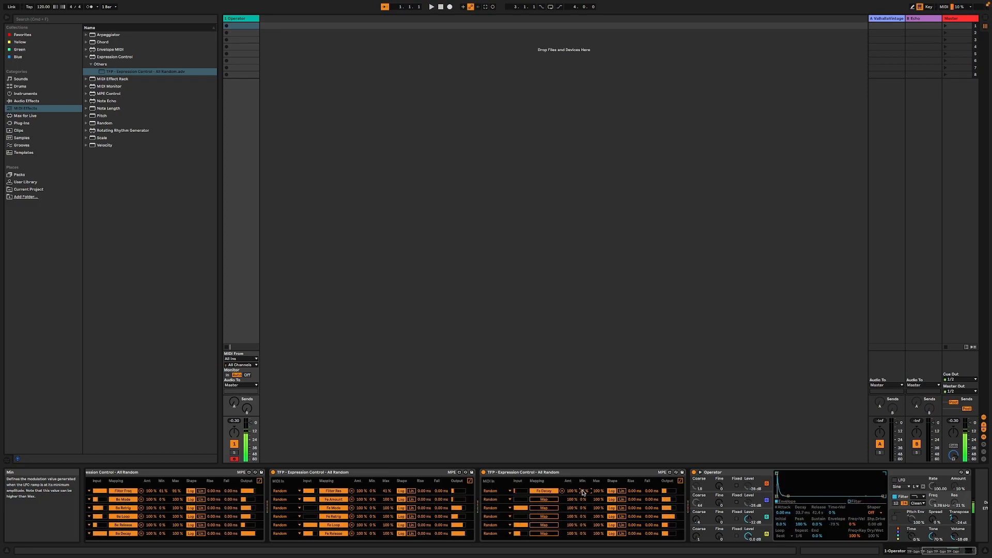
pyautogui.click(551, 501)
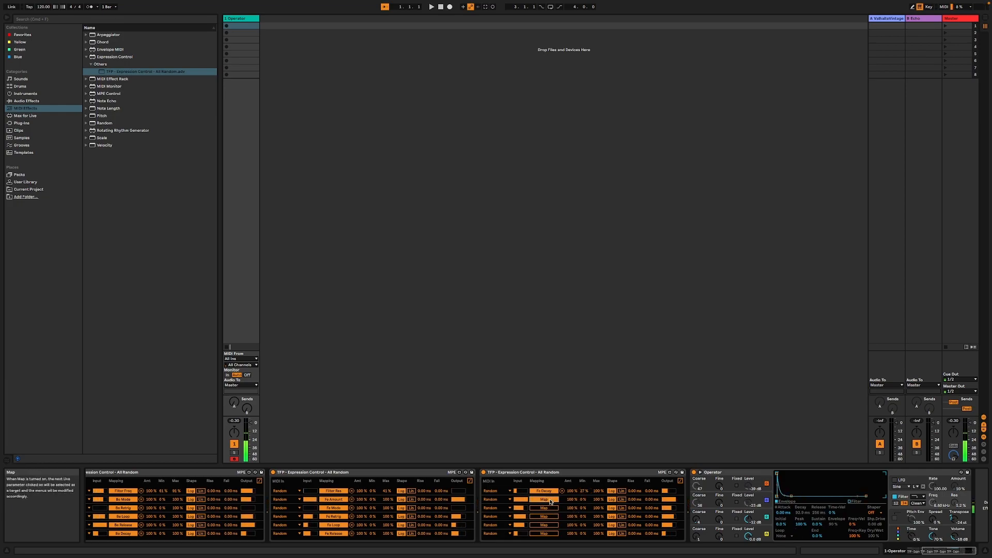
pyautogui.click(698, 520)
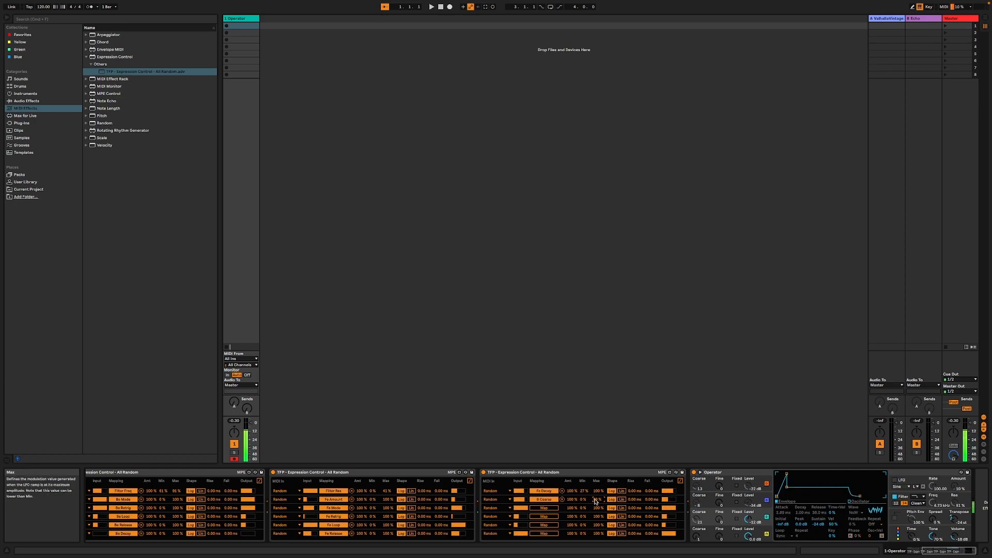
# Step: Group the Operator device into an Instrument Rack
pyautogui.click(944, 552)
pyautogui.click(701, 476)
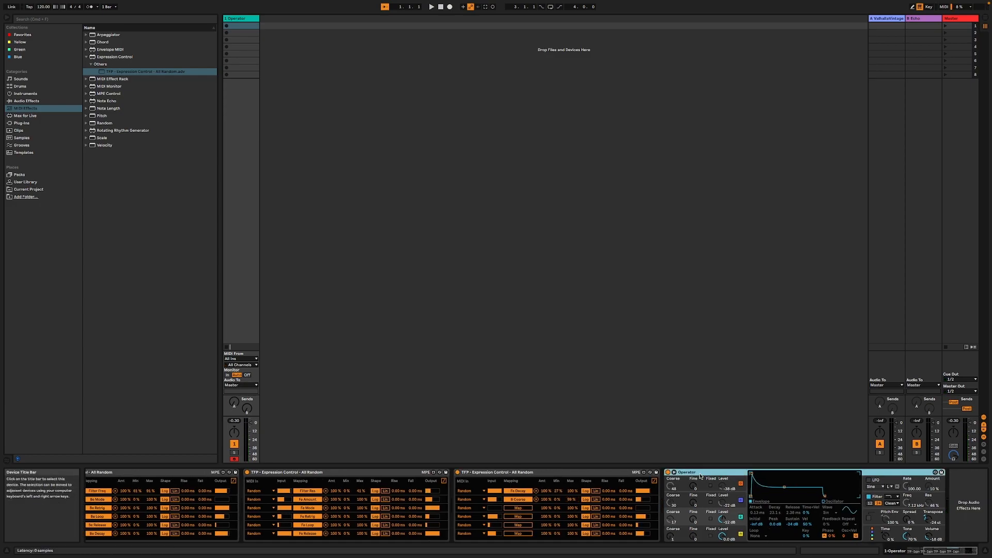
pyautogui.press('super+g')
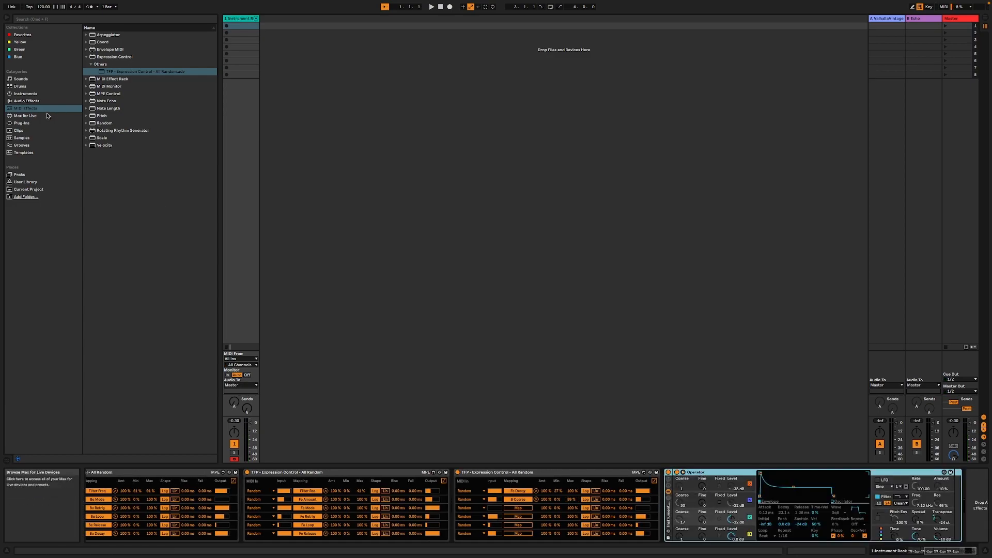
# Step: Find the Saturator among the Drive & Color audio effects and add it after the Operator
pyautogui.click(67, 102)
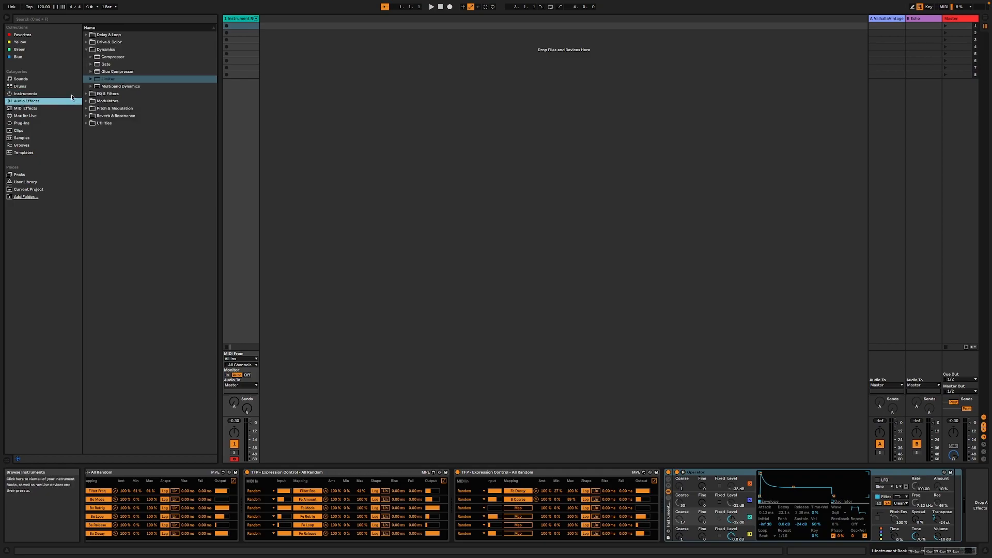
pyautogui.click(88, 36)
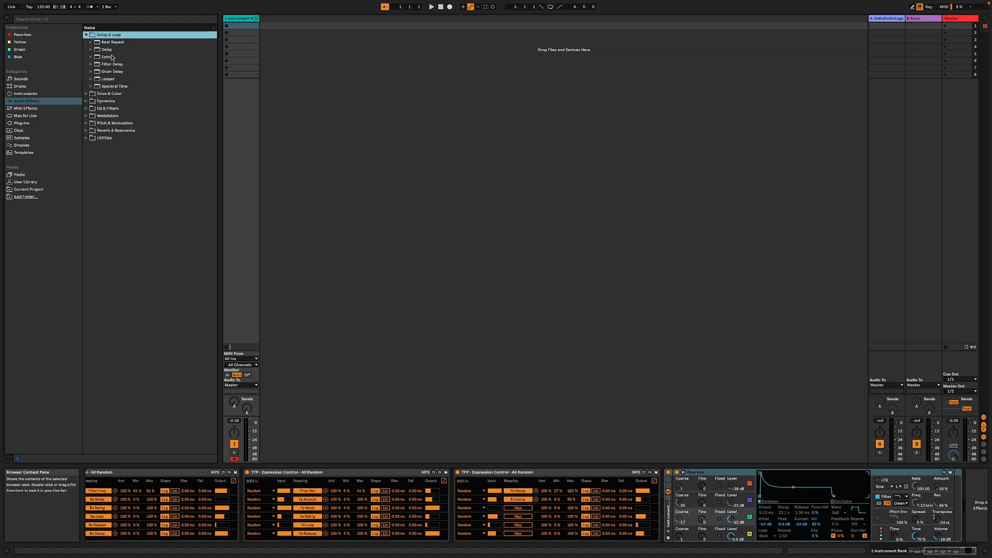
pyautogui.click(115, 72)
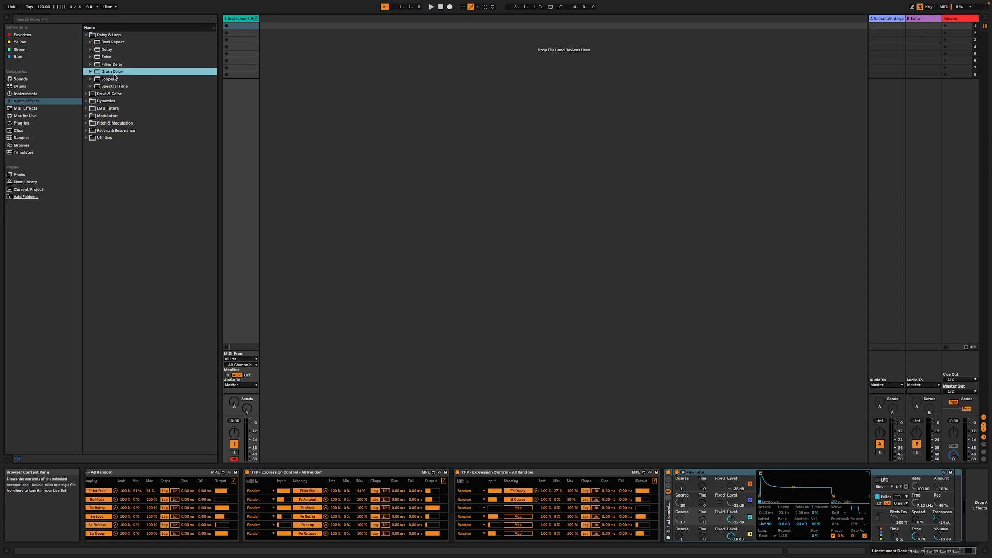
pyautogui.click(86, 95)
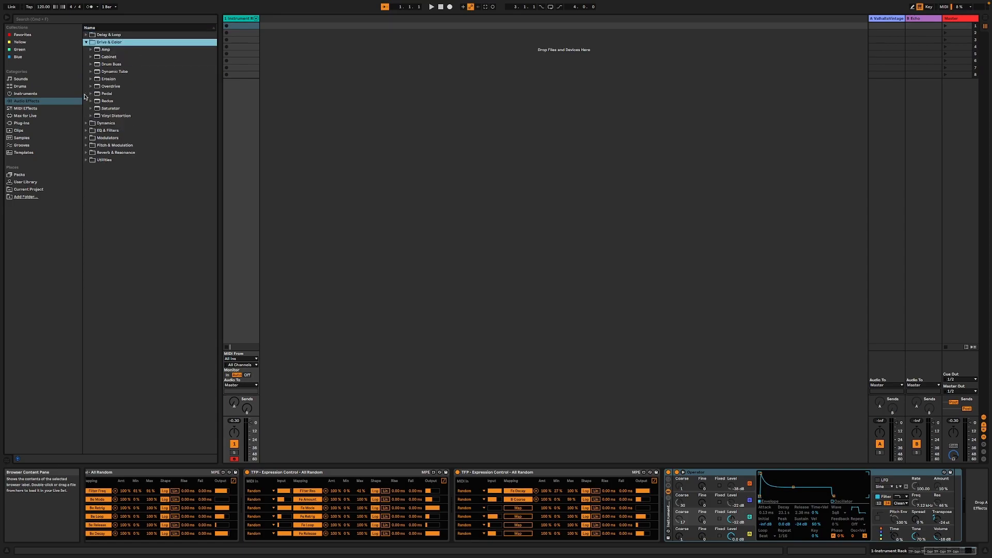
pyautogui.click(120, 87)
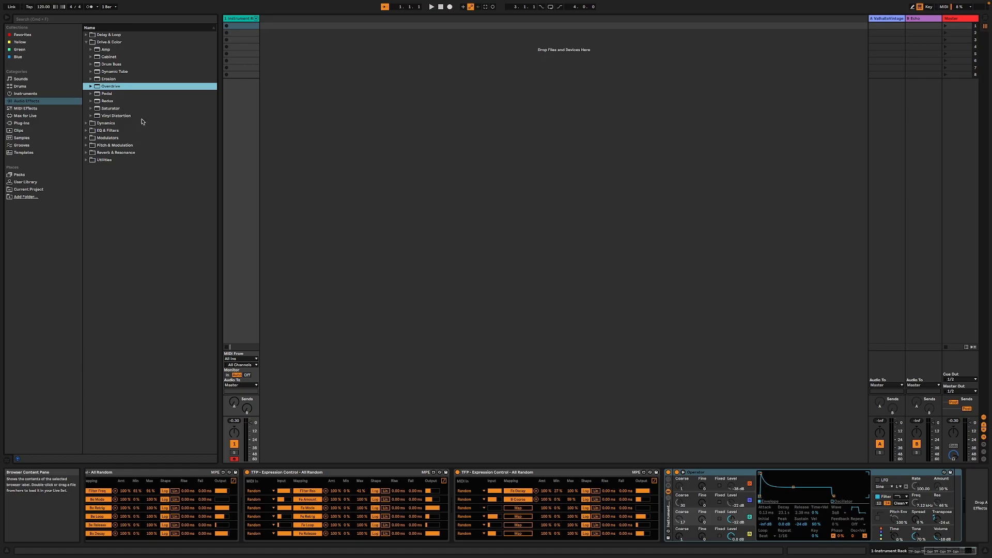
pyautogui.click(107, 109)
pyautogui.moveTo(989, 455); pyautogui.dragTo(958, 483)
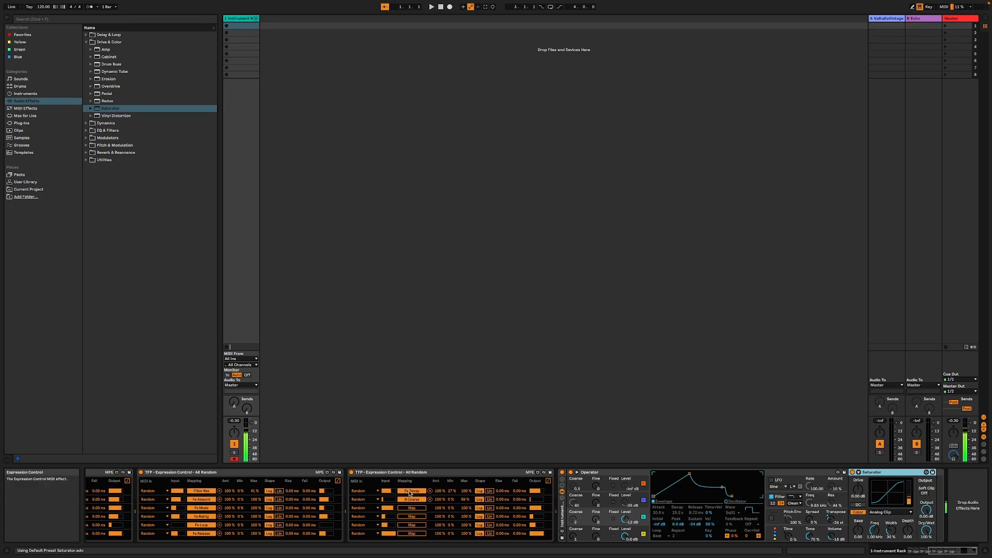
# Step: Map the fourth All Random device's third slot to the Saturator's Drive, reducing its maximum to 13% and raising its minimum
pyautogui.click(400, 509)
pyautogui.click(405, 508)
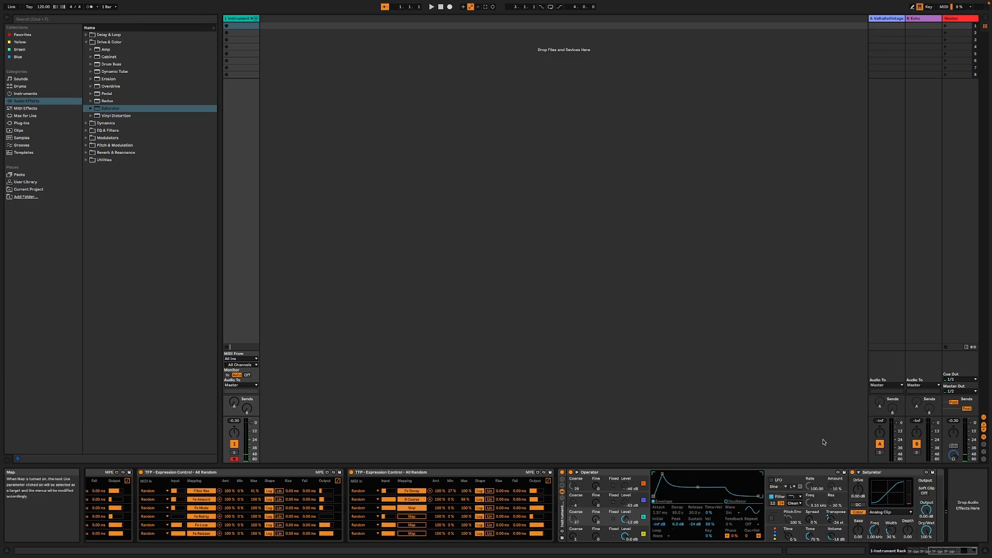
pyautogui.click(858, 488)
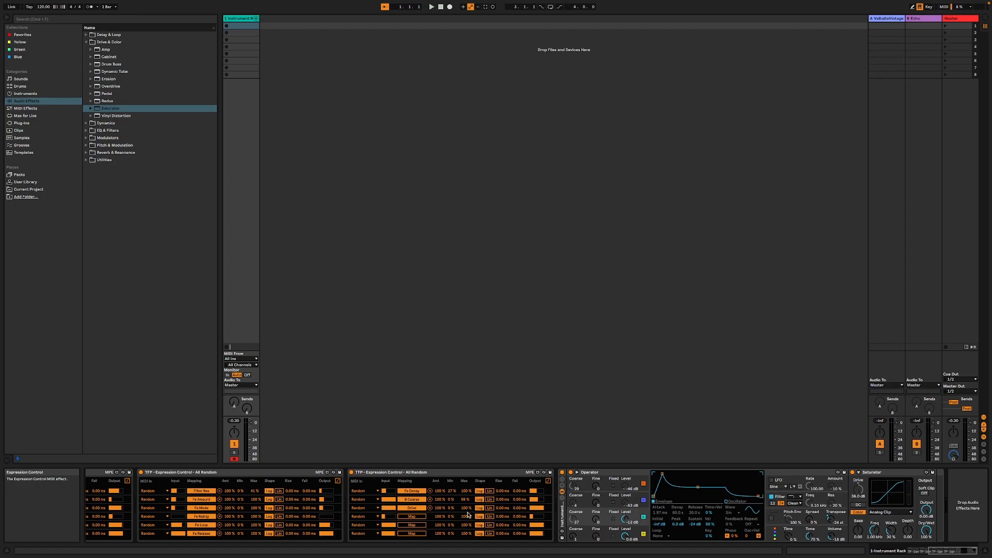
pyautogui.moveTo(466, 509); pyautogui.dragTo(466, 536)
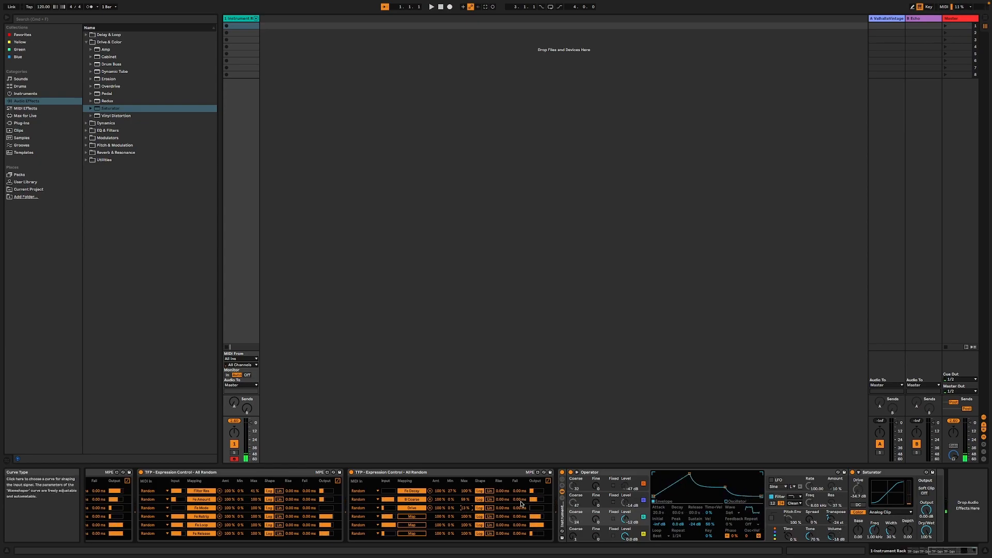
pyautogui.moveTo(450, 508); pyautogui.dragTo(448, 493)
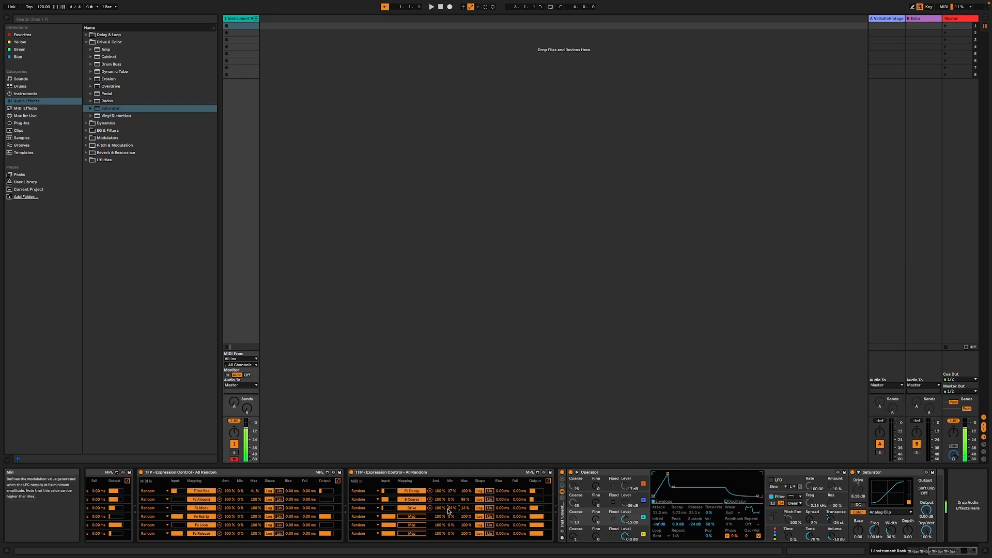
# Step: Map the fourth device's next two slots to the Saturator's curve type and Dry/Wet
pyautogui.click(408, 517)
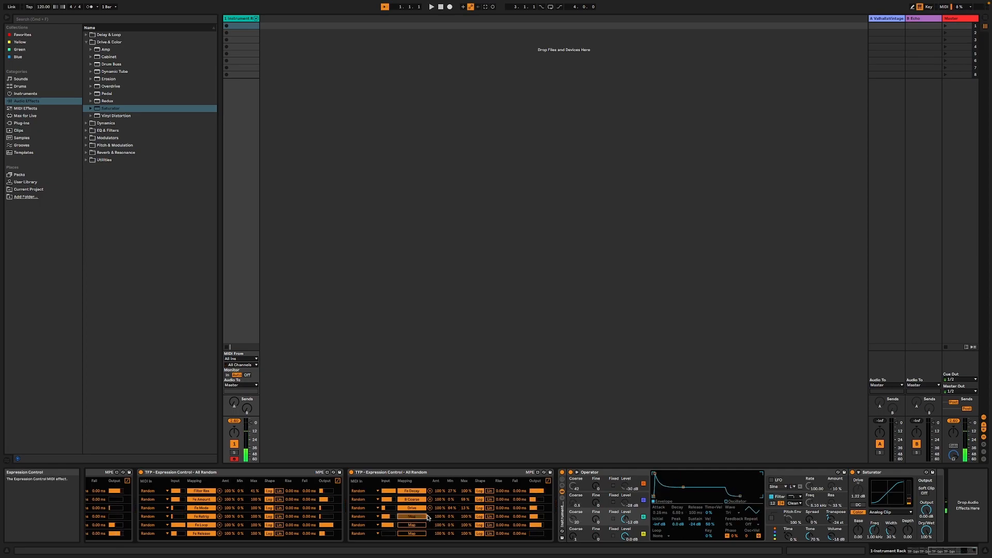
pyautogui.click(885, 512)
pyautogui.click(889, 533)
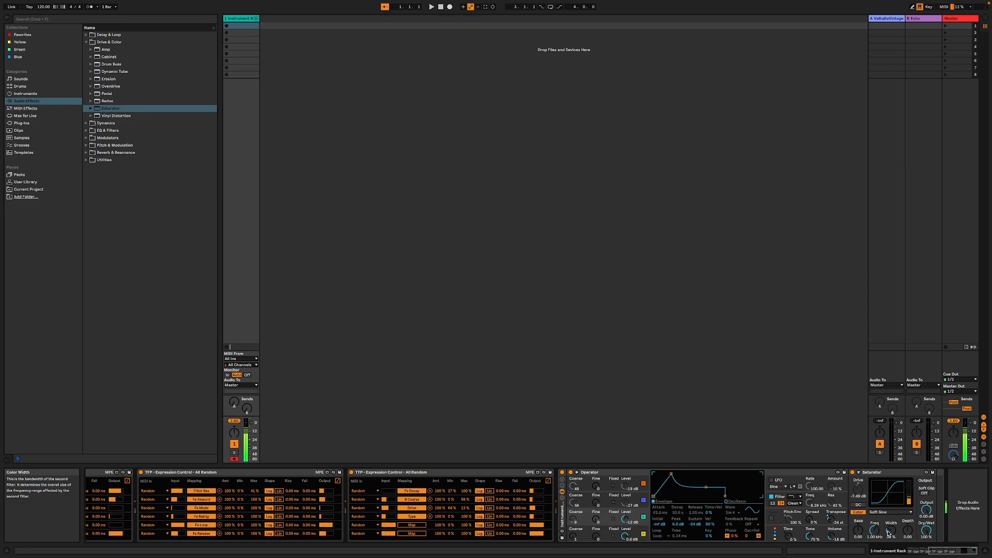
pyautogui.click(927, 529)
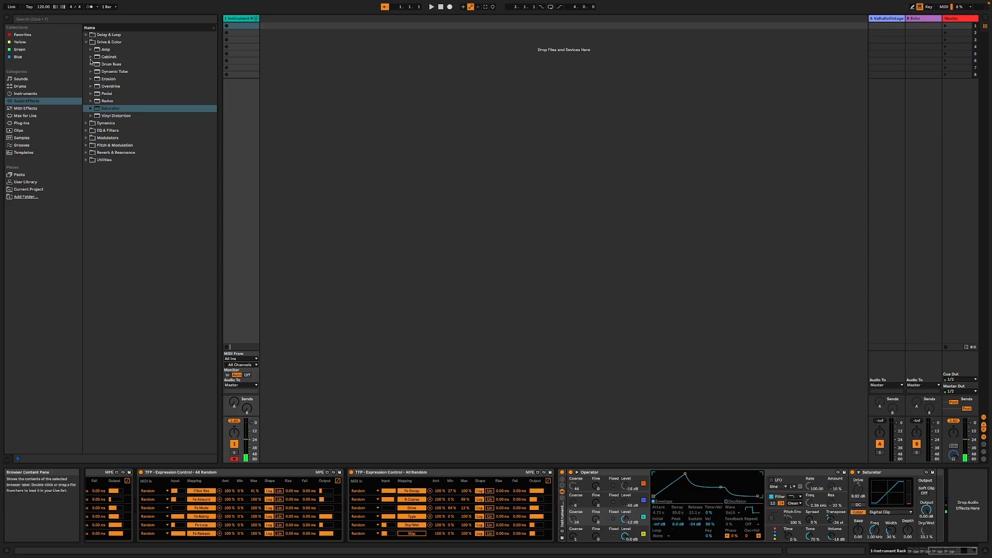
# Step: Add a Limiter from the Dynamics effects after the Saturator and raise its gain to about 10.7 dB
pyautogui.click(88, 123)
pyautogui.moveTo(106, 79); pyautogui.dragTo(949, 490)
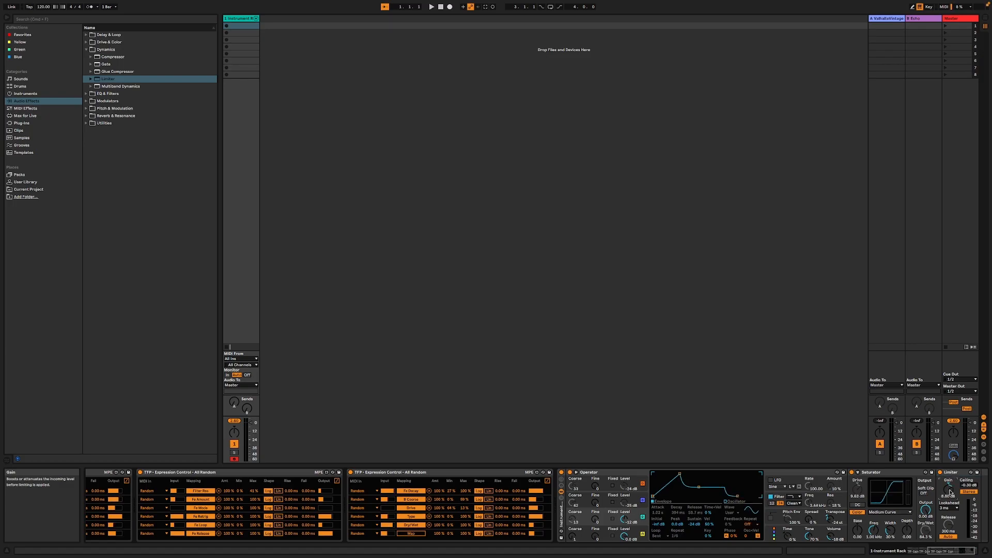
pyautogui.moveTo(950, 492); pyautogui.dragTo(950, 490)
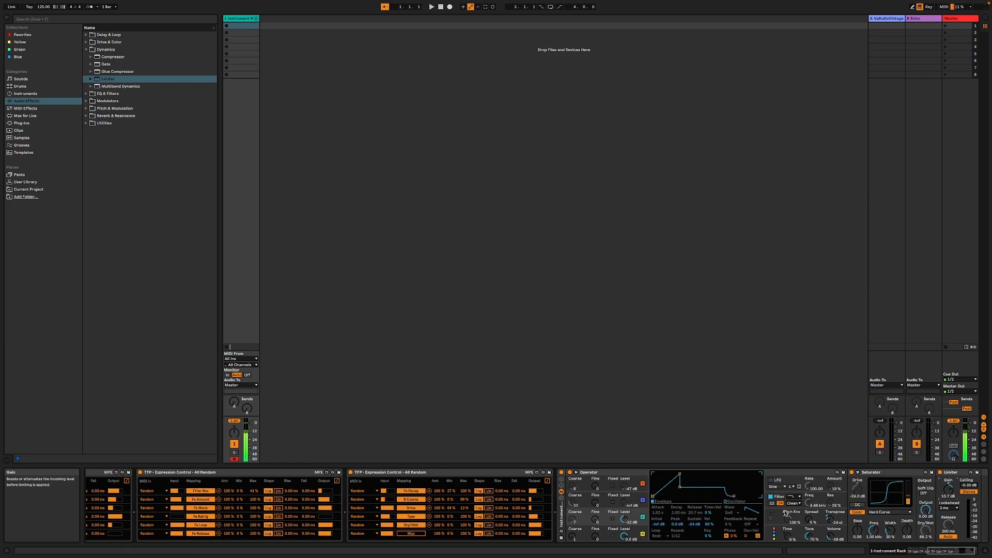
# Step: Lengthen the attack of Operator oscillator A's volume envelope slightly
pyautogui.click(628, 530)
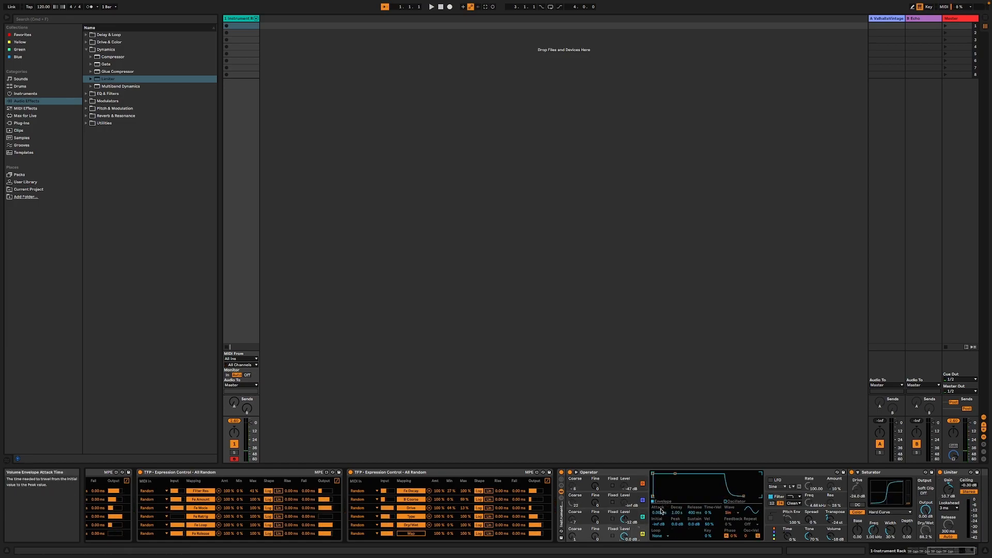
pyautogui.moveTo(662, 513); pyautogui.dragTo(662, 511)
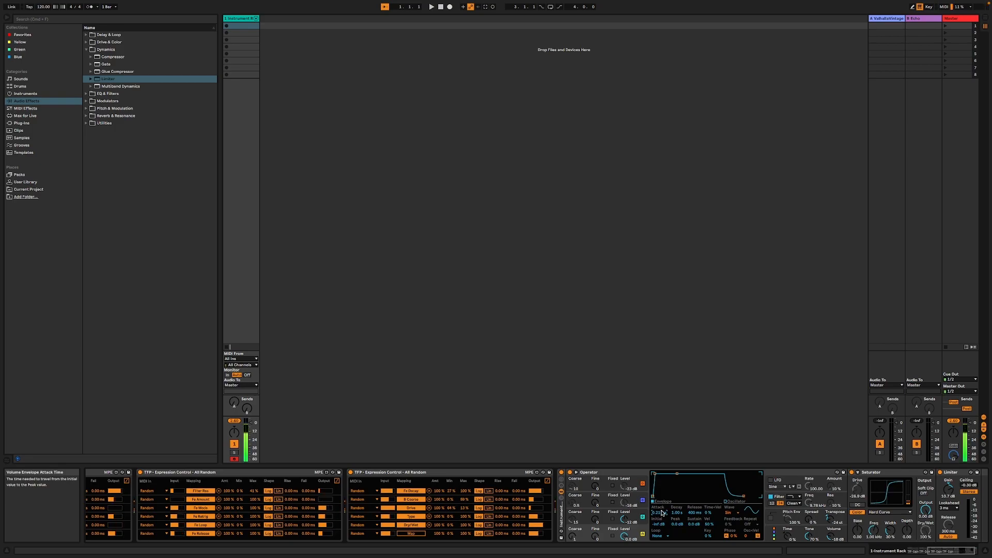
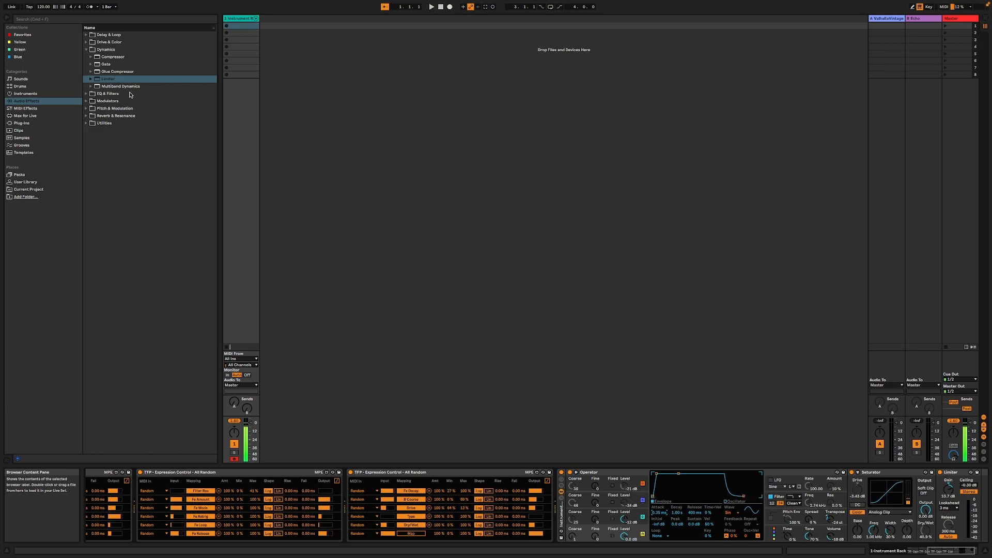
# Step: Add a Reverb from the Reverb & Resonance effects after the Limiter
pyautogui.click(92, 115)
pyautogui.click(86, 116)
pyautogui.moveTo(108, 108)
pyautogui.mouseDown()
pyautogui.moveTo(919, 437)
pyautogui.moveTo(964, 471)
pyautogui.moveTo(955, 497)
pyautogui.moveTo(936, 488)
pyautogui.mouseUp()
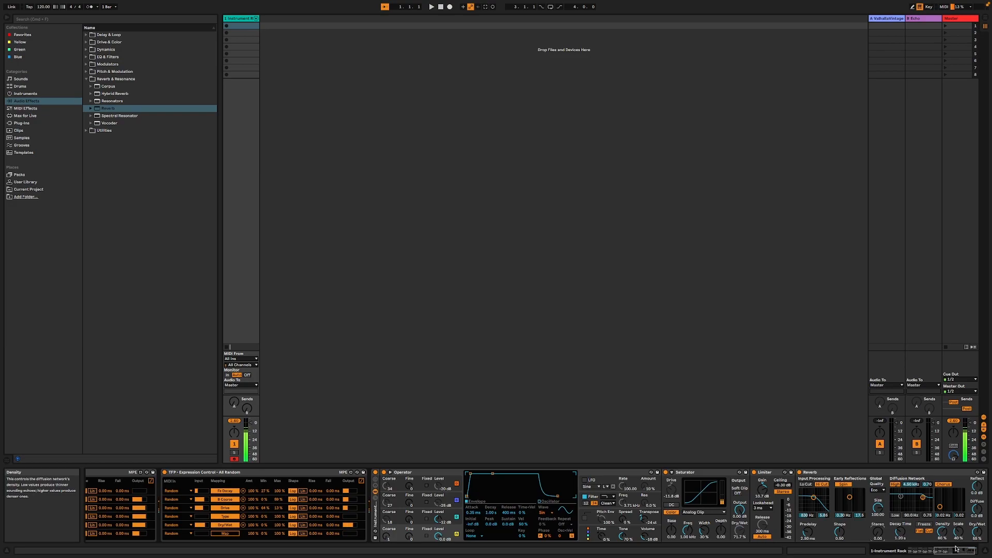
# Step: Map the fourth device's last slot to the Reverb's Dry/Wet and limit its maximum to 17%
pyautogui.moveTo(956, 547); pyautogui.dragTo(942, 551)
pyautogui.click(375, 533)
pyautogui.click(929, 532)
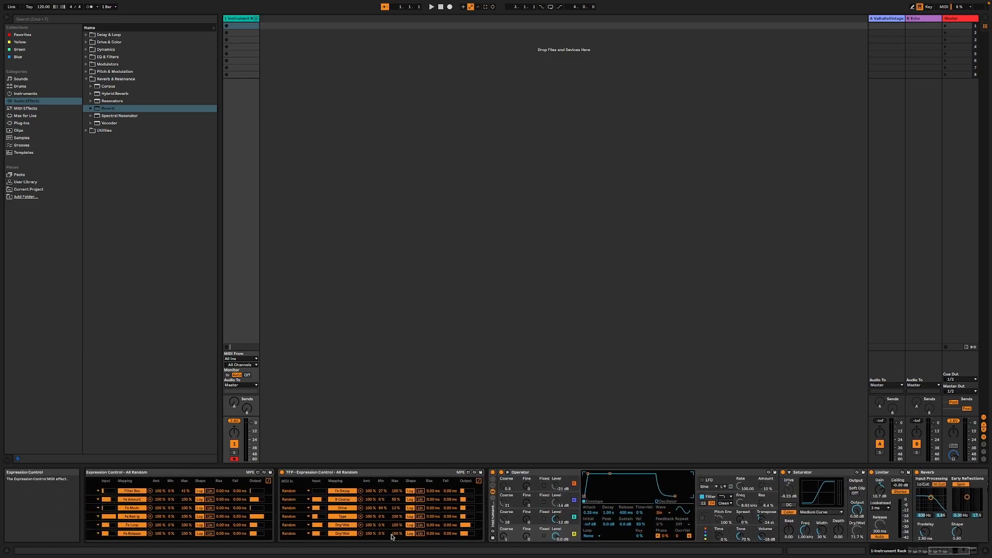
pyautogui.moveTo(393, 534); pyautogui.dragTo(393, 536)
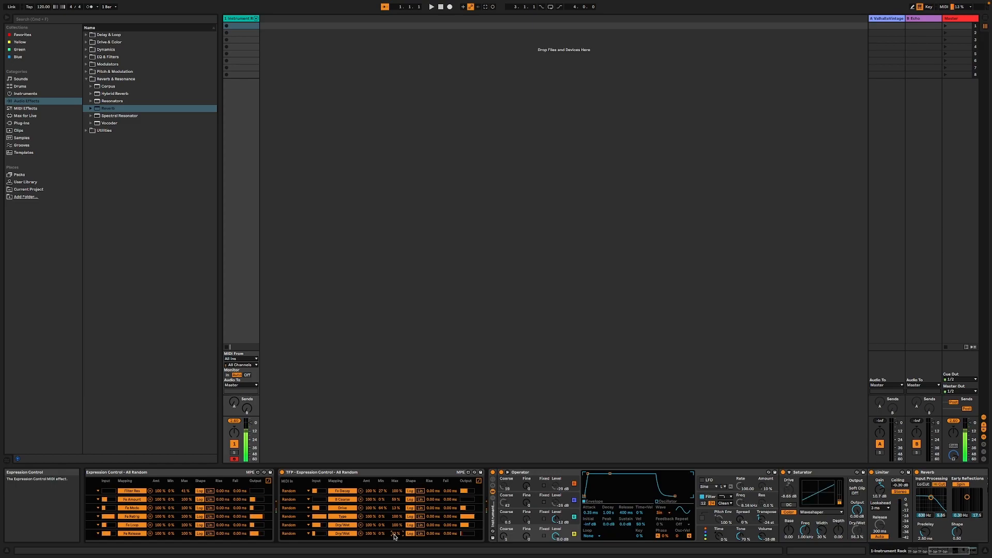
pyautogui.moveTo(395, 535); pyautogui.dragTo(394, 537)
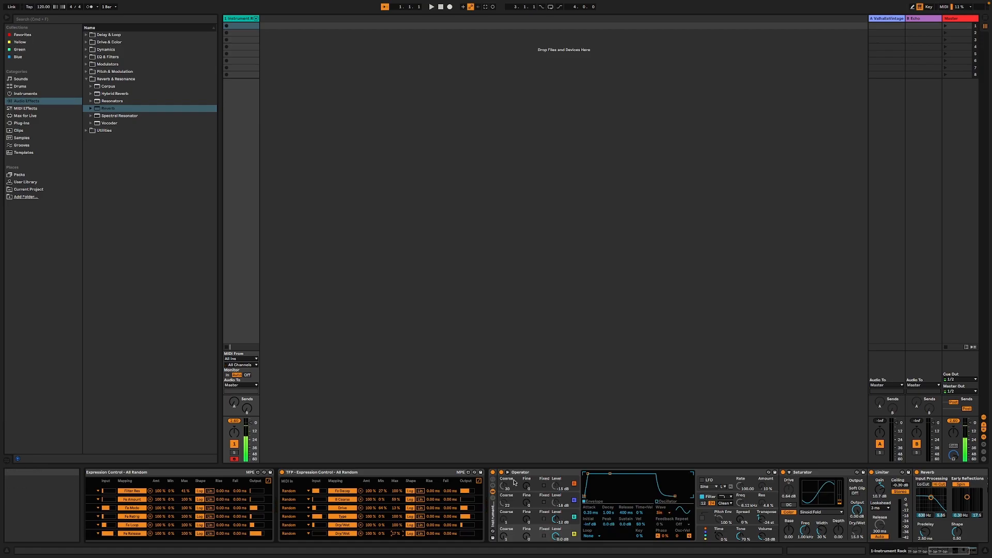
# Step: Group all four Expression Control devices into a MIDI Effect Rack
pyautogui.click(438, 475)
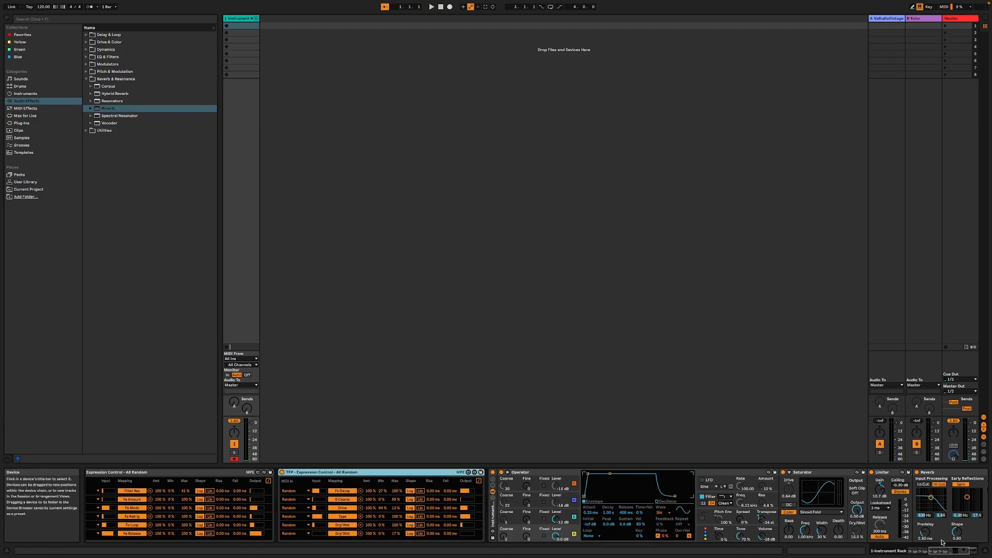
pyautogui.click(904, 553)
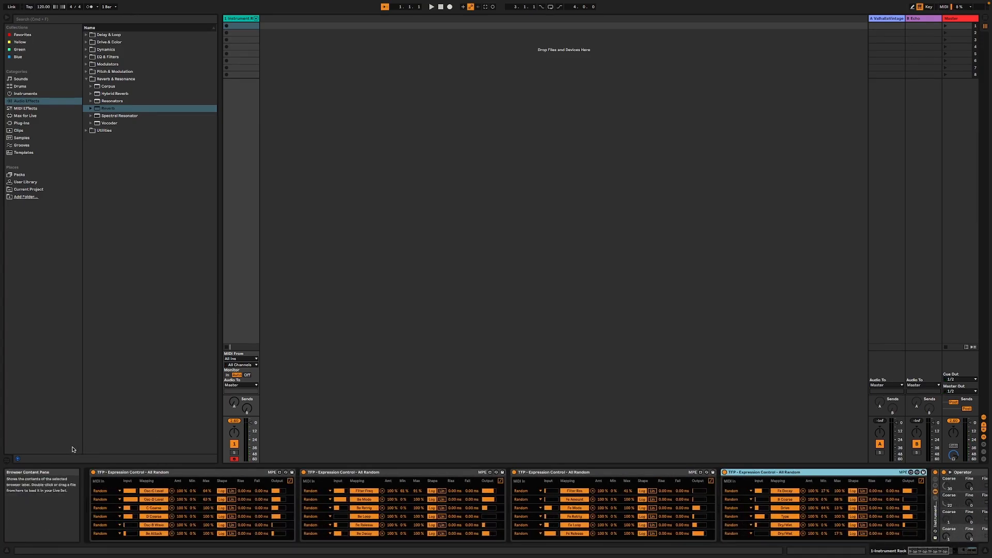
pyautogui.keyDown('shift'); pyautogui.click(129, 474); pyautogui.keyUp('shift')
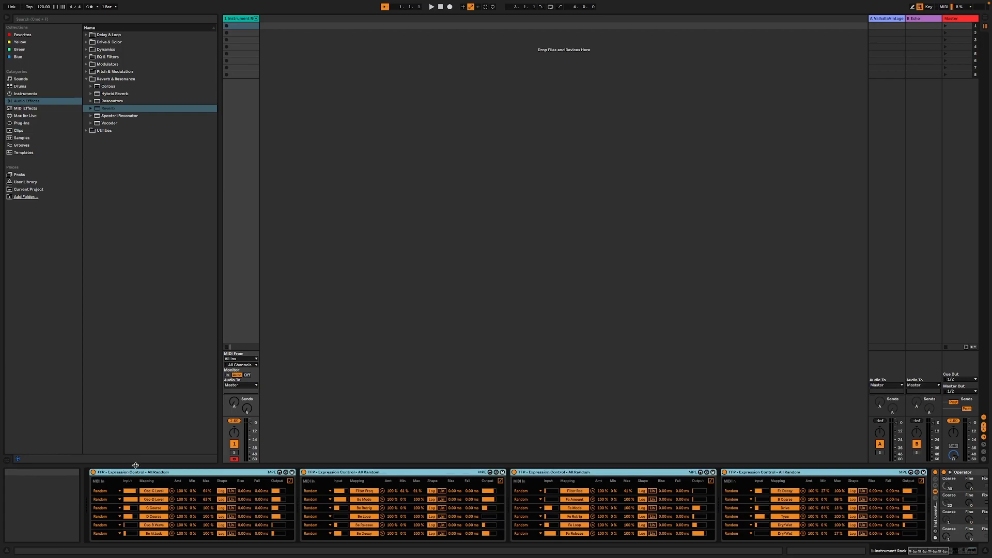
pyautogui.press('super+g')
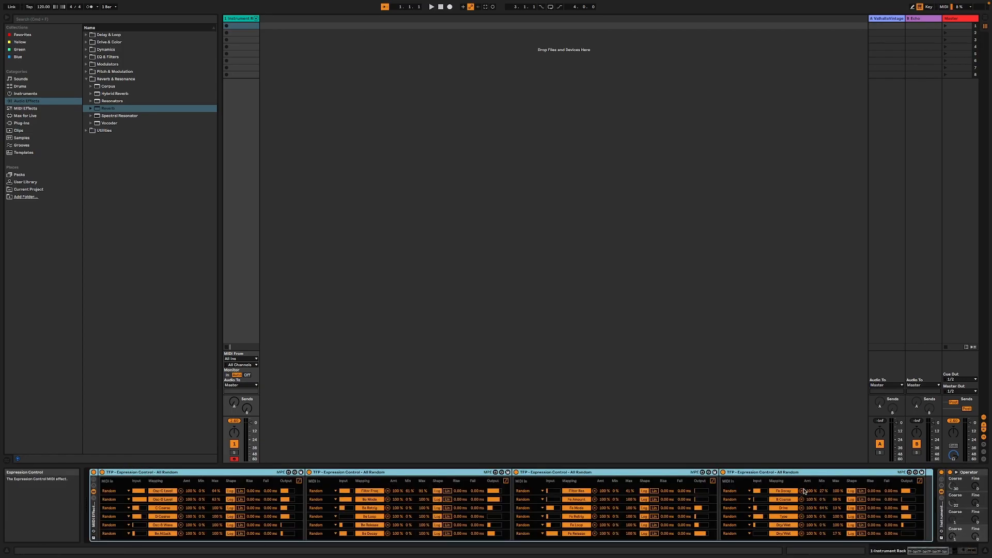
# Step: Show the MIDI Effect Rack's macro controls and rename the rack "Preset Gen"
pyautogui.click(930, 553)
pyautogui.moveTo(930, 552); pyautogui.dragTo(963, 551)
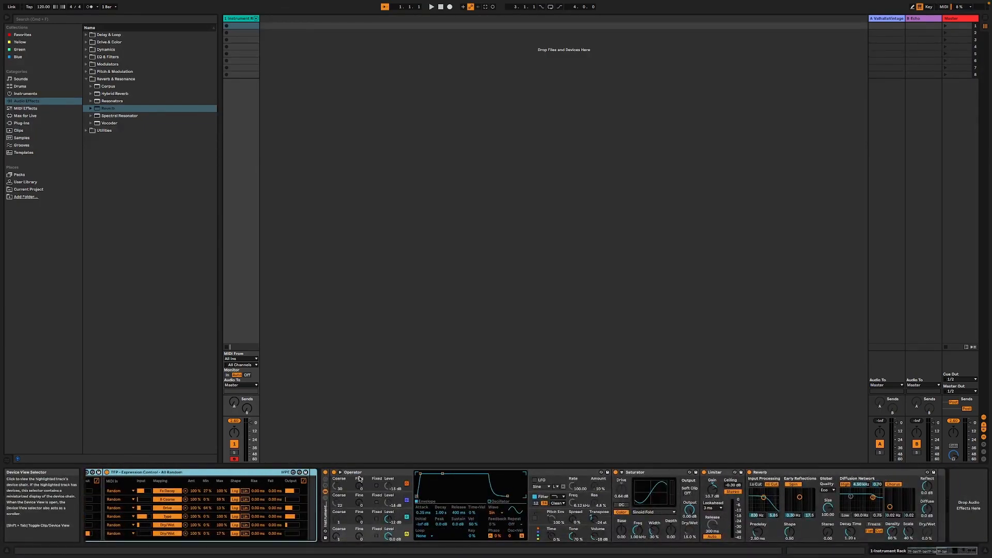
pyautogui.click(327, 514)
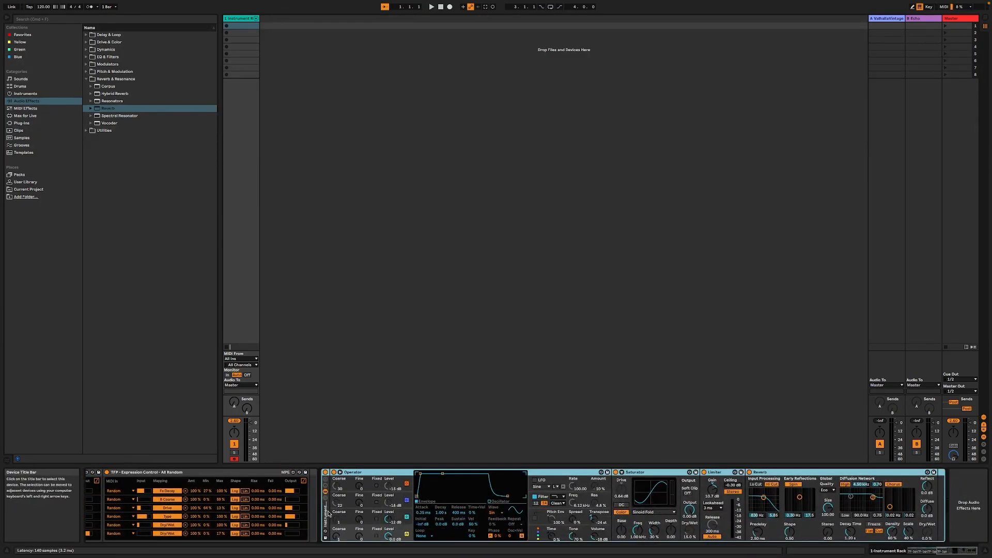
pyautogui.scroll(10, 641, 509)
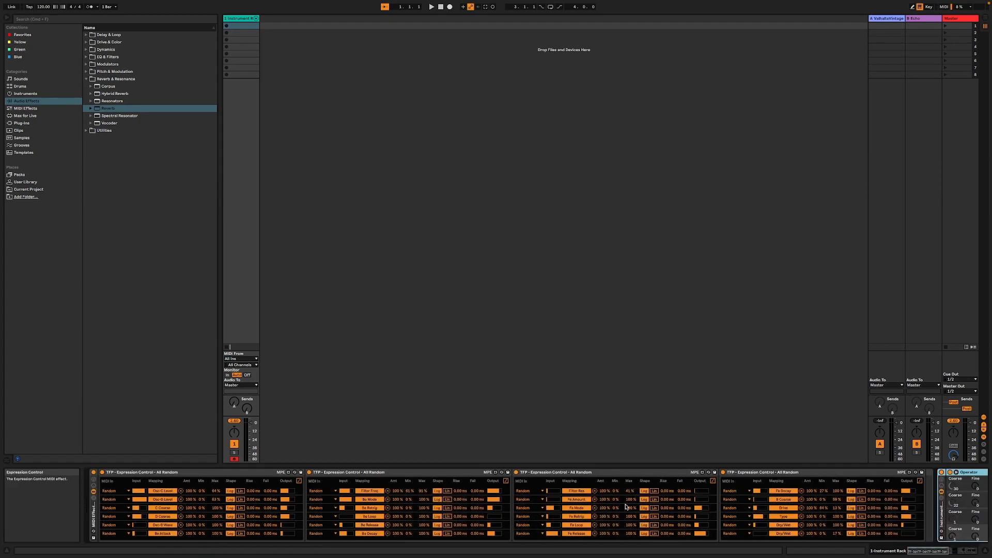
pyautogui.click(93, 480)
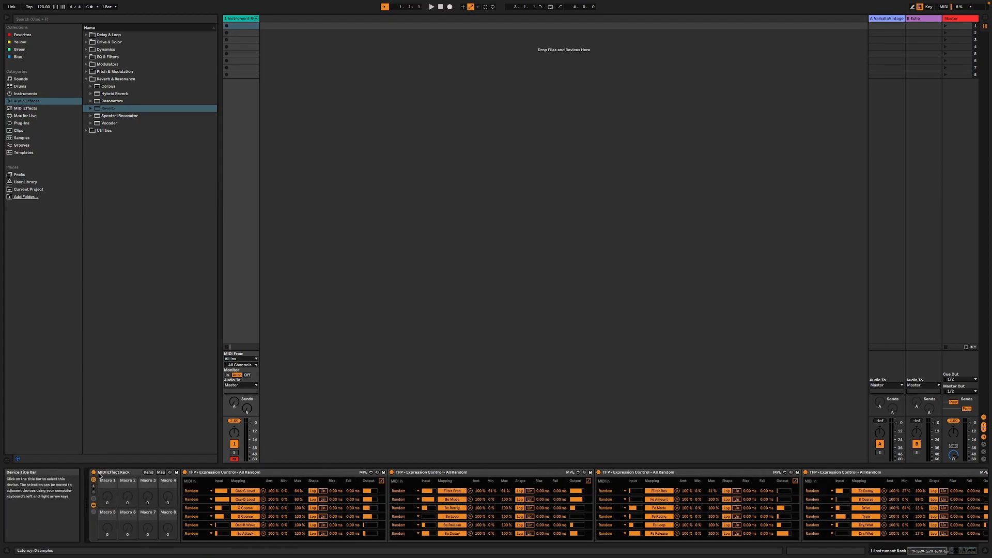
pyautogui.click(100, 475)
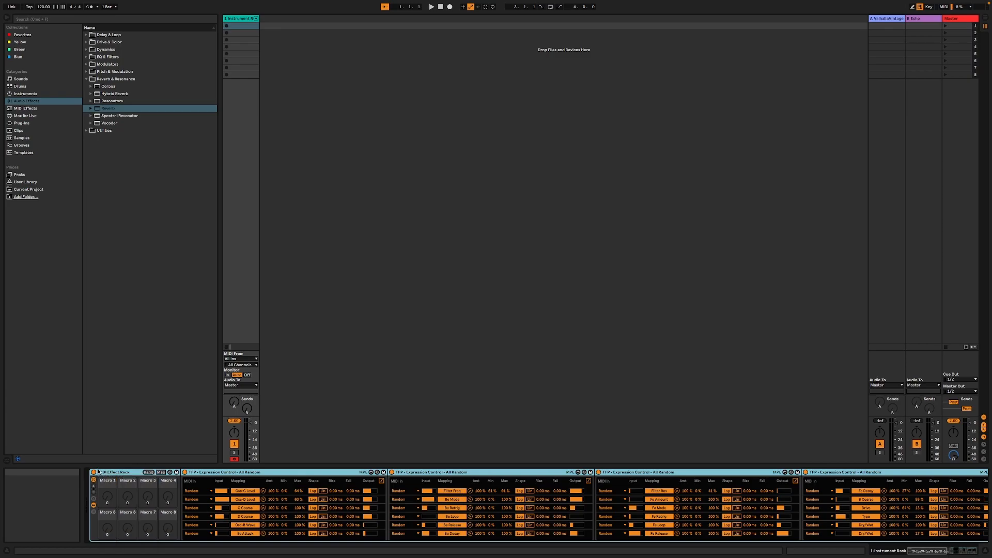
pyautogui.rightClick(100, 472)
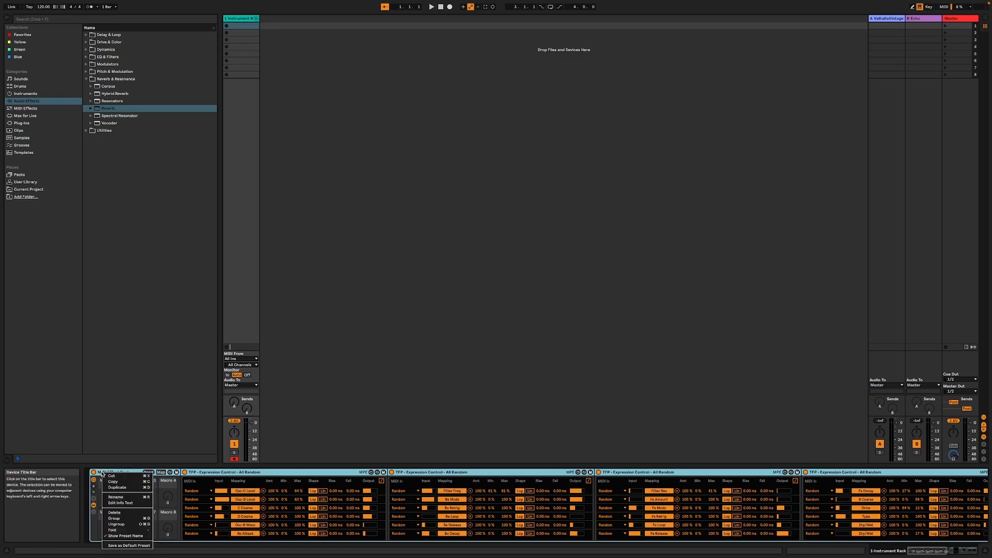
pyautogui.click(130, 498)
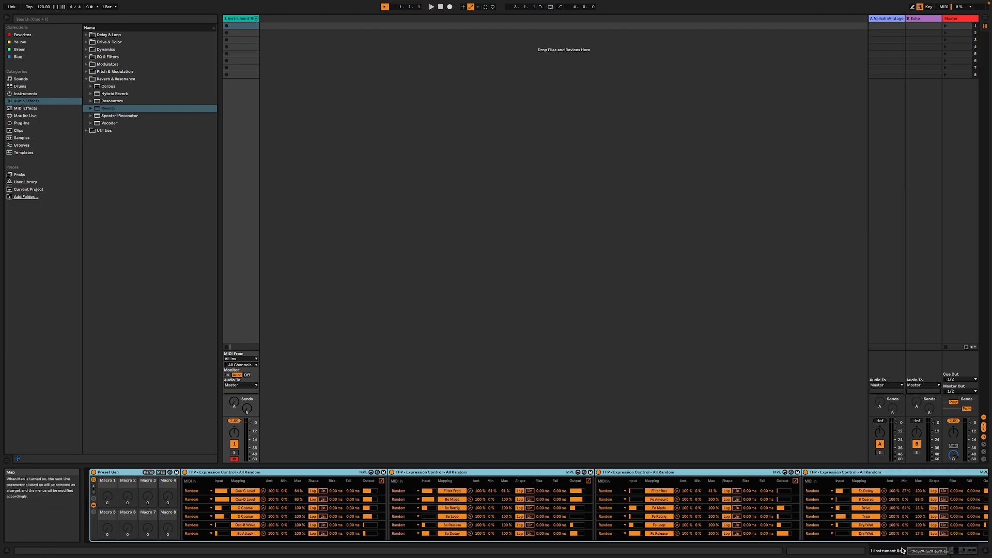
# Step: Group the Preset Gen rack and the Operator's Instrument Rack together into one enclosing Instrument Rack
pyautogui.click(959, 554)
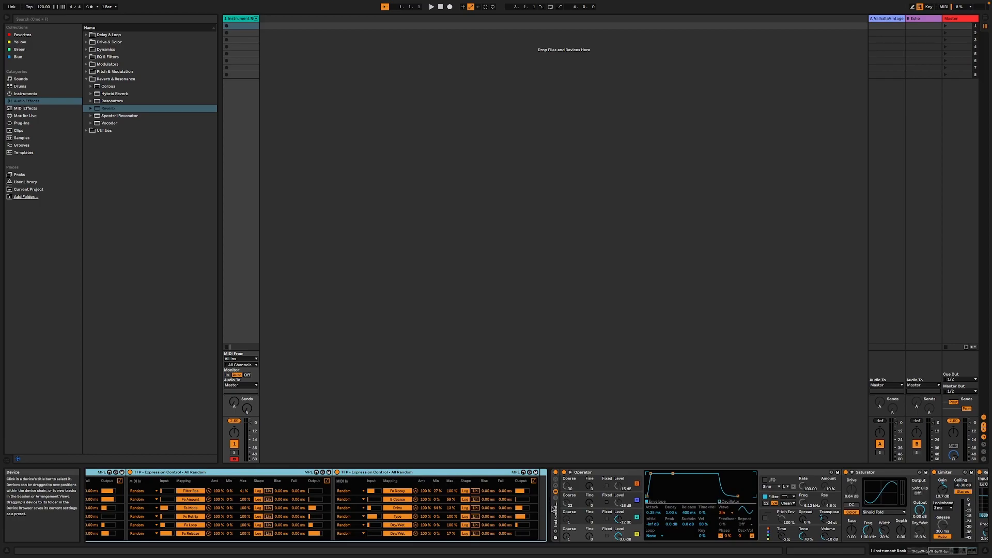
pyautogui.click(556, 509)
pyautogui.press('super+g')
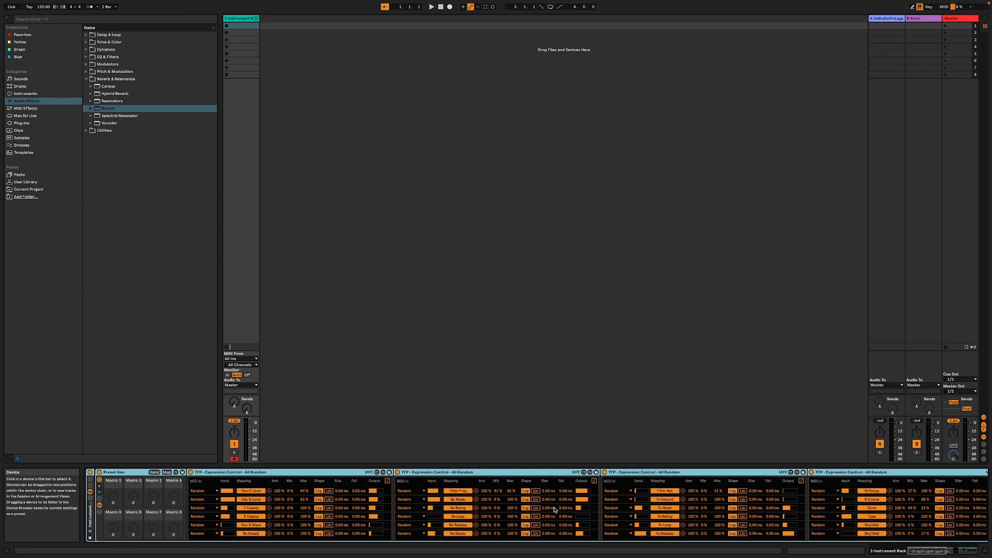
# Step: Show the enclosing Instrument Rack's macro controls and rename the rack "TFP - Bass Preset Maker"
pyautogui.click(90, 481)
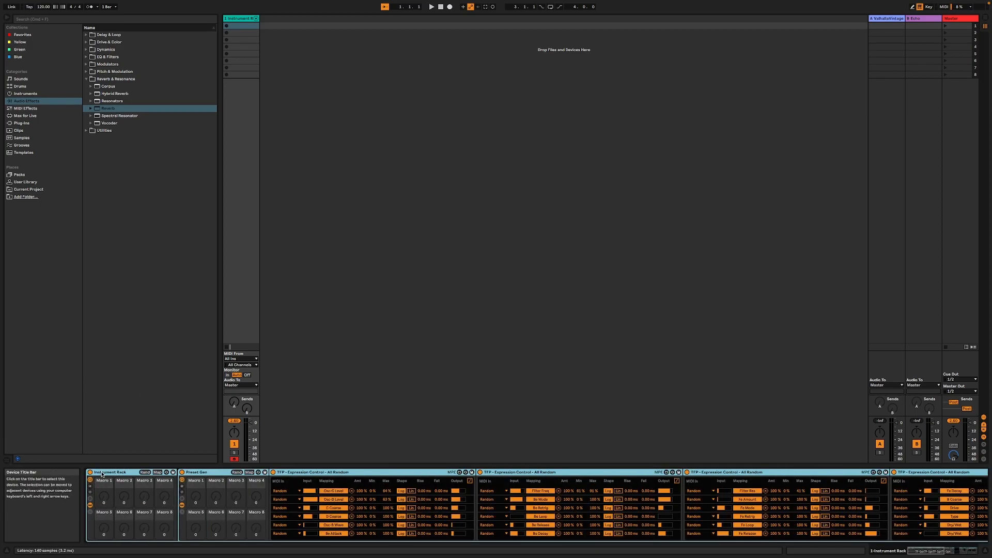
pyautogui.rightClick(102, 473)
pyautogui.click(120, 492)
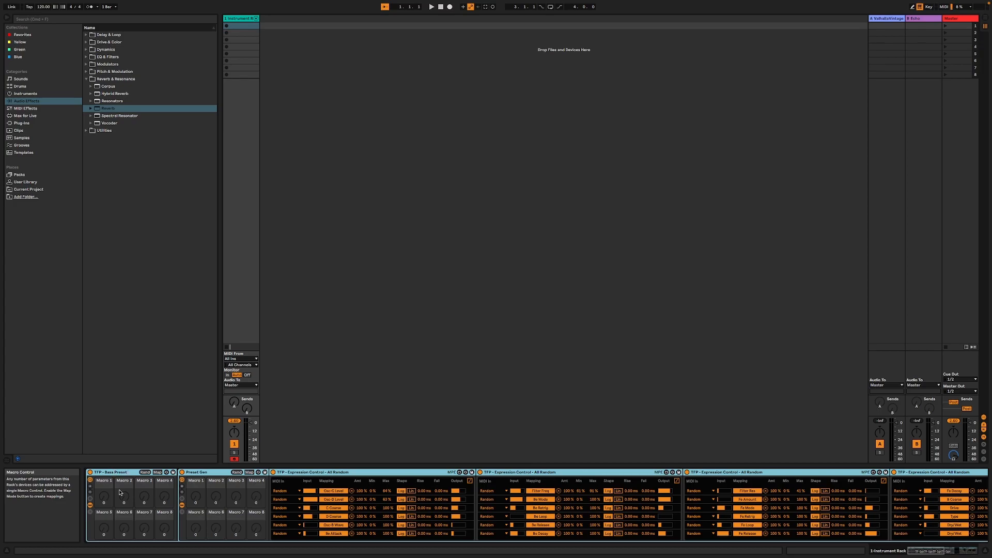
pyautogui.press('Return')
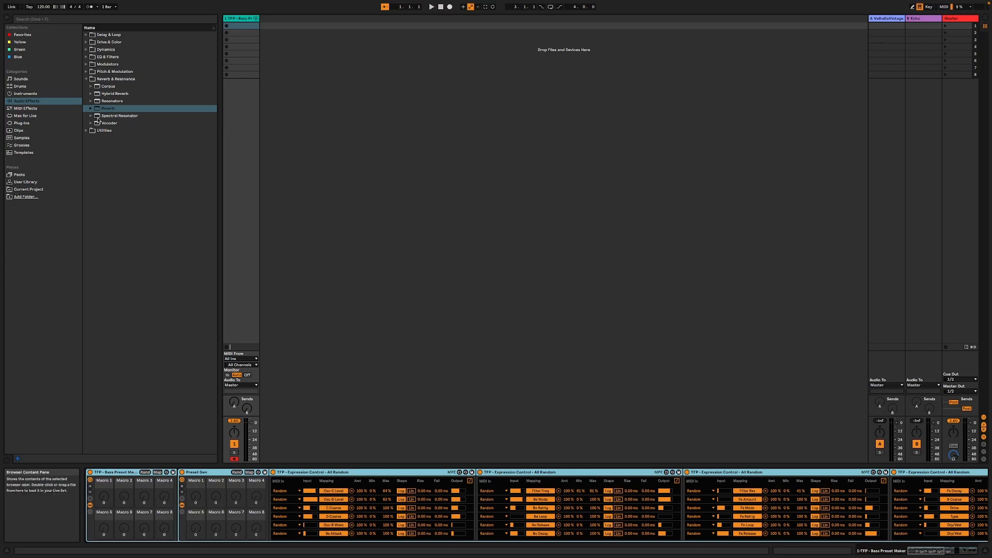
# Step: Save the TFP - Bass Preset Maker rack in the User Library's "TFP - Bass Preset Tutorial" folder under its own name
pyautogui.click(28, 116)
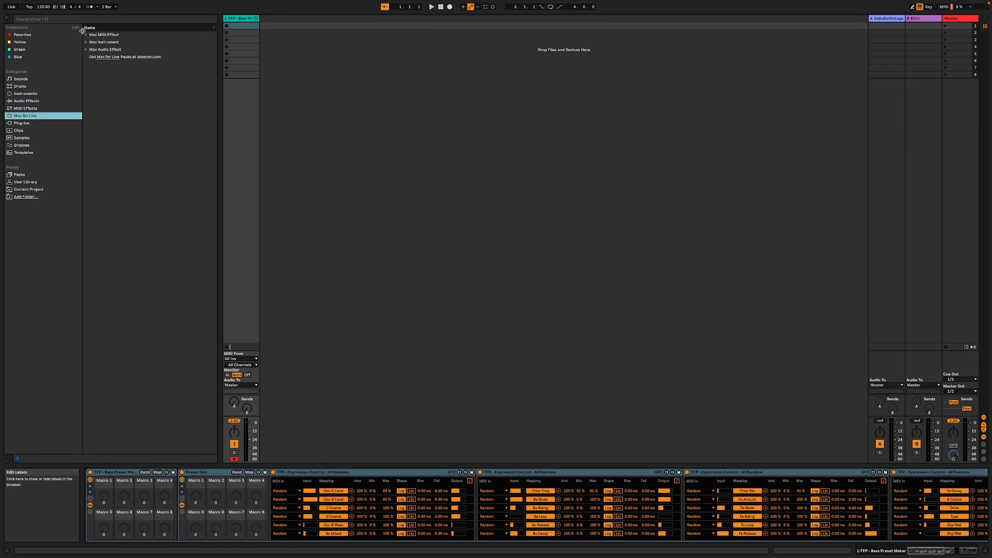
pyautogui.click(26, 182)
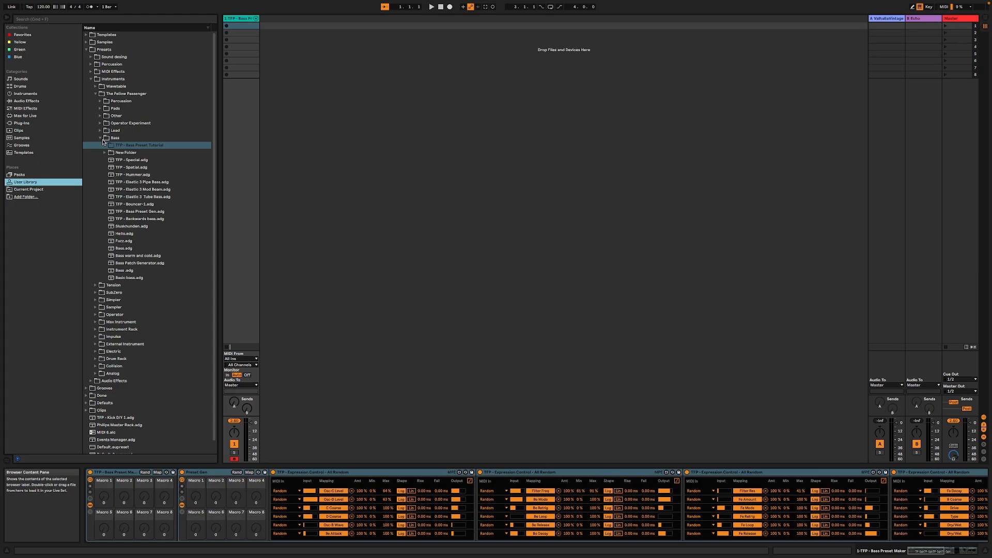
pyautogui.moveTo(122, 473); pyautogui.dragTo(130, 147)
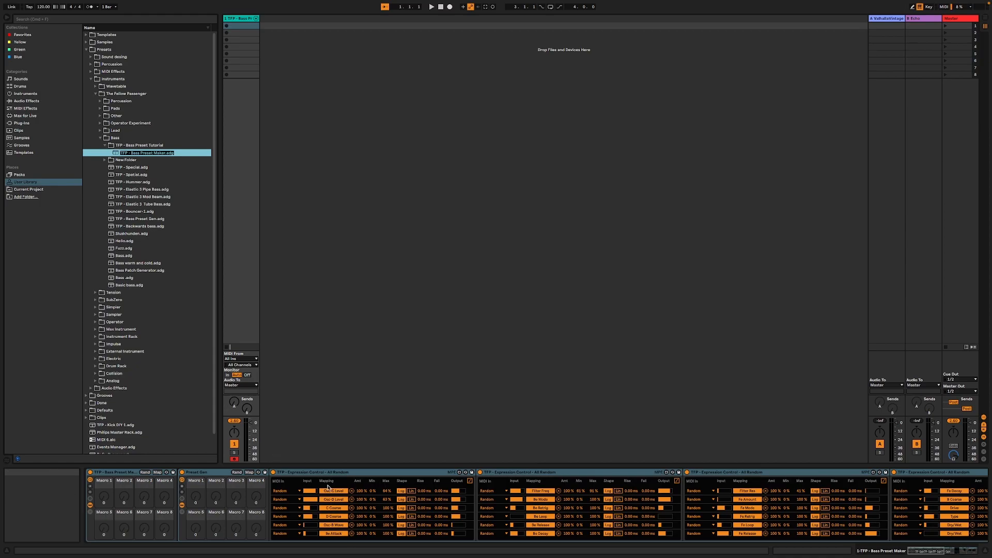
pyautogui.click(350, 472)
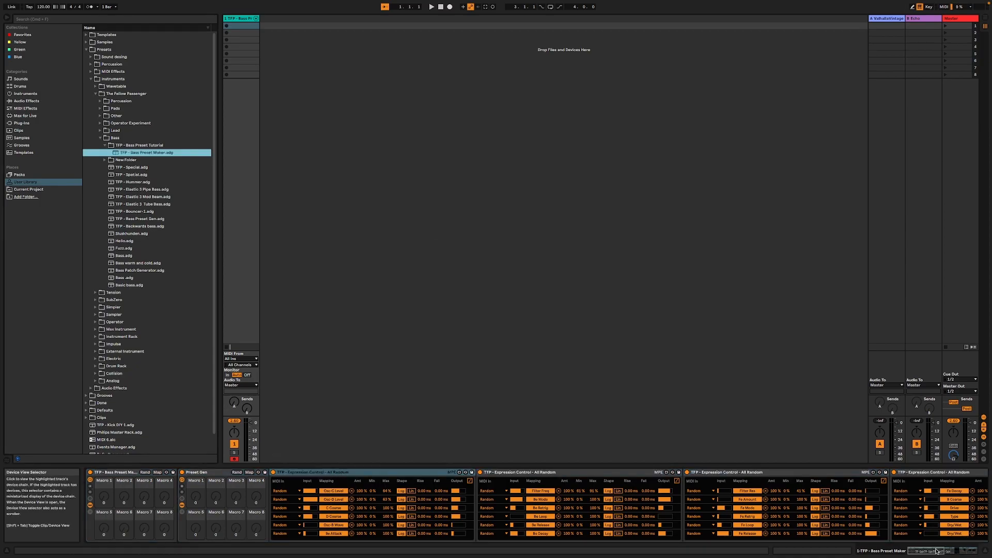
# Step: Save the Operator's inner Instrument Rack as a generated preset in the "TFP - Bass Preset Tutorial" folder, keeping its default name
pyautogui.click(962, 550)
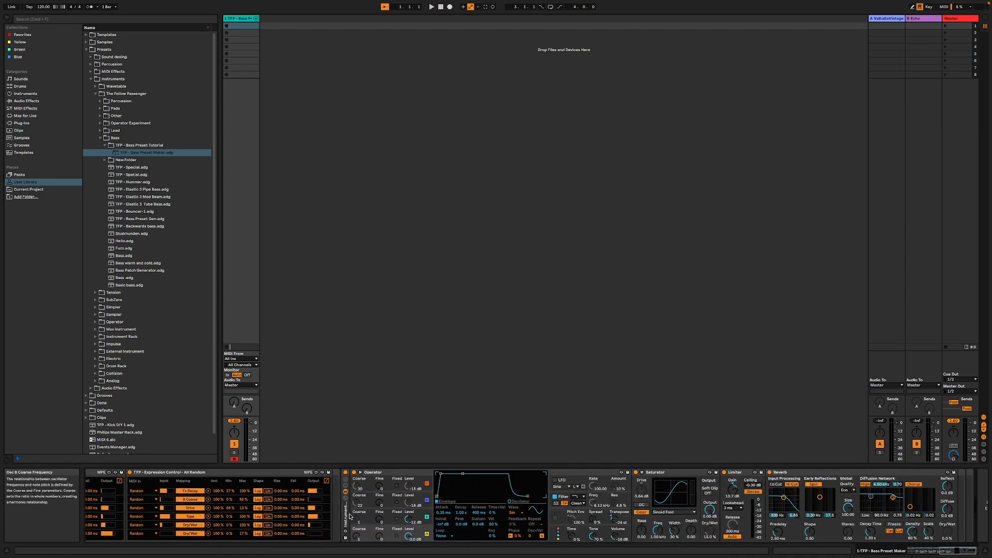
pyautogui.click(346, 513)
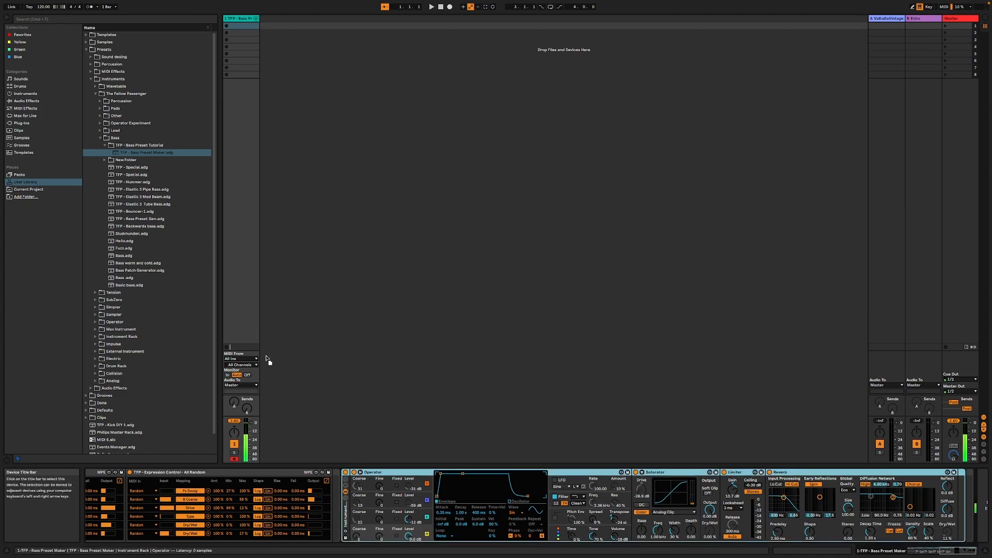
pyautogui.moveTo(246, 325); pyautogui.dragTo(127, 147)
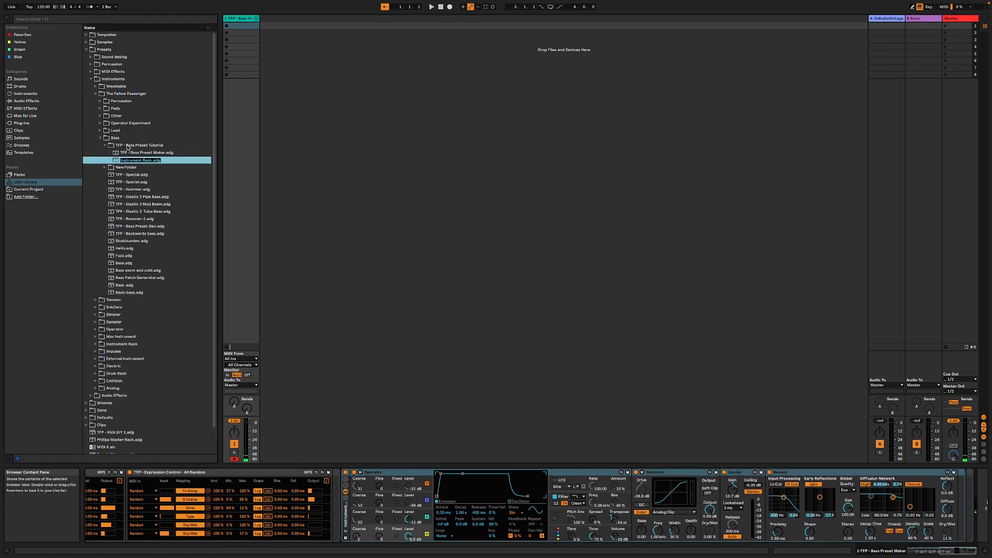
pyautogui.press('Return')
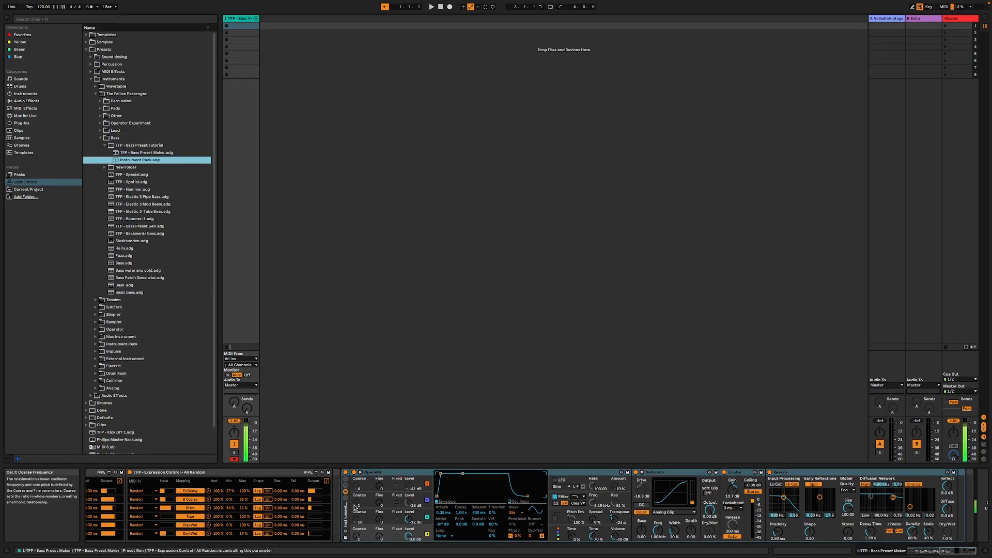
# Step: Save the next randomised sound of the Operator's rack in the tutorial folder as "f"
pyautogui.moveTo(350, 511); pyautogui.dragTo(136, 151)
pyautogui.write('f.adg')
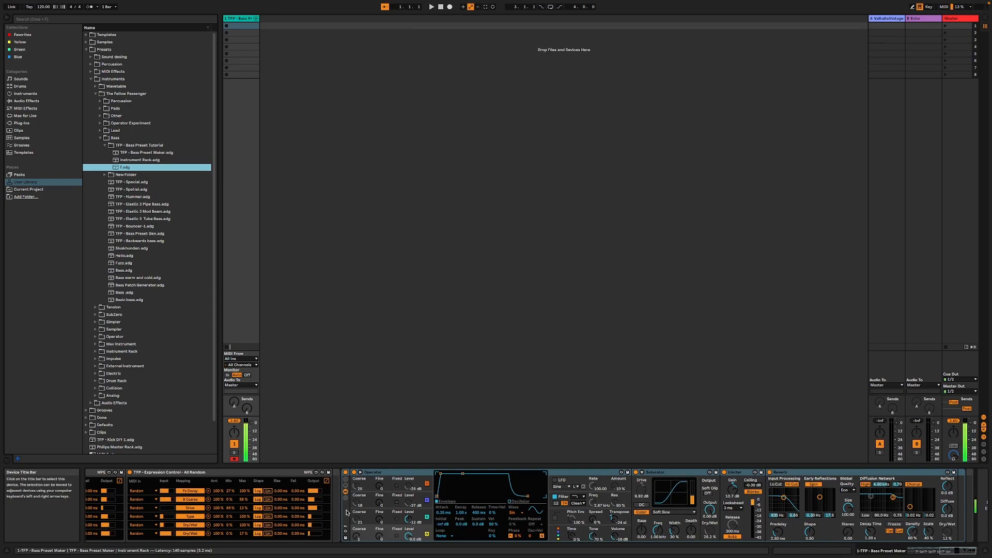
pyautogui.press('Return')
# Step: Save three more randomised versions of the Operator's rack in the tutorial folder, accepting the suggested names
pyautogui.moveTo(347, 512); pyautogui.dragTo(134, 158)
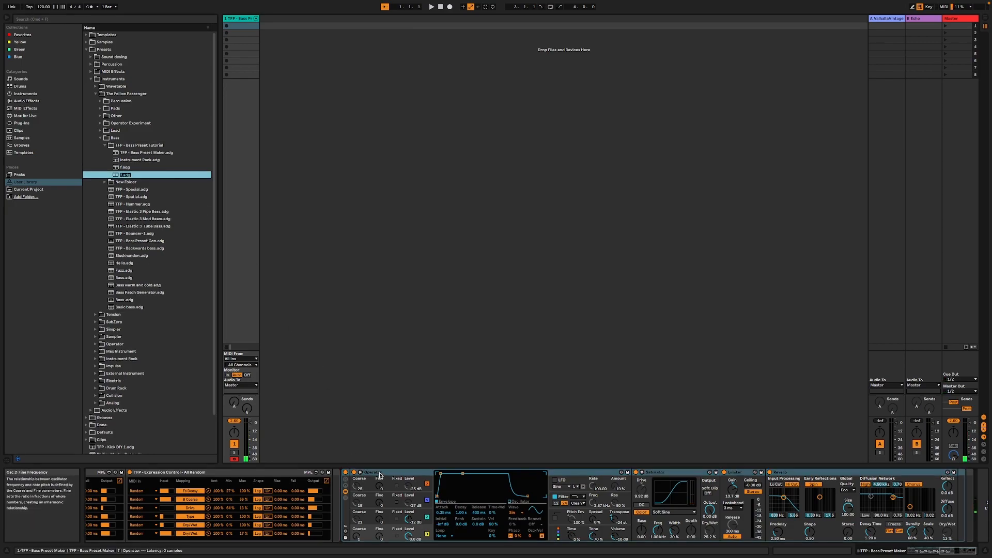
pyautogui.press('Return')
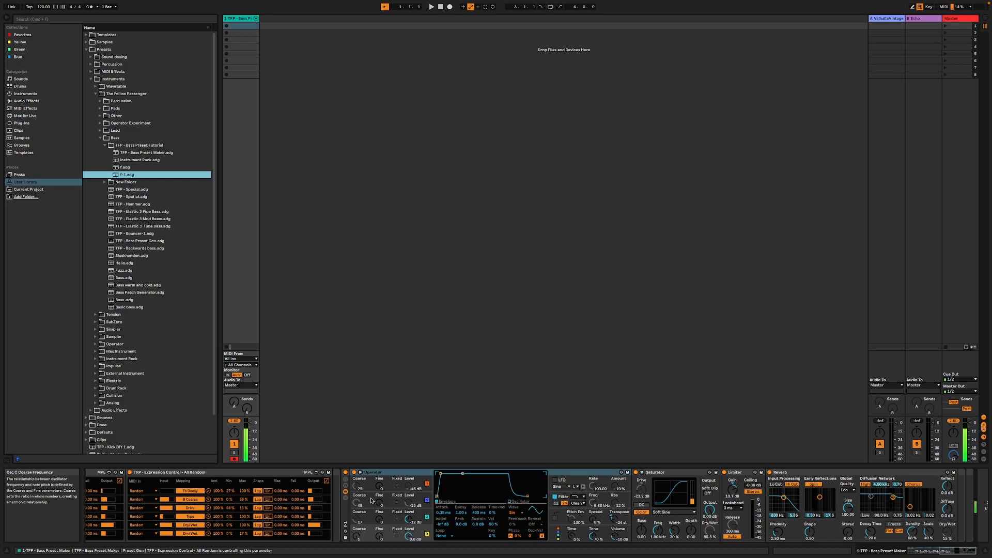
pyautogui.moveTo(346, 512); pyautogui.dragTo(145, 149)
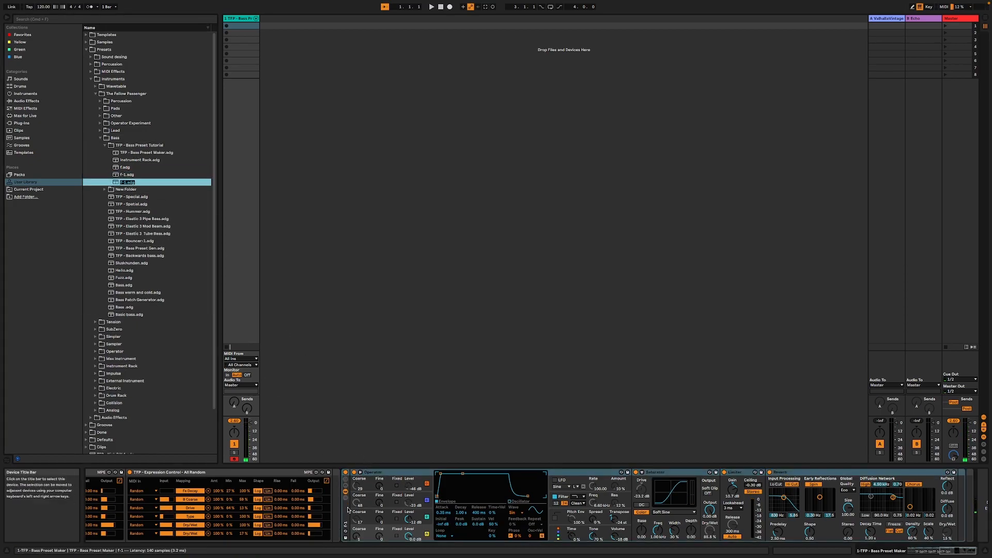
pyautogui.press('Return')
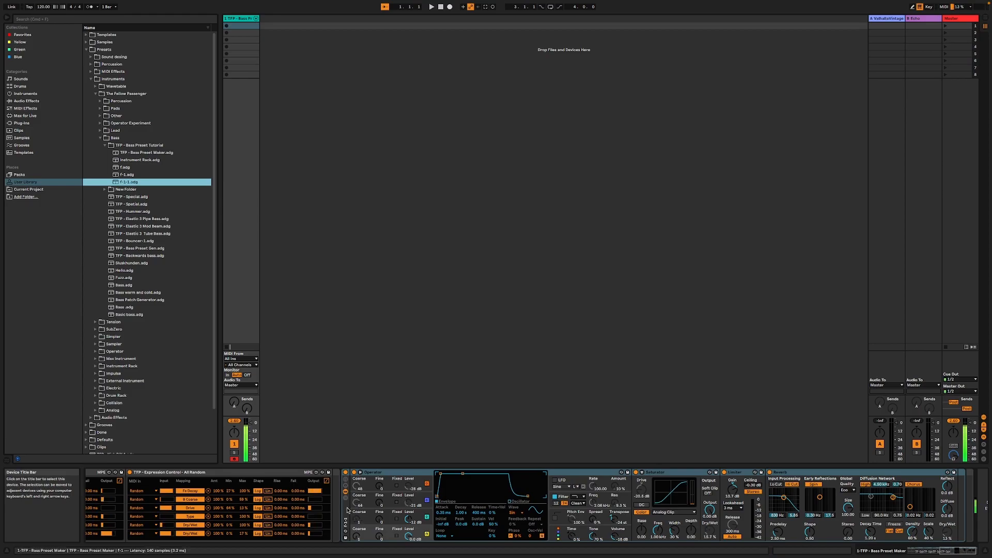
pyautogui.click(347, 511)
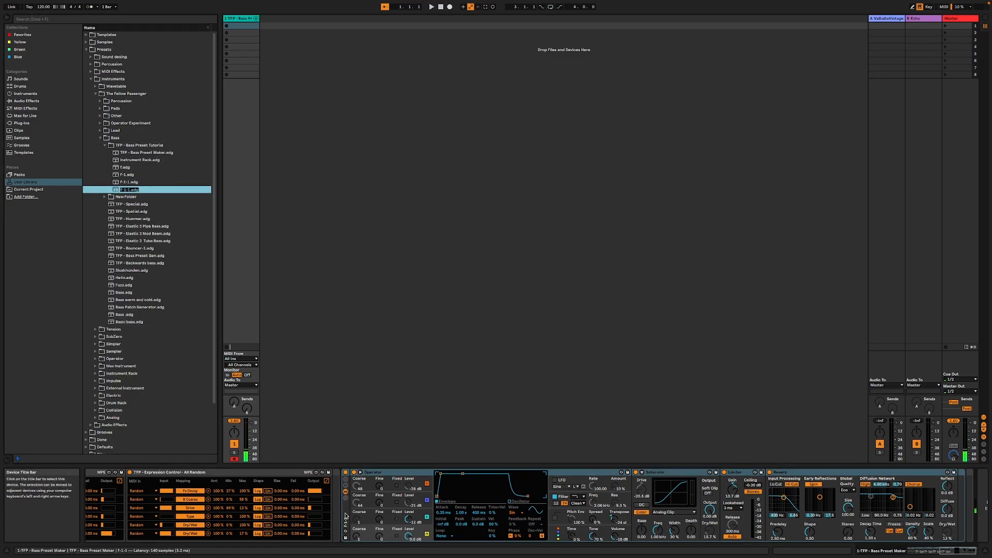
pyautogui.press('Return')
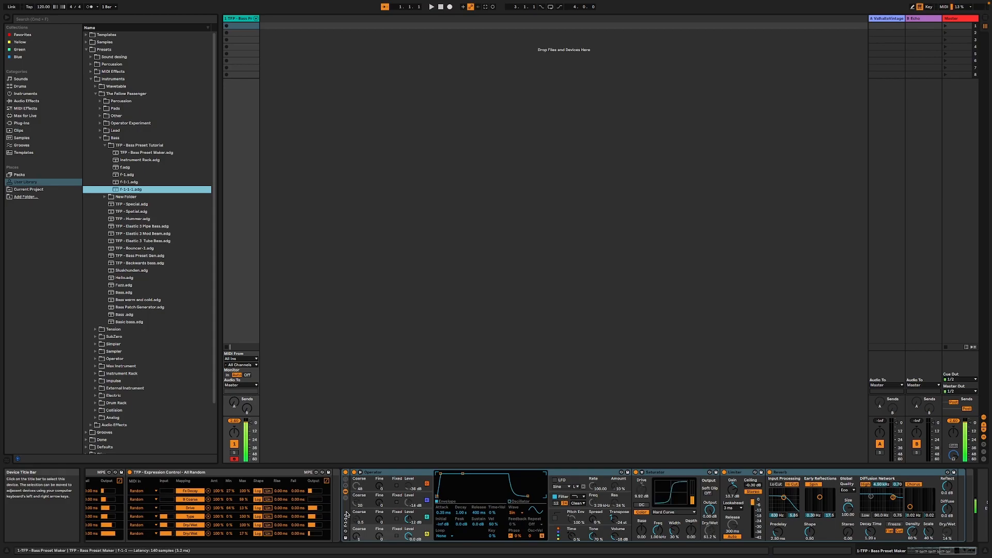
# Step: Save another randomised sound of the Operator's rack in the tutorial folder as "fff"
pyautogui.moveTo(346, 514); pyautogui.dragTo(156, 189)
pyautogui.write('fff')
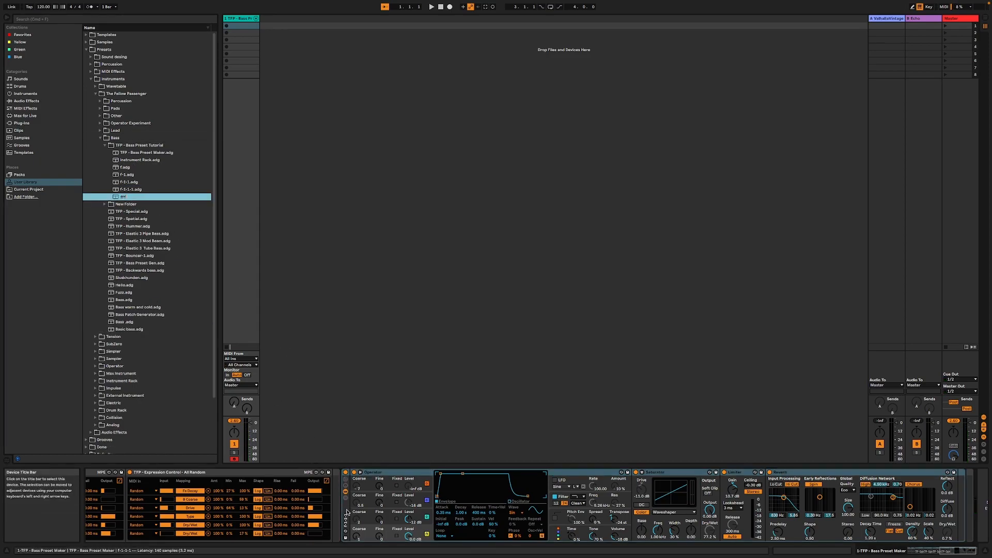
pyautogui.press('Return')
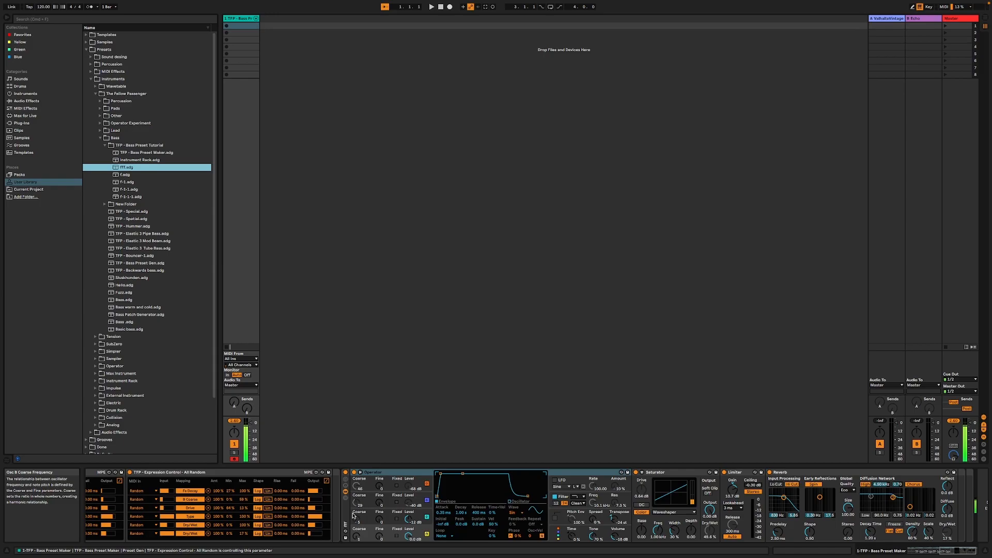
# Step: Save a further randomised sound of the Operator's rack in the tutorial folder as "ggg"
pyautogui.rightClick(127, 167)
pyautogui.click(155, 162)
pyautogui.write('g')
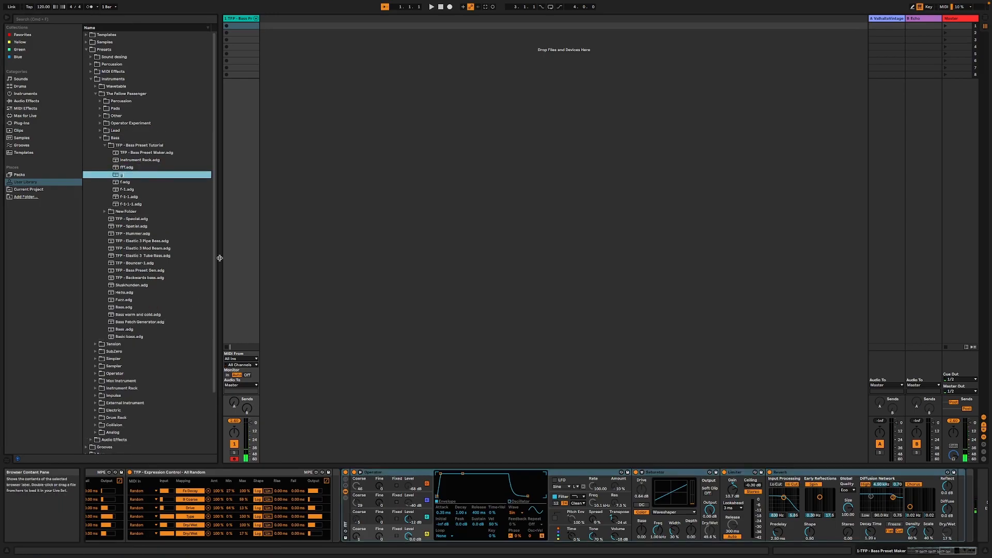
pyautogui.write('gg')
pyautogui.press('Return')
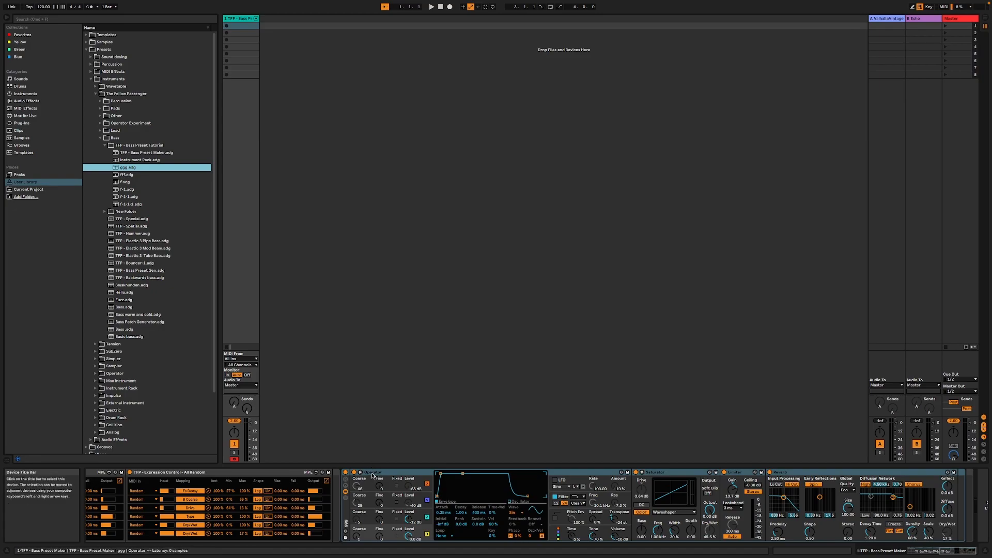
# Step: Toggle the Preset Gen rack off and on to compare fixed and randomised notes, leaving it switched off
pyautogui.click(372, 474)
pyautogui.moveTo(956, 551); pyautogui.dragTo(757, 547)
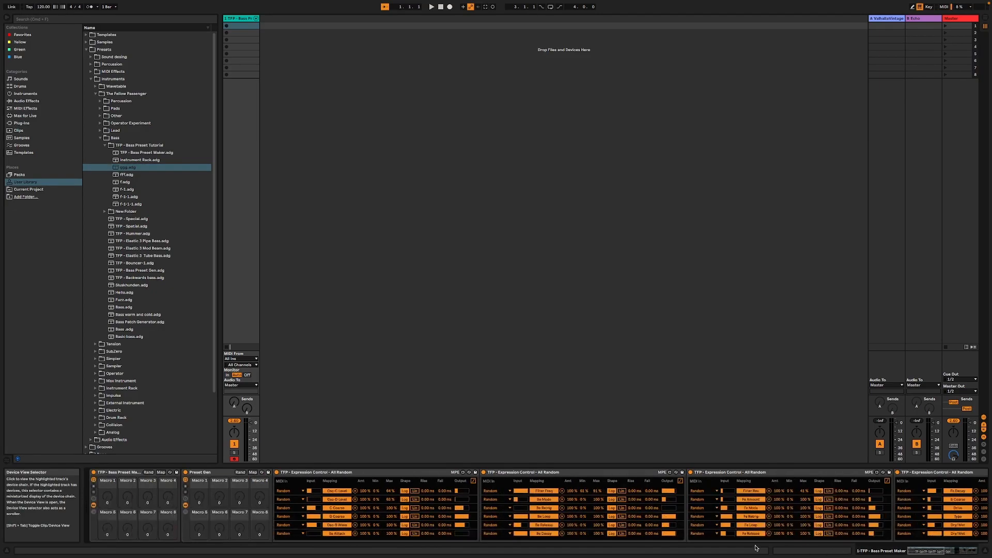
pyautogui.click(186, 473)
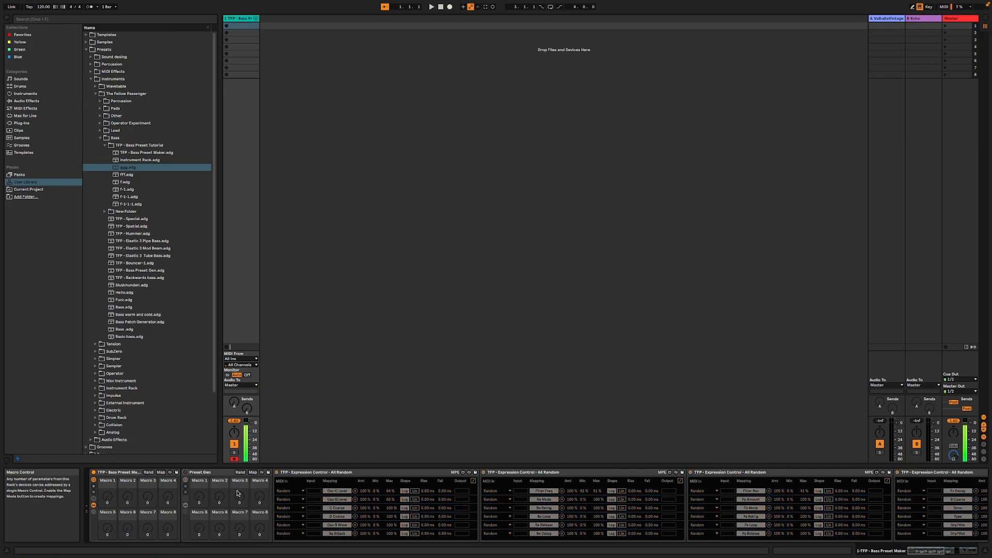
pyautogui.click(191, 474)
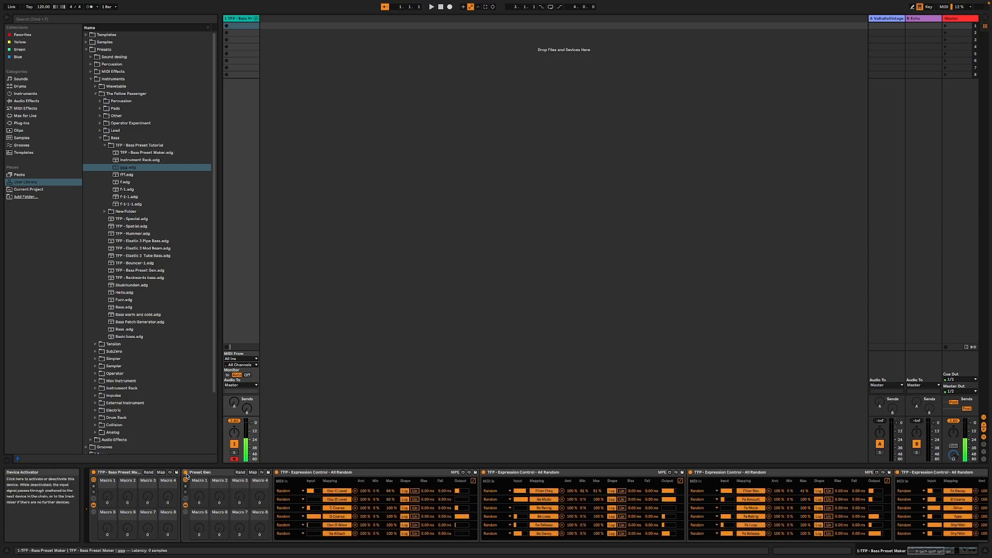
pyautogui.click(186, 473)
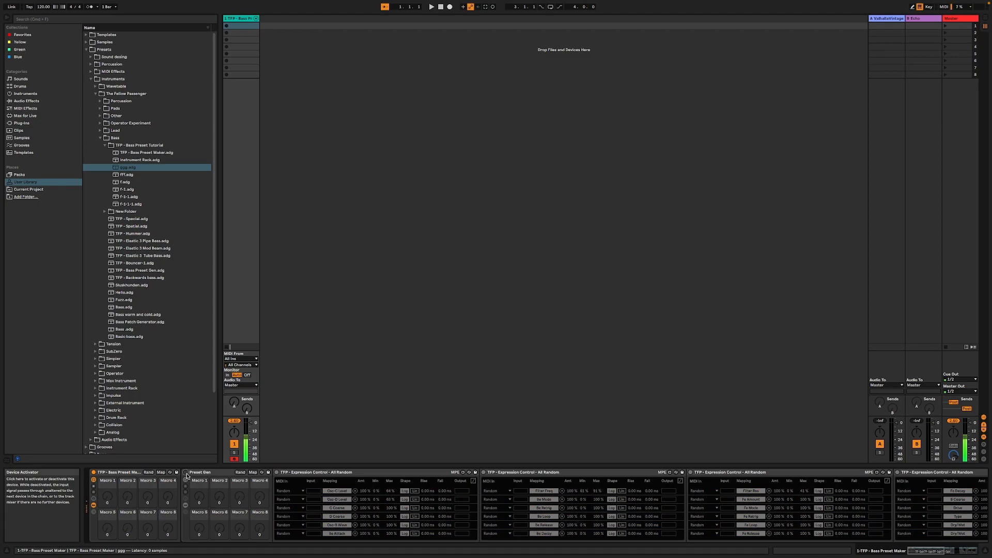
pyautogui.click(186, 474)
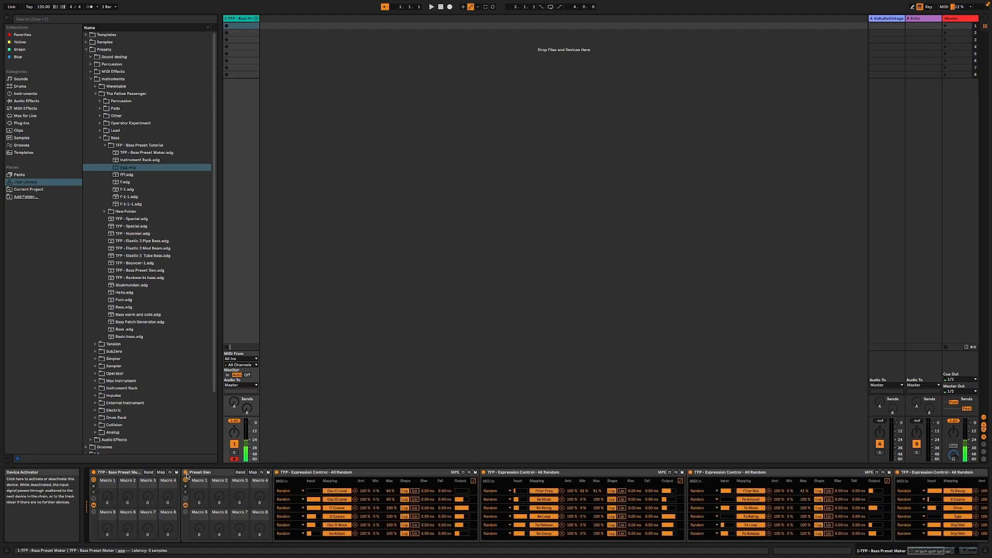
pyautogui.click(187, 473)
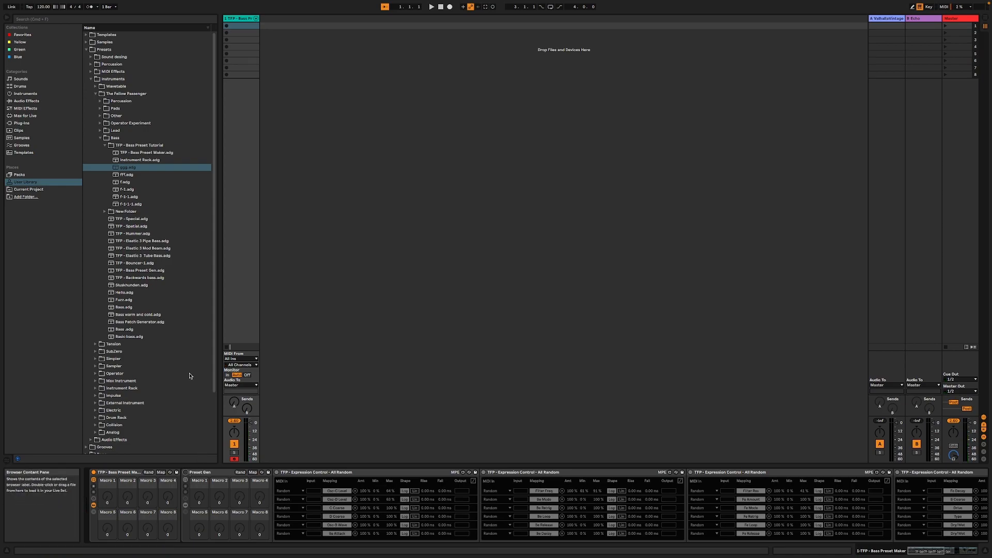
# Step: Collapse the "TFP - Bass Preset Tutorial" folder and delete the whole TFP - Bass Preset Maker rack from the track
pyautogui.click(104, 145)
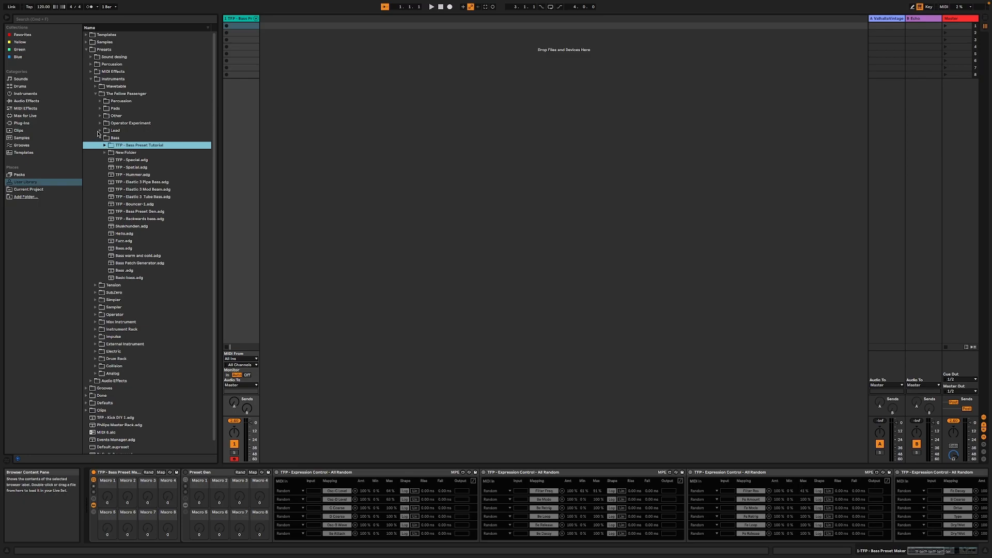
pyautogui.click(953, 550)
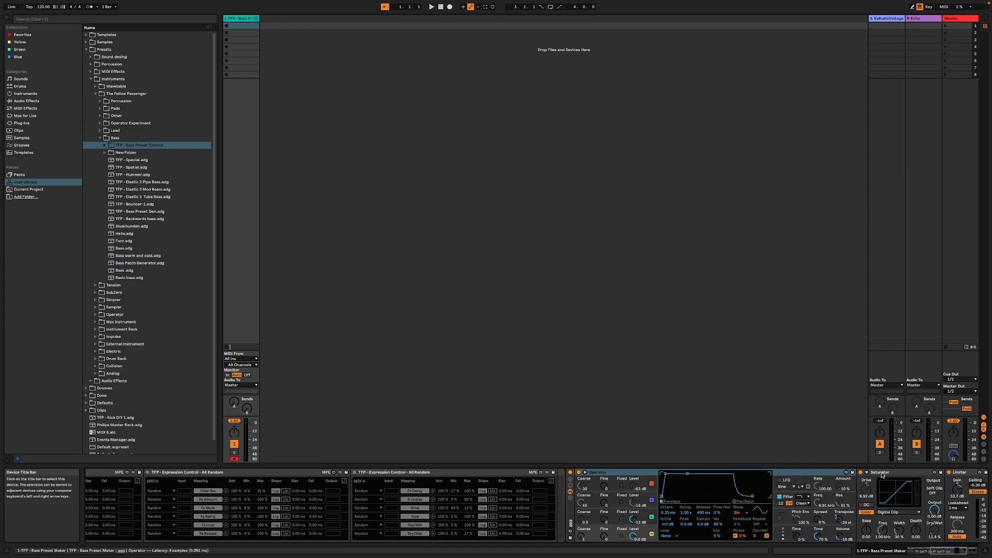
pyautogui.click(883, 473)
pyautogui.press('super+a')
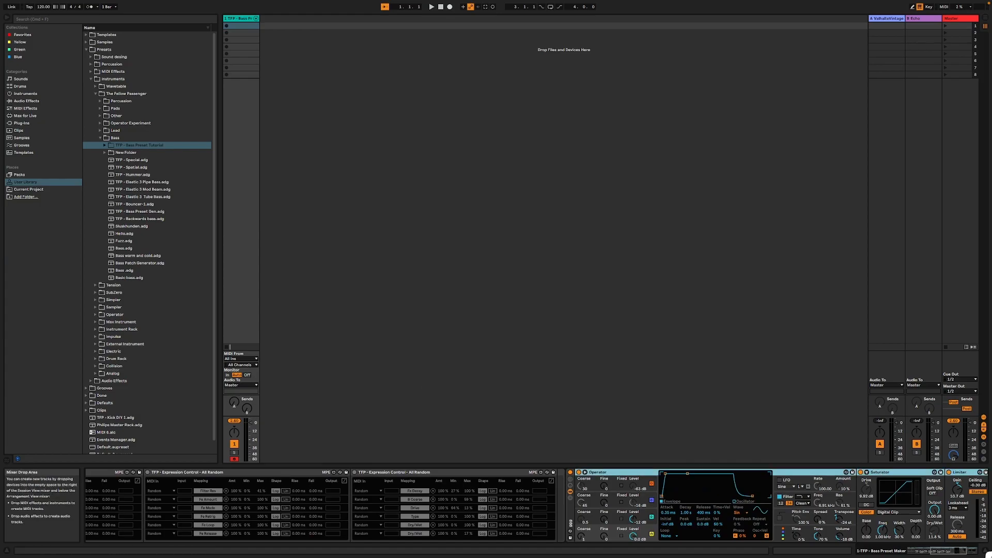
pyautogui.click(936, 551)
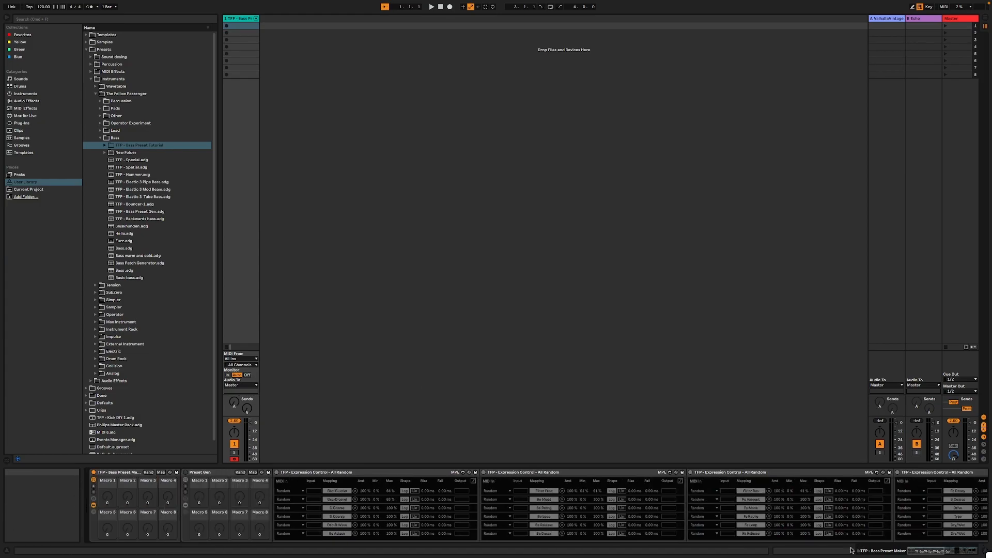
pyautogui.click(113, 473)
pyautogui.press('Delete')
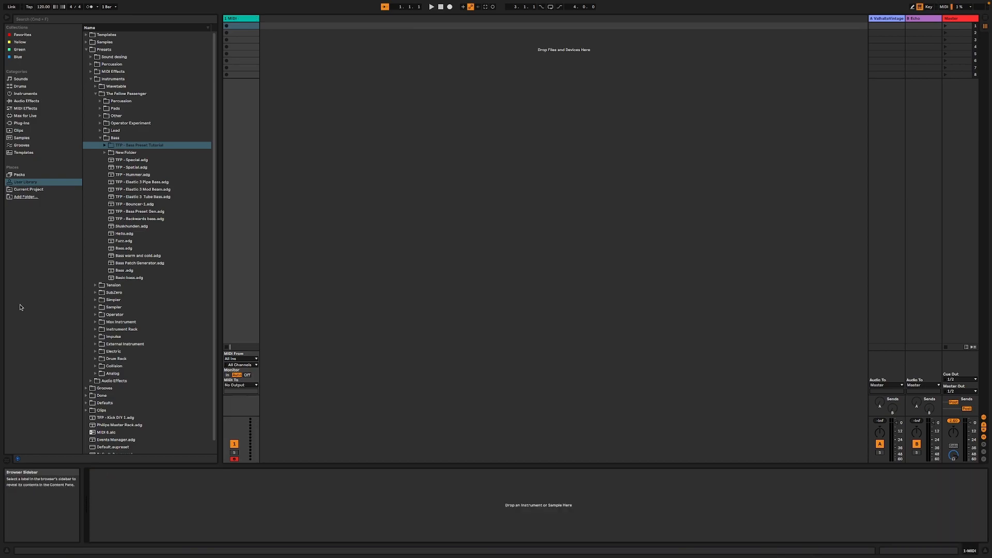
# Step: Load the Wavetable instrument onto the empty MIDI track
pyautogui.click(30, 101)
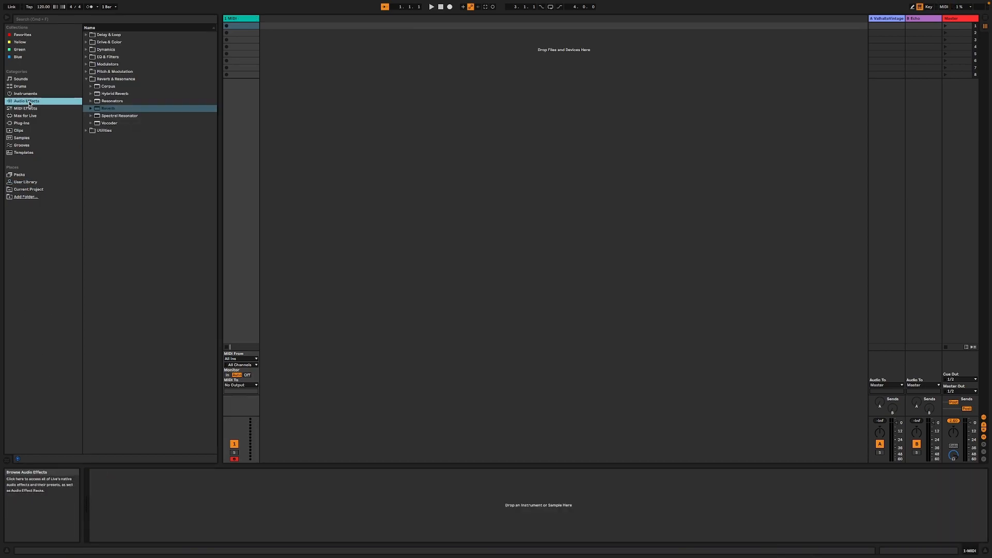
pyautogui.click(29, 94)
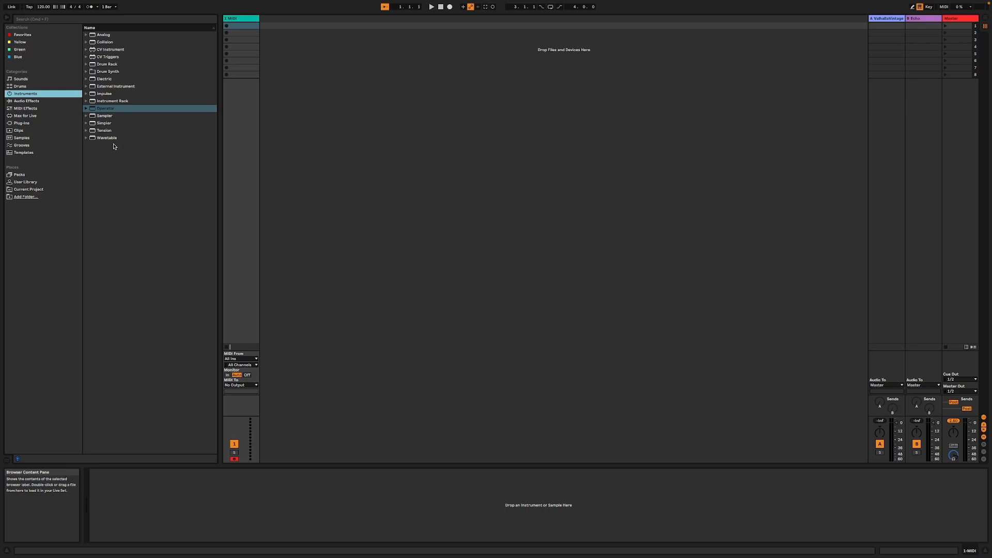
pyautogui.click(108, 138)
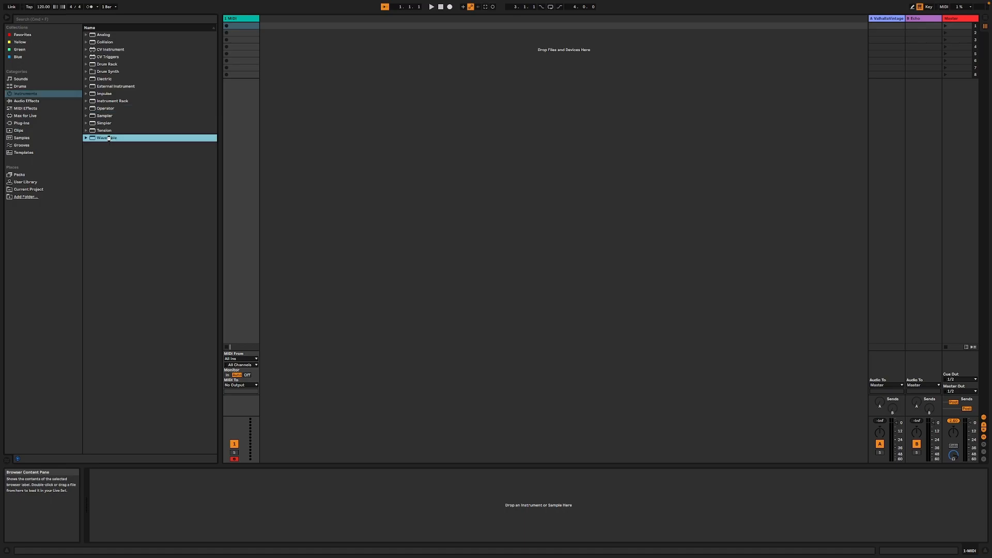
pyautogui.moveTo(286, 506); pyautogui.dragTo(282, 505)
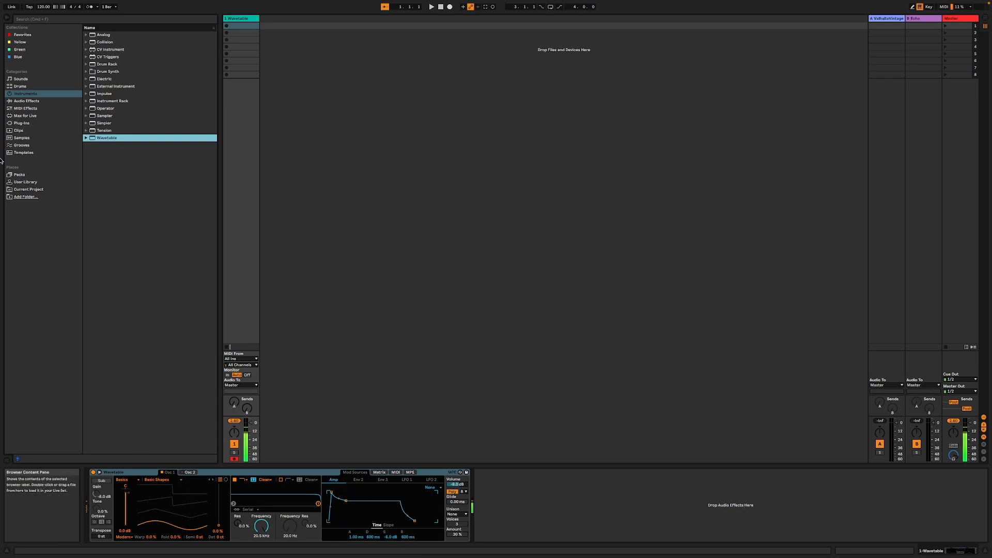
pyautogui.click(22, 109)
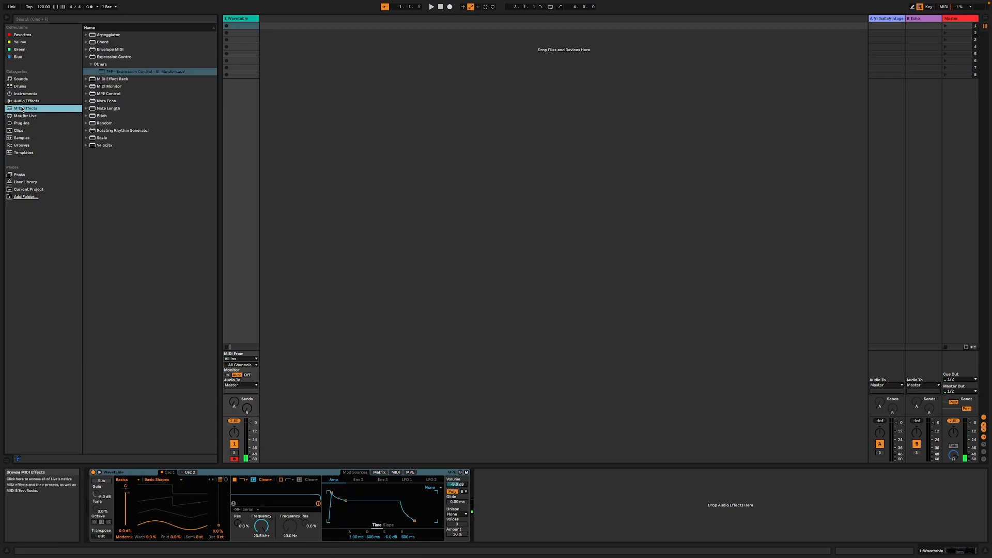
pyautogui.click(122, 72)
pyautogui.press('Return')
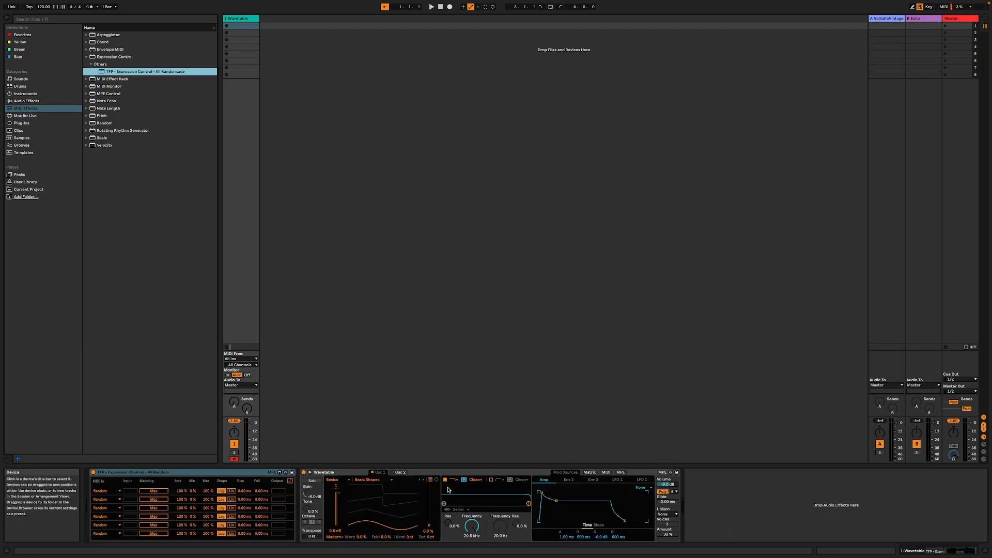
pyautogui.press('Delete')
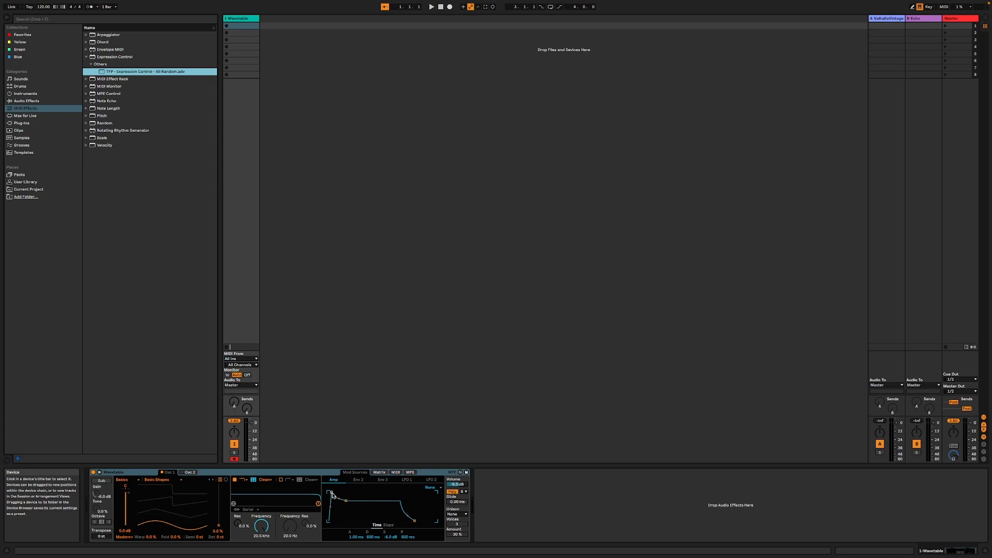
# Step: Lengthen Wavetable's amp envelope to an attack of about 770 ms and a release of about 5.3 s
pyautogui.moveTo(332, 494); pyautogui.dragTo(345, 492)
pyautogui.moveTo(415, 521); pyautogui.dragTo(426, 521)
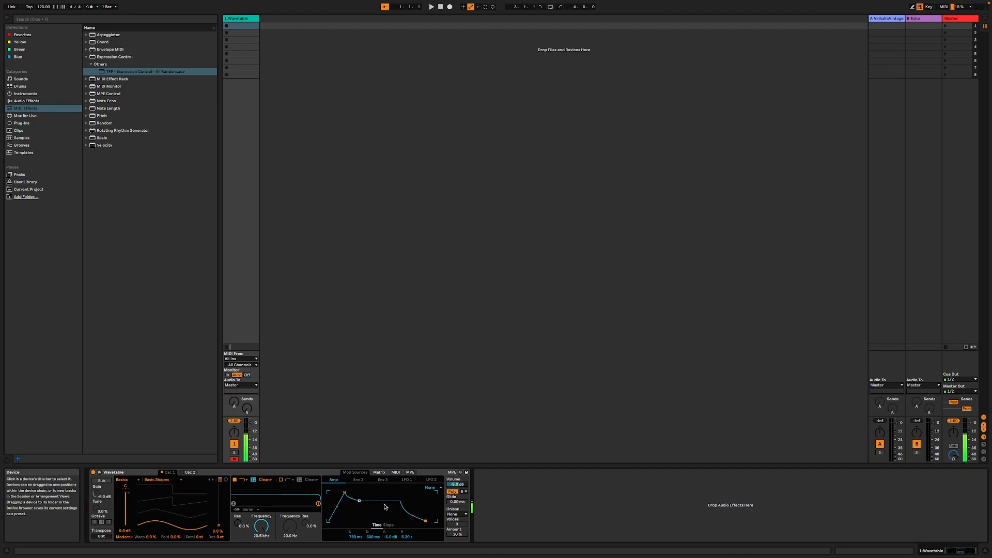
pyautogui.press('x')
pyautogui.click(36, 118)
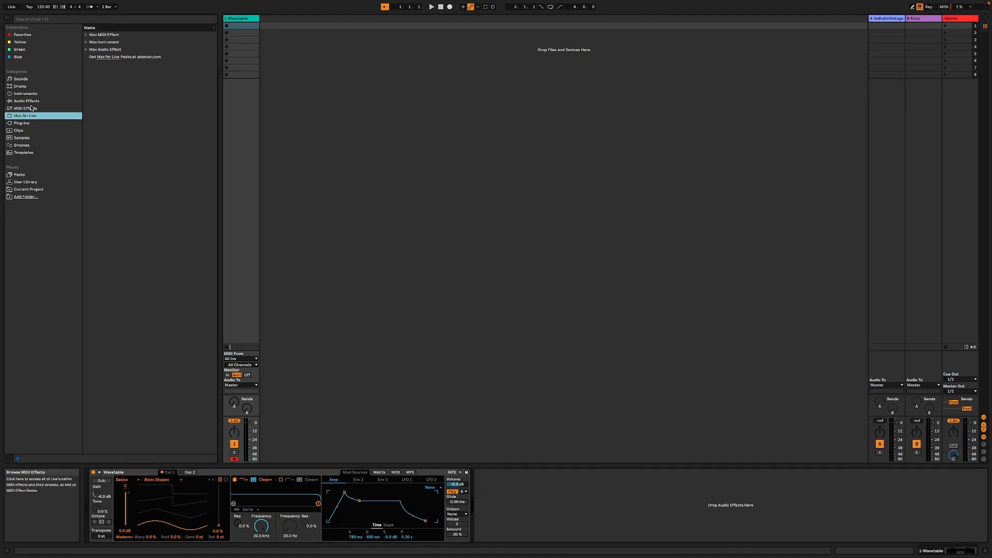
pyautogui.click(32, 102)
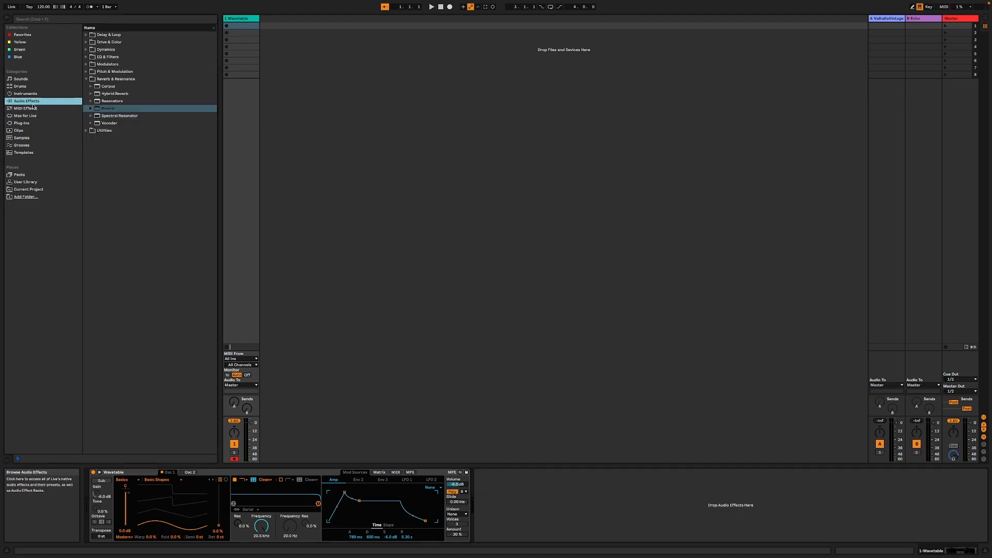
pyautogui.click(87, 57)
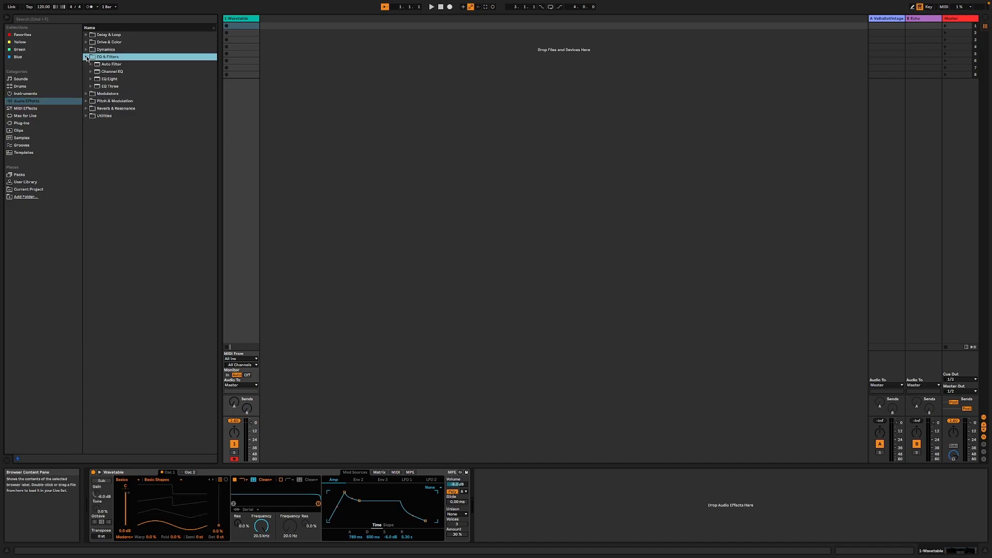
pyautogui.click(117, 80)
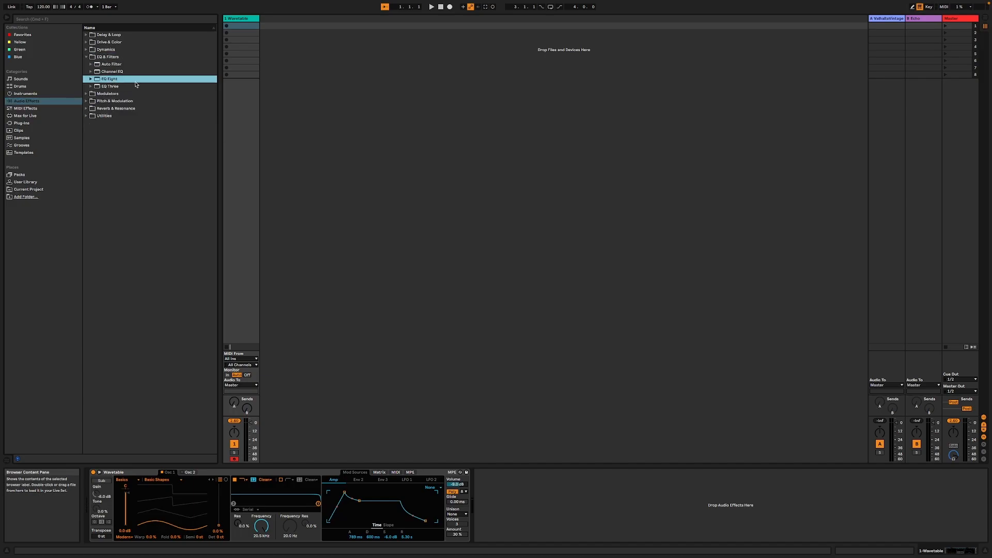
pyautogui.doubleClick(101, 80)
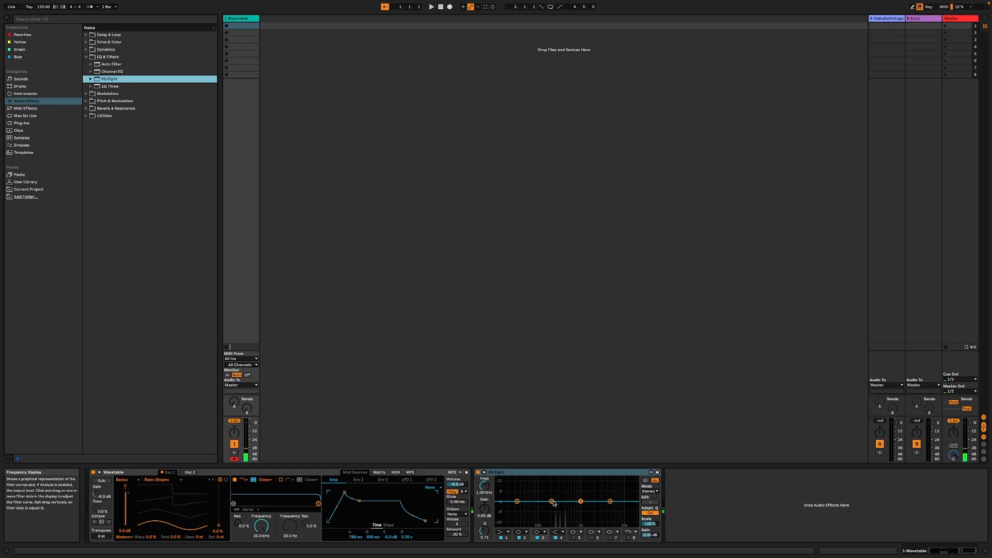
pyautogui.click(552, 501)
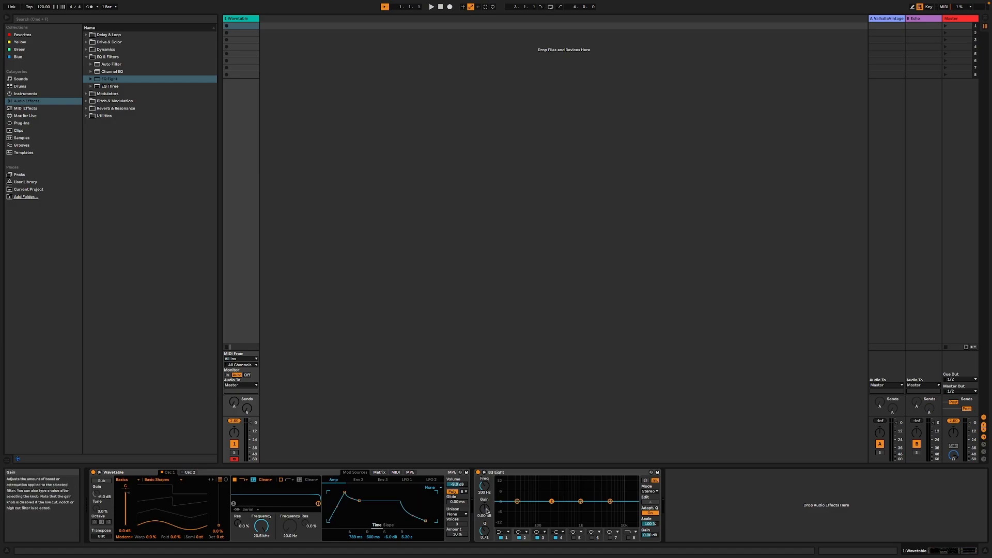
pyautogui.click(526, 533)
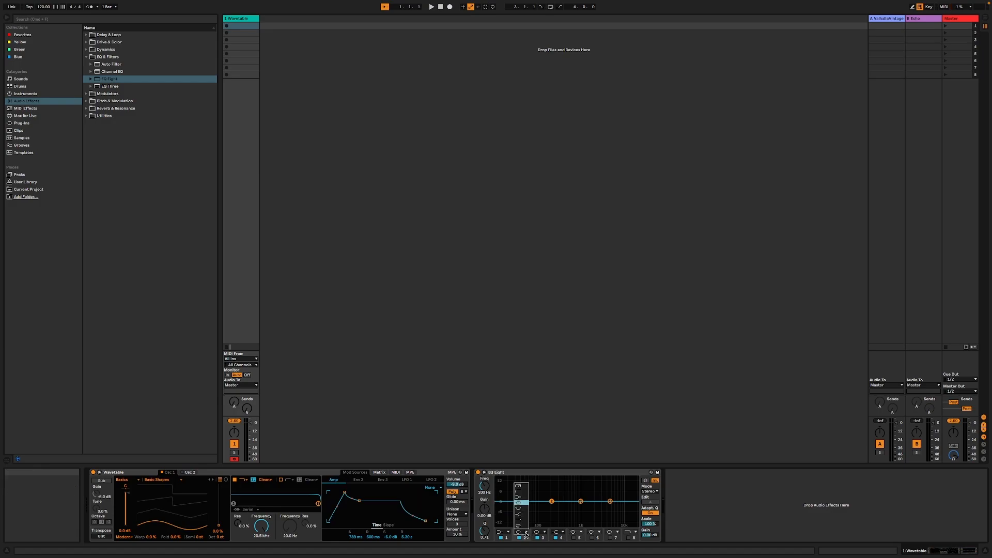
pyautogui.click(526, 491)
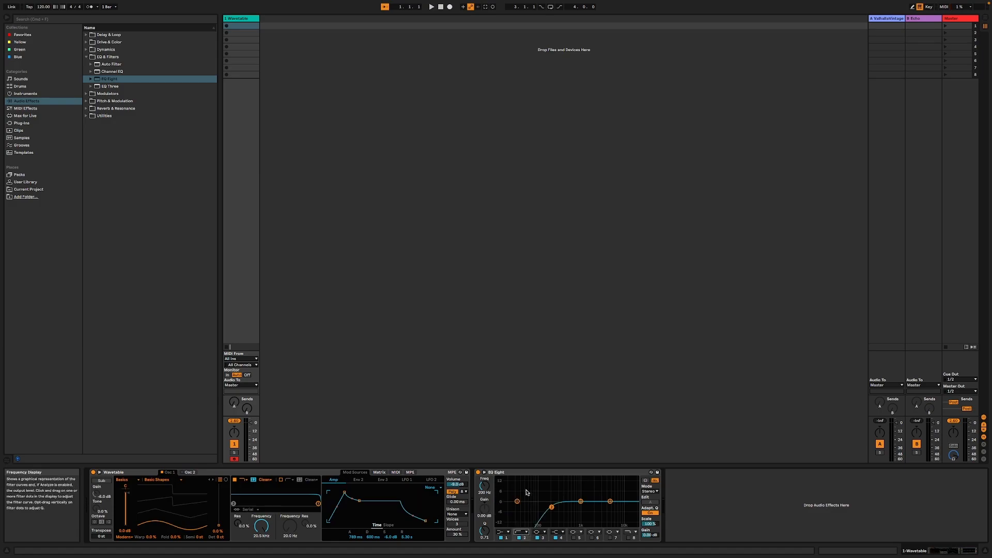
pyautogui.click(540, 532)
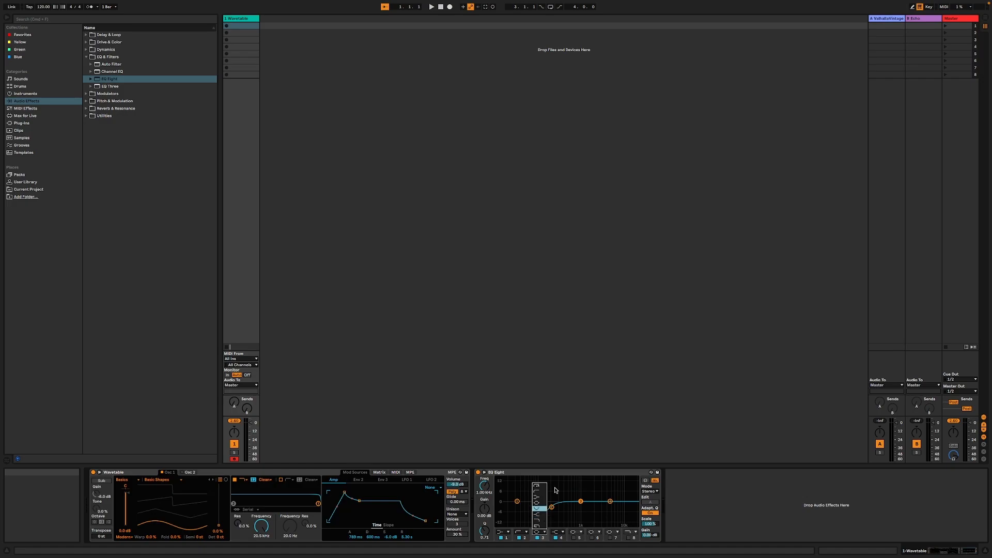
pyautogui.click(570, 472)
pyautogui.click(572, 473)
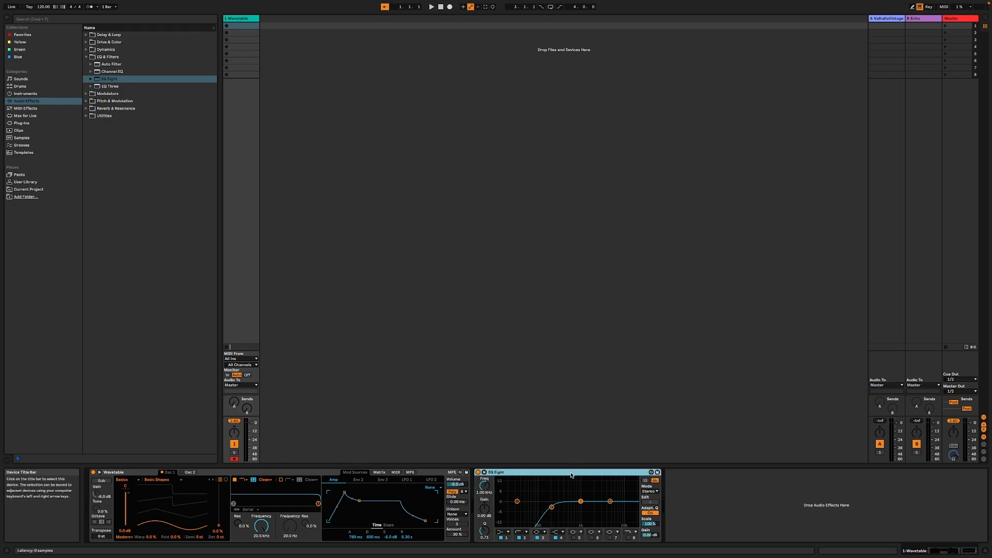
pyautogui.press('Delete')
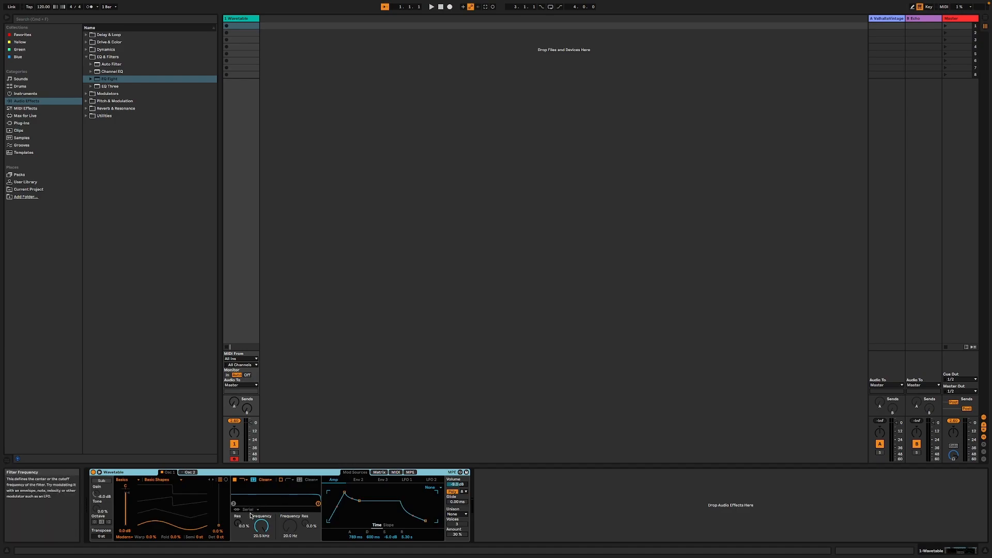
# Step: Change Wavetable's first filter to band-pass, with a frequency of about 650 Hz and a resonance of about 45%
pyautogui.click(242, 480)
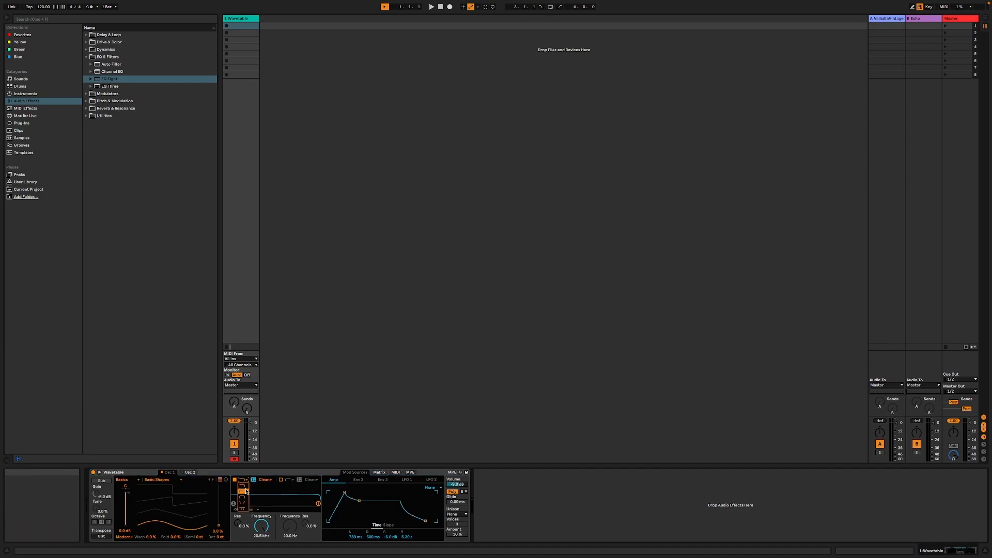
pyautogui.click(246, 498)
pyautogui.moveTo(318, 504); pyautogui.dragTo(271, 498)
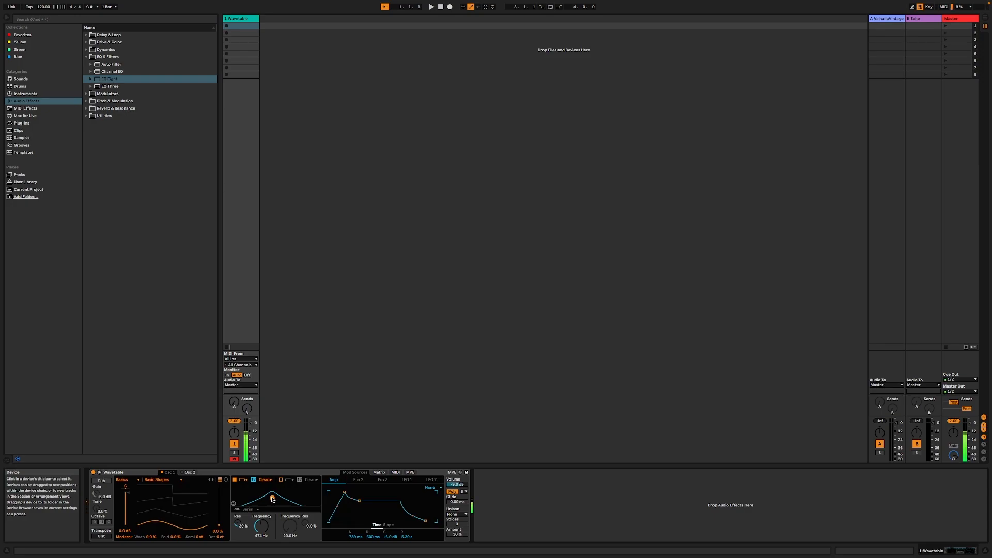
pyautogui.moveTo(272, 498)
pyautogui.mouseDown()
pyautogui.moveTo(244, 497)
pyautogui.moveTo(276, 497)
pyautogui.mouseUp()
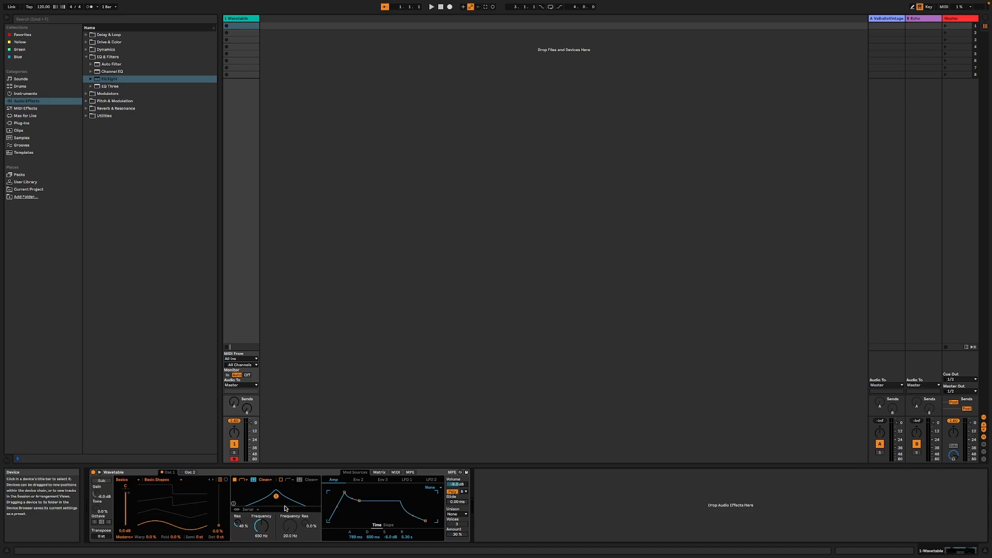
pyautogui.click(258, 511)
pyautogui.click(258, 514)
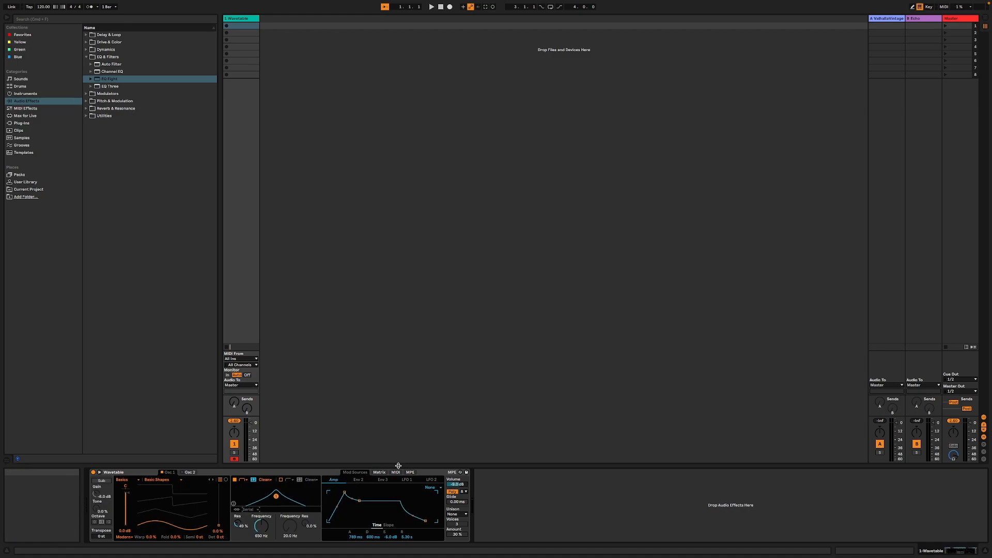
# Step: Set the MIDI Note modulation of Filter 1 Freq to 100 in Wavetable's modulation matrix
pyautogui.click(378, 472)
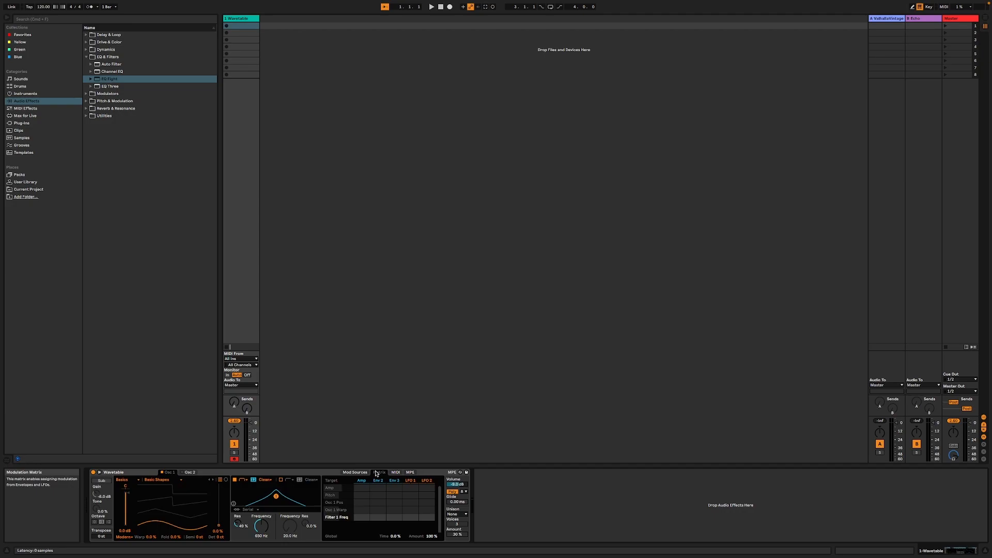
pyautogui.click(399, 473)
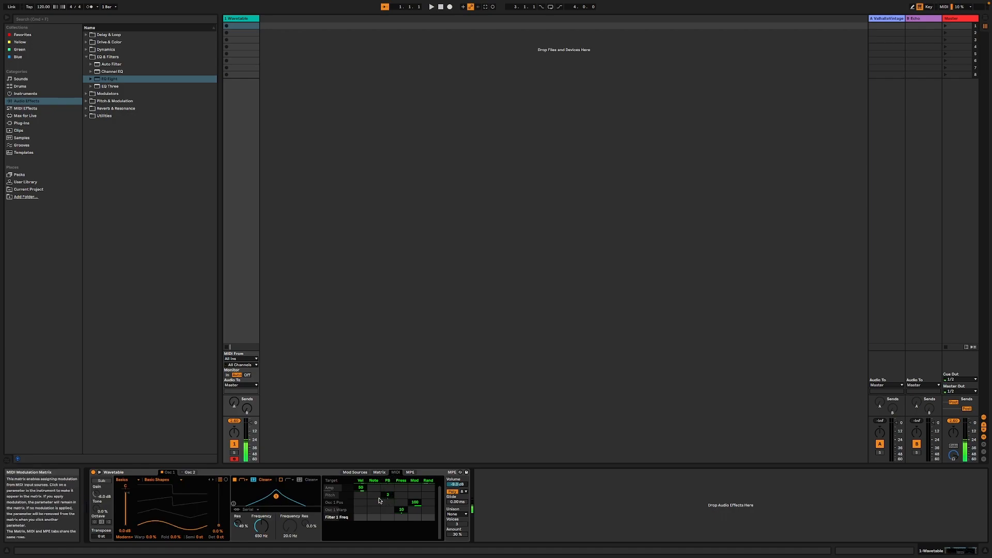
pyautogui.moveTo(375, 520); pyautogui.dragTo(374, 491)
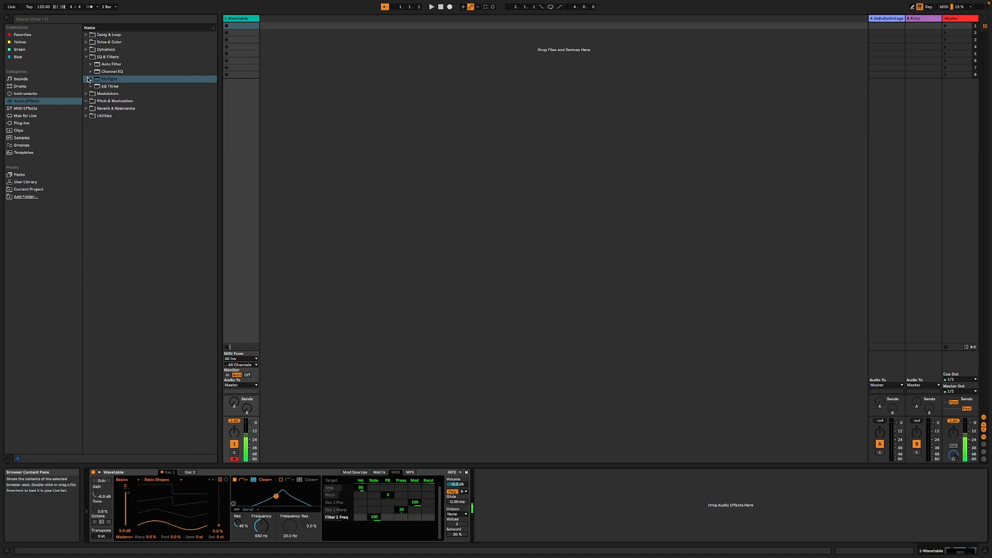
# Step: Add a Reverb after Wavetable, enable its input Lo Cut and raise the input filter frequency to about 2 kHz
pyautogui.click(88, 109)
pyautogui.doubleClick(97, 108)
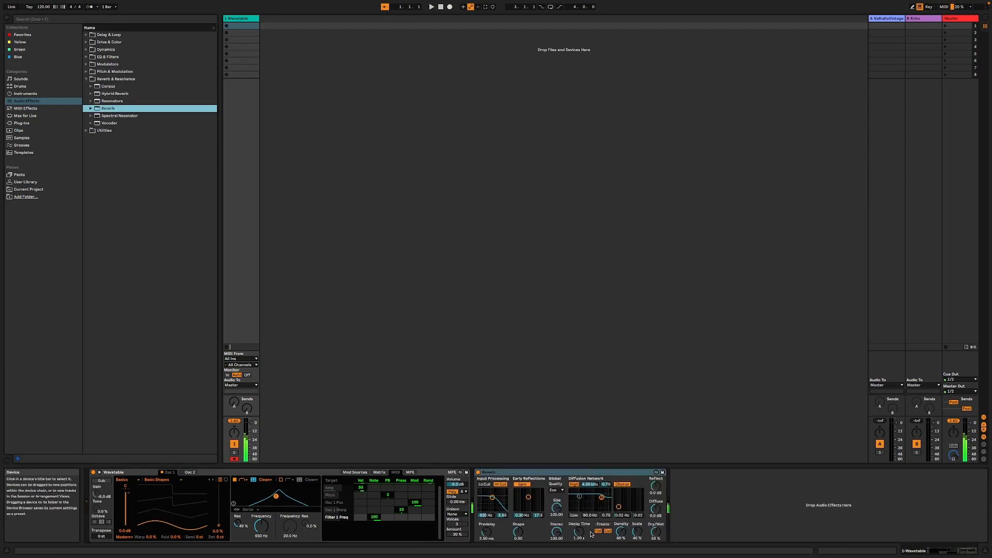
pyautogui.click(490, 491)
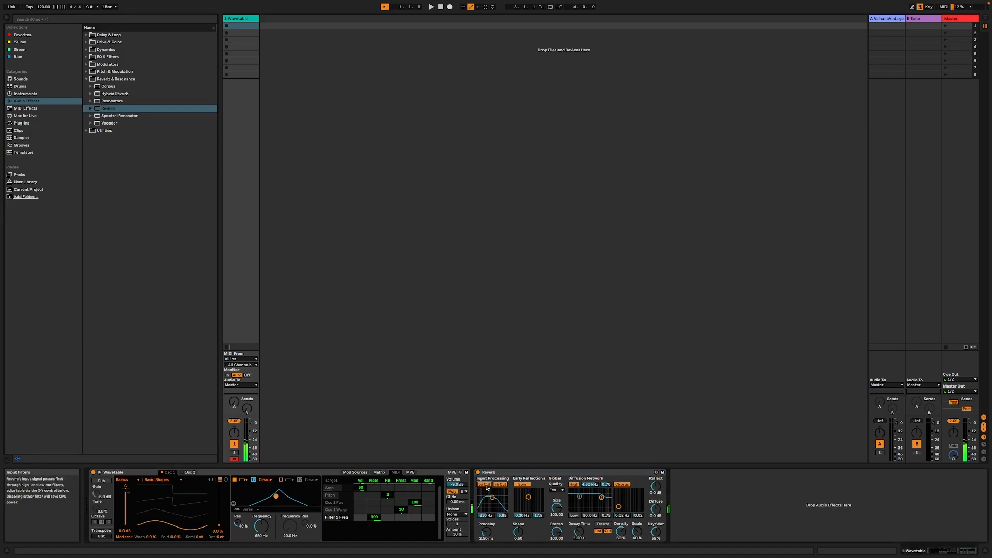
pyautogui.click(484, 484)
pyautogui.moveTo(492, 497); pyautogui.dragTo(498, 498)
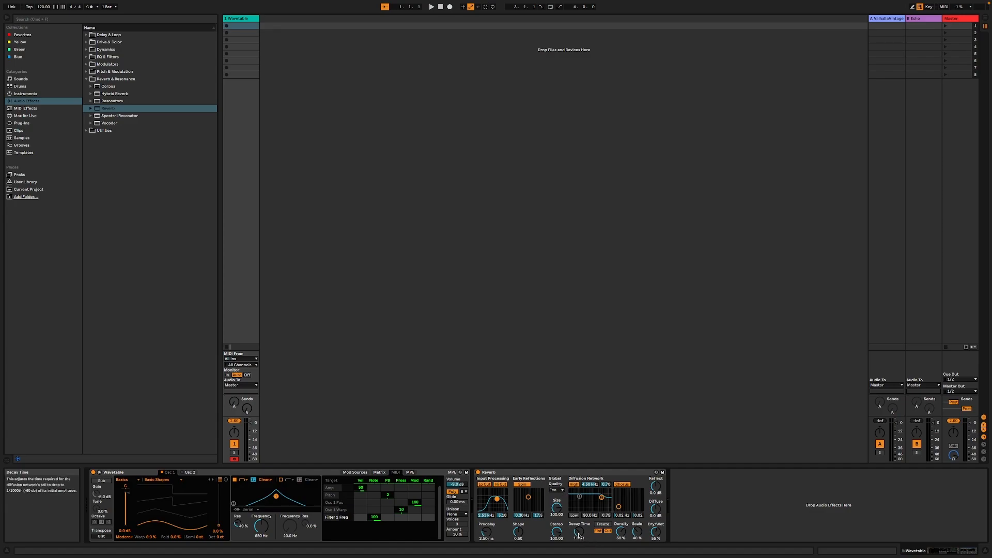
# Step: Adjust the Reverb's decay time to about 2.4 s and start playback
pyautogui.moveTo(573, 537); pyautogui.dragTo(572, 511)
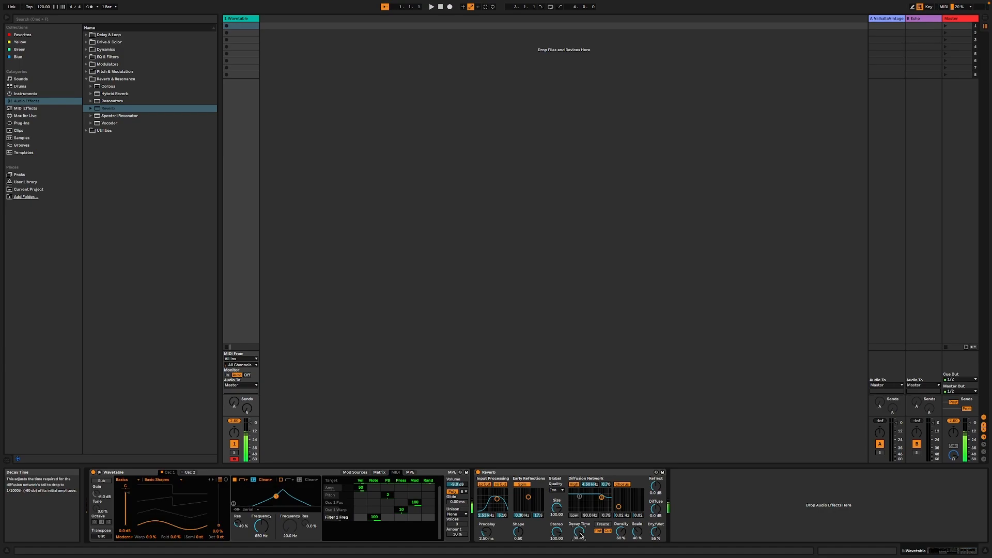
pyautogui.moveTo(580, 534); pyautogui.dragTo(580, 557)
pyautogui.press('space')
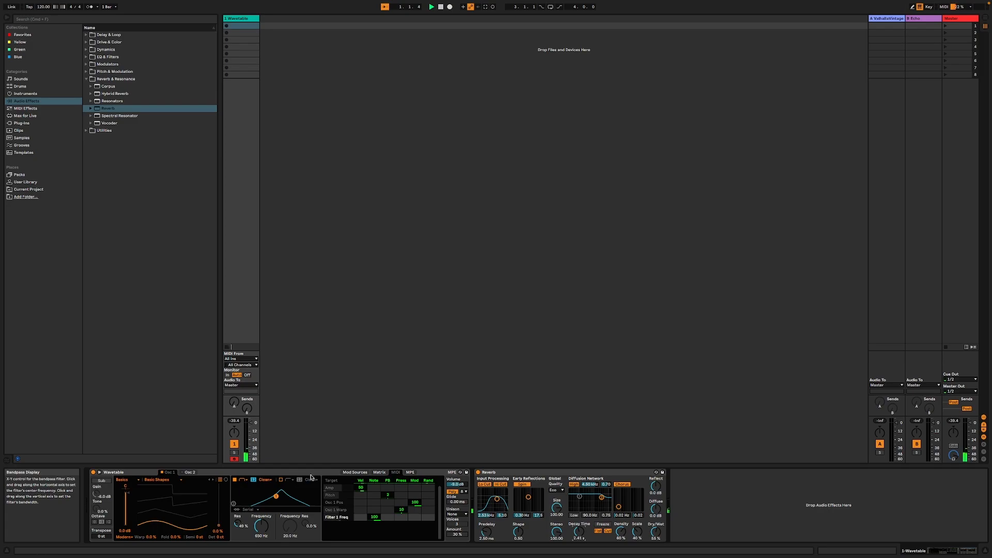
# Step: Group the Wavetable and Reverb devices together into one Instrument Rack
pyautogui.click(393, 474)
pyautogui.keyDown('shift'); pyautogui.click(522, 472); pyautogui.keyUp('shift')
pyautogui.press('super+g')
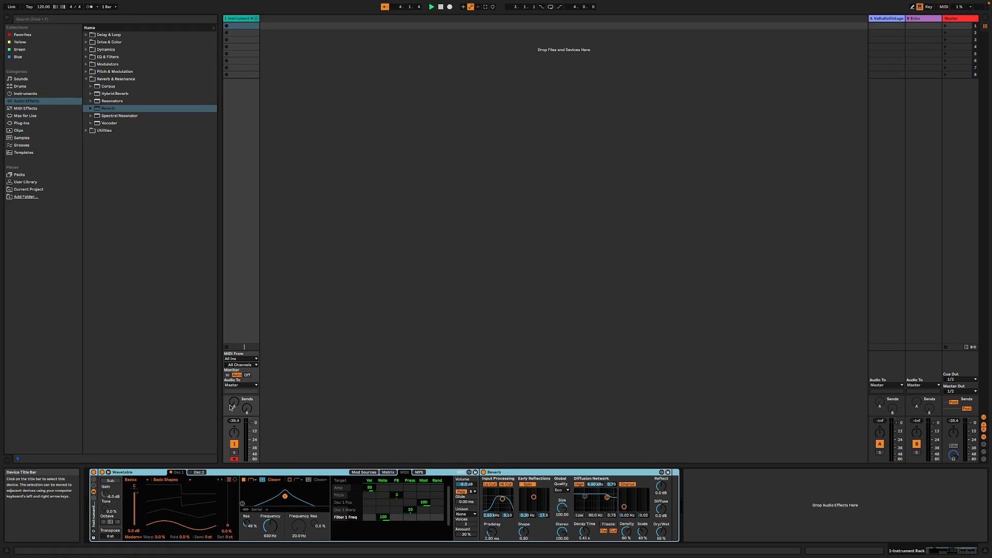
# Step: Load the "TFP - Expression Control - All Random" preset before the rack and map its first slot to the Reverb's Decay Time
pyautogui.click(34, 108)
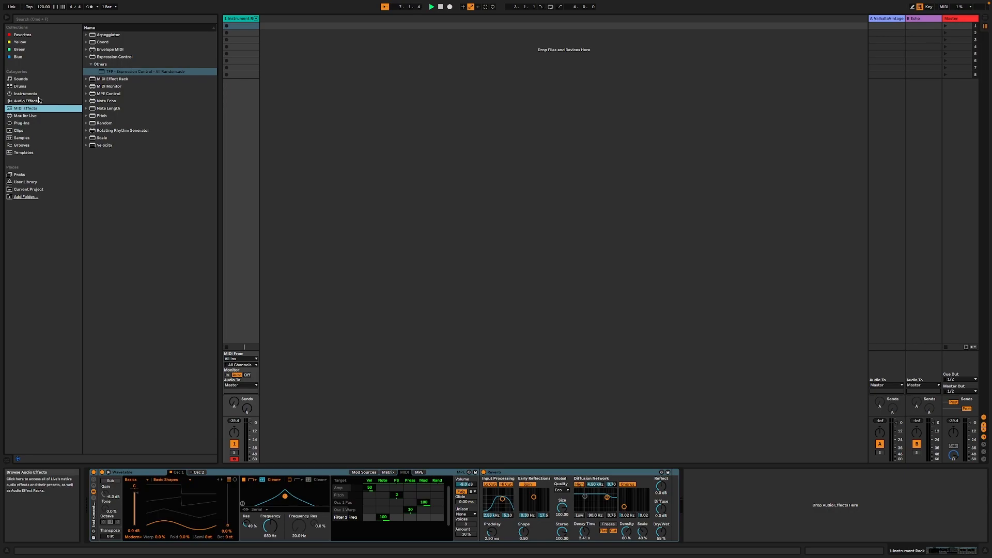
pyautogui.doubleClick(101, 72)
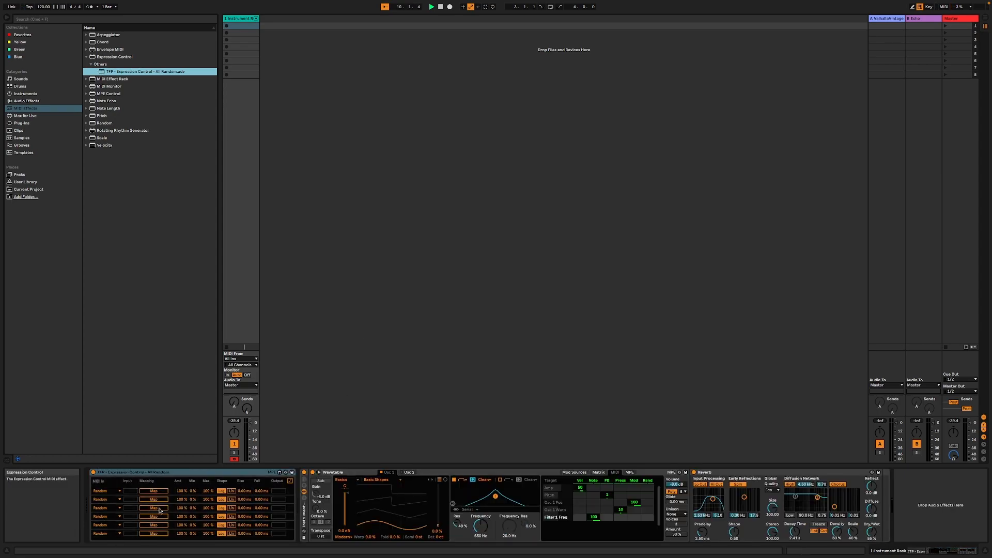
pyautogui.click(154, 491)
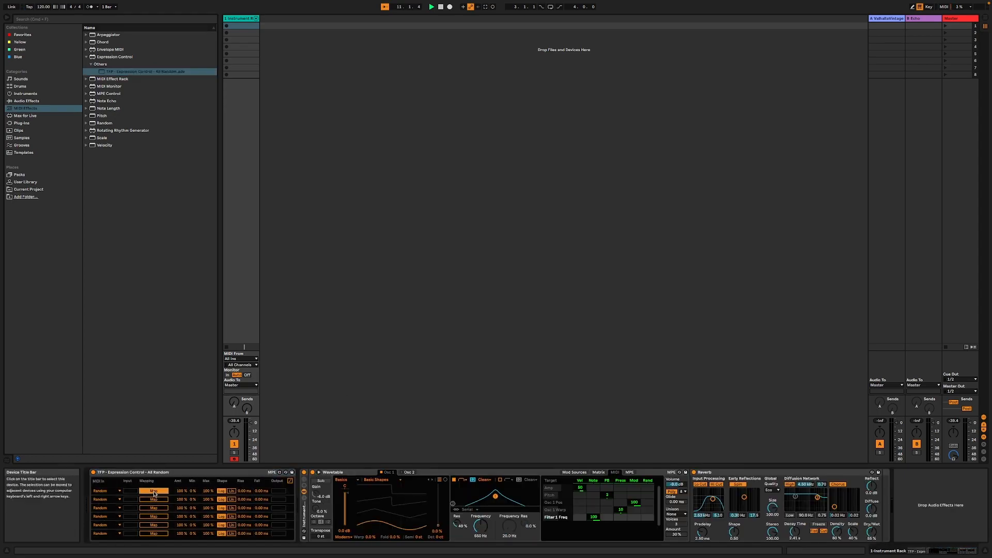
pyautogui.click(795, 532)
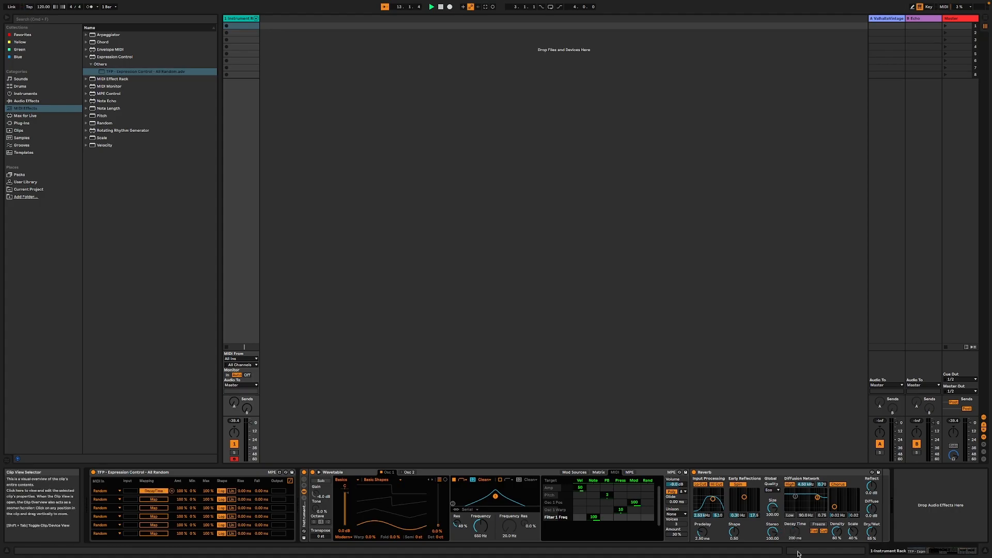
# Step: Map the Expression Control's second slot to the Reverb's Dry/Wet and its third slot to the global Quality setting
pyautogui.click(154, 500)
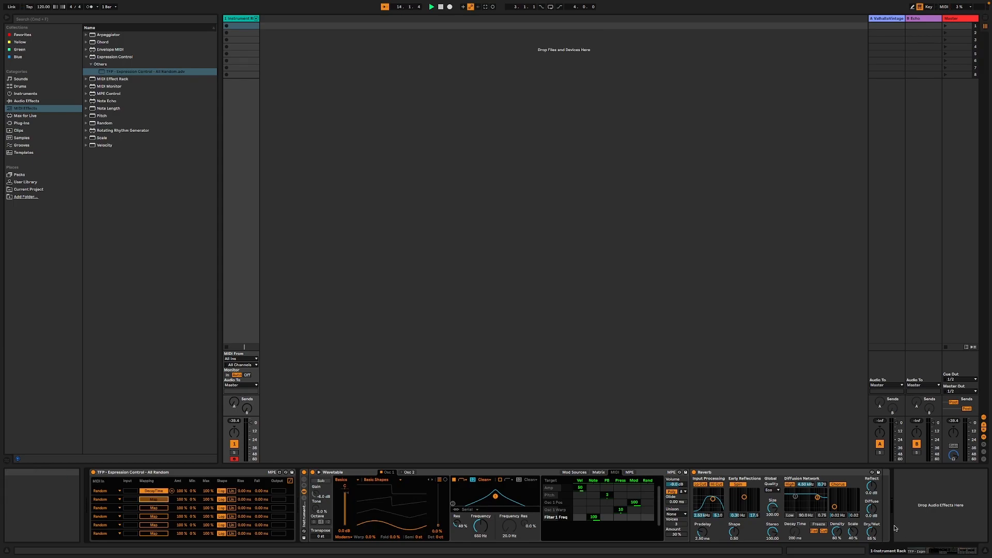
pyautogui.click(872, 532)
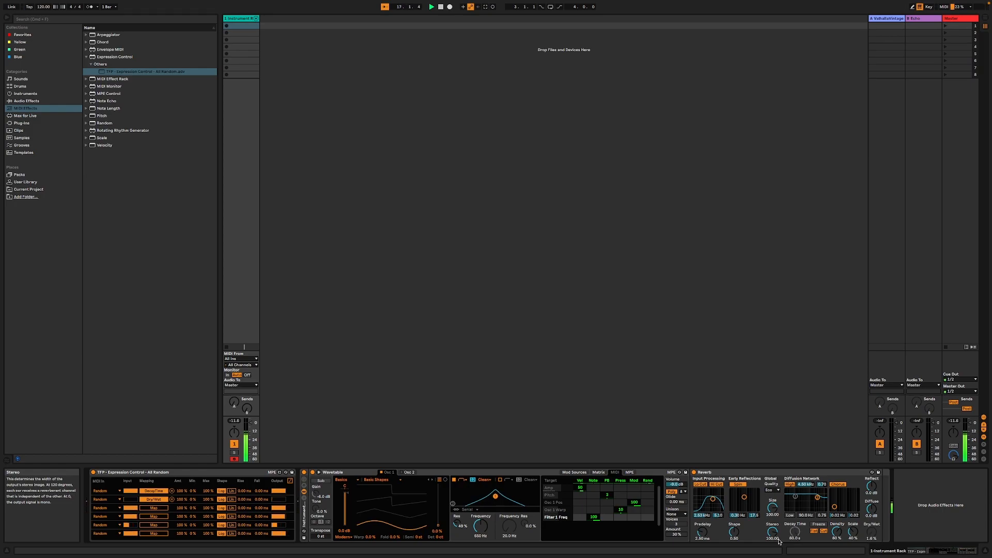
pyautogui.click(154, 512)
pyautogui.click(773, 508)
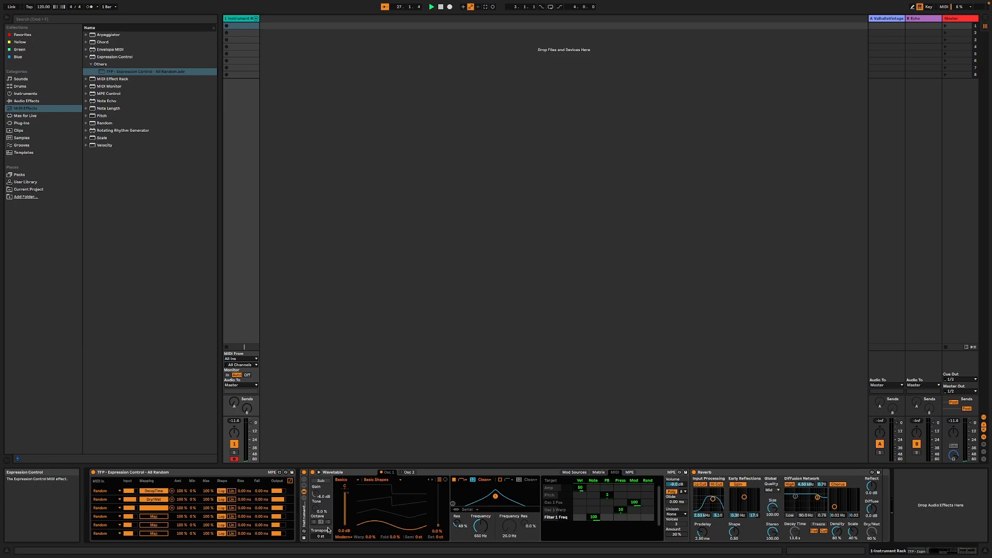
# Step: Choose the Sub 1 wavetable for Wavetable's oscillator 1 and try out its wavetable position
pyautogui.click(384, 480)
pyautogui.click(385, 324)
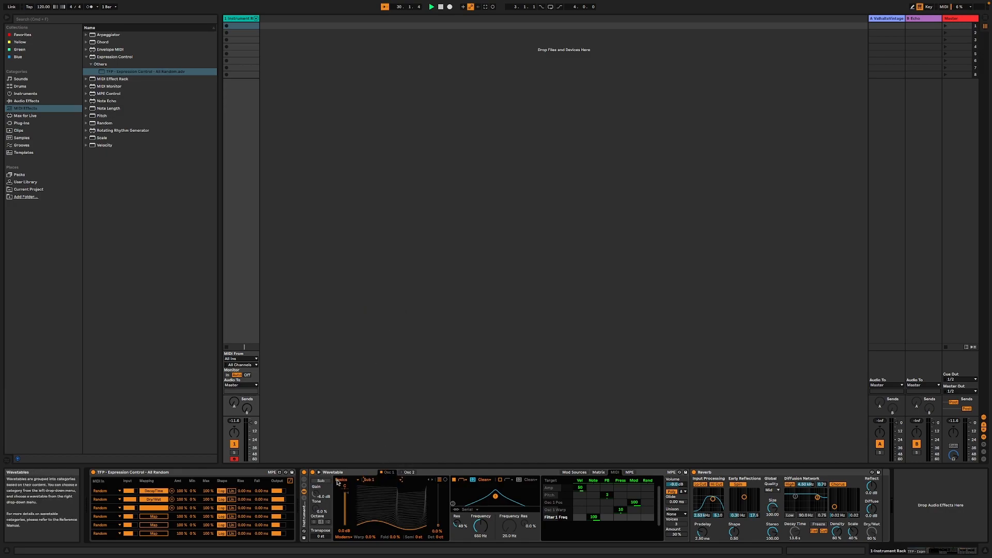
pyautogui.moveTo(438, 525)
pyautogui.mouseDown()
pyautogui.moveTo(439, 489)
pyautogui.moveTo(438, 525)
pyautogui.mouseUp()
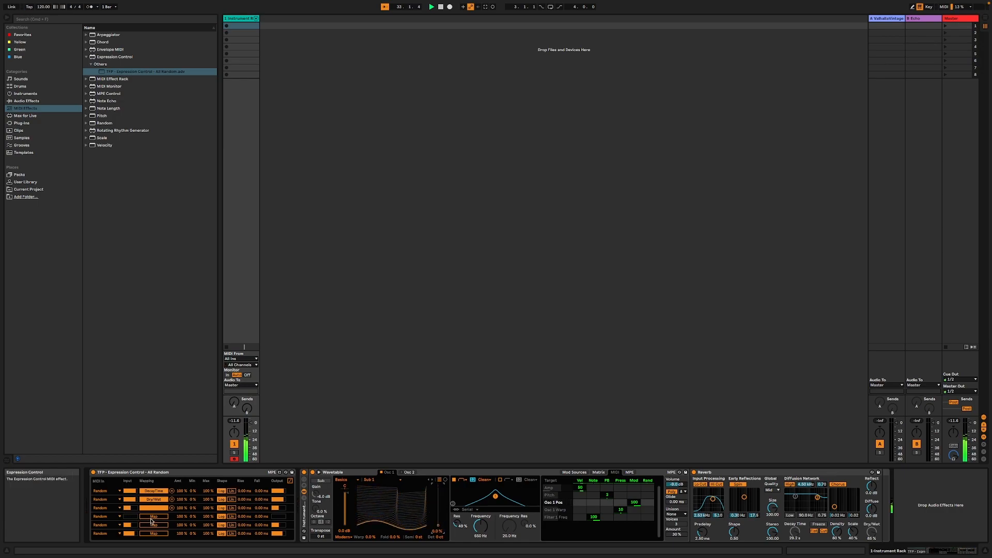
# Step: Try the Galactica wavetable on oscillator 1, then return to Sub 1
pyautogui.click(366, 482)
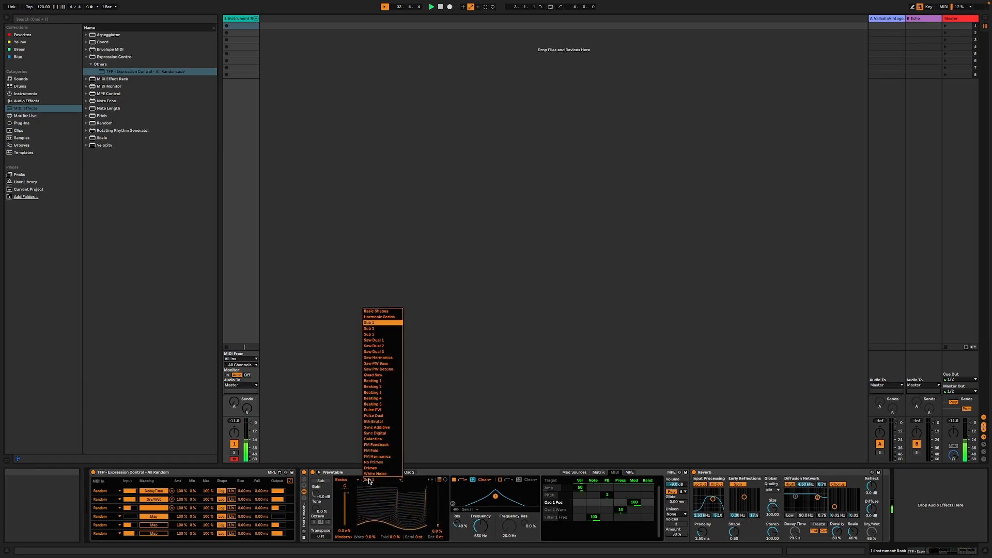
pyautogui.click(375, 442)
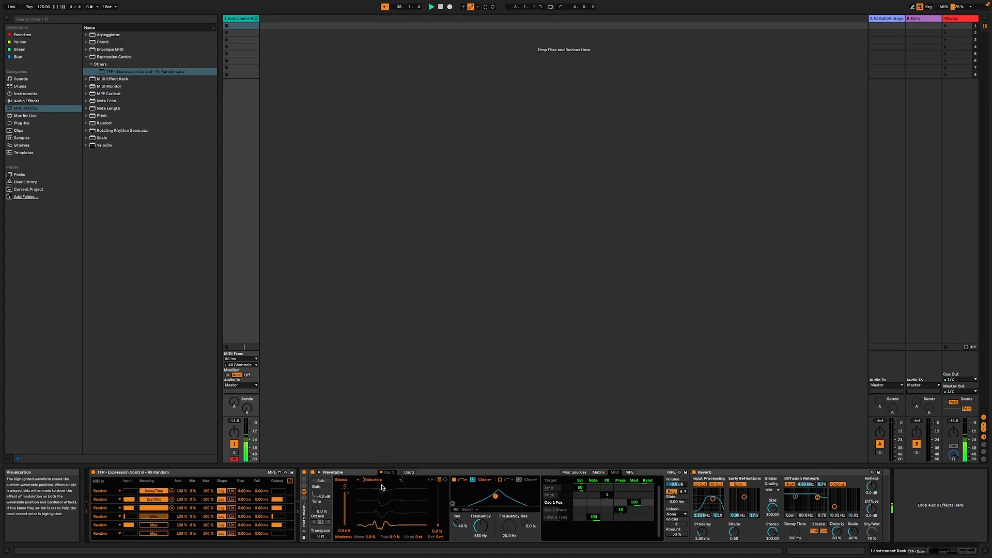
pyautogui.click(399, 479)
pyautogui.click(375, 322)
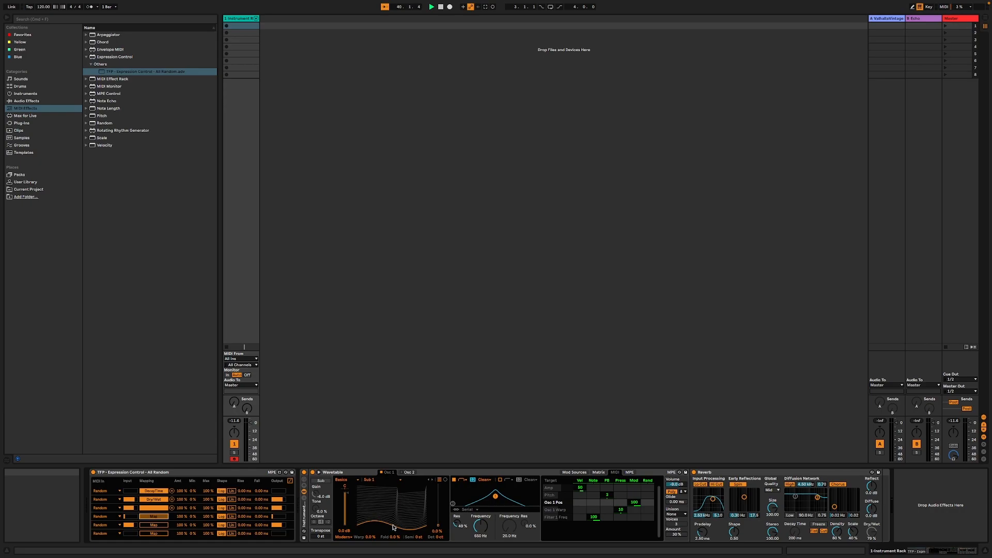
# Step: Map the Expression Control's fourth, fifth and sixth slots to oscillator 1's wavetable position, Warp and Fold
pyautogui.click(439, 525)
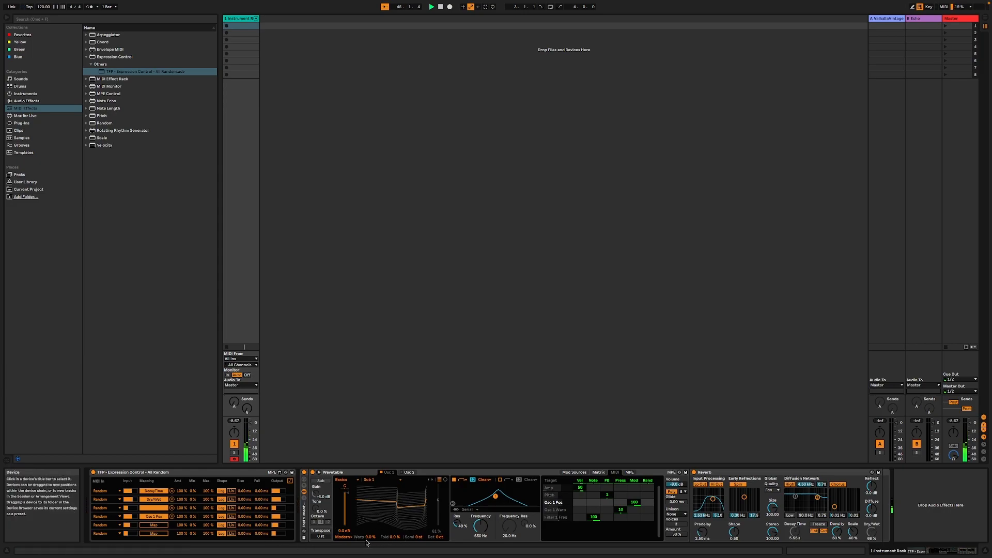
pyautogui.click(153, 525)
pyautogui.click(369, 537)
pyautogui.click(153, 534)
pyautogui.click(394, 537)
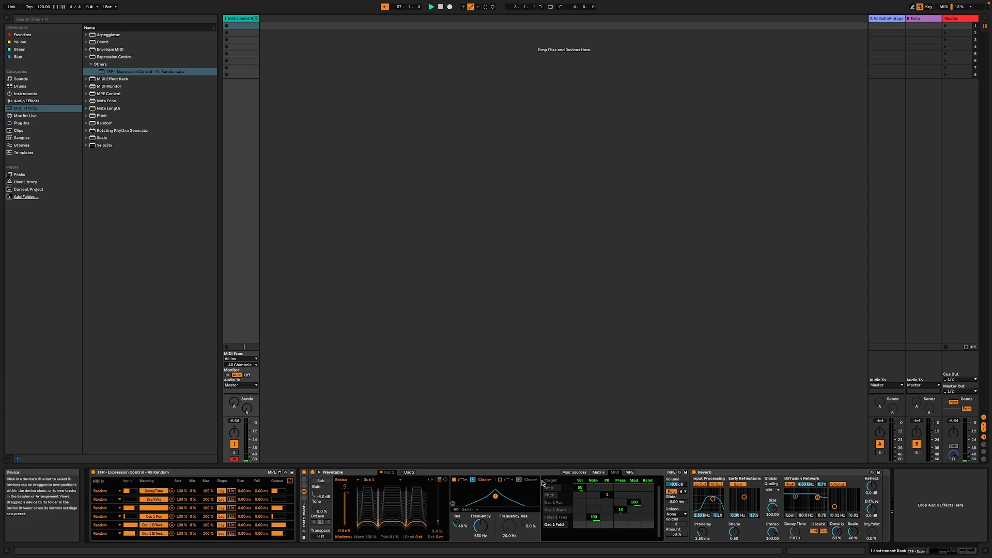
# Step: Open Wavetable's Amp envelope and adjust its attack time to about 5.6 s
pyautogui.click(571, 475)
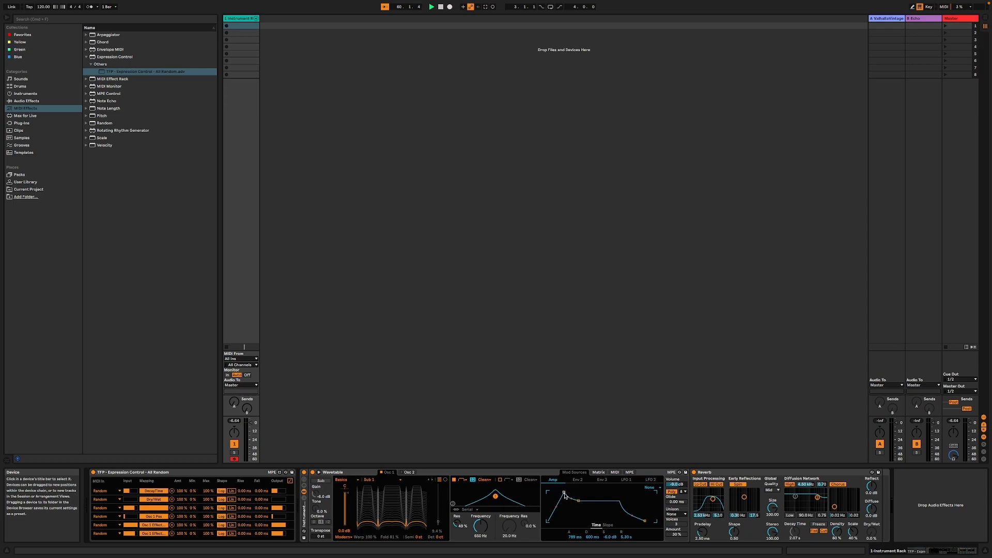
pyautogui.moveTo(564, 494); pyautogui.dragTo(560, 493)
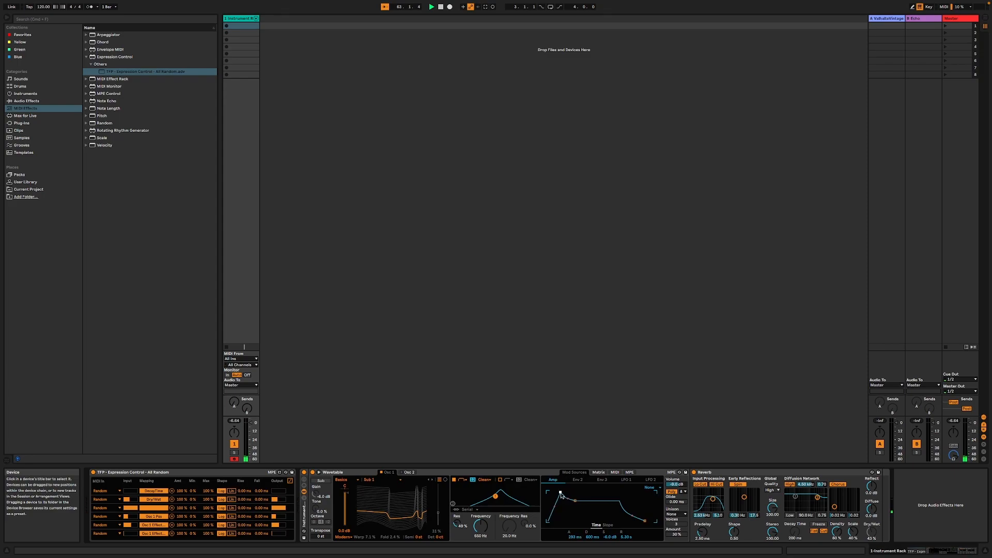
pyautogui.moveTo(562, 495); pyautogui.dragTo(575, 495)
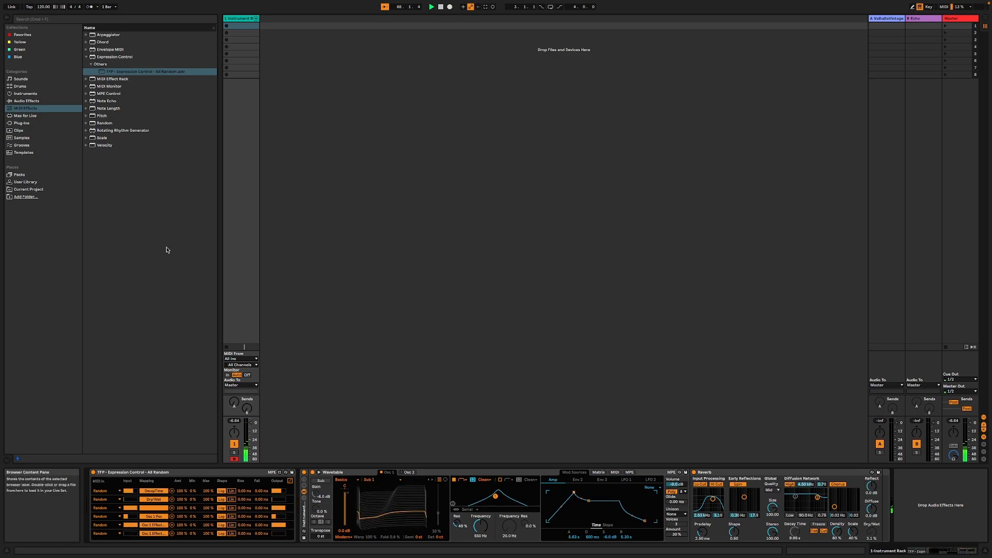
# Step: Add a second All Random Expression Control, map its first slot to Amp Attack and raise that slot's minimum to about 25 %
pyautogui.click(115, 73)
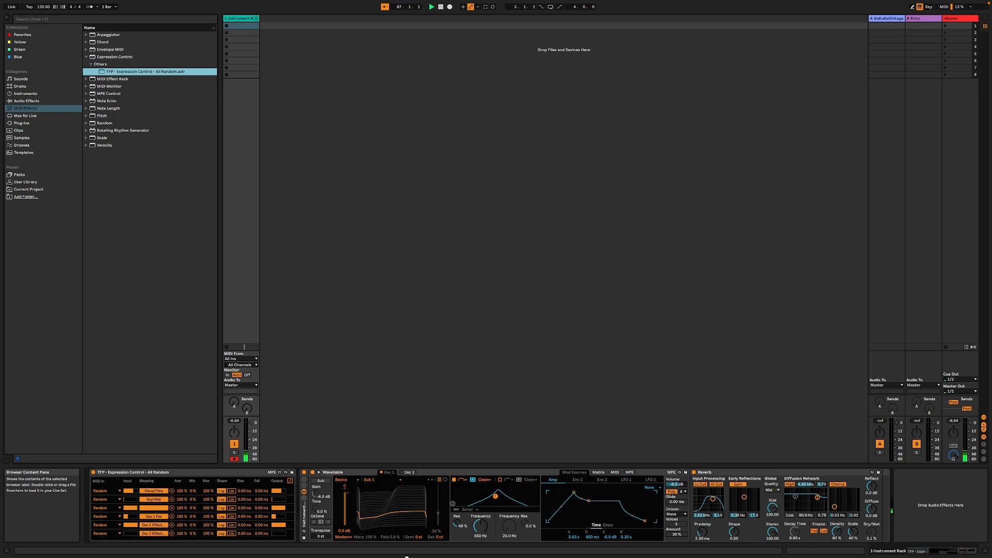
pyautogui.moveTo(404, 541); pyautogui.dragTo(405, 547)
pyautogui.click(368, 492)
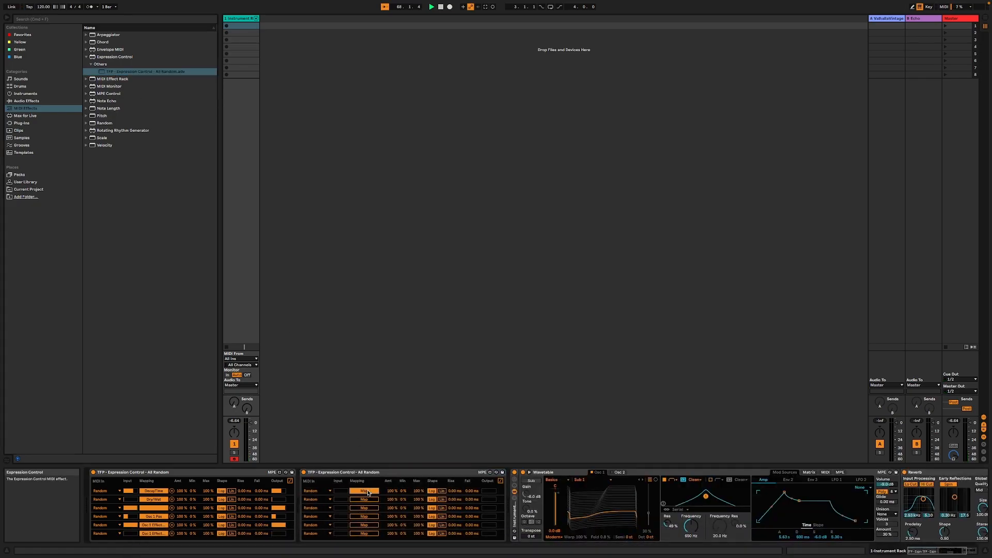
pyautogui.click(783, 536)
pyautogui.moveTo(403, 494); pyautogui.dragTo(403, 481)
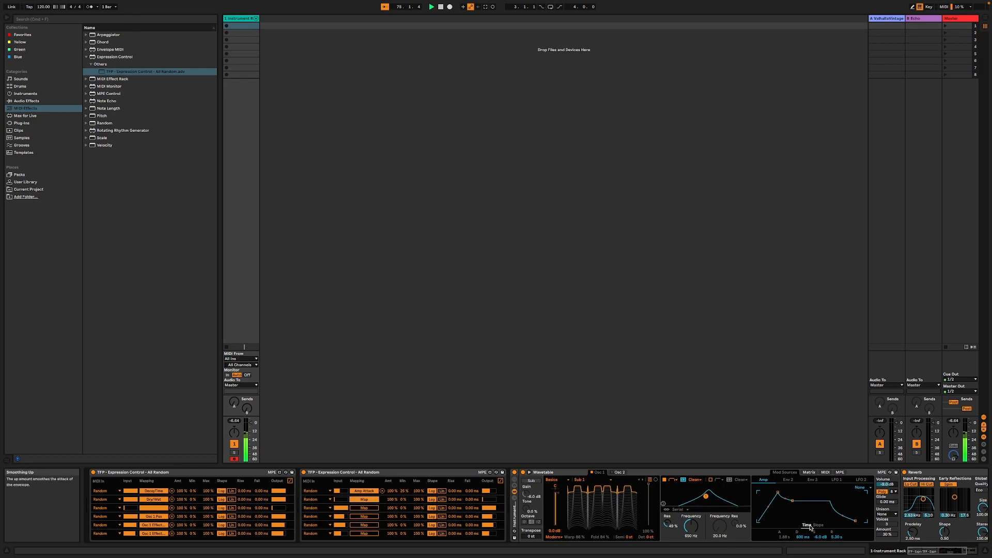
# Step: Map the second slot to Amp Release with a minimum of about 36 %, and the third to Filter 1 Freq with a 27–77 % range
pyautogui.click(832, 537)
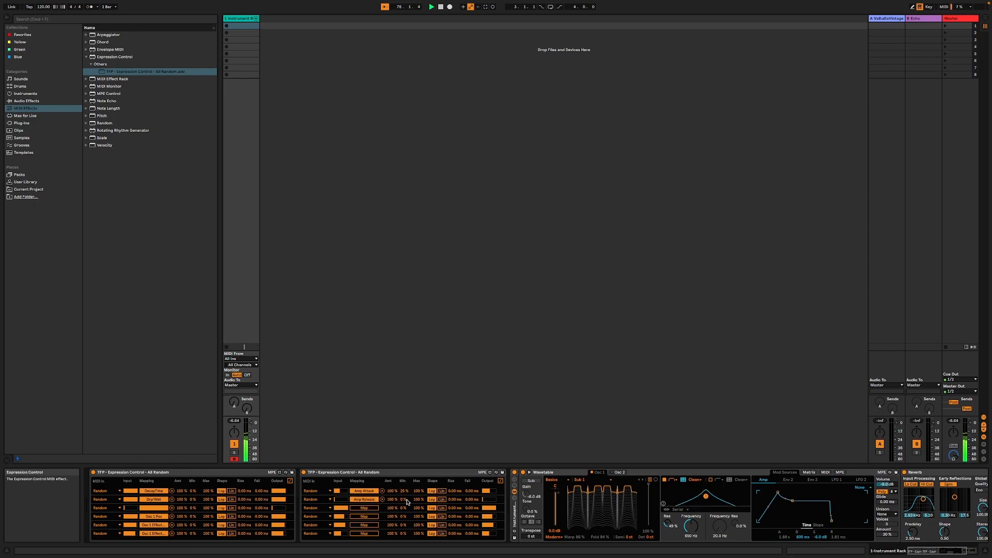
pyautogui.moveTo(403, 499); pyautogui.dragTo(403, 488)
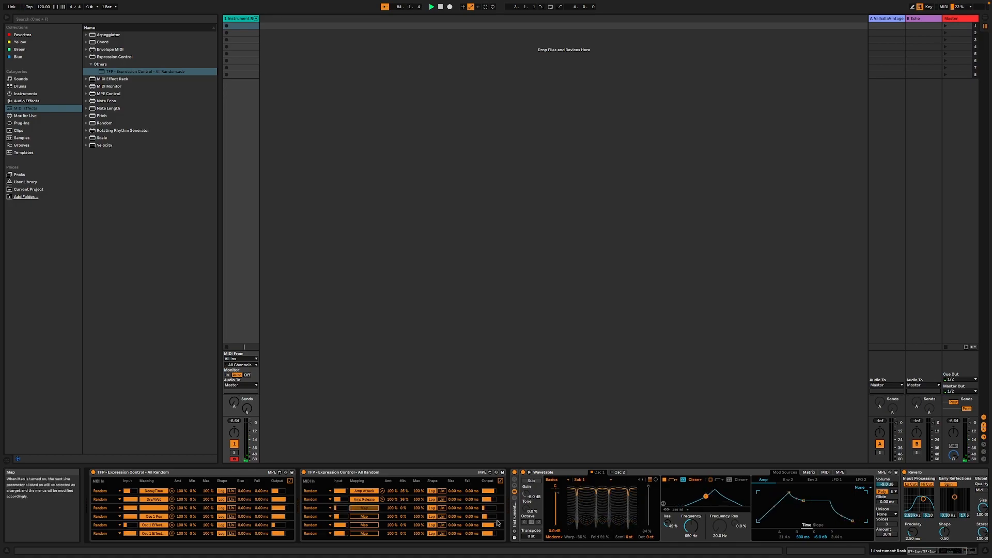
pyautogui.click(694, 532)
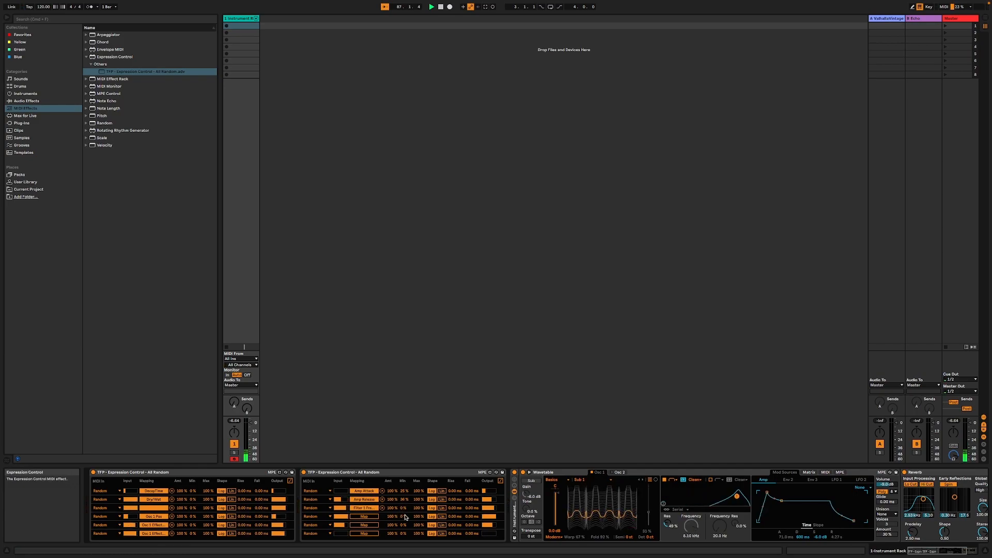
pyautogui.moveTo(403, 509)
pyautogui.mouseDown()
pyautogui.moveTo(403, 486)
pyautogui.moveTo(405, 518)
pyautogui.moveTo(416, 510)
pyautogui.mouseUp()
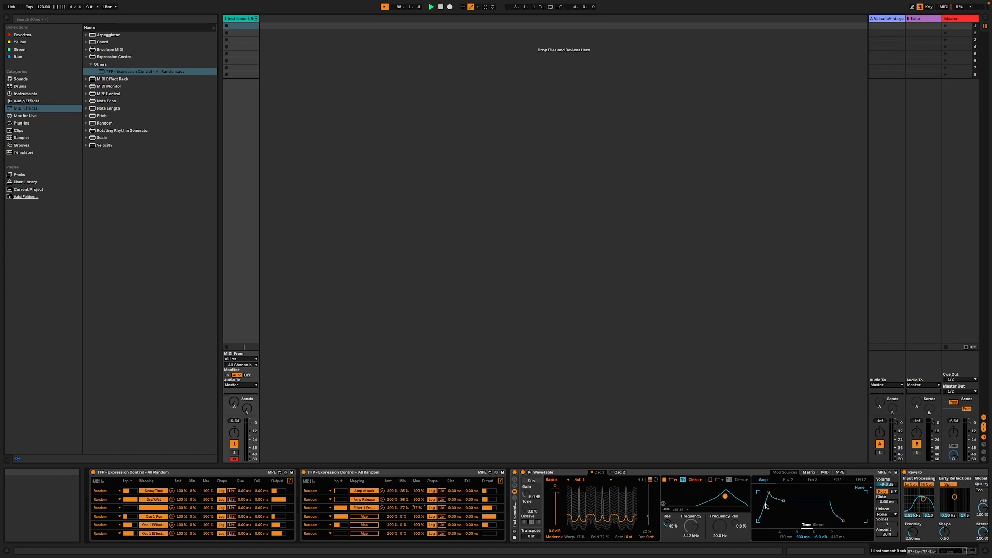
# Step: Set Env 2's modulation amount for Filter 1 Freq to about 73 in Wavetable's modulation matrix
pyautogui.click(793, 481)
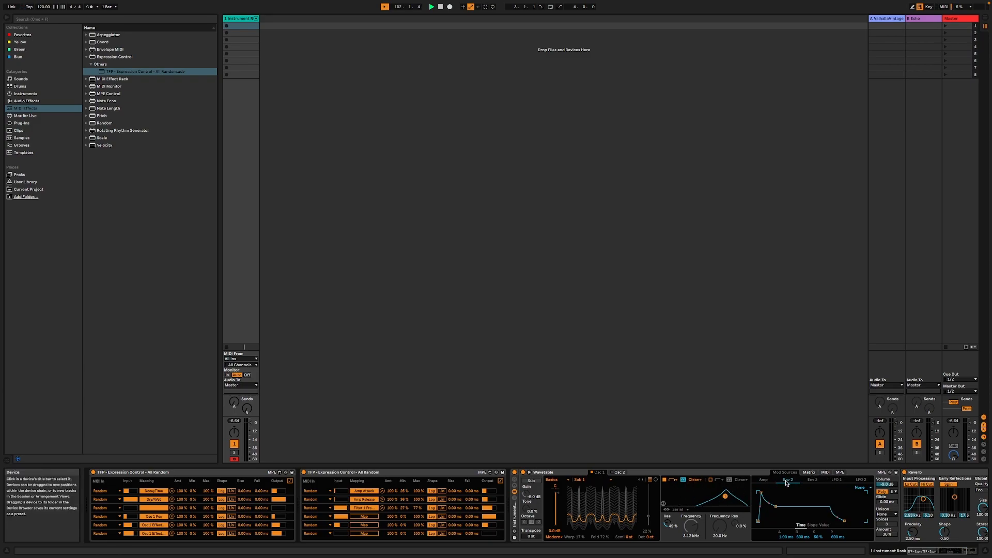
pyautogui.click(809, 472)
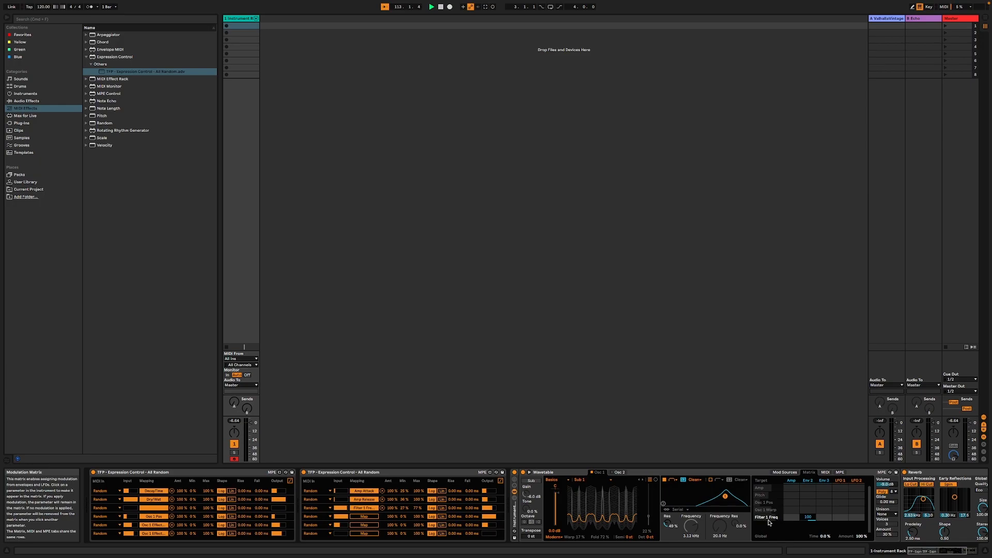
pyautogui.click(667, 524)
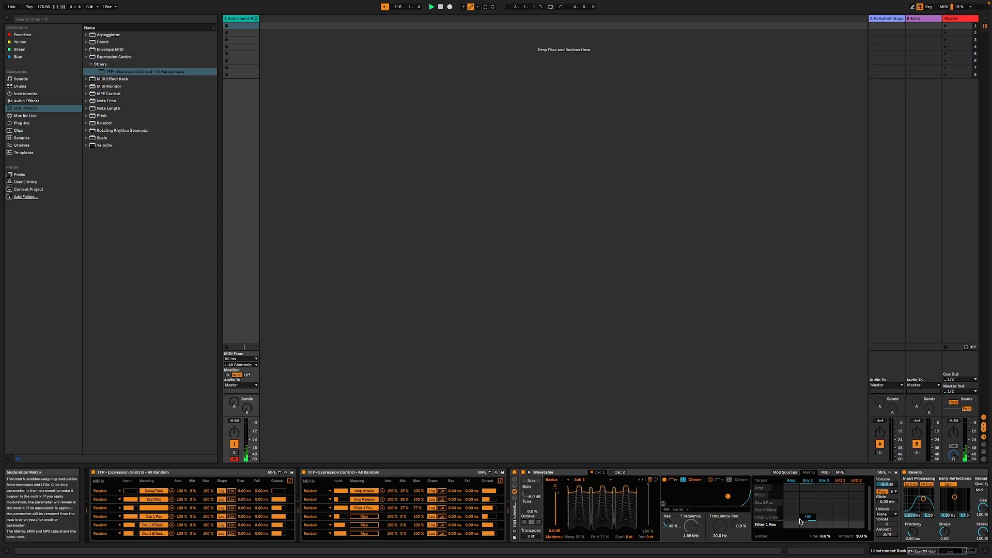
pyautogui.click(808, 480)
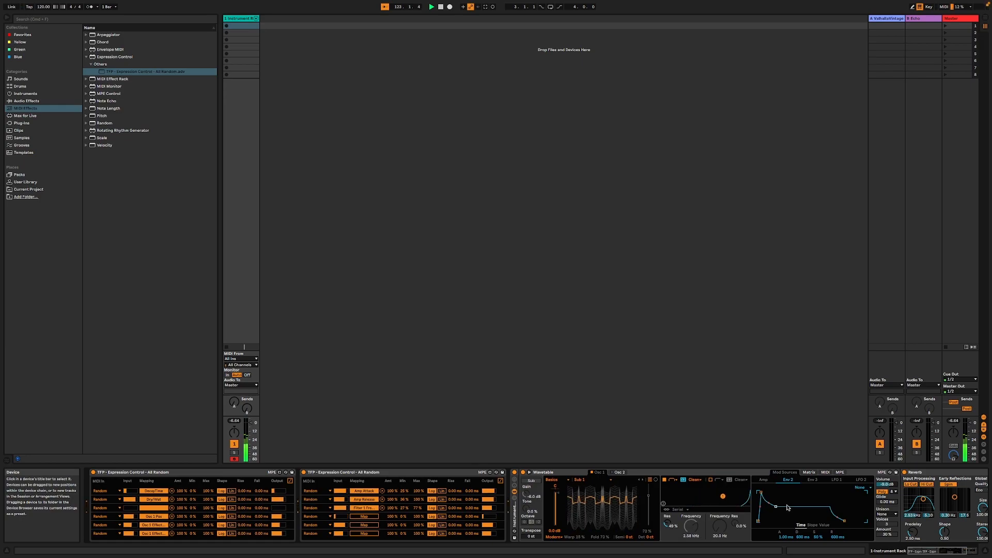
pyautogui.click(809, 472)
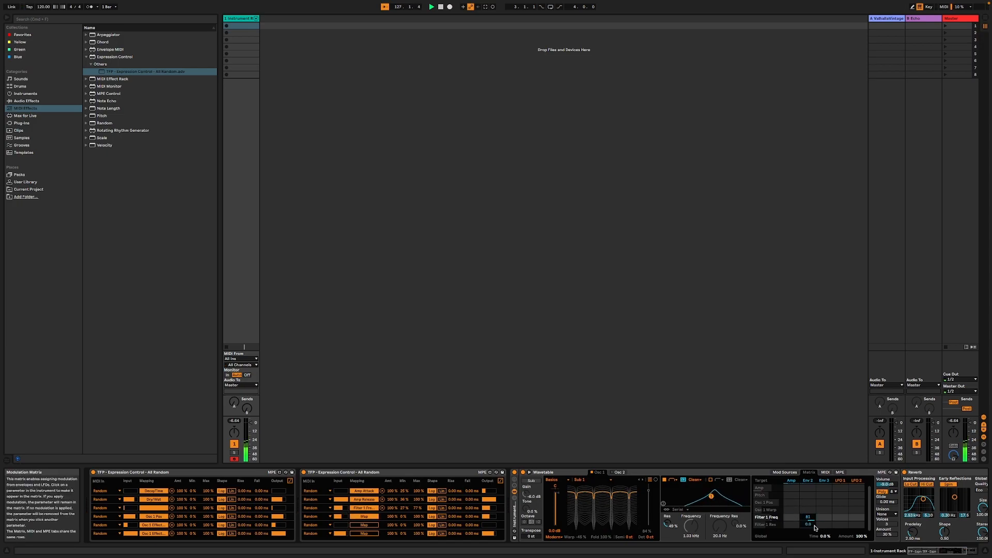
# Step: Map the second Expression Control's fourth, fifth and sixth slots to Env 2 Loop Mode, Env 2 Attack and Env 2 Decay
pyautogui.click(372, 518)
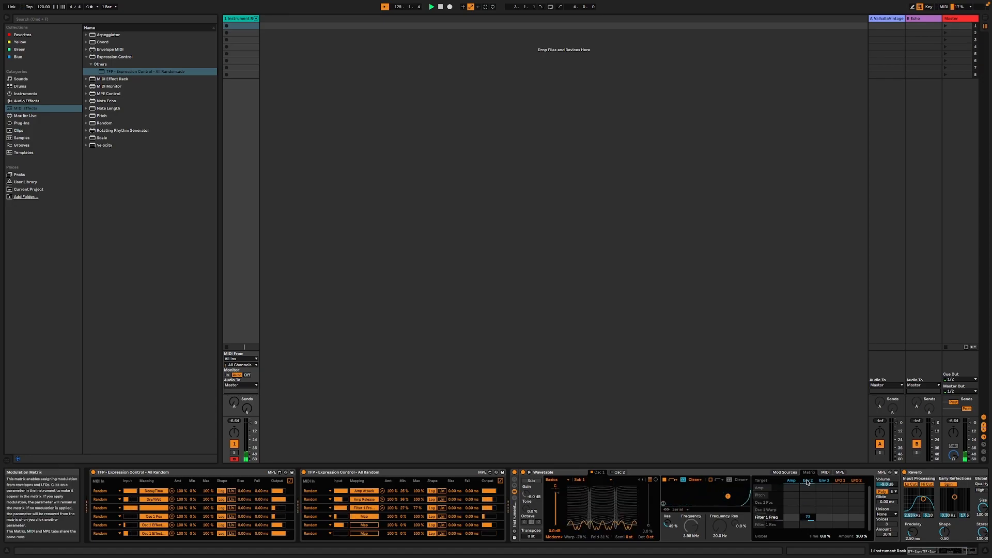
pyautogui.click(785, 472)
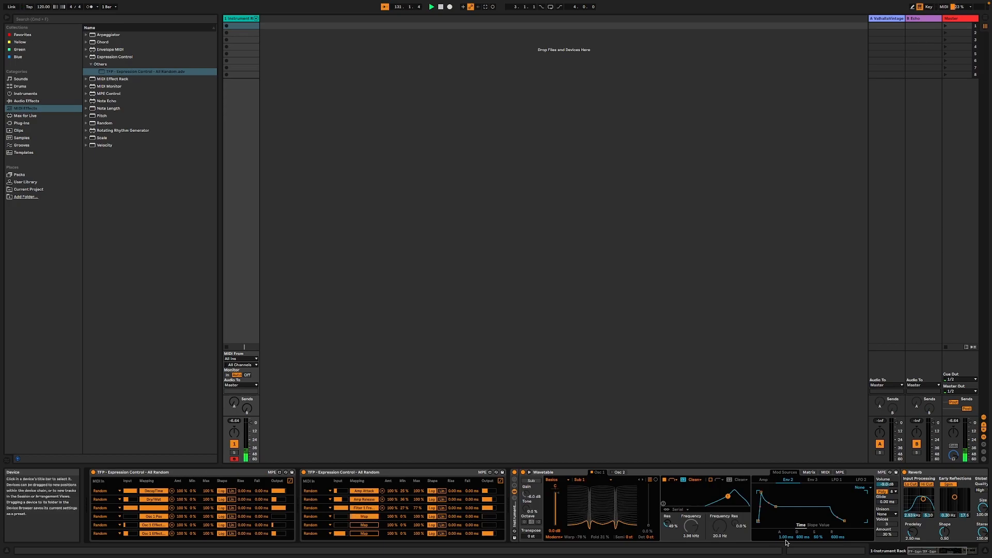
pyautogui.click(861, 487)
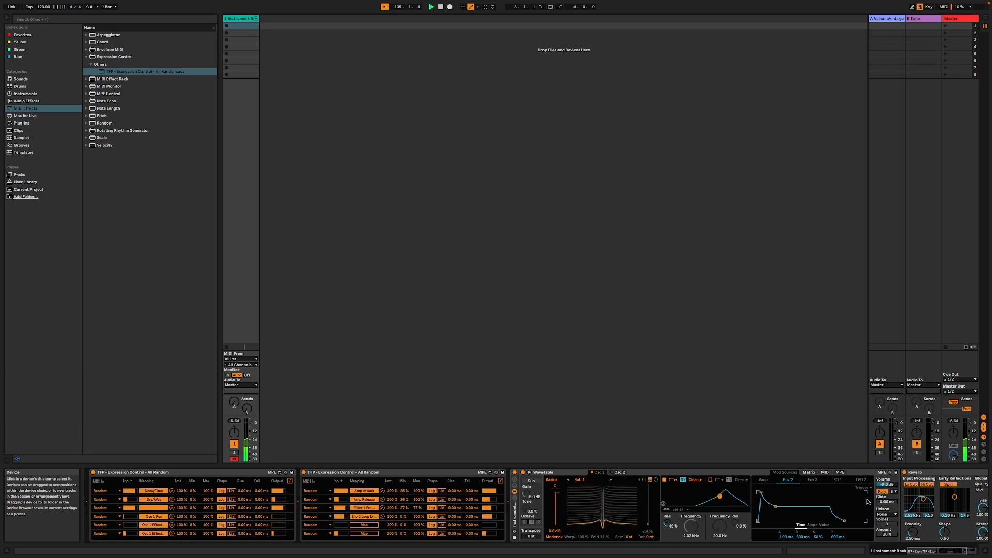
pyautogui.click(357, 525)
pyautogui.click(785, 537)
pyautogui.click(364, 534)
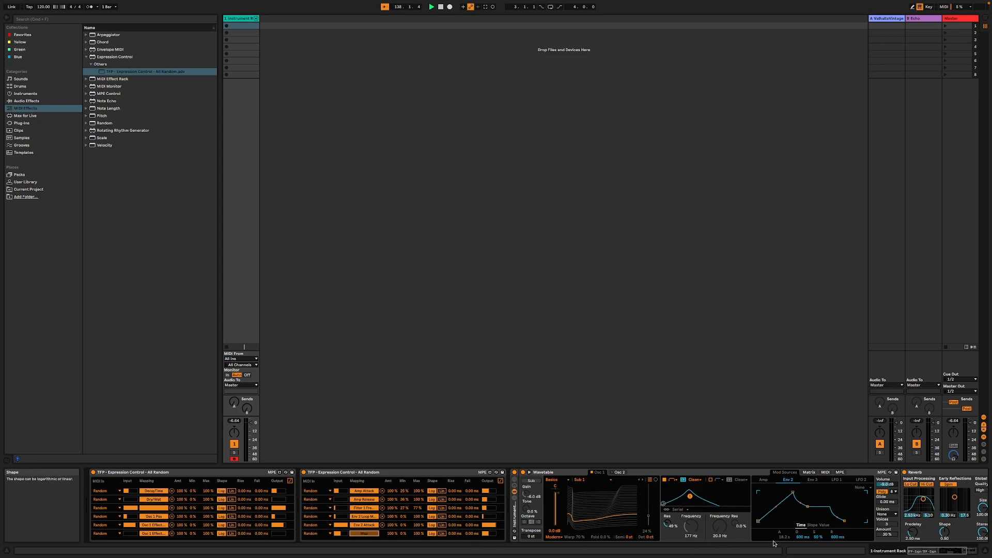
pyautogui.click(803, 538)
# Step: Add a third All Random Expression Control and map its first slot to Env 2 Sustain
pyautogui.click(123, 72)
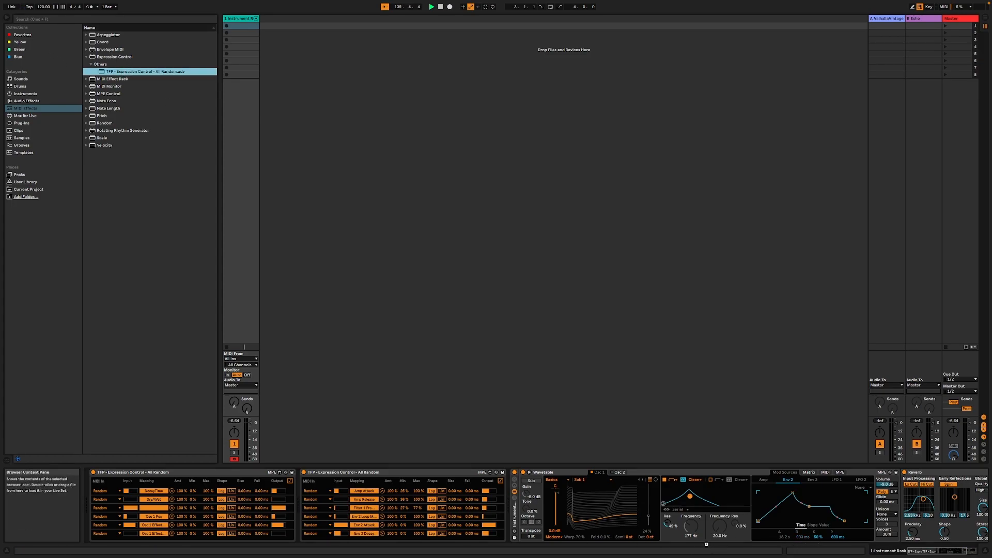
pyautogui.press('Return')
pyautogui.moveTo(924, 551); pyautogui.dragTo(936, 552)
pyautogui.click(810, 537)
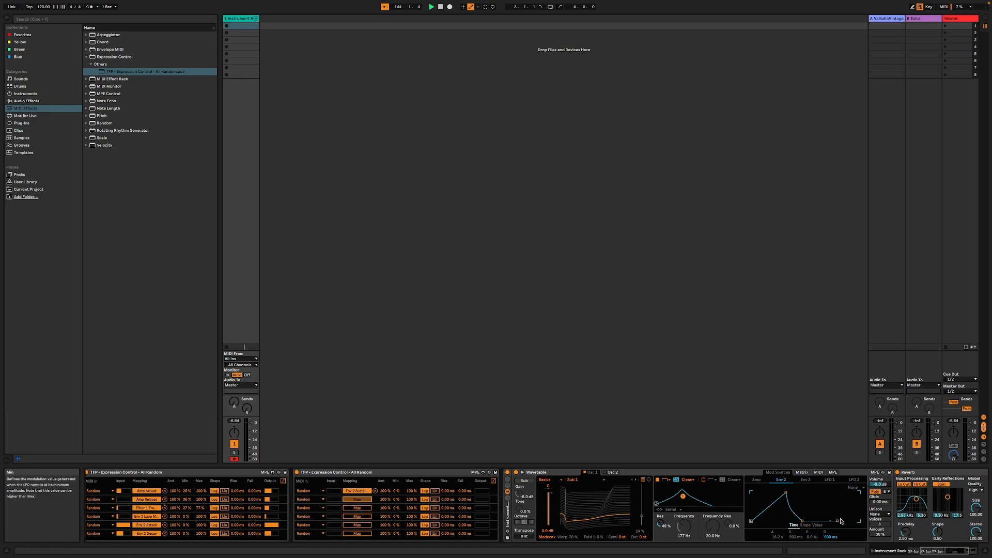
# Step: Map the third Expression Control's second slot to Wavetable's Env 2 Release
pyautogui.click(830, 538)
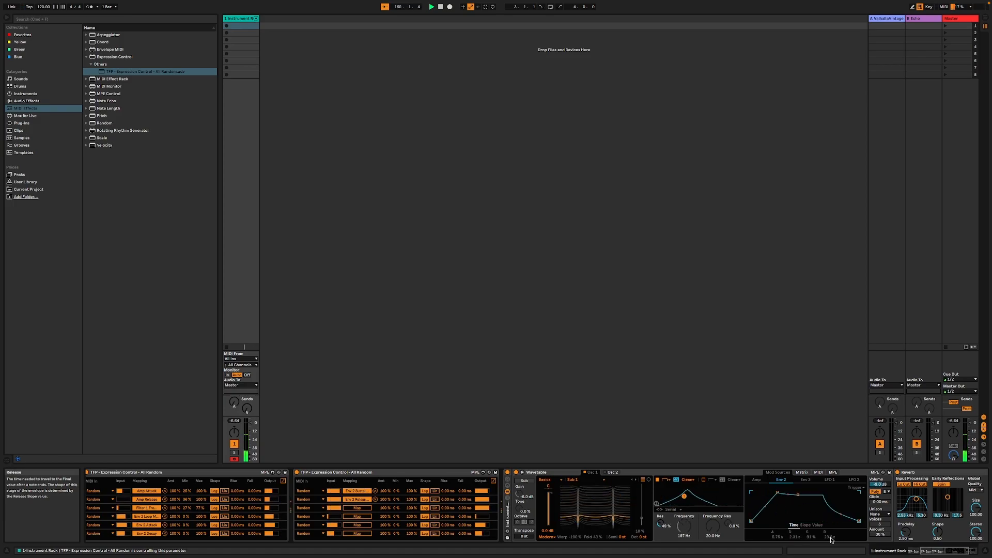
pyautogui.press('z')
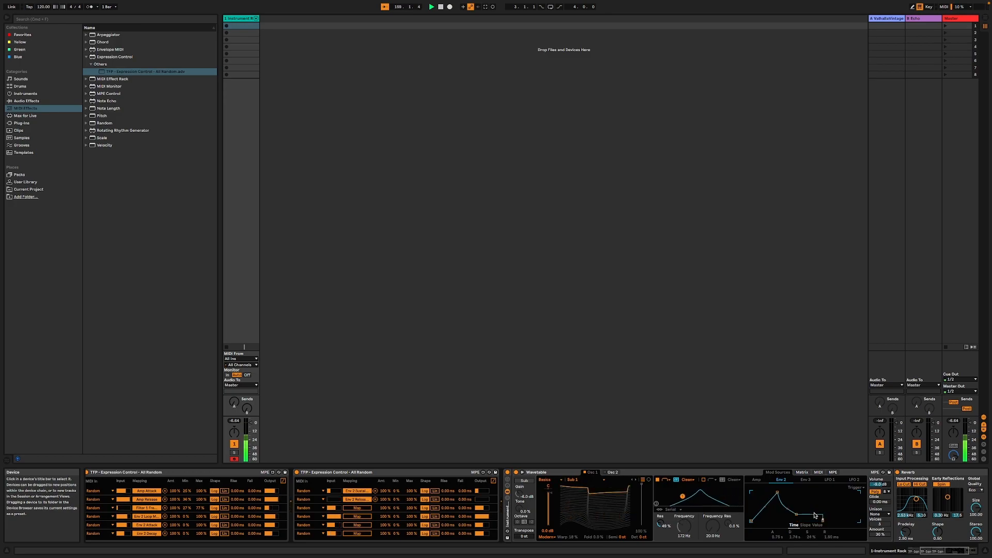
# Step: Add a Chorus-Ensemble audio effect to the chain and place it between Wavetable and Reverb
pyautogui.moveTo(951, 551); pyautogui.dragTo(986, 550)
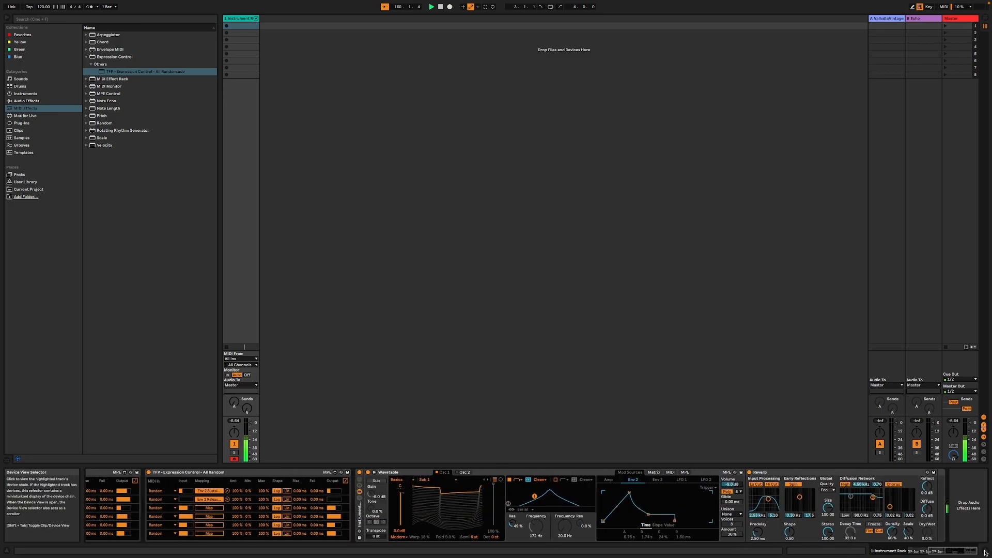
pyautogui.click(31, 101)
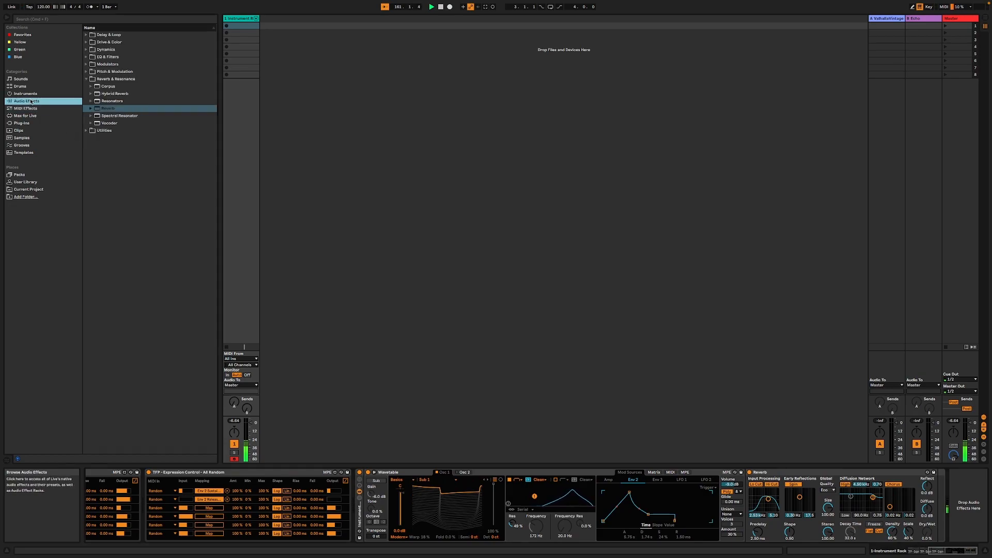
pyautogui.click(86, 72)
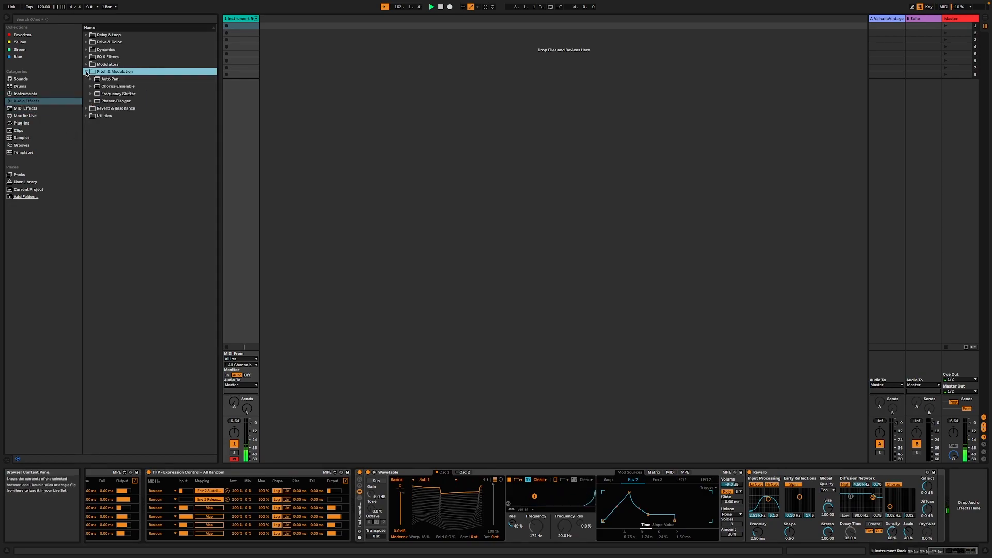
pyautogui.click(134, 101)
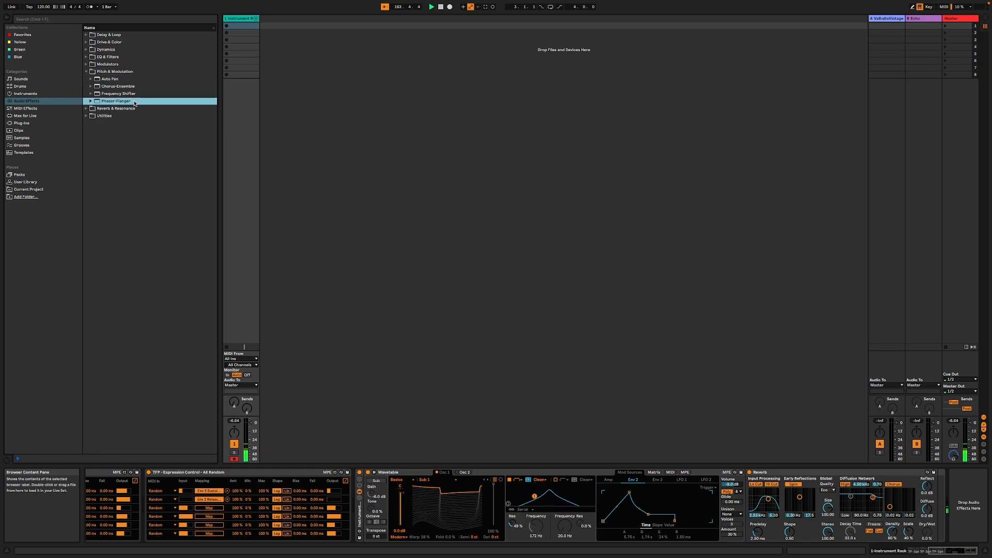
pyautogui.click(111, 86)
pyautogui.moveTo(990, 453); pyautogui.dragTo(938, 487)
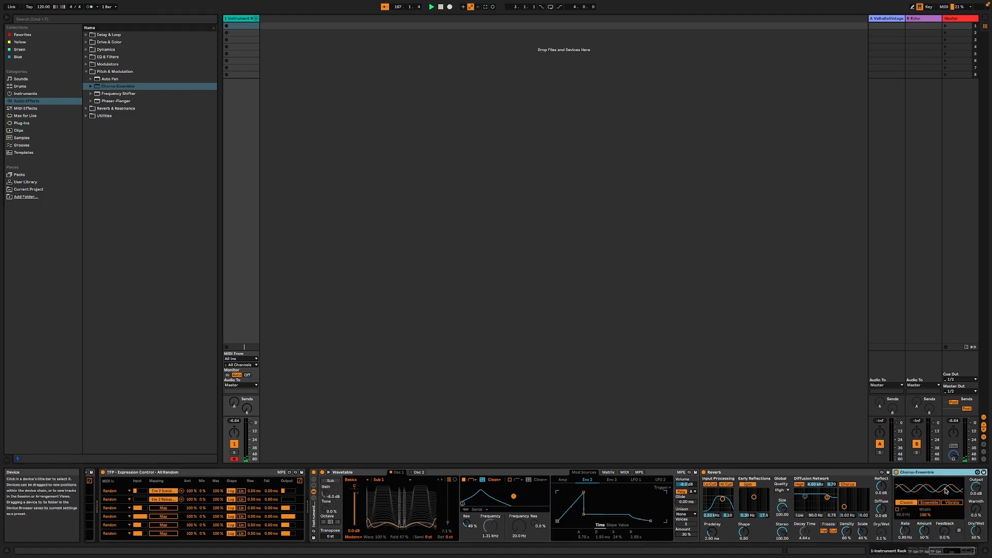
pyautogui.moveTo(928, 473); pyautogui.dragTo(707, 477)
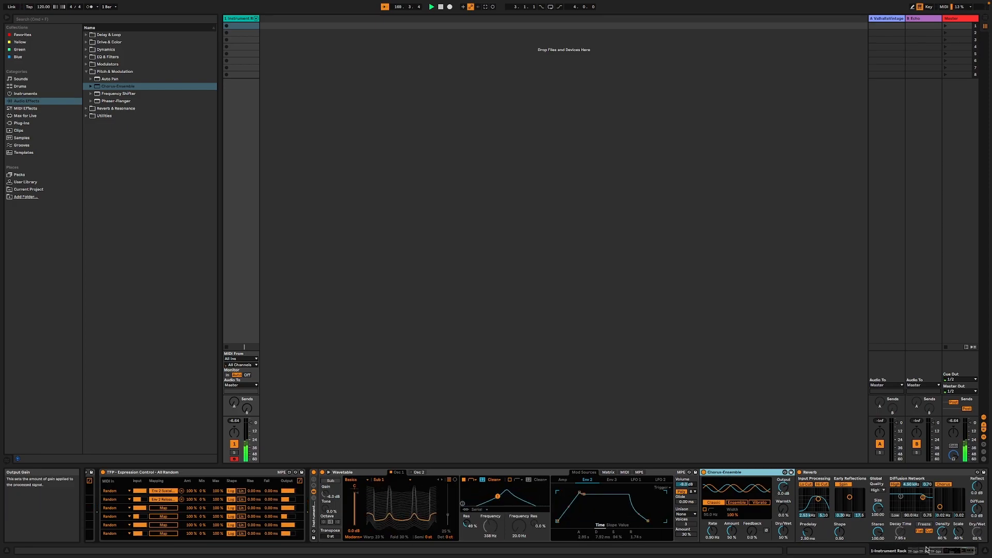
# Step: Map the third Expression Control's third and fourth slots to Chorus-Ensemble's Dry/Wet and Amount
pyautogui.click(164, 508)
pyautogui.click(779, 537)
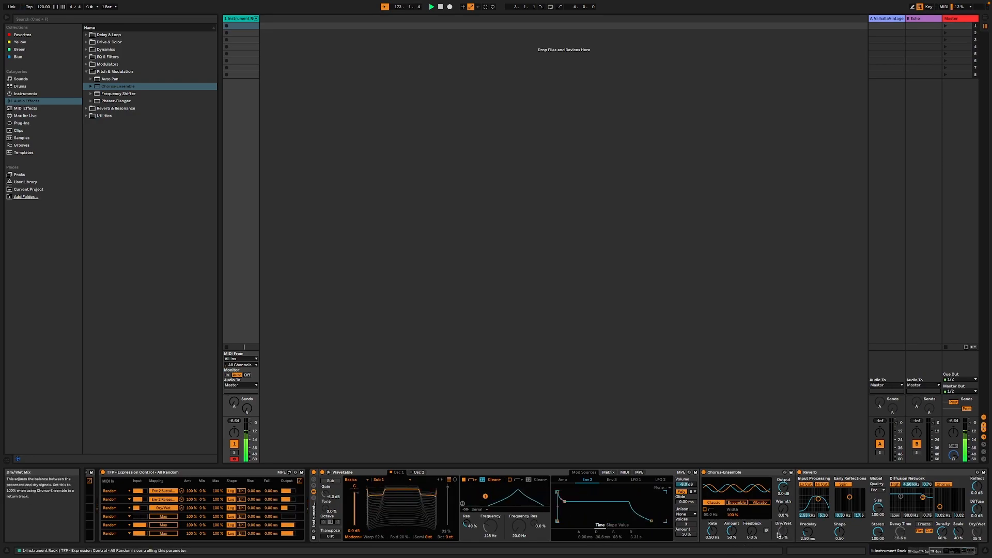
pyautogui.click(163, 516)
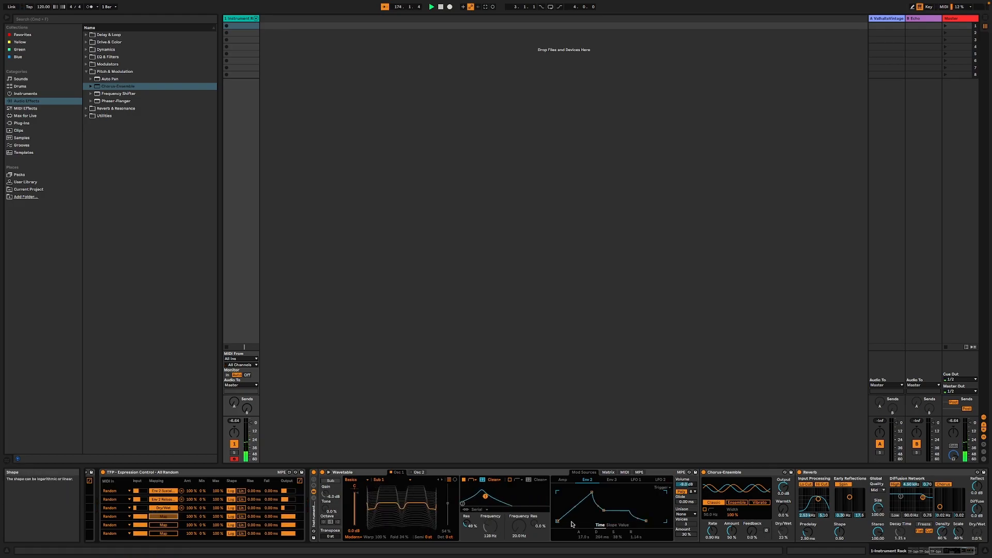
pyautogui.click(731, 532)
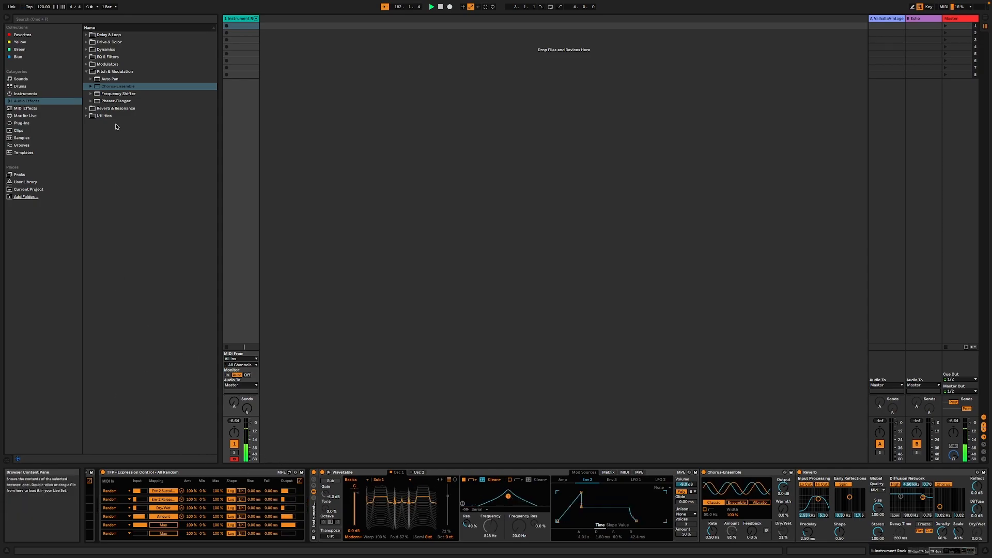
# Step: Add a Phaser-Flanger before Reverb and map the third Expression Control's last two slots to its Dry/Wet and Mod Rate
pyautogui.moveTo(109, 102)
pyautogui.mouseDown()
pyautogui.moveTo(794, 511)
pyautogui.moveTo(795, 501)
pyautogui.mouseUp()
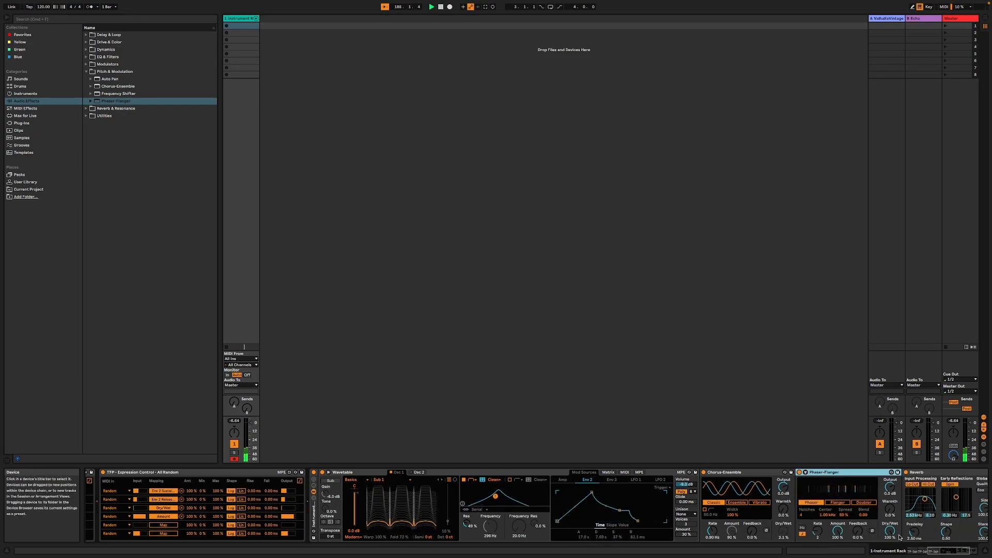
pyautogui.click(152, 527)
pyautogui.click(890, 531)
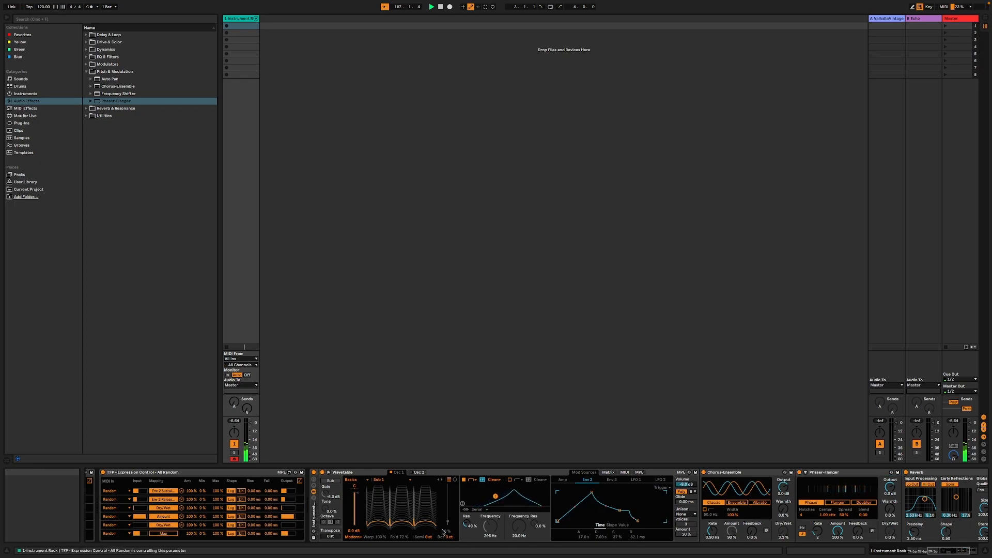
pyautogui.click(818, 532)
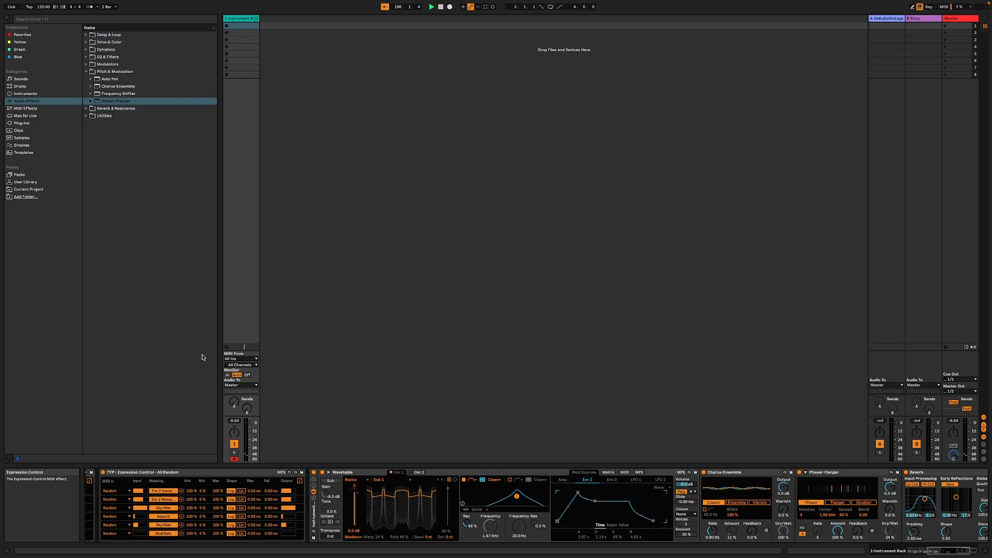
# Step: Add a fourth All Random Expression Control before Wavetable and map its first slot to Phaser-Flanger's Amount
pyautogui.click(20, 109)
pyautogui.click(140, 72)
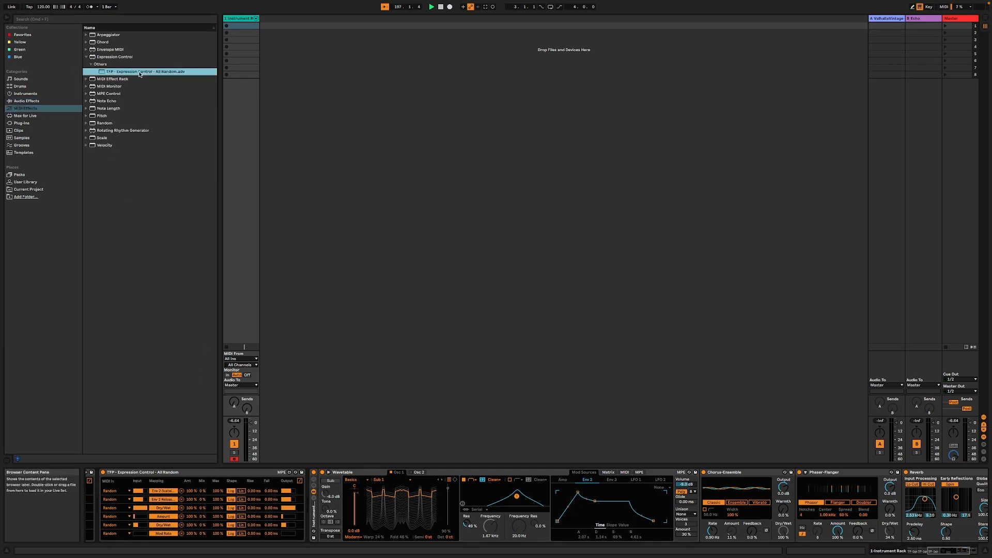
pyautogui.moveTo(162, 95); pyautogui.dragTo(308, 504)
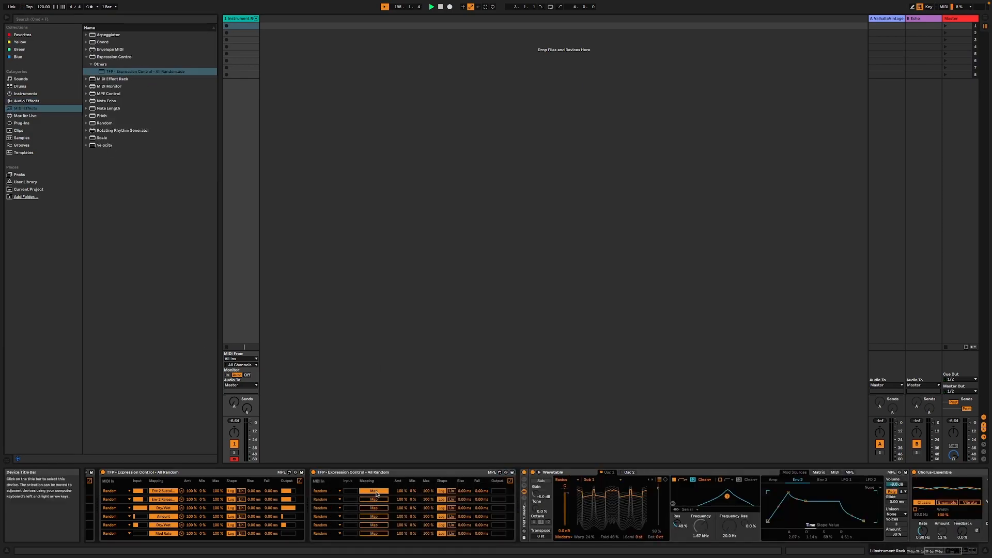
pyautogui.click(953, 551)
pyautogui.moveTo(953, 551); pyautogui.dragTo(956, 551)
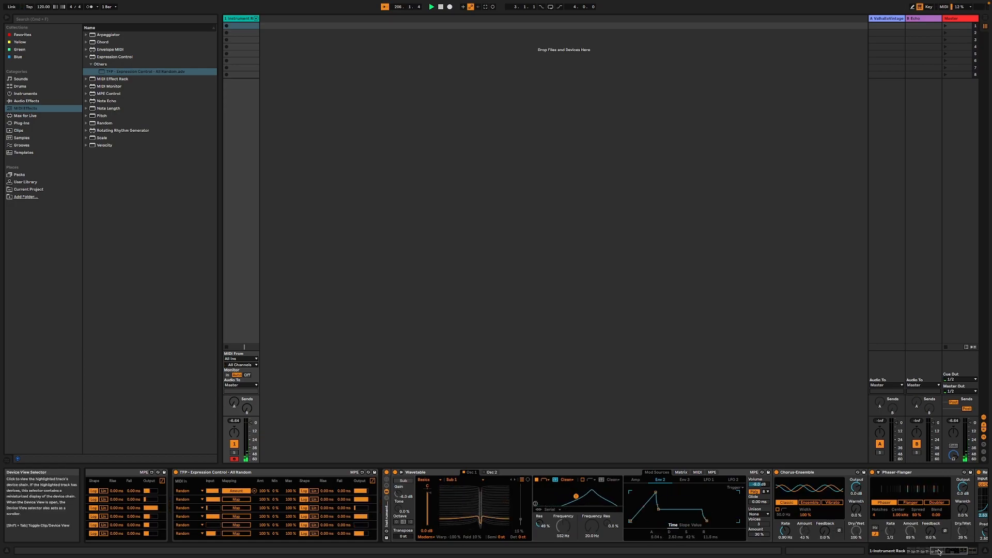
# Step: Add a Limiter after Reverb and raise its gain to about 13 dB
pyautogui.click(972, 551)
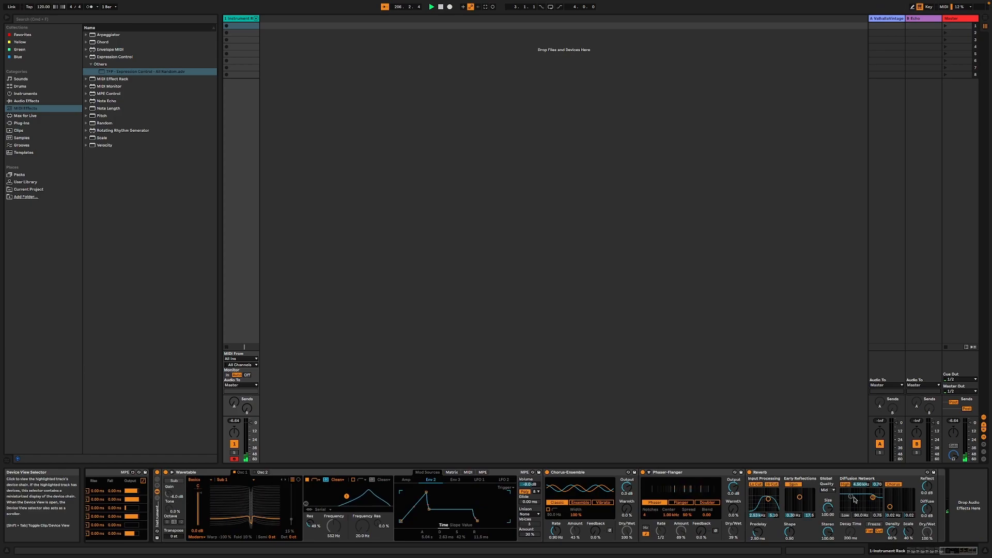
pyautogui.click(26, 101)
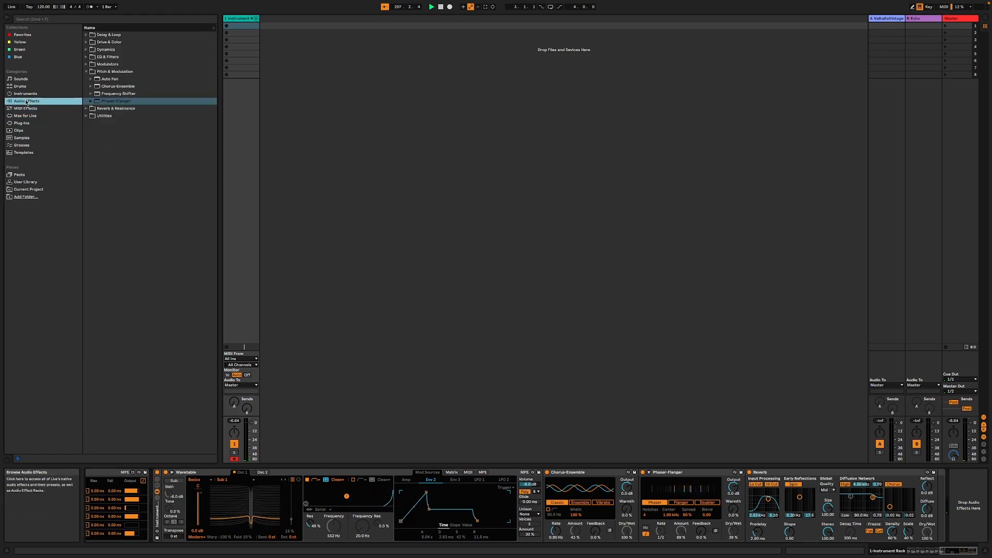
pyautogui.click(106, 49)
pyautogui.moveTo(101, 78)
pyautogui.mouseDown()
pyautogui.moveTo(303, 162)
pyautogui.moveTo(928, 498)
pyautogui.moveTo(953, 480)
pyautogui.mouseUp()
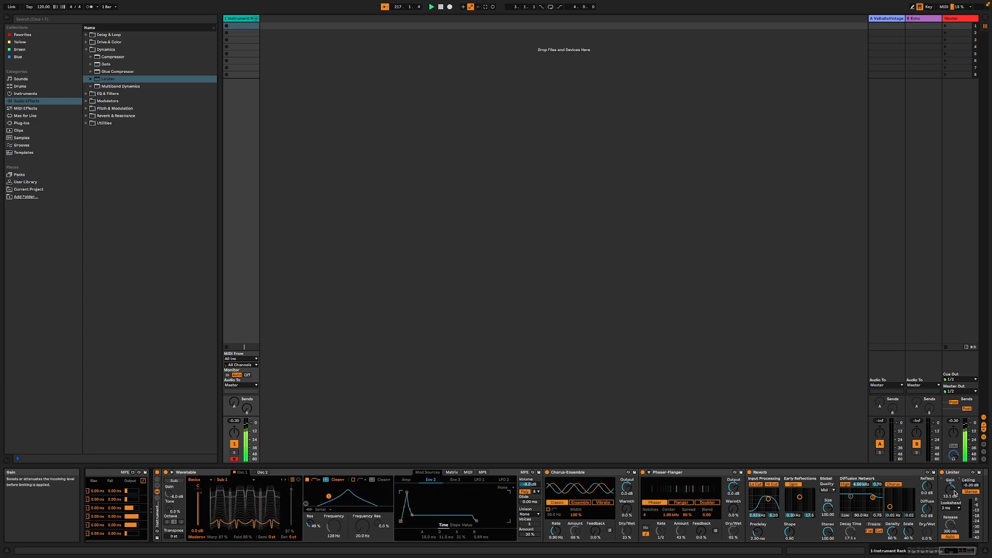
# Step: Limit the Amp Attack mapping in the second Expression Control to an 18–70 % range
pyautogui.moveTo(958, 554); pyautogui.dragTo(928, 554)
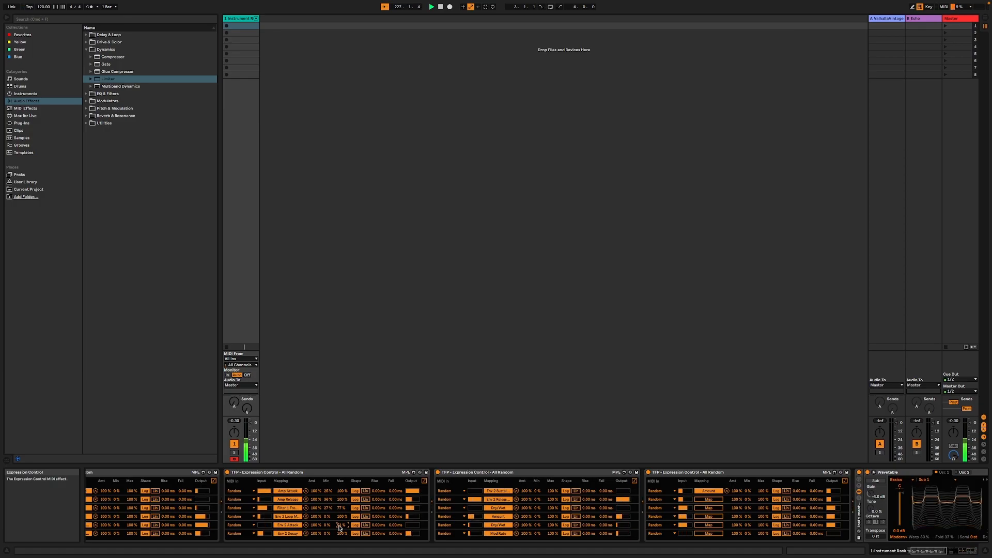
pyautogui.moveTo(341, 491); pyautogui.dragTo(326, 495)
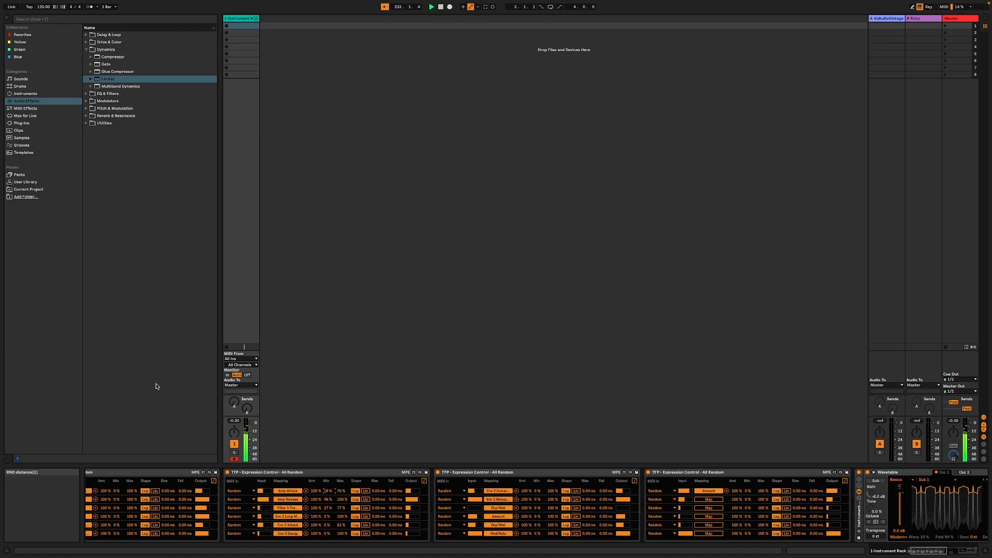
# Step: Group all four All Random Expression Controls into one MIDI effect rack
pyautogui.click(920, 551)
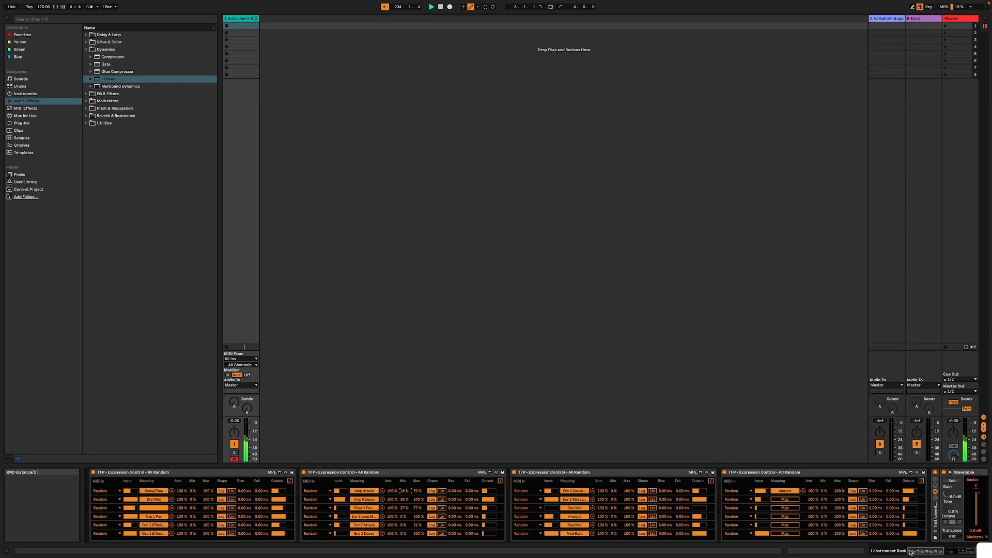
pyautogui.click(121, 471)
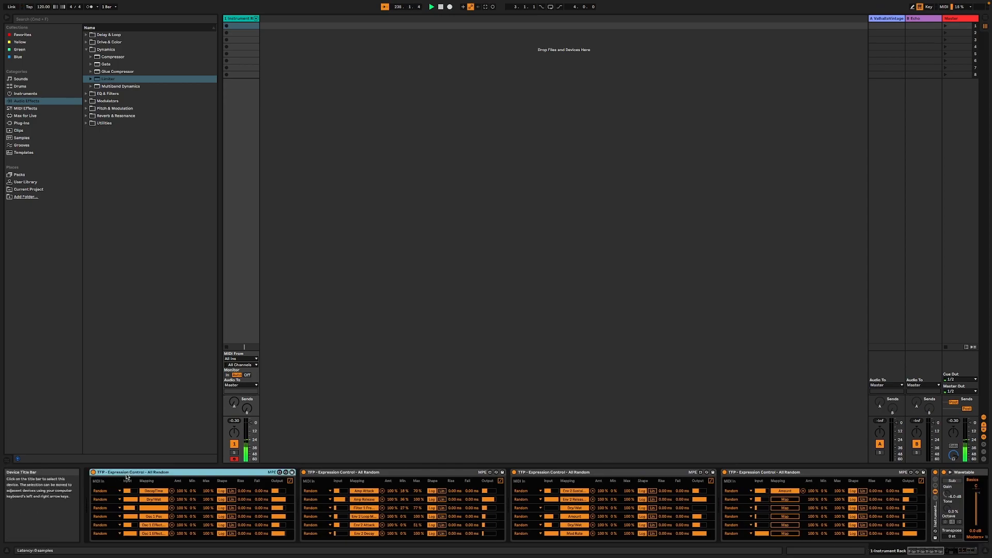
pyautogui.moveTo(929, 552); pyautogui.dragTo(934, 553)
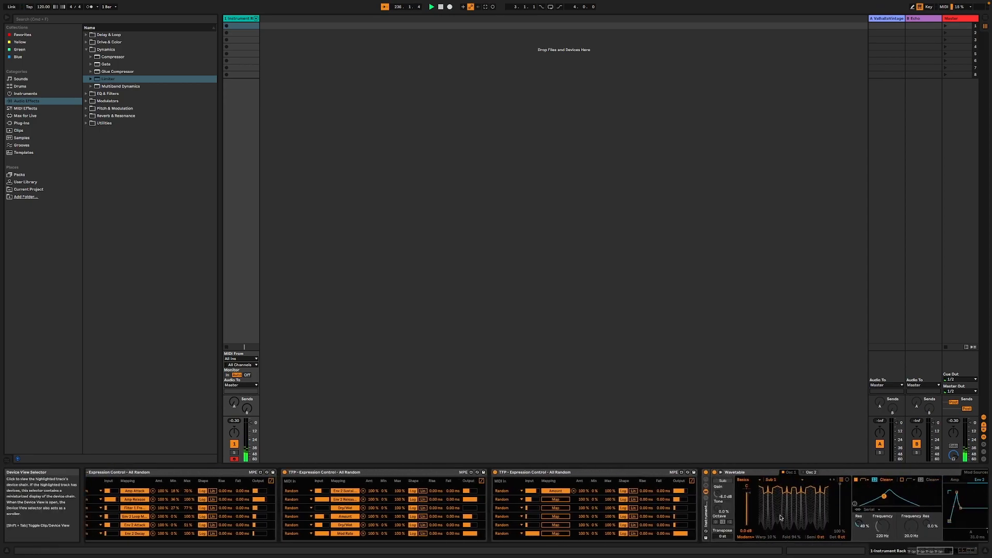
pyautogui.keyDown('shift'); pyautogui.click(661, 474); pyautogui.keyUp('shift')
pyautogui.press('super+g')
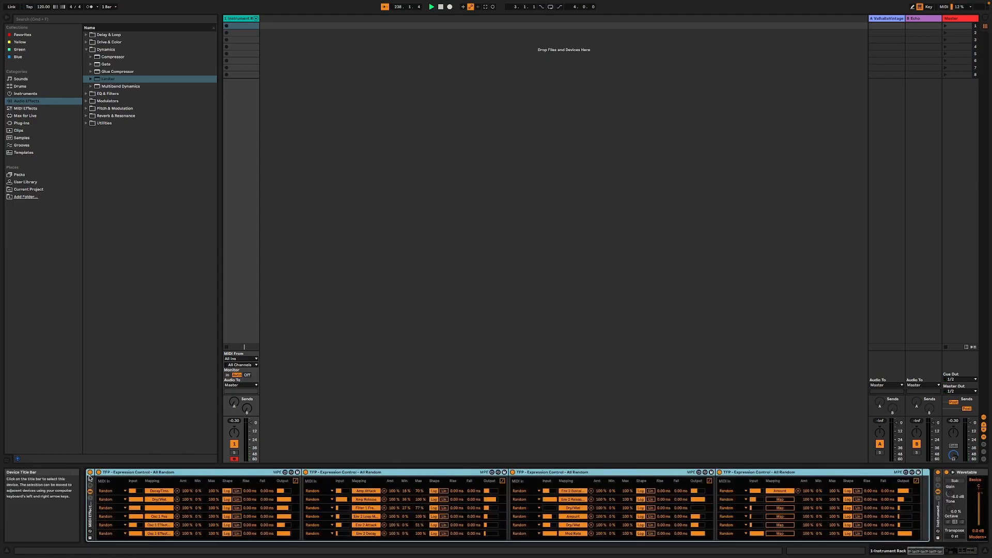
# Step: Show the new MIDI effect rack's macro controls and rename the rack Preset Gen
pyautogui.doubleClick(92, 509)
pyautogui.rightClick(97, 474)
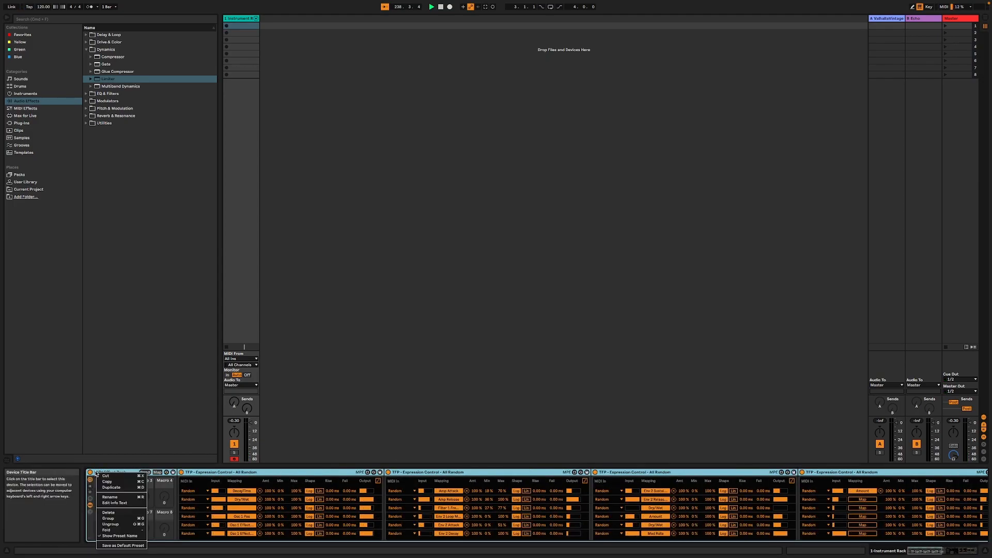
pyautogui.click(121, 496)
pyautogui.write('Preset Gen')
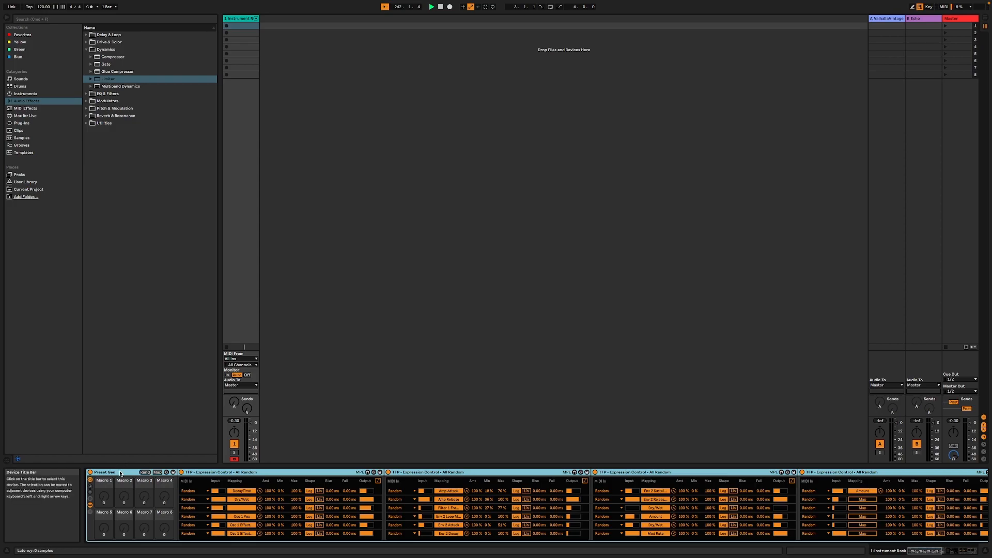
# Step: Combine the Preset Gen rack with Wavetable and the audio effects in one Instrument Rack and show its macro controls
pyautogui.moveTo(914, 552); pyautogui.dragTo(935, 553)
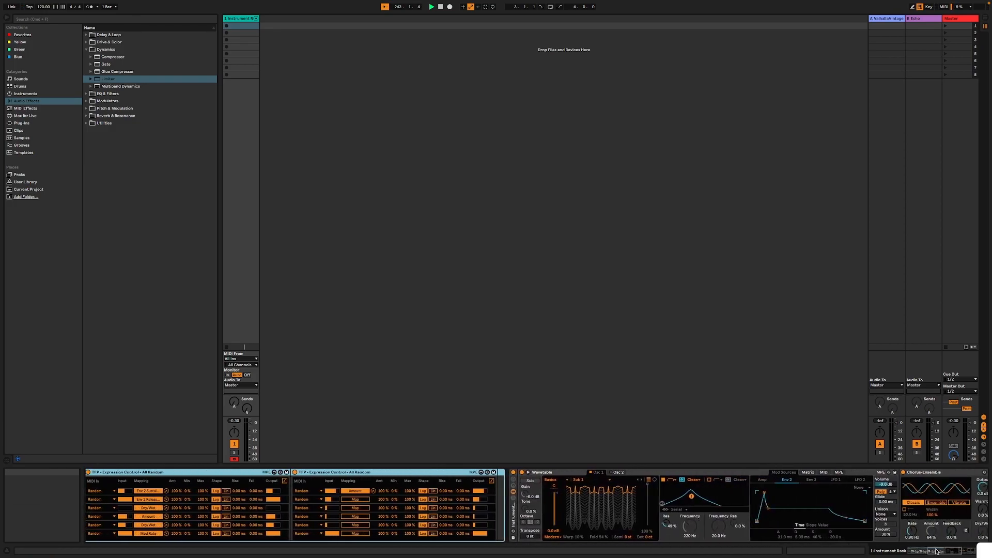
pyautogui.click(514, 513)
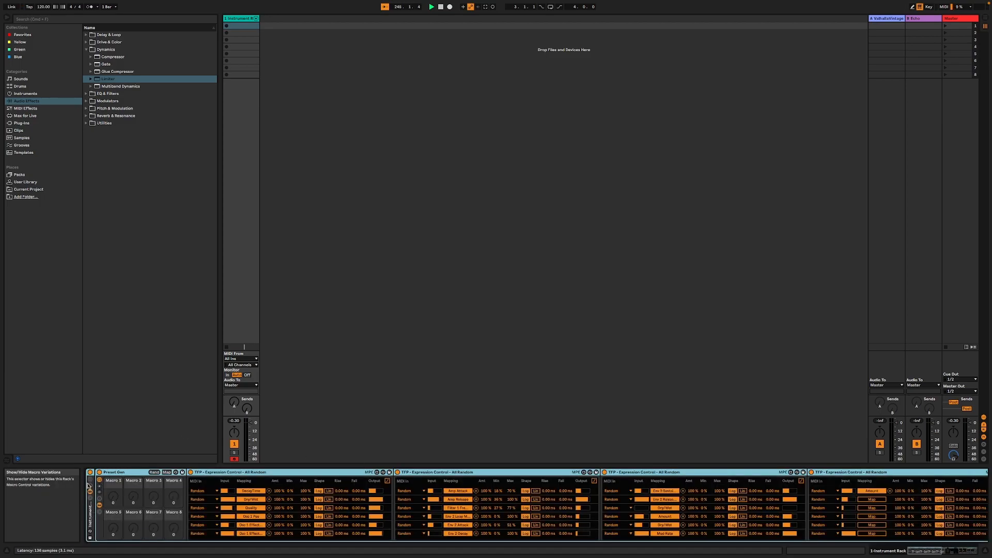
pyautogui.click(89, 486)
# Step: Rename the outer Instrument Rack as TFP - Pad Preset Generator
pyautogui.rightClick(98, 473)
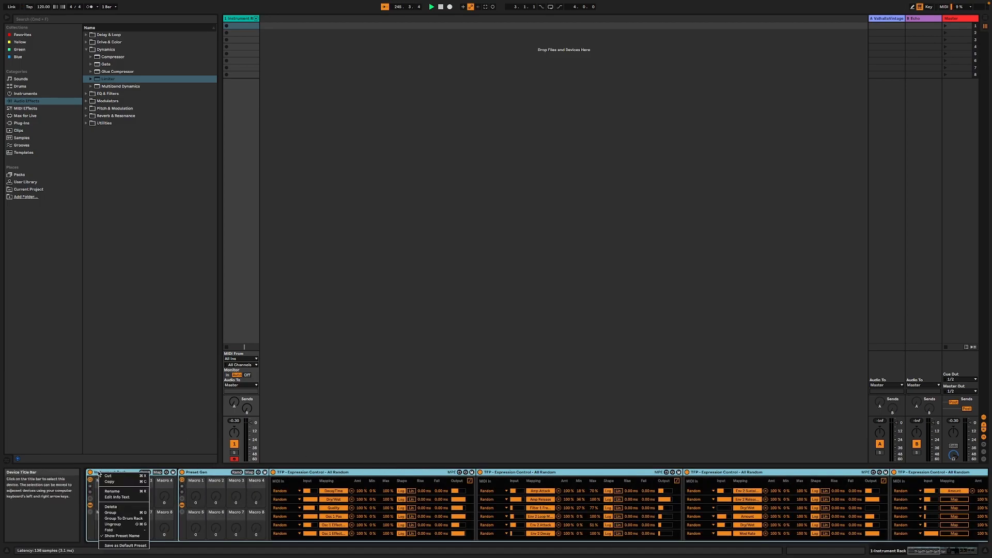
pyautogui.click(123, 493)
pyautogui.write('TFP')
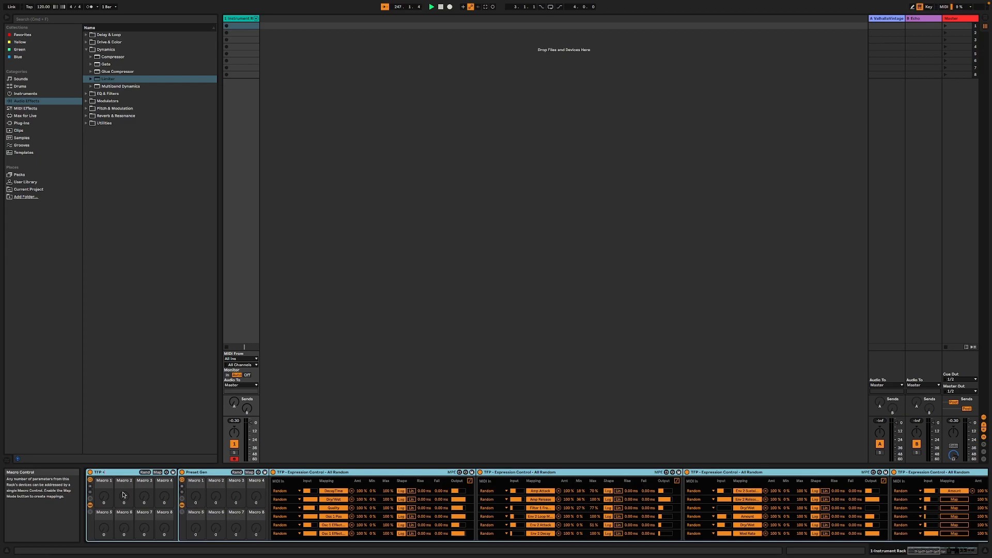
pyautogui.write(' - Pad Preset Generator')
pyautogui.press('Return')
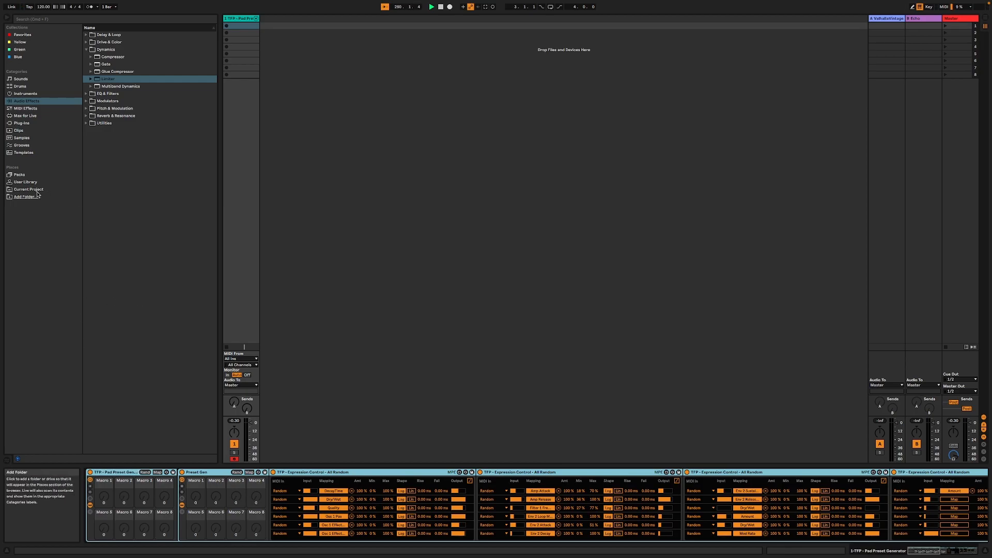
# Step: Create a folder named TFP - Pad PReset Gen Tutorial inside the User Library's Pads folder
pyautogui.click(20, 174)
pyautogui.click(26, 182)
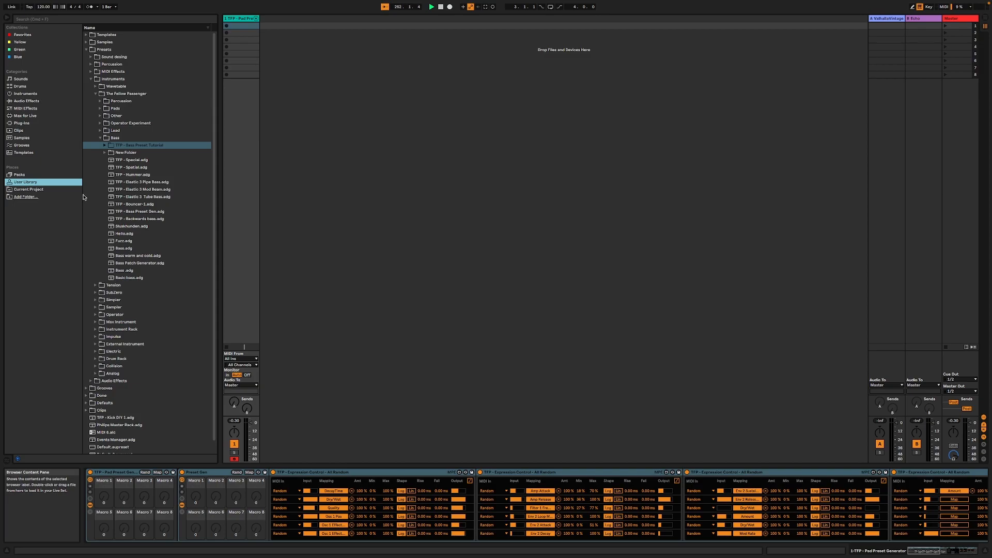
pyautogui.click(100, 108)
pyautogui.rightClick(106, 108)
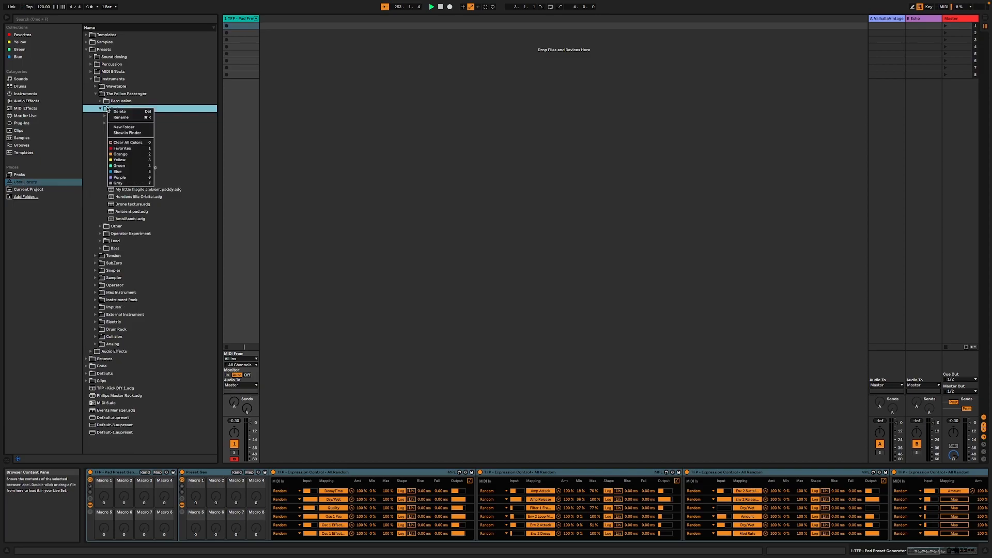
pyautogui.click(131, 128)
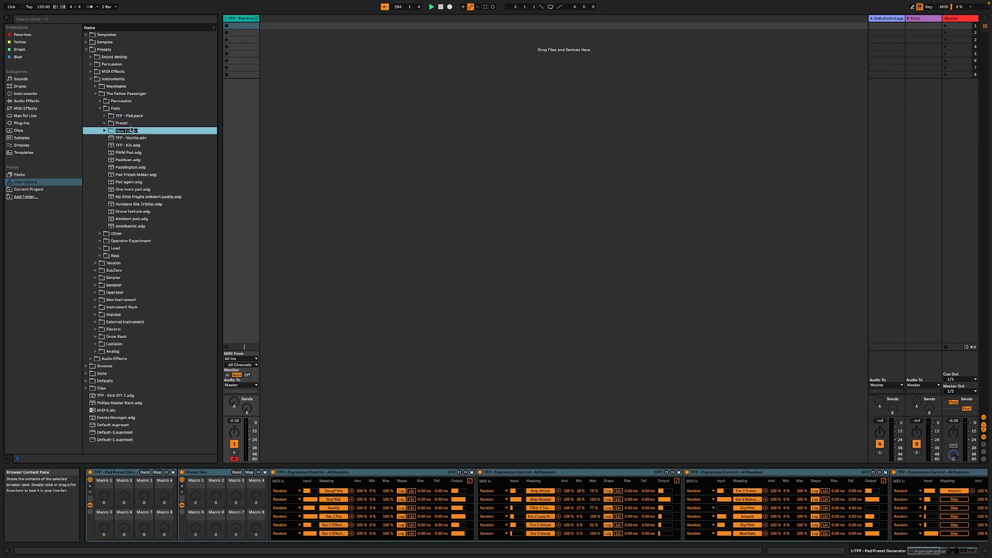
pyautogui.write('TFP - Pad PReset Gen Tutorial')
pyautogui.press('Return')
# Step: Save the outer TFP - Pad Preset Generator rack as a preset in the TFP - Pad PReset Gen Tutorial folder, keeping its name
pyautogui.click(109, 475)
pyautogui.moveTo(109, 475); pyautogui.dragTo(139, 120)
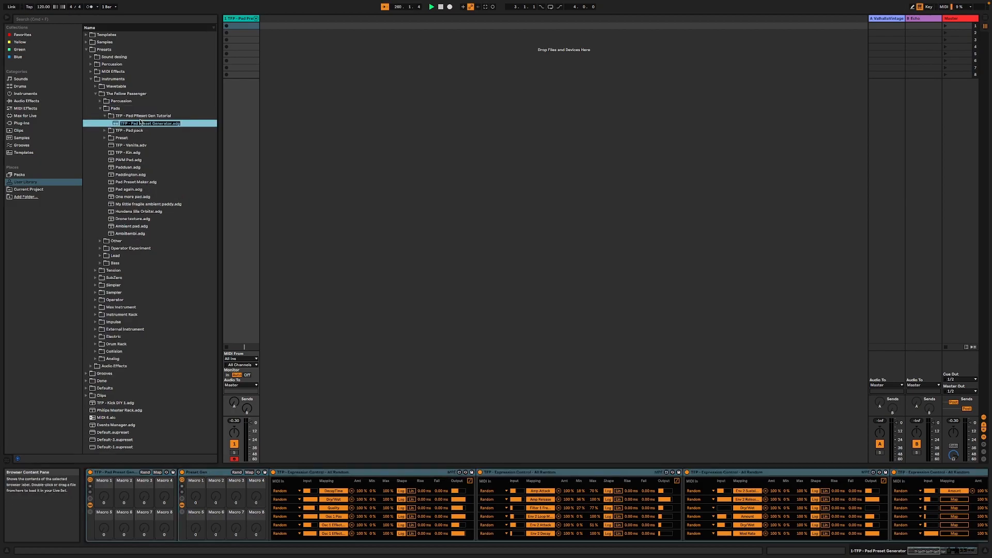
pyautogui.press('Return')
# Step: Collapse the nested Preset Gen rack, keeping the outer rack expanded with Wavetable and its effects in view
pyautogui.click(276, 478)
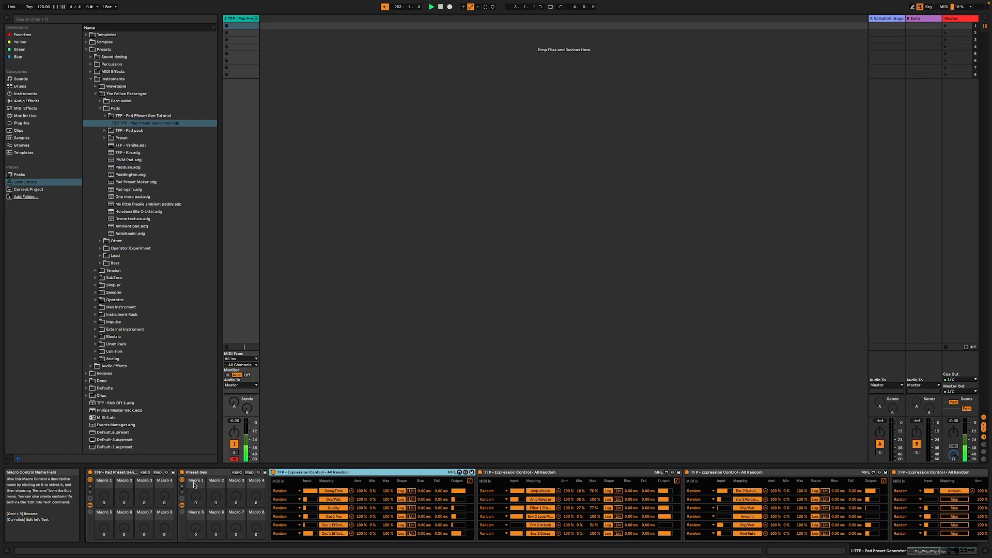
pyautogui.doubleClick(121, 473)
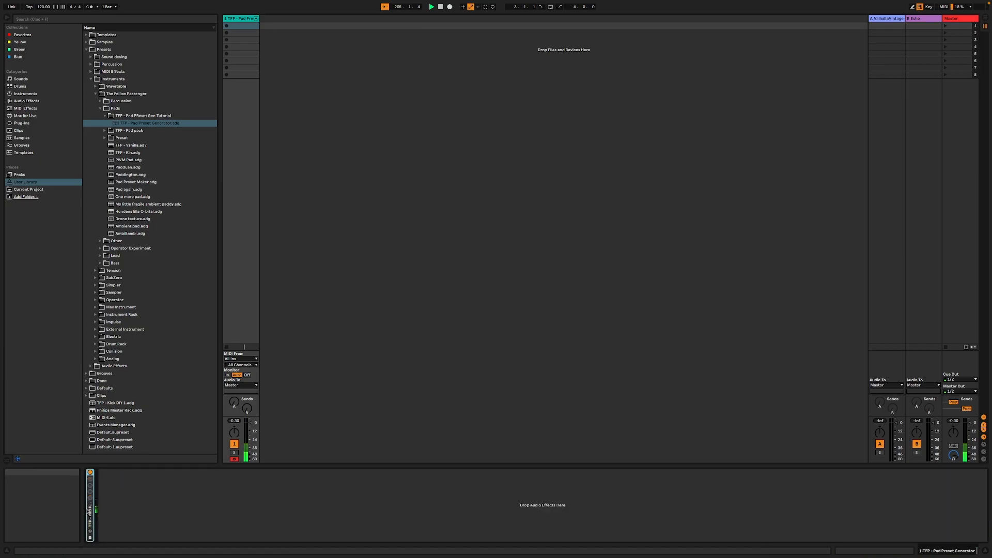
pyautogui.doubleClick(94, 491)
pyautogui.doubleClick(209, 472)
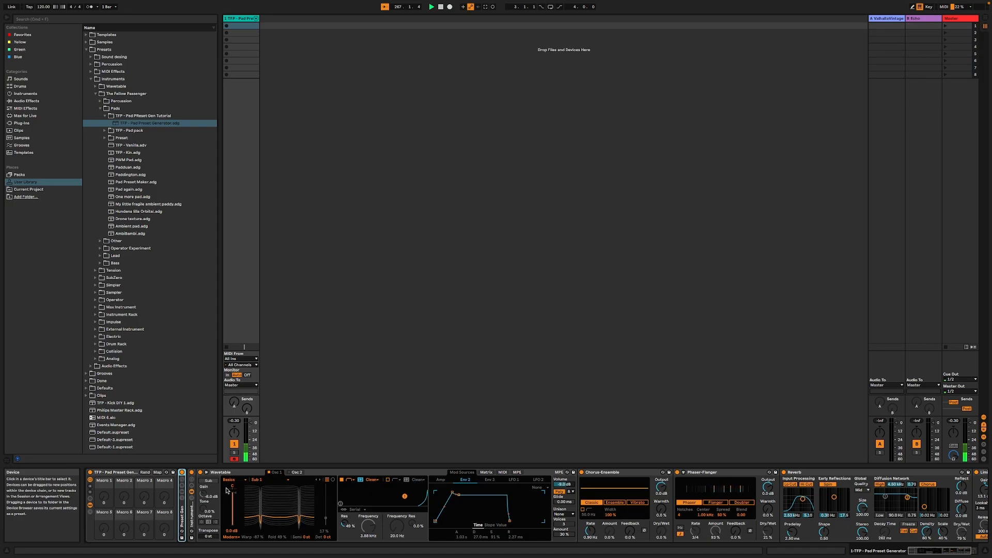
# Step: Save six randomised variations of the inner Instrument Rack as presets in the TFP - Pad PReset Gen Tutorial folder, accepting the suggested names
pyautogui.moveTo(191, 519); pyautogui.dragTo(135, 117)
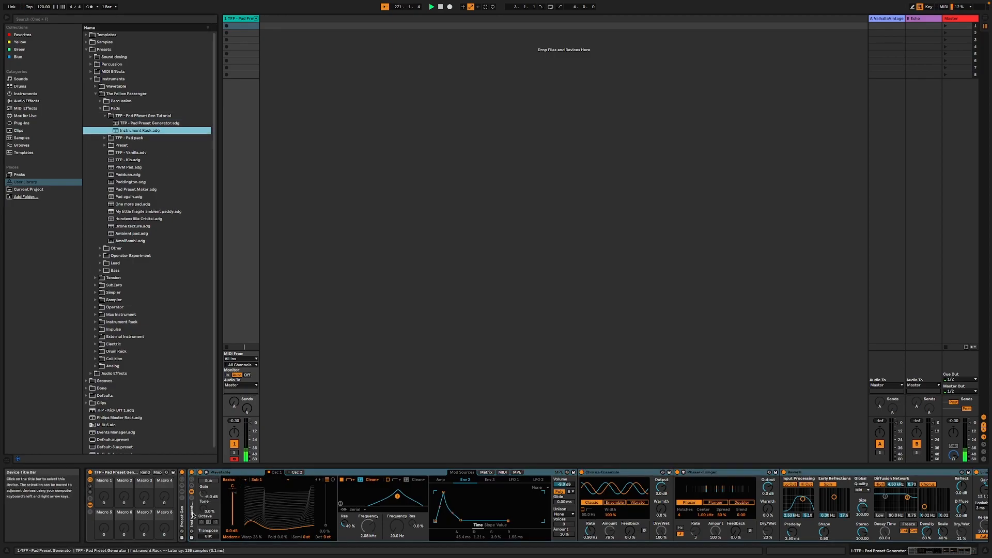
pyautogui.moveTo(193, 515); pyautogui.dragTo(155, 126)
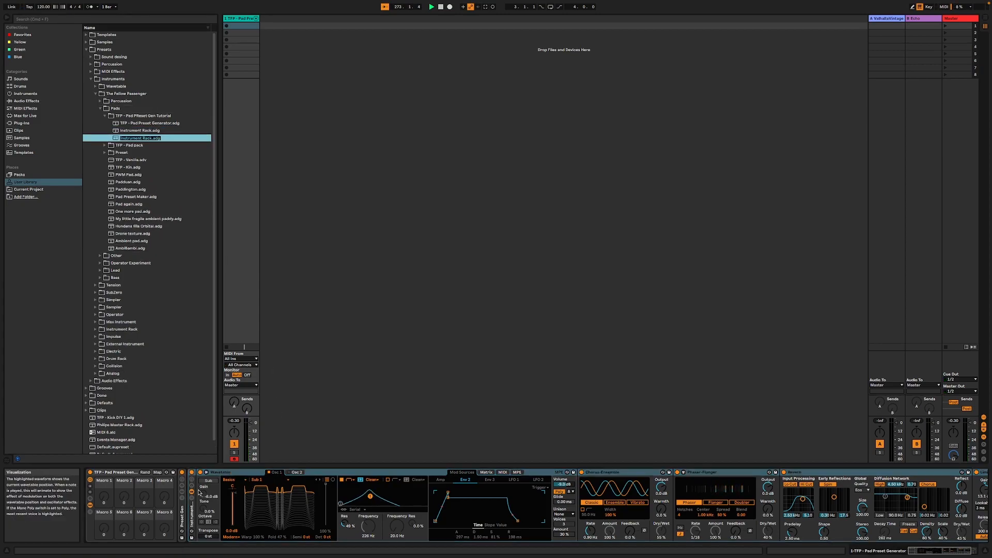
pyautogui.press('Return')
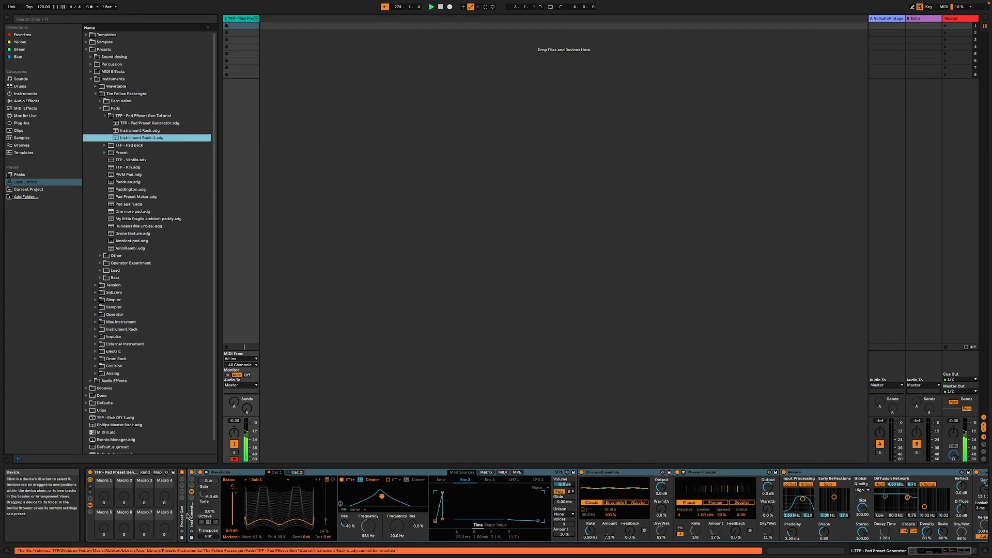
pyautogui.moveTo(192, 516); pyautogui.dragTo(148, 120)
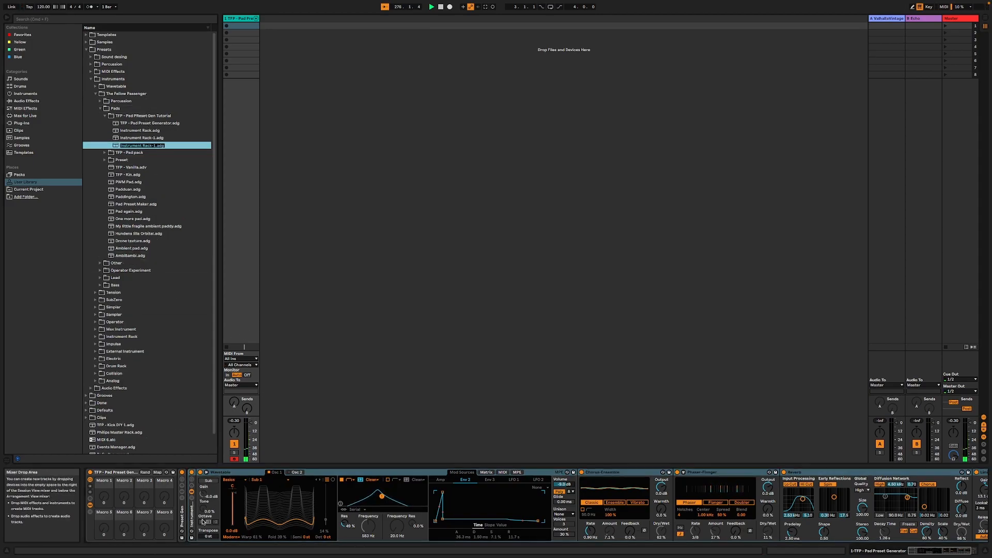
pyautogui.press('Return')
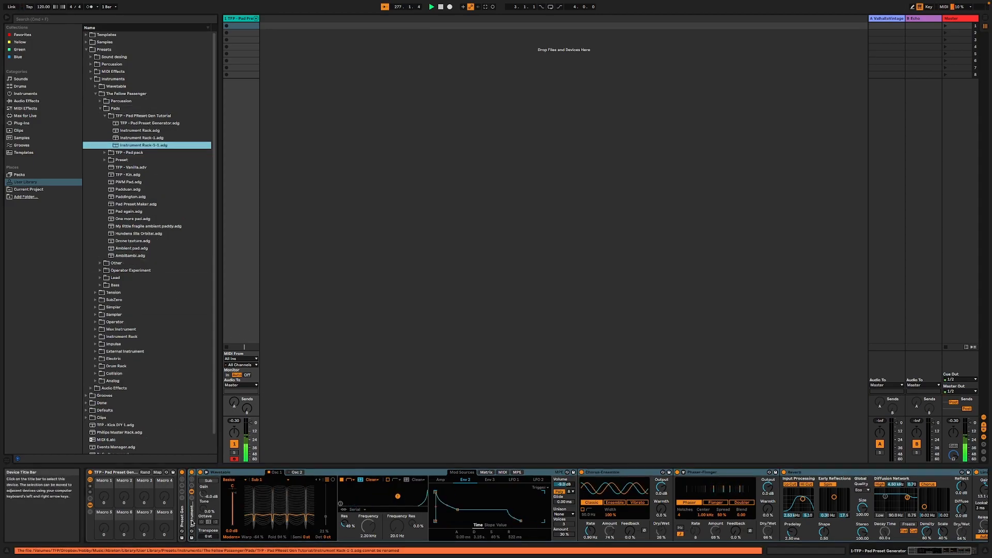
pyautogui.moveTo(192, 523); pyautogui.dragTo(135, 115)
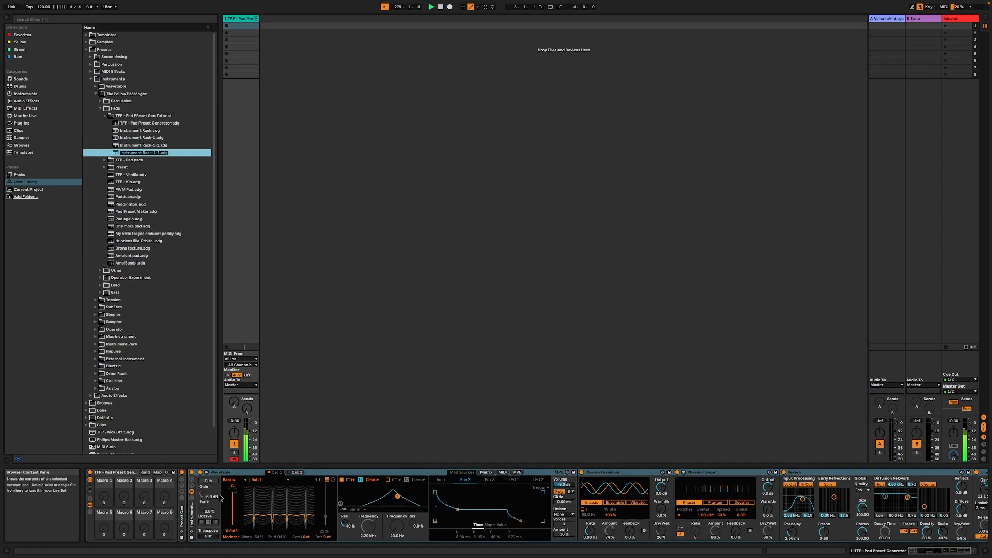
pyautogui.press('Return')
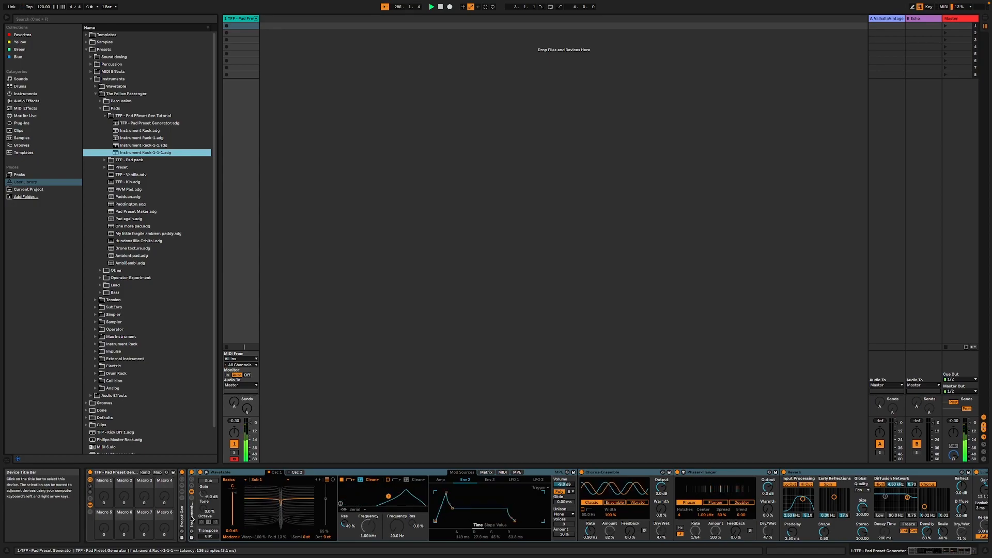
pyautogui.moveTo(192, 520); pyautogui.dragTo(155, 145)
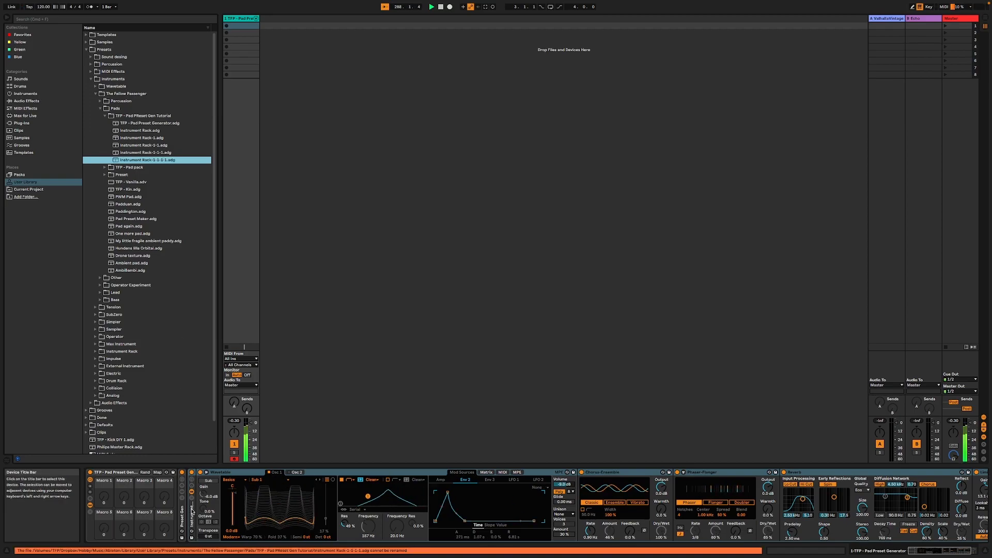
pyautogui.moveTo(192, 513); pyautogui.dragTo(141, 146)
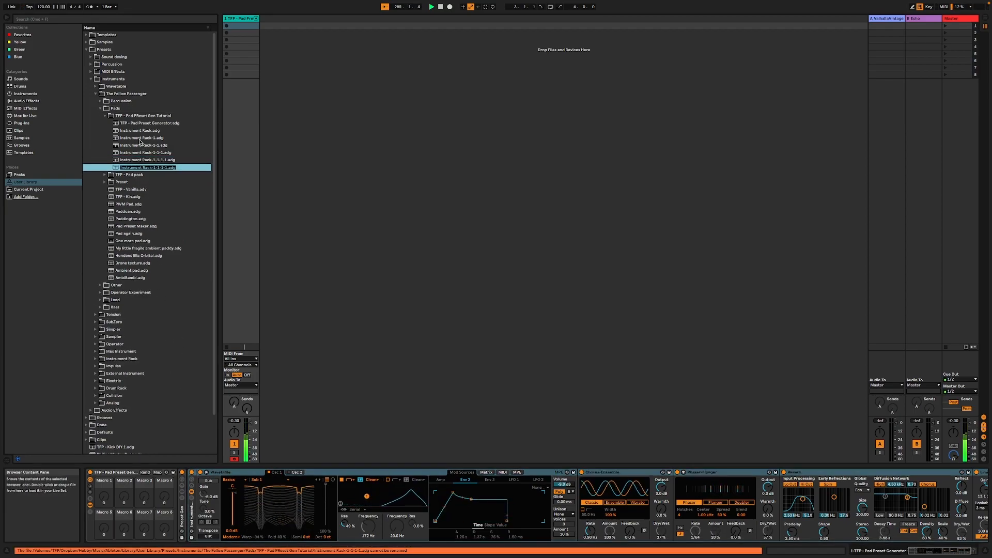